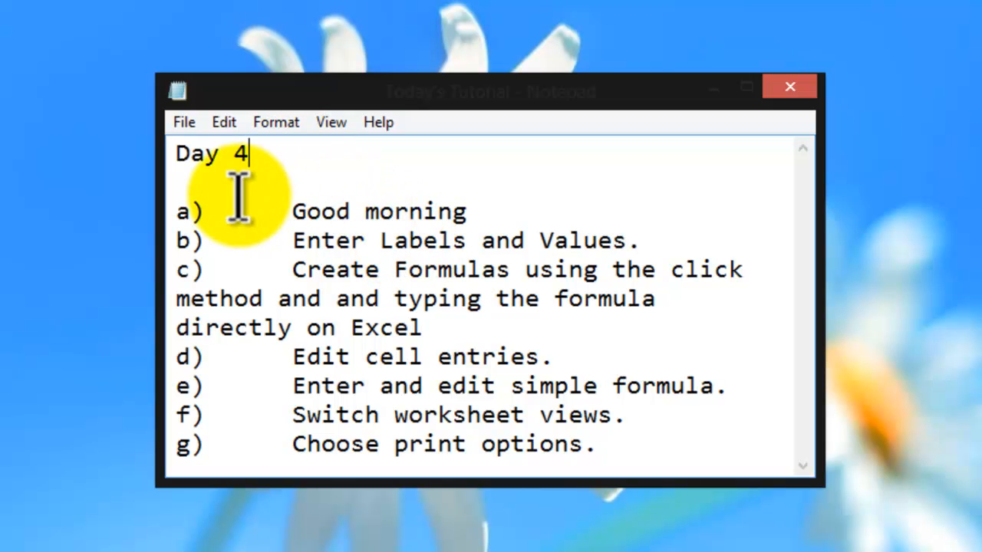
Review the Day 4 lesson topics, from entering labels and values to switching worksheet views, and put the notes away
drag(292, 235, 665, 226)
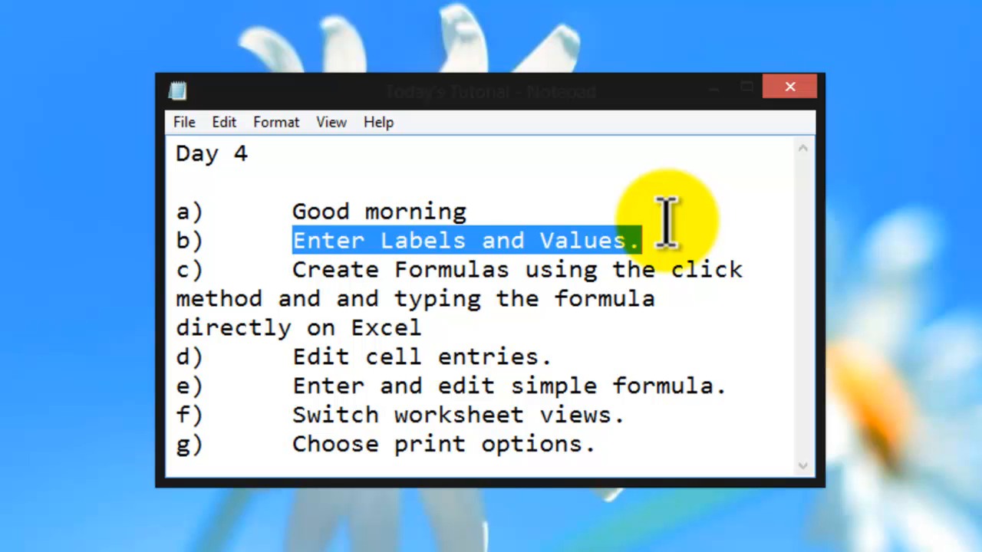
drag(293, 272, 749, 274)
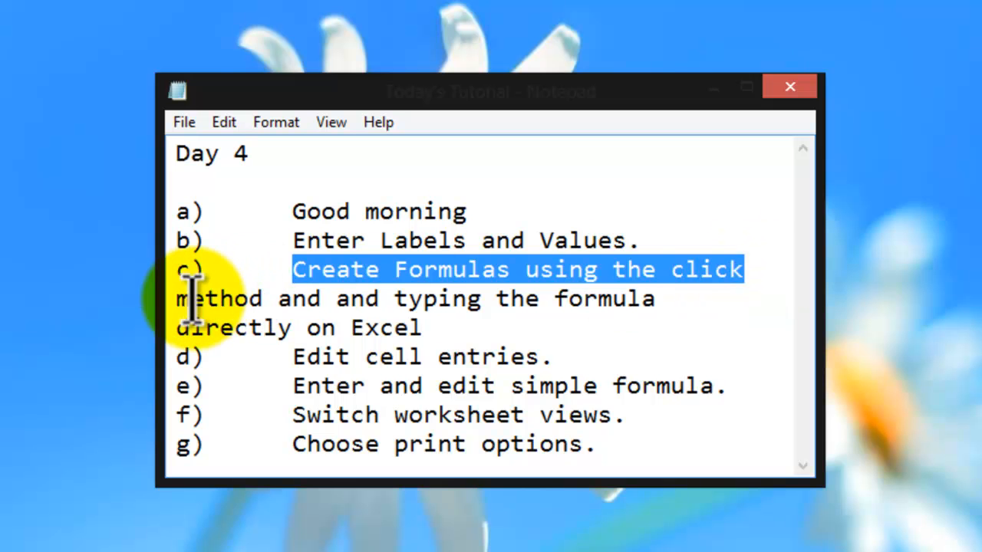
drag(179, 294, 661, 322)
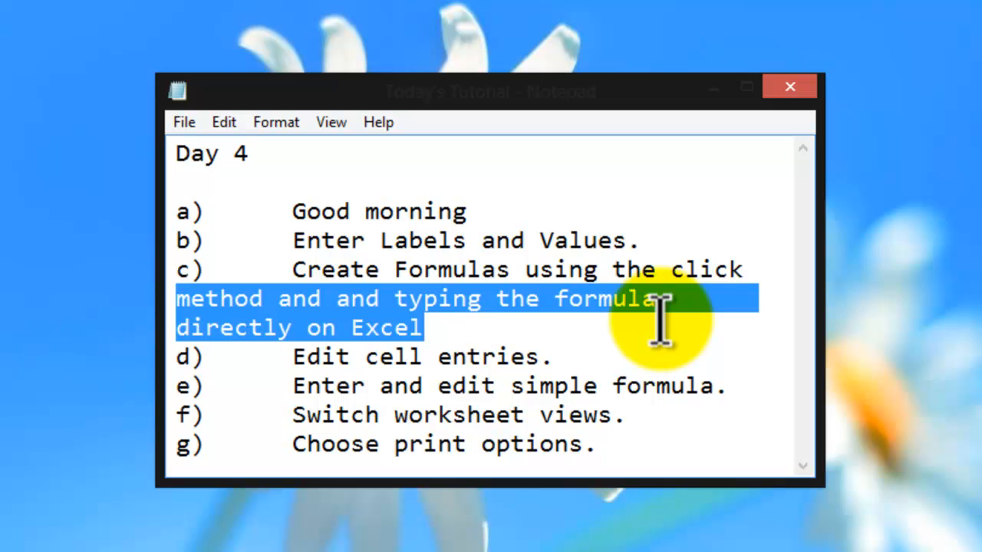
click(450, 329)
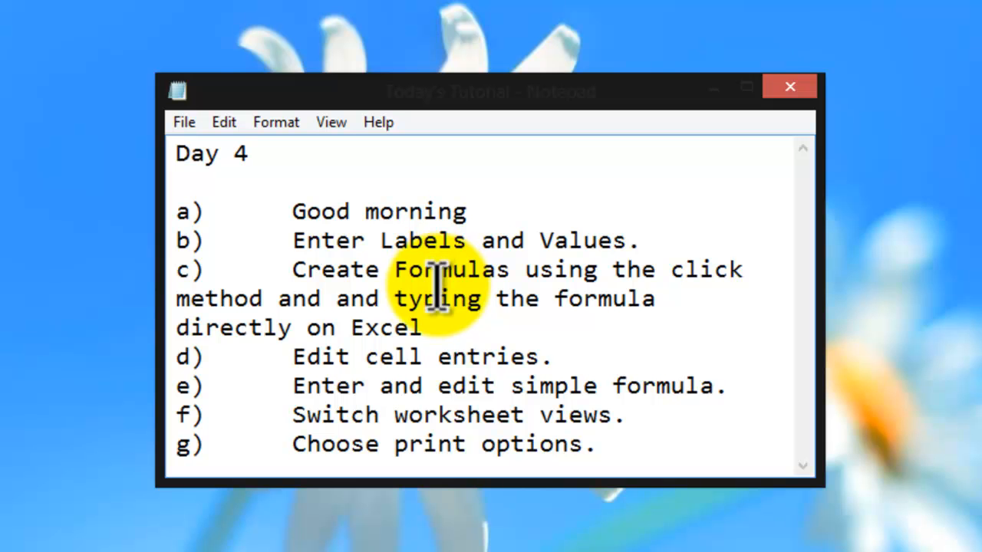
double_click(711, 269)
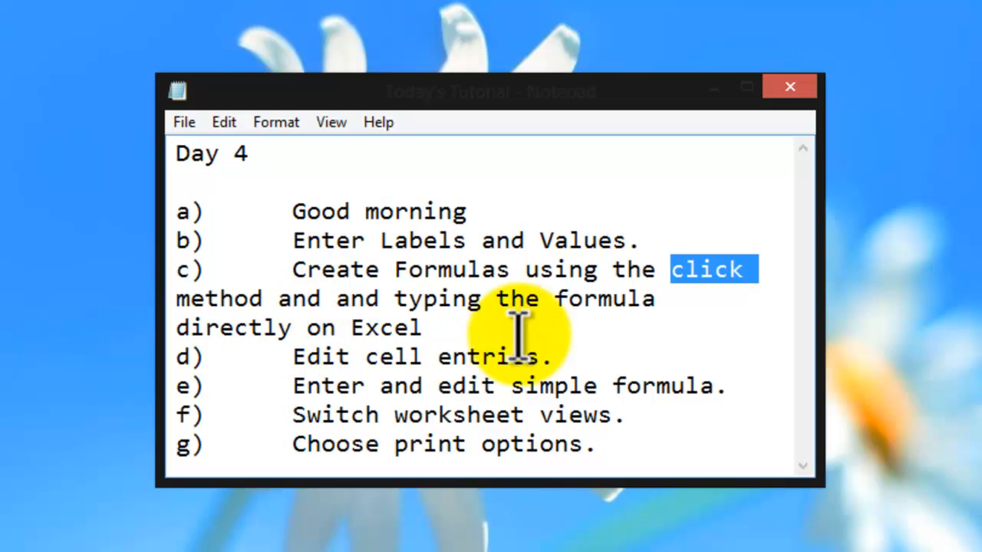
double_click(422, 298)
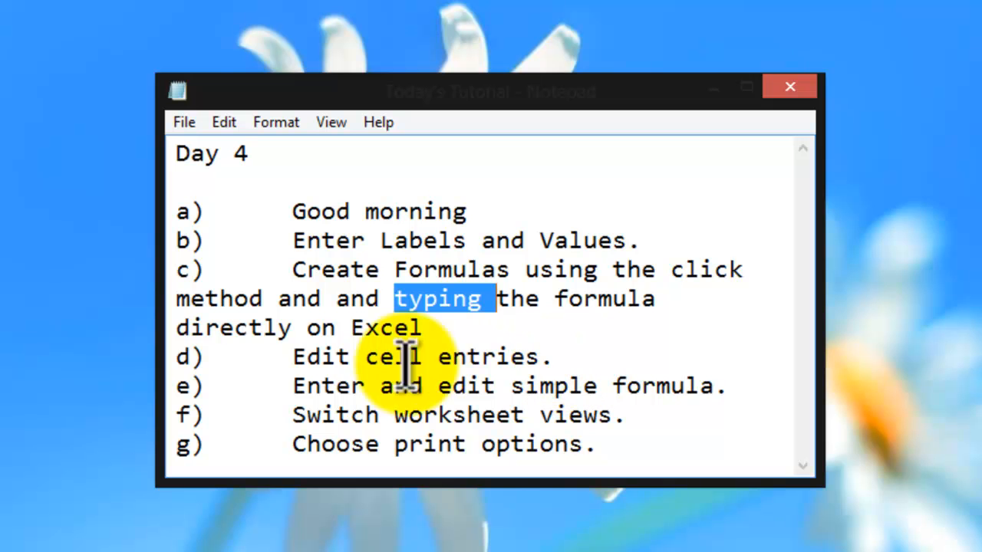
drag(293, 358, 558, 356)
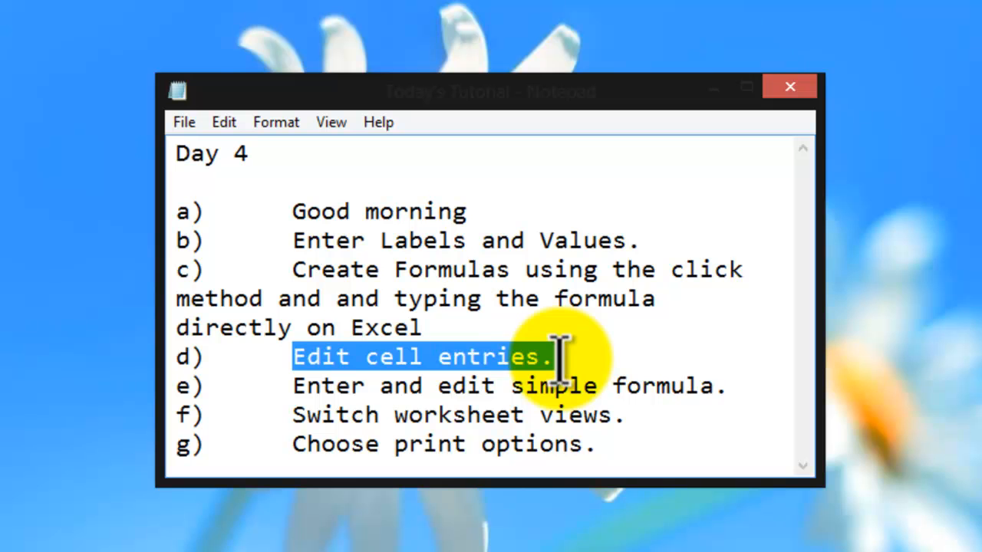
drag(296, 386, 714, 386)
drag(309, 415, 612, 415)
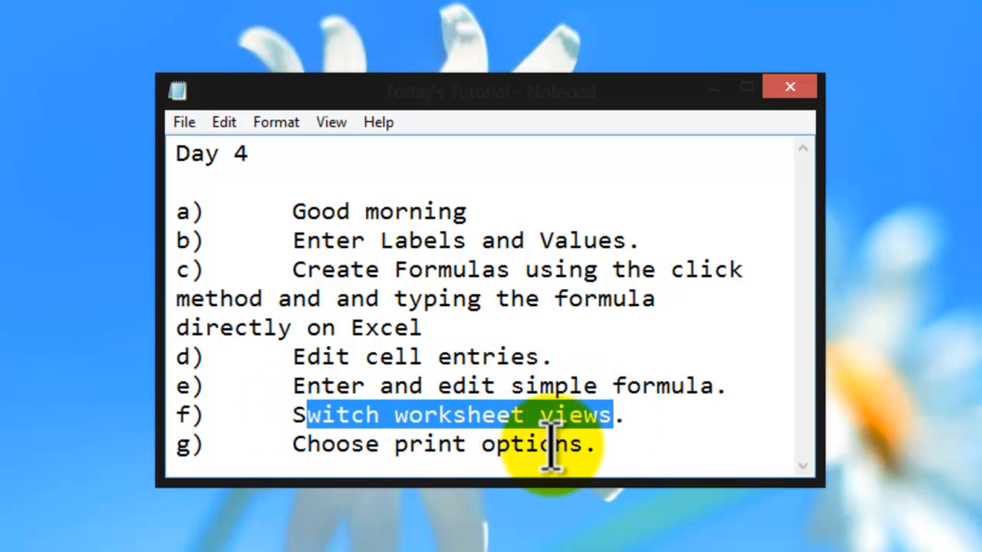
click(694, 96)
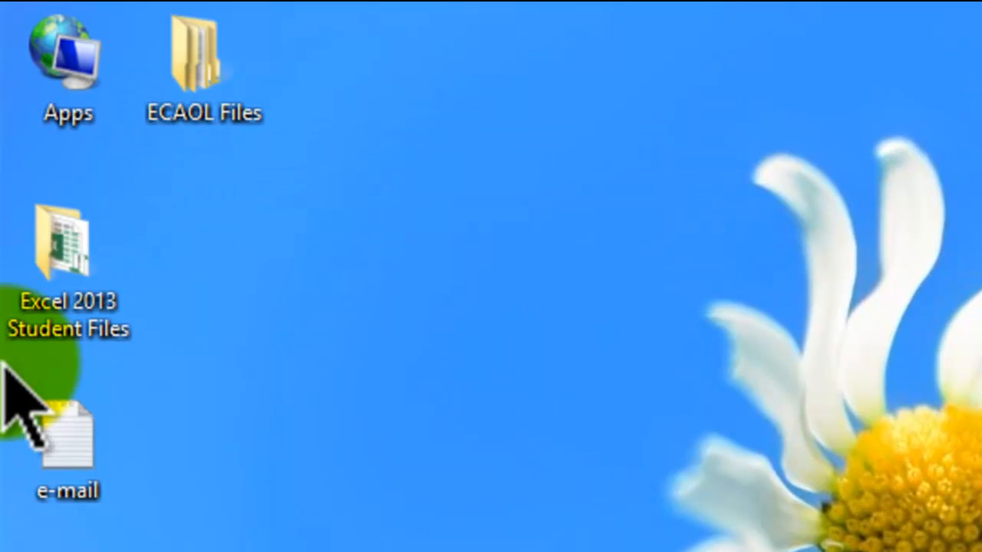
click(44, 142)
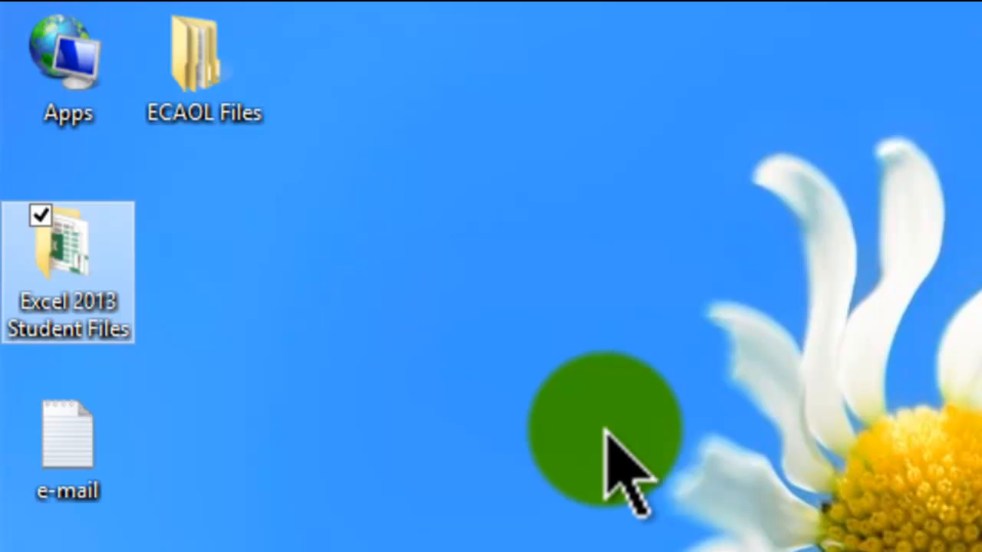
click(606, 429)
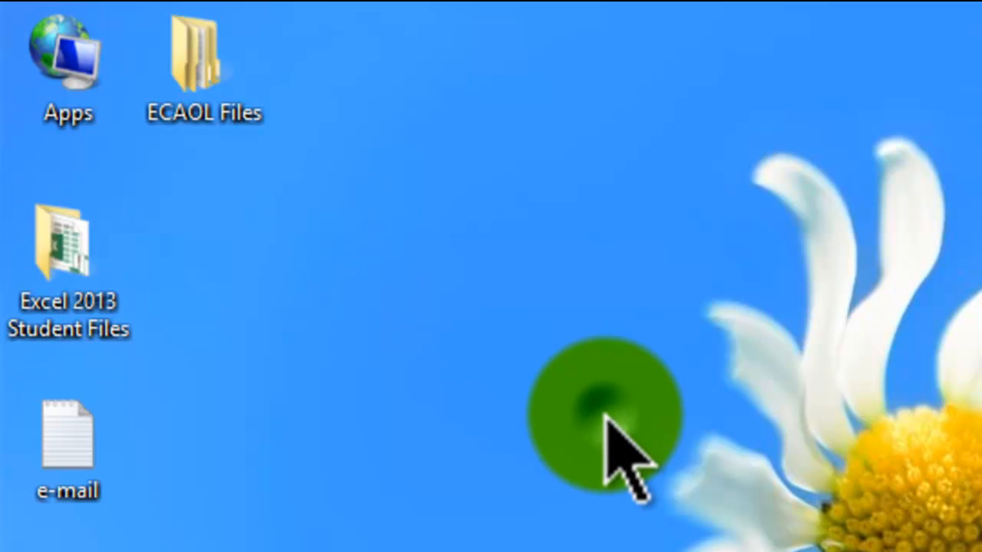
click(83, 259)
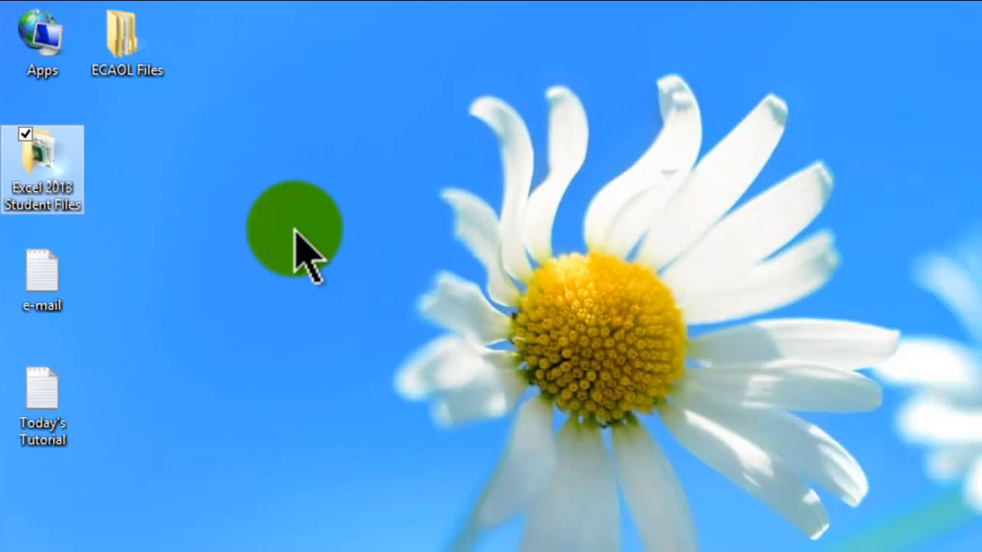
click(476, 367)
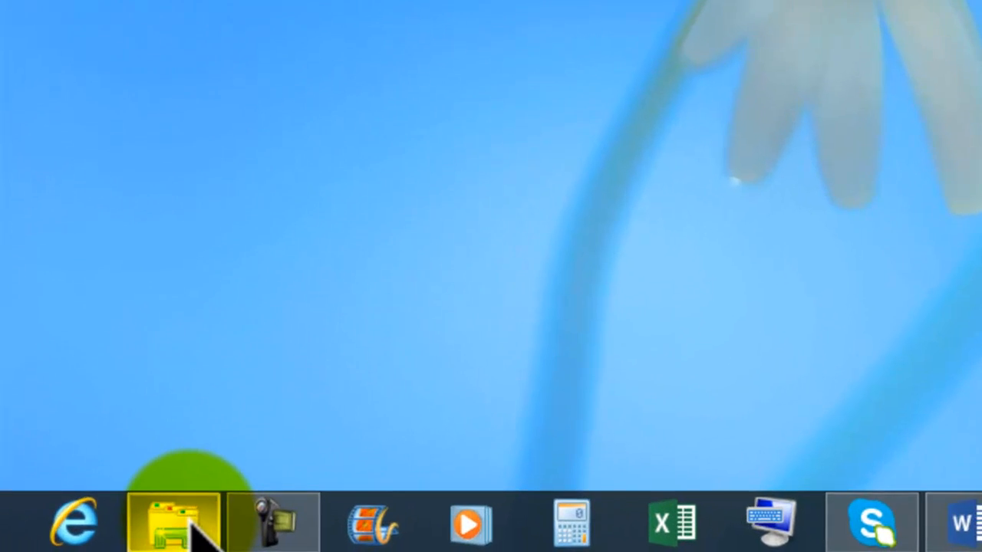
Open the Unit A folder inside the pinned Excel 2013 Student Files folder
mouse_move(85, 536)
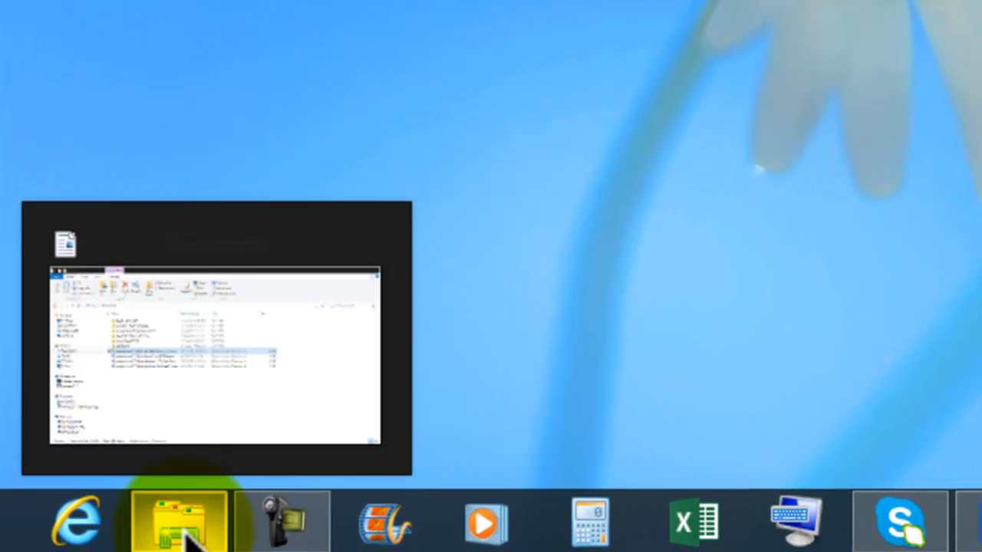
right_click(186, 531)
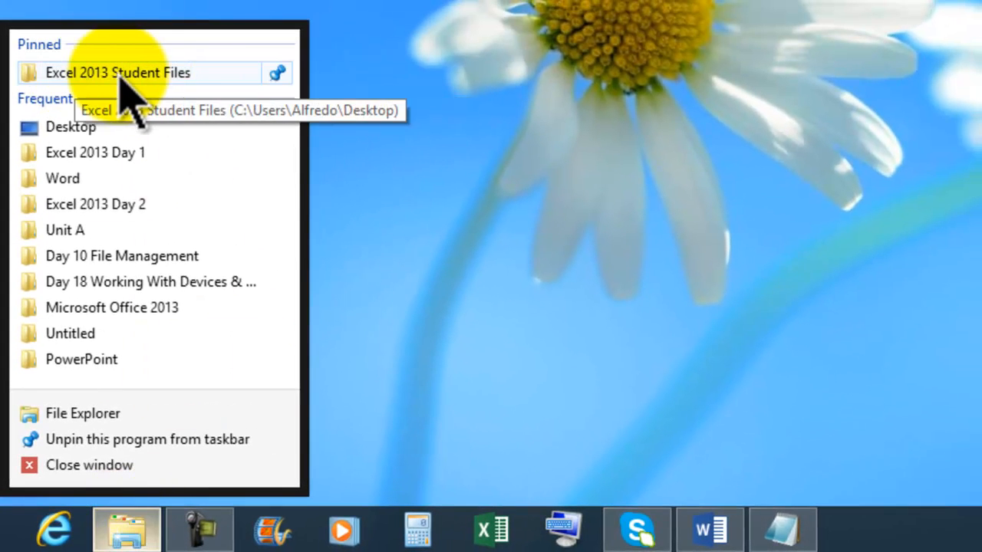
click(147, 80)
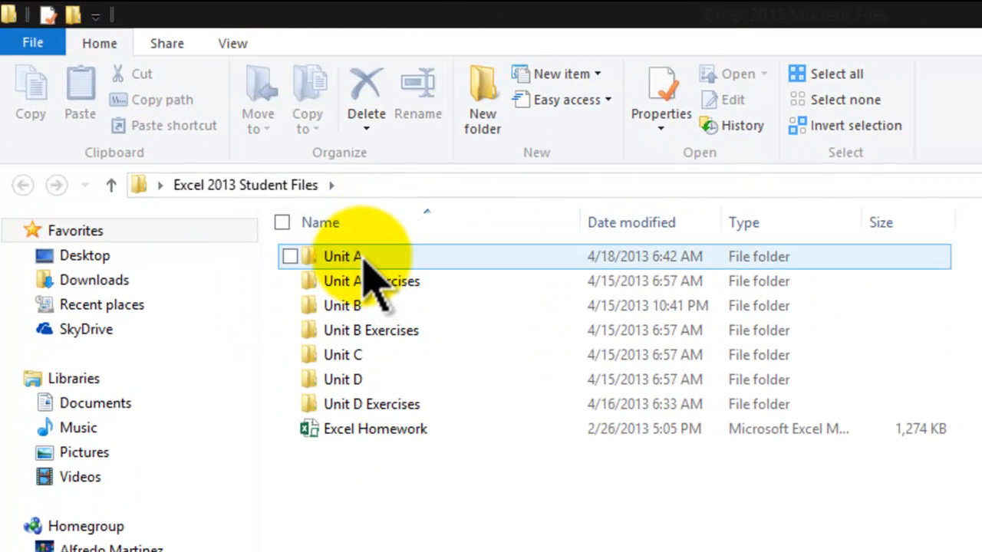
double_click(365, 262)
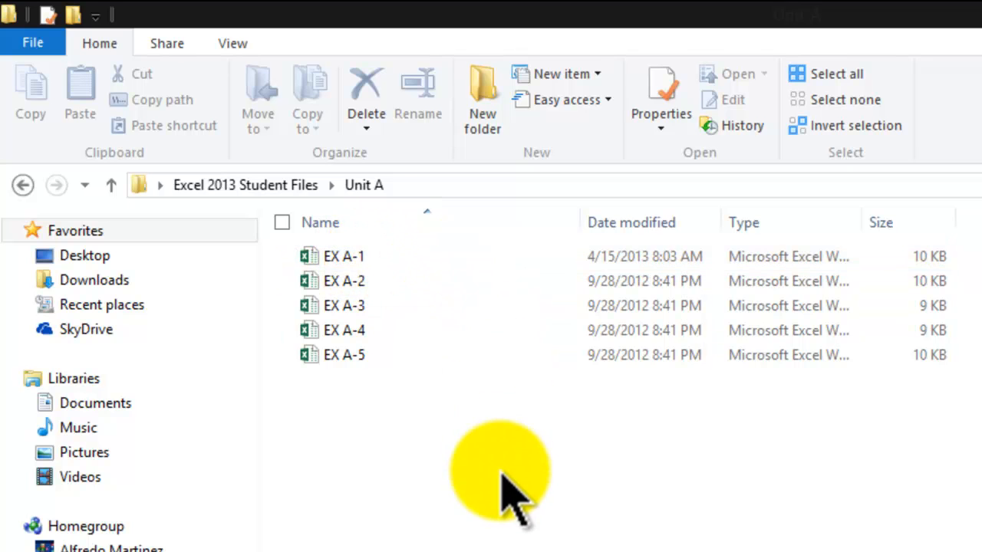
Open the EX A-1 workbook and look through its other sheets, ending on Sheet1
click(364, 260)
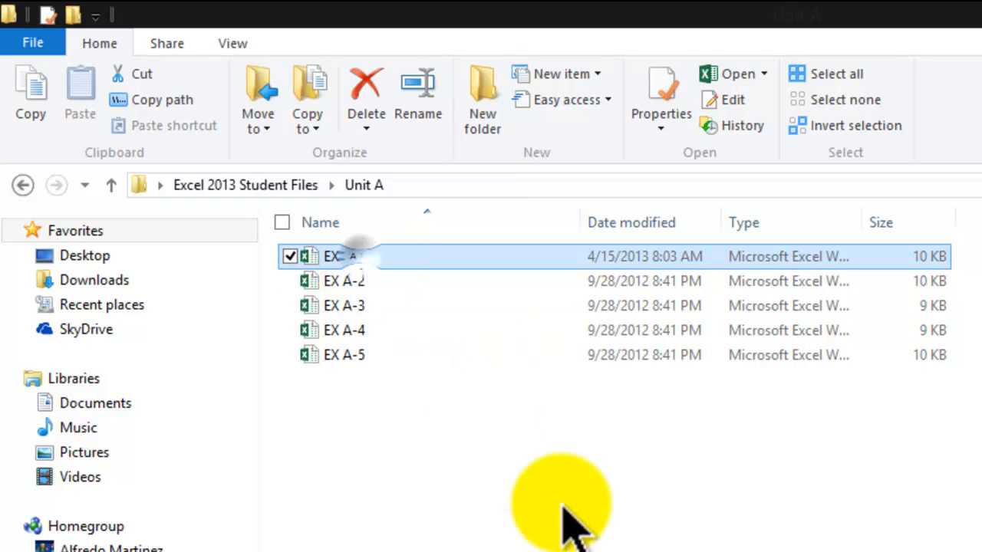
double_click(400, 254)
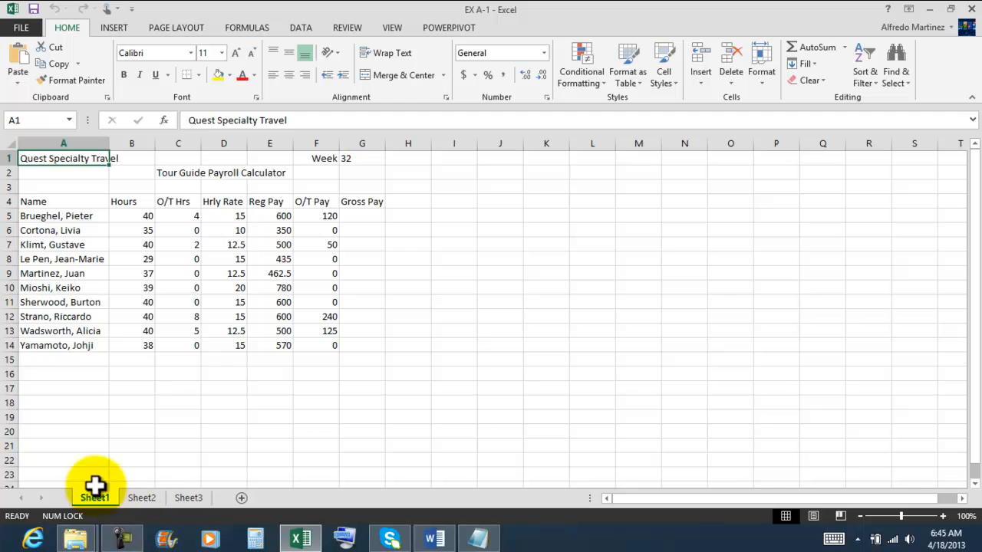
click(140, 498)
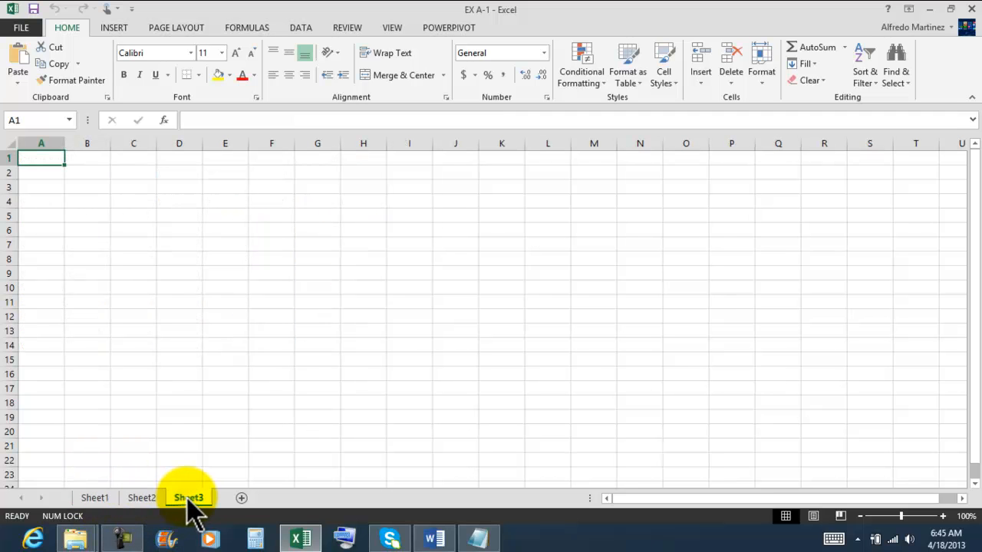
click(96, 498)
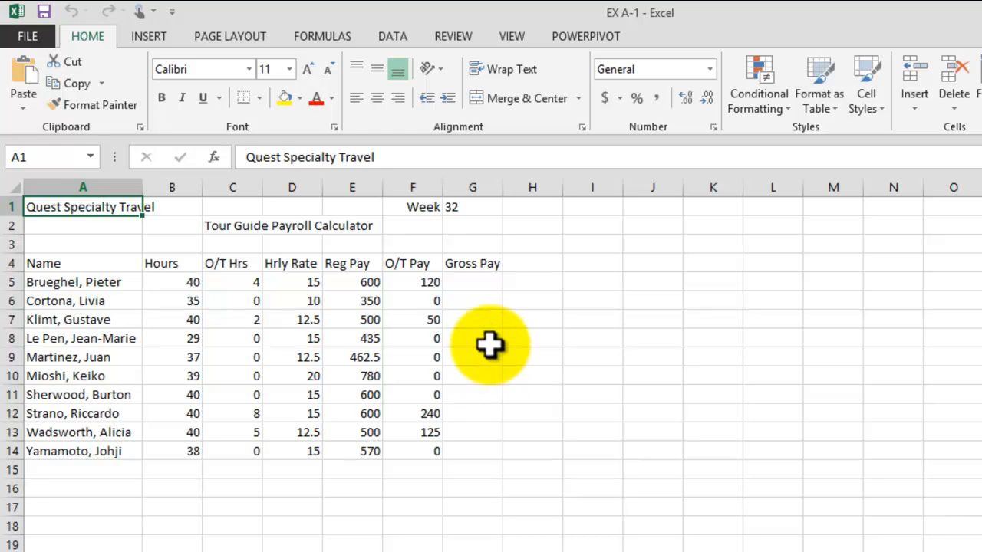
Save a copy of the workbook as Payroll Table 4-2013 in the Excel 2013 Files 4-17-2013 folder
click(37, 36)
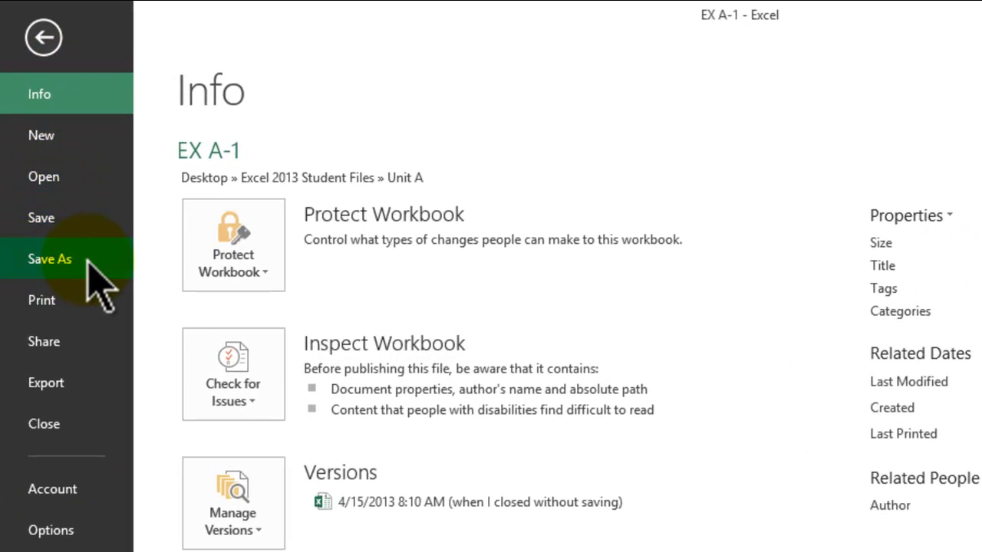
click(91, 269)
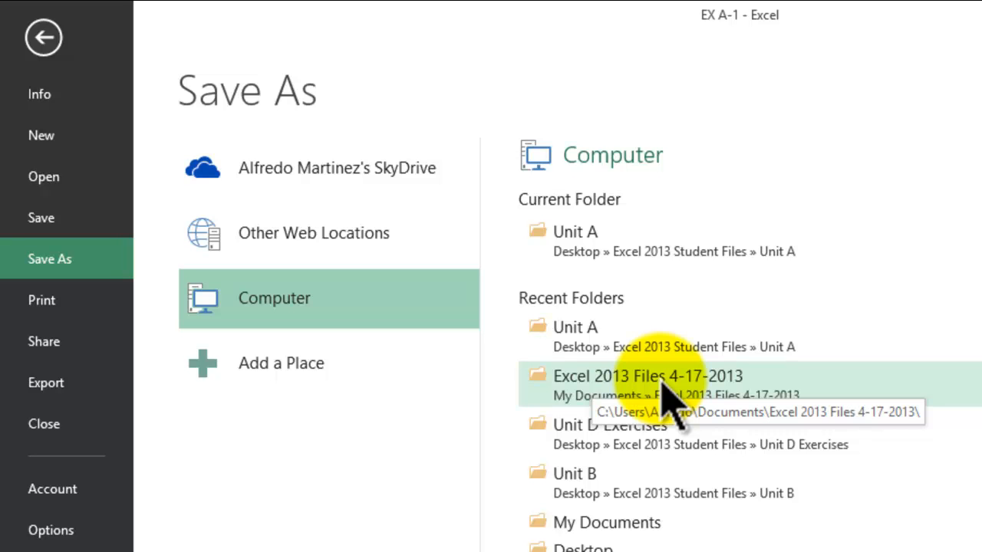
click(662, 398)
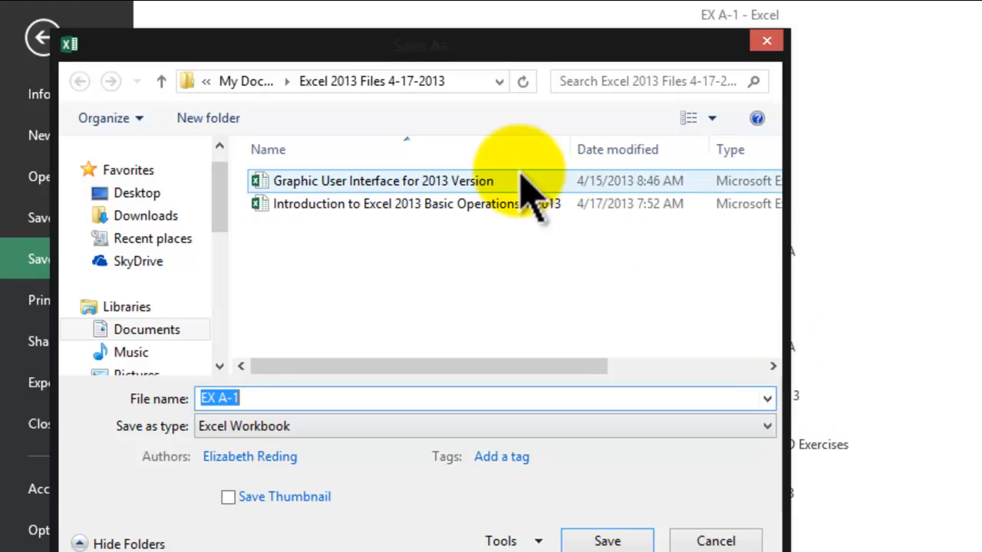
drag(360, 45, 473, 42)
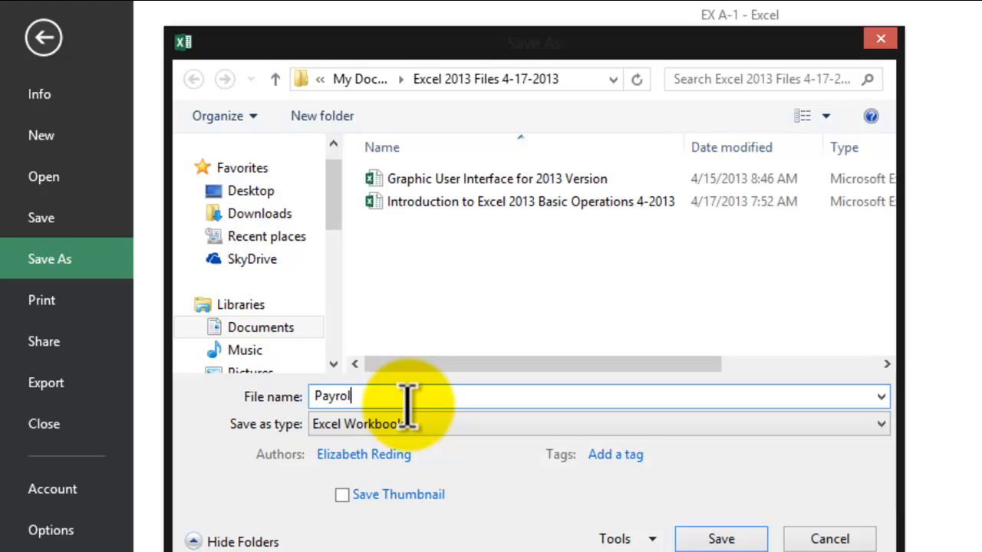
text(l Table 4-2013)
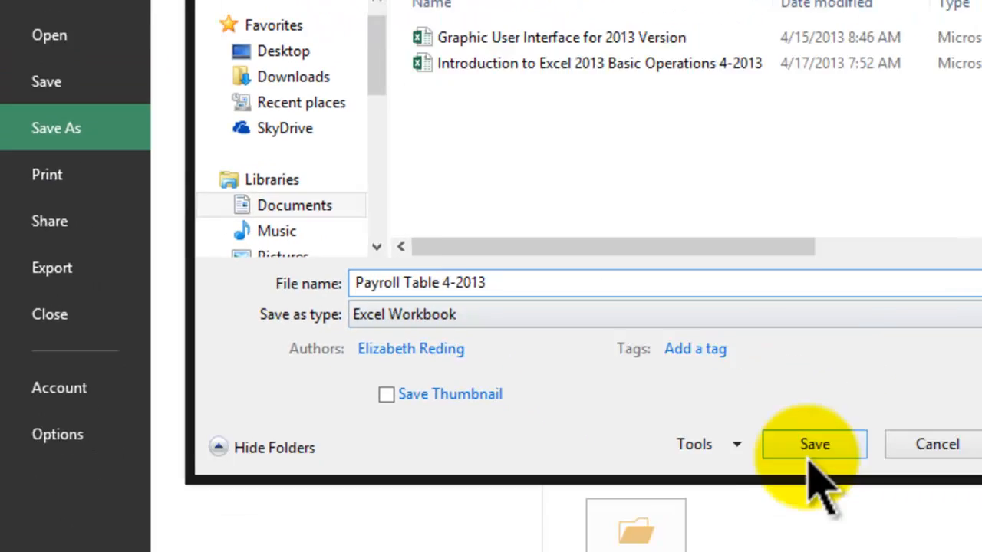
click(813, 445)
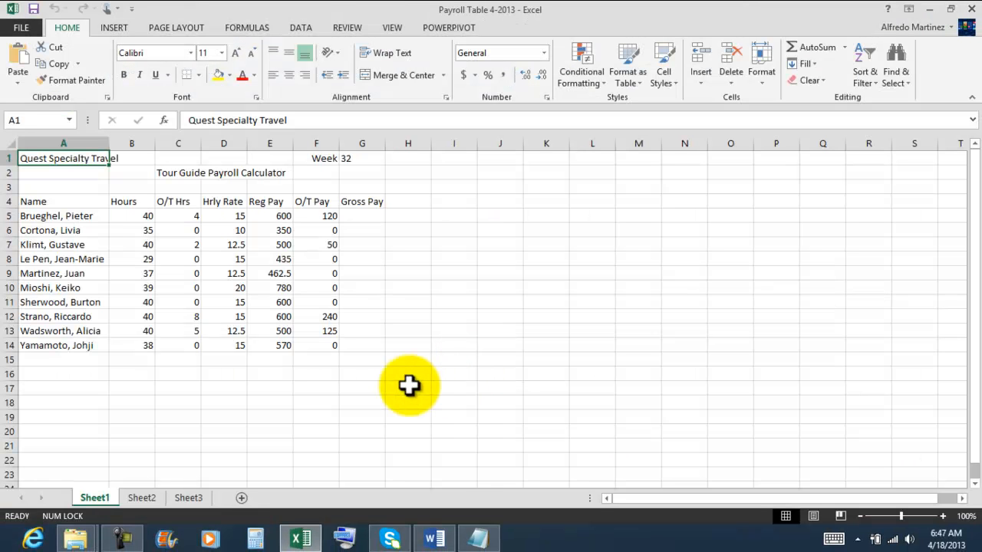
Examine the labels in cell A1 and row 4 and the numeric values in B5:F14 of the payroll table
click(408, 385)
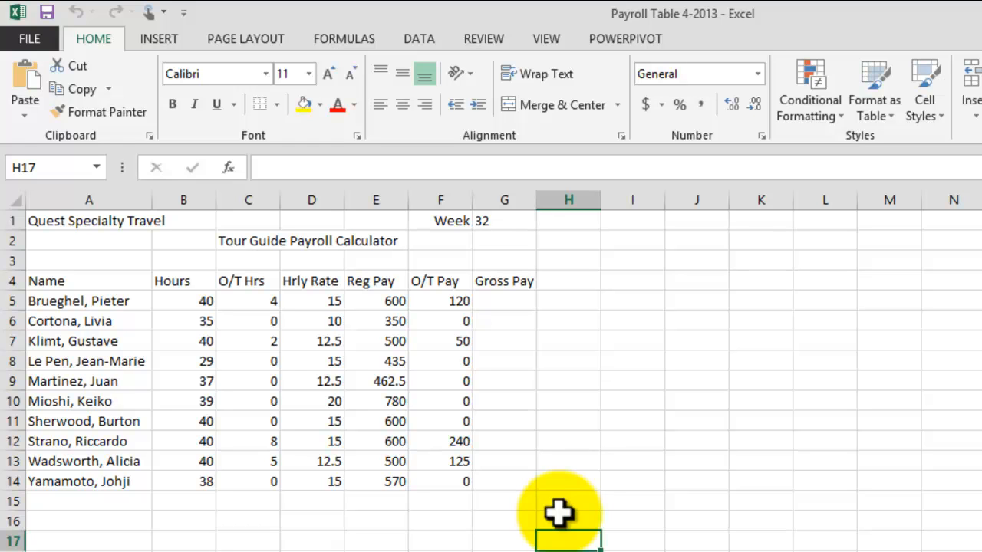
click(109, 222)
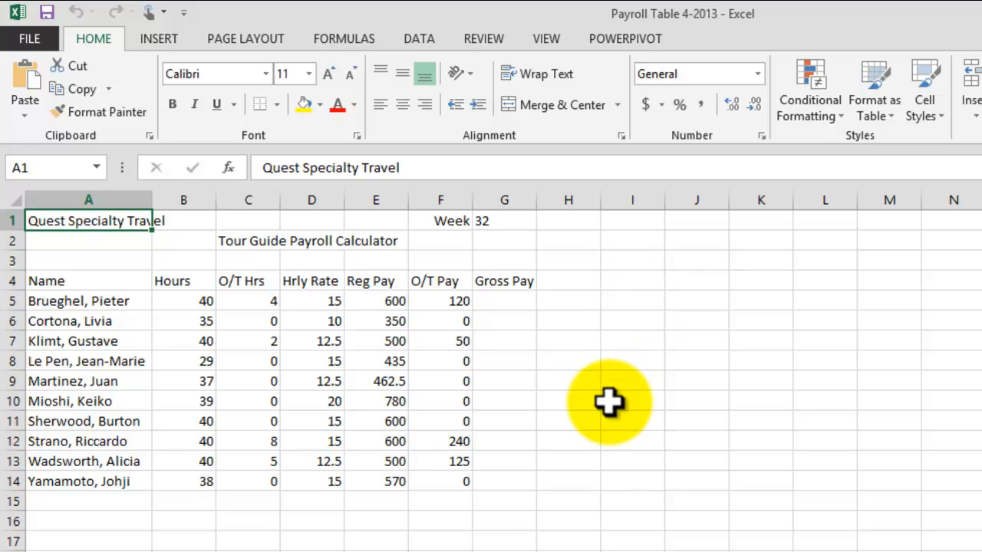
click(100, 280)
drag(201, 303, 451, 480)
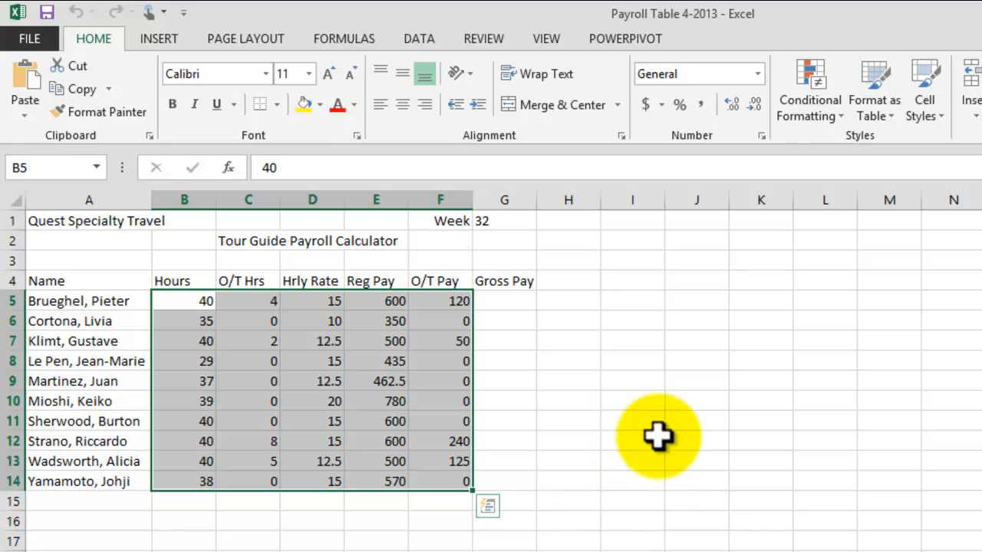
click(695, 420)
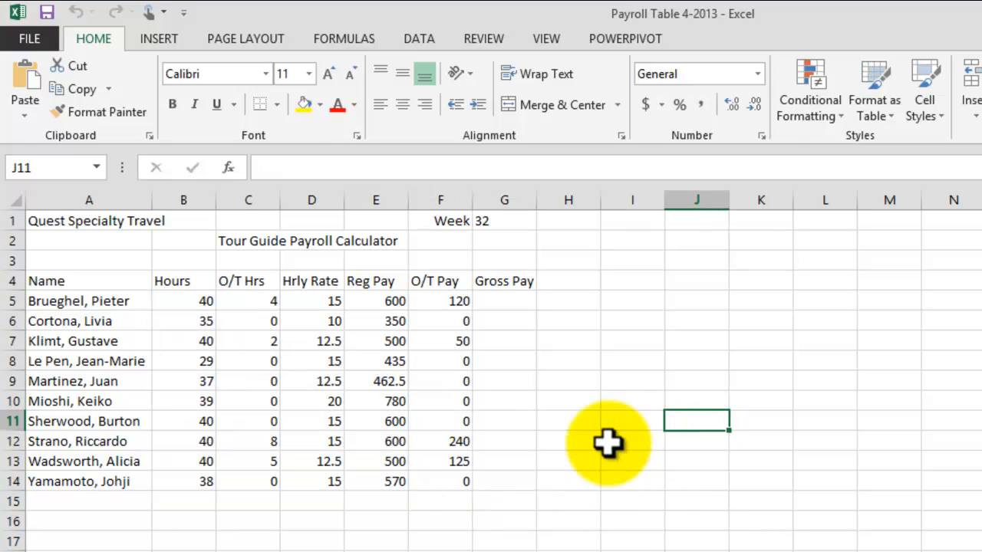
drag(586, 495, 623, 515)
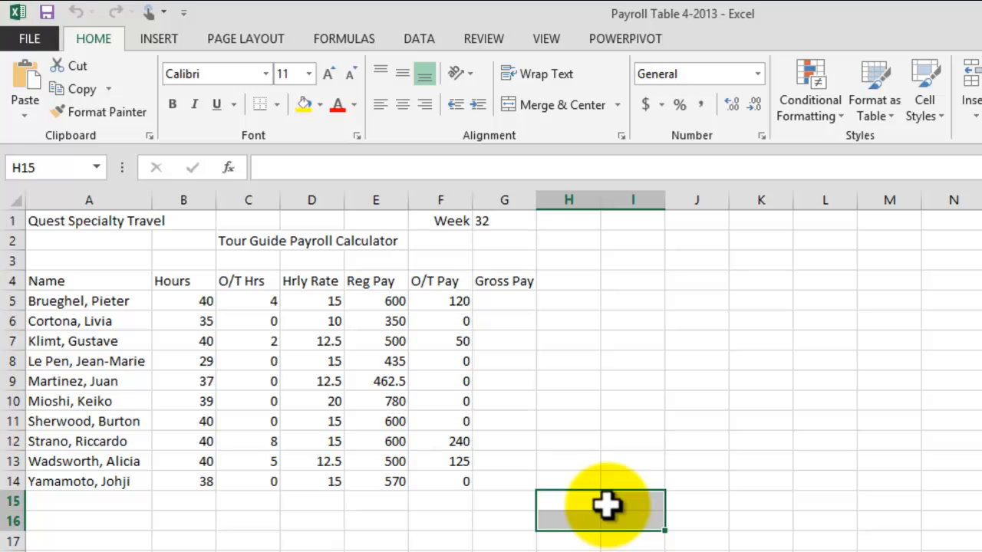
click(776, 540)
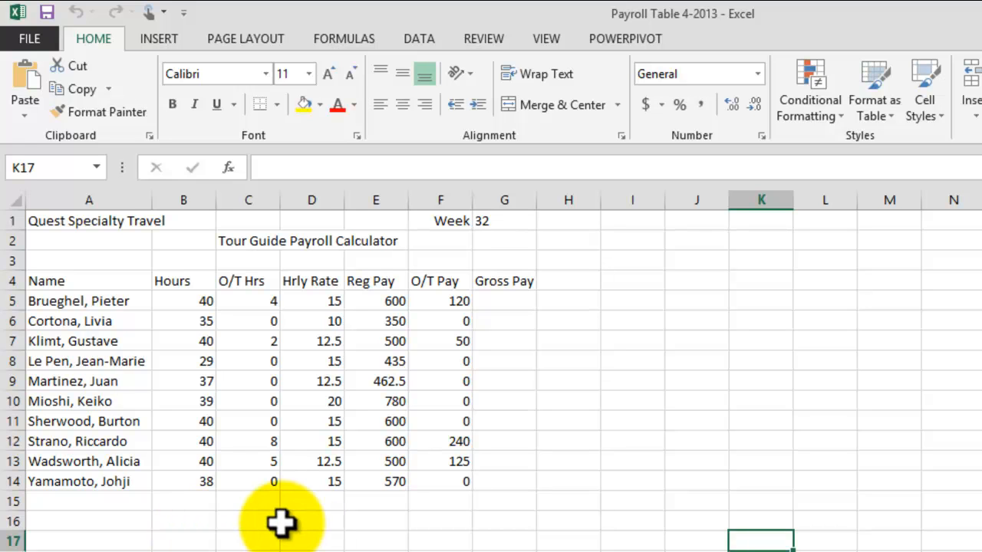
click(58, 222)
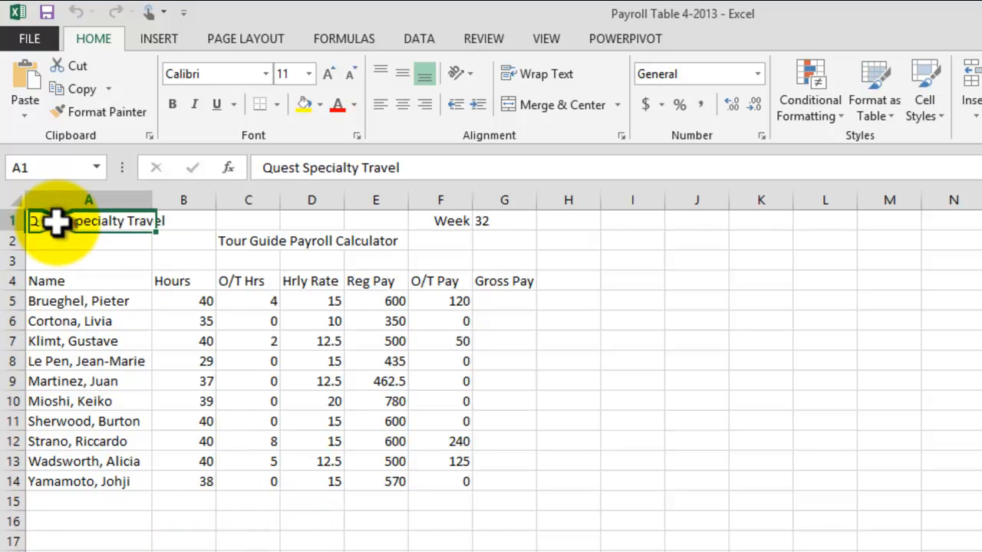
click(328, 547)
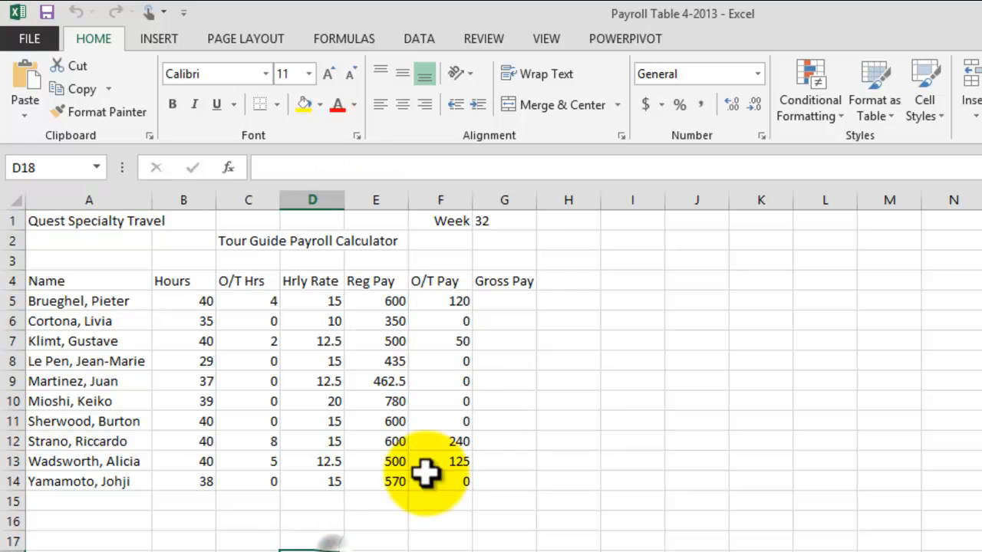
Examine the week label and its number in F1:G1 and the Tour Guide Payroll Calculator title in row 2
click(453, 220)
click(506, 220)
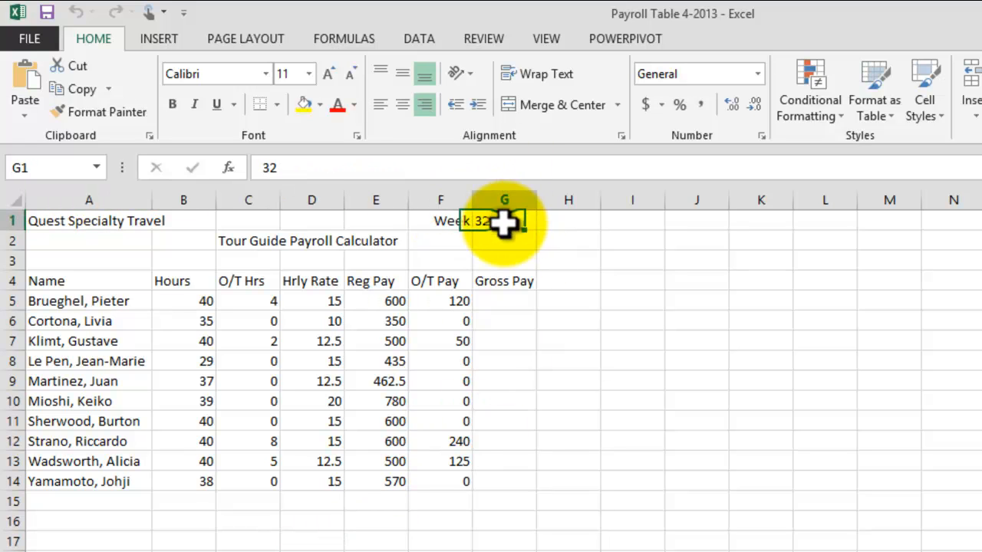
click(721, 401)
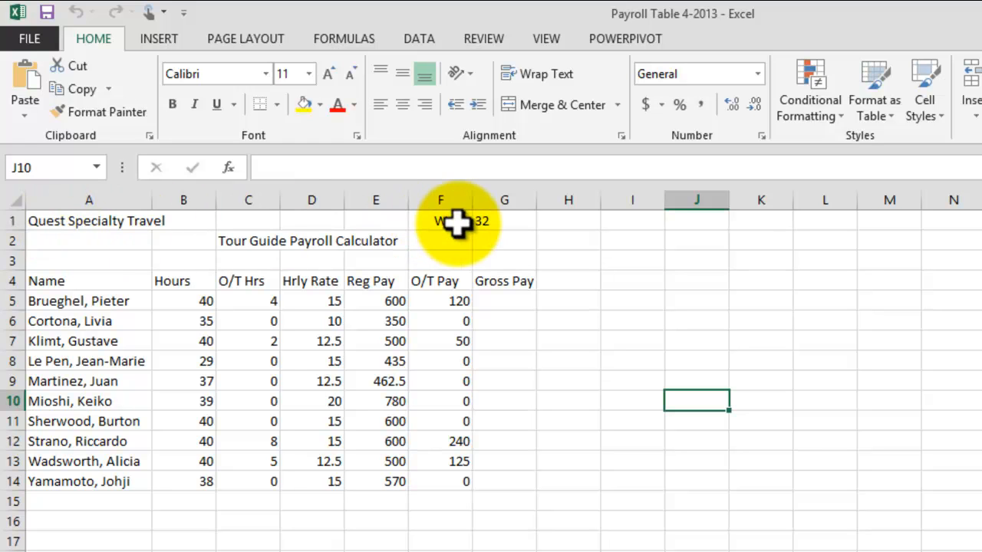
drag(252, 241, 310, 241)
click(701, 426)
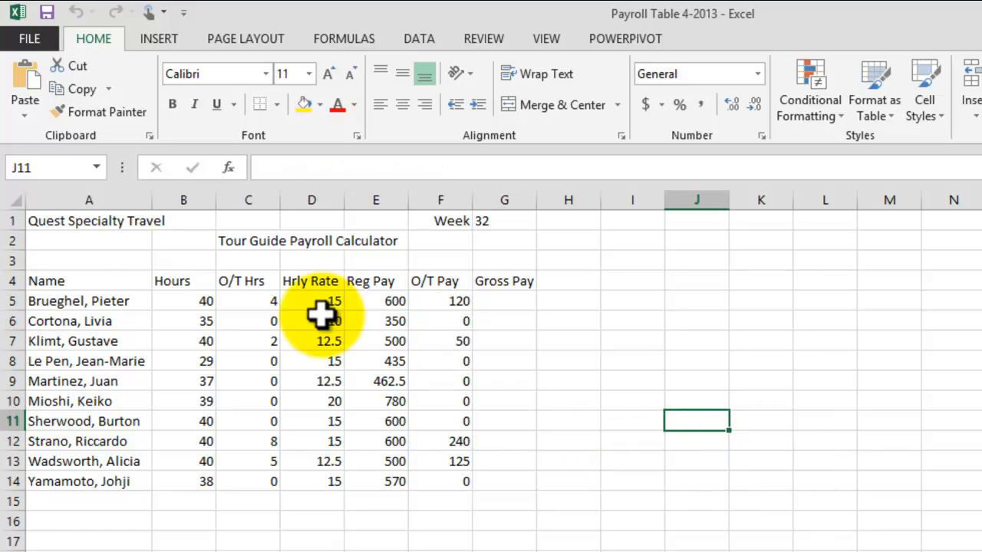
Examine the column headings in A4:G4 and the tour guide names in A5:A14
click(69, 283)
click(168, 281)
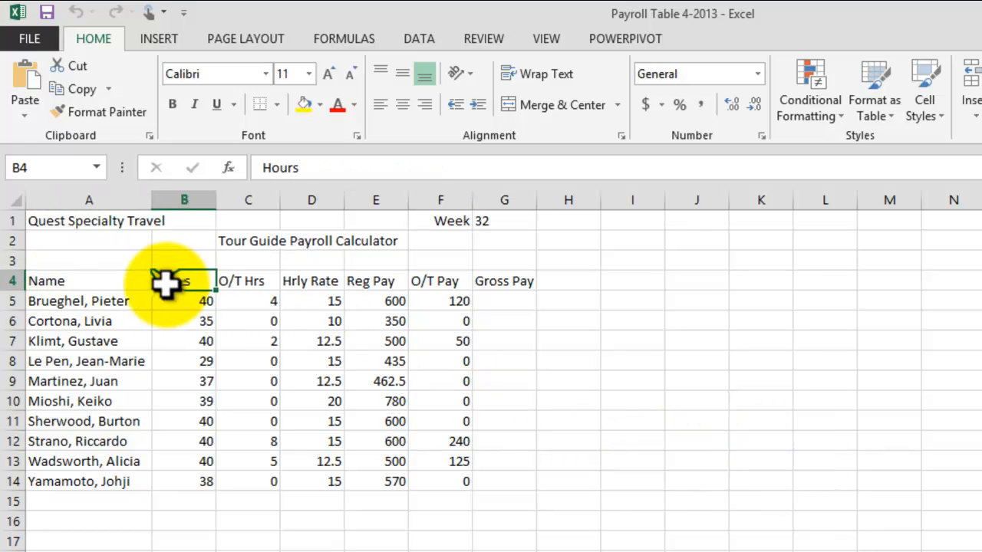
click(260, 282)
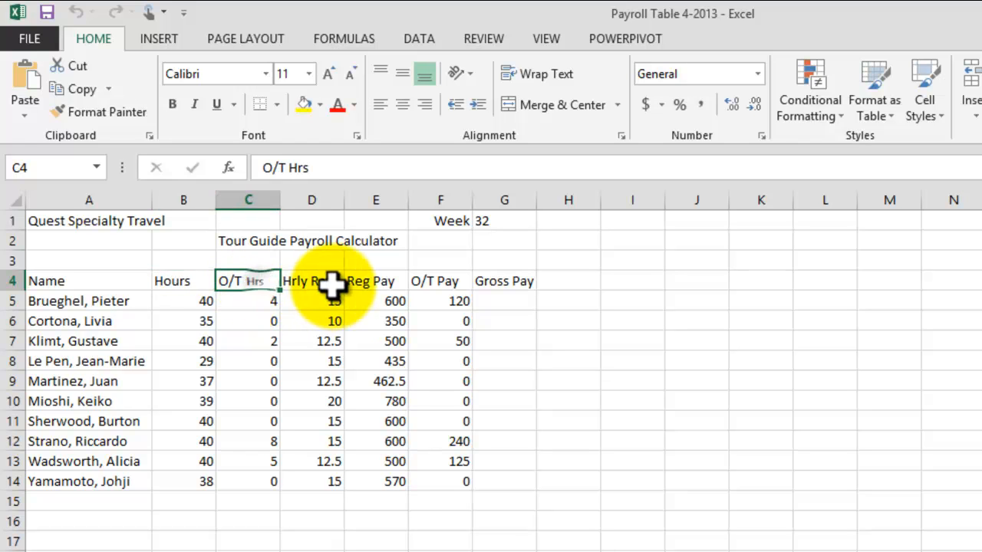
click(326, 280)
click(372, 279)
click(451, 279)
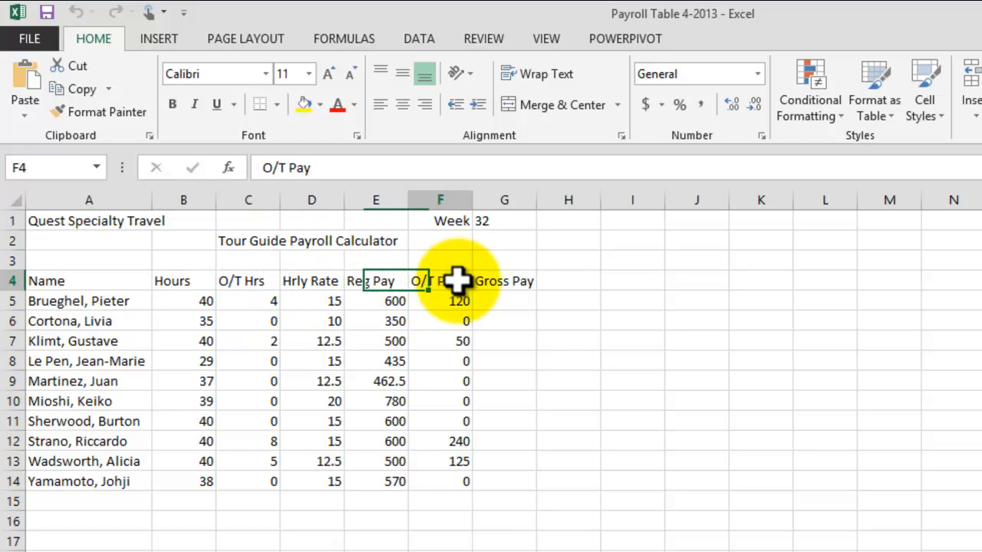
click(516, 285)
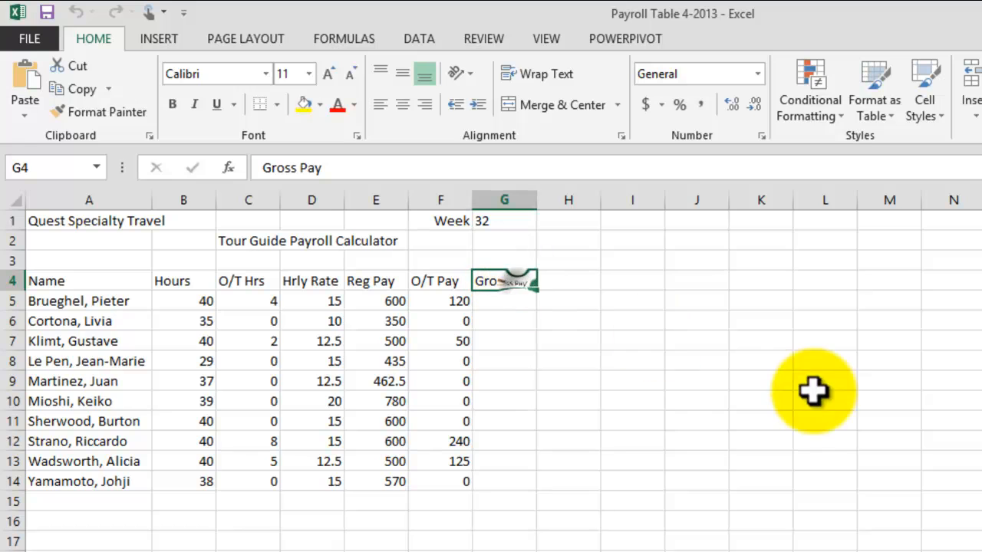
drag(79, 301, 80, 485)
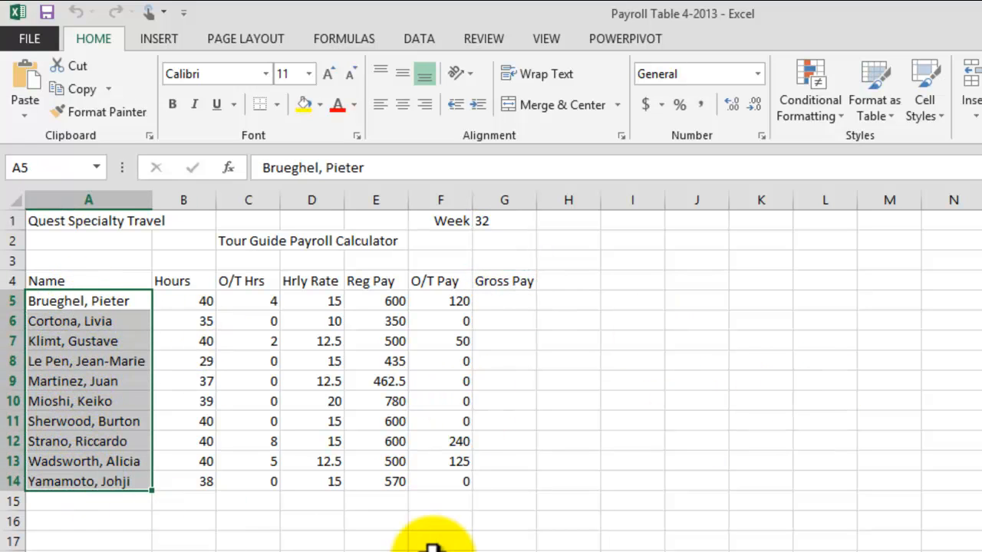
click(621, 483)
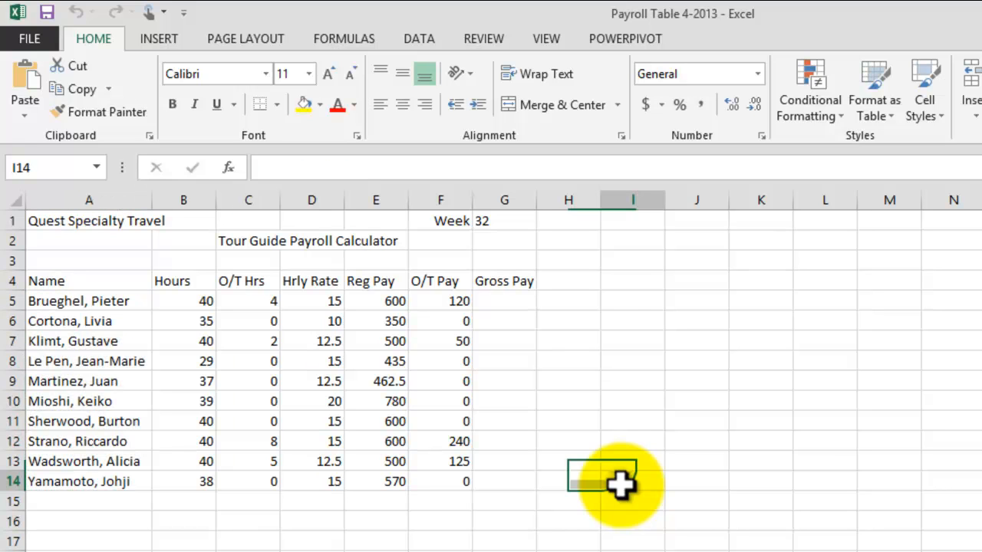
Examine the hours, overtime hours and hourly rate in B5:D5 and the Reg Pay formulas in E5:E14
click(189, 305)
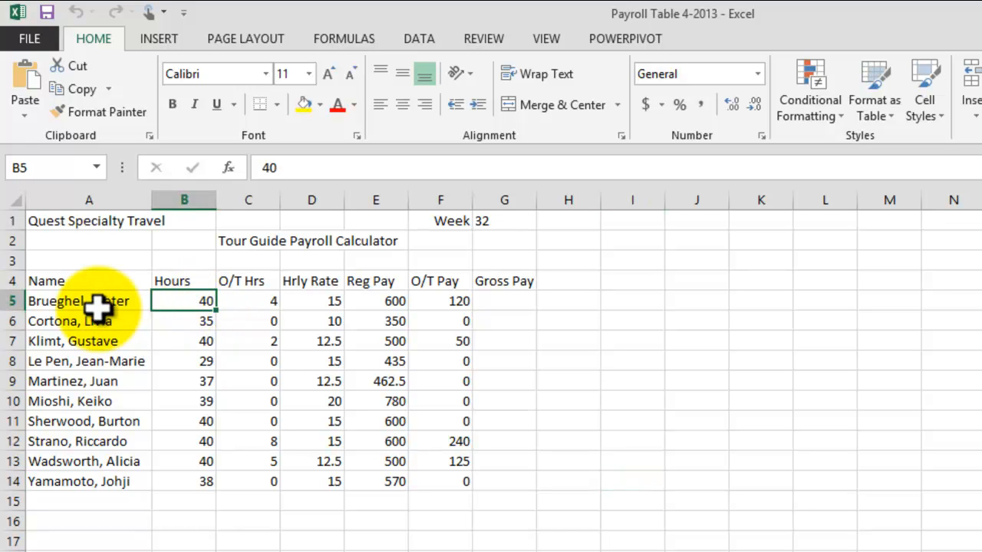
click(264, 306)
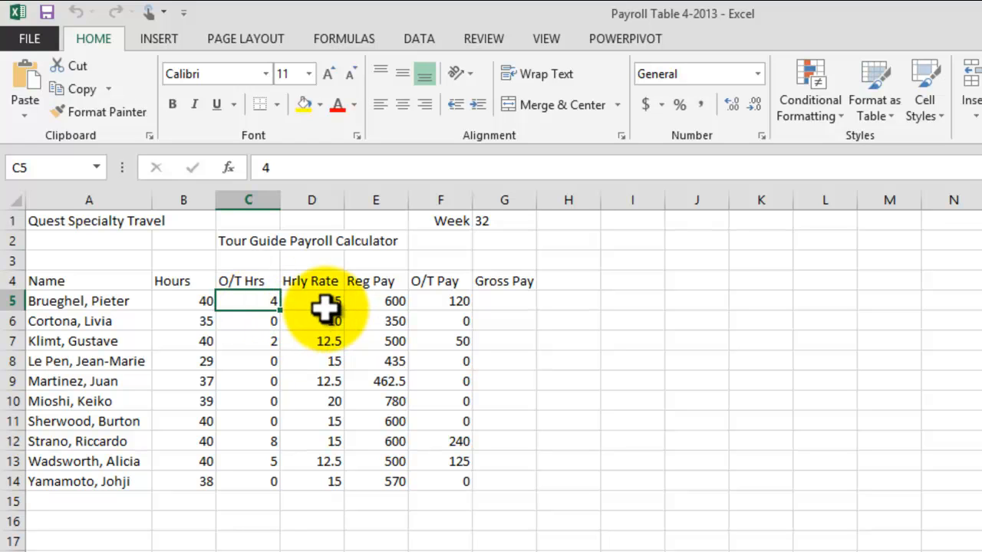
click(323, 306)
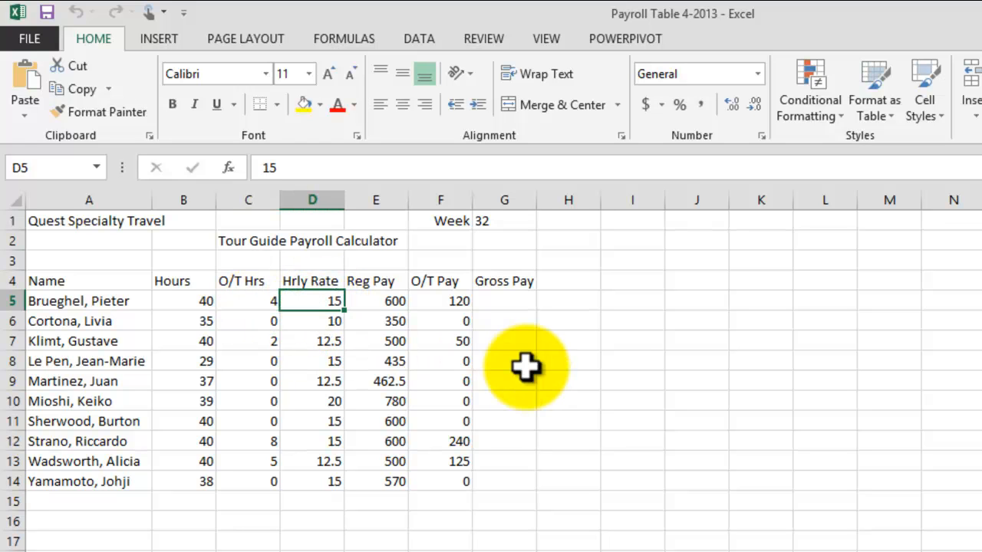
click(378, 298)
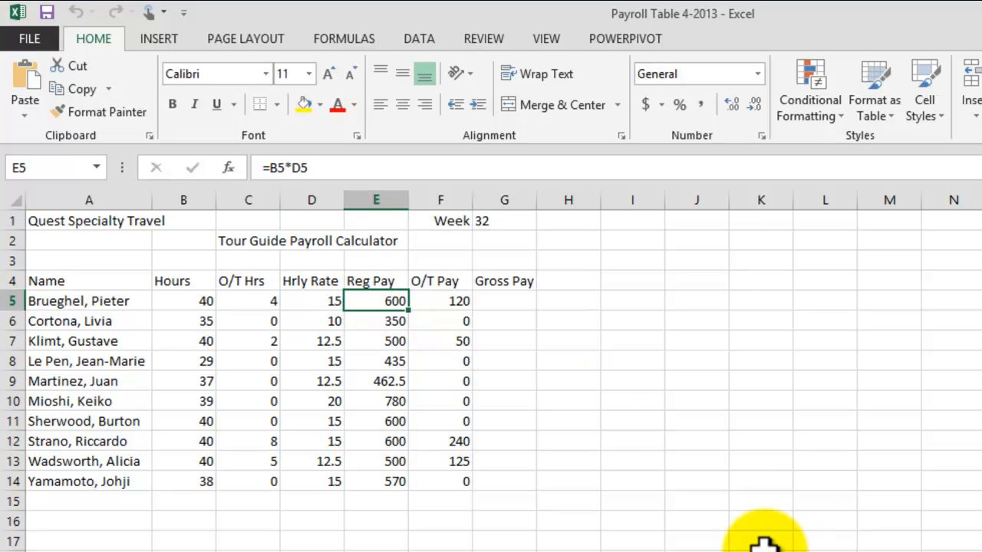
click(695, 520)
drag(381, 301, 390, 480)
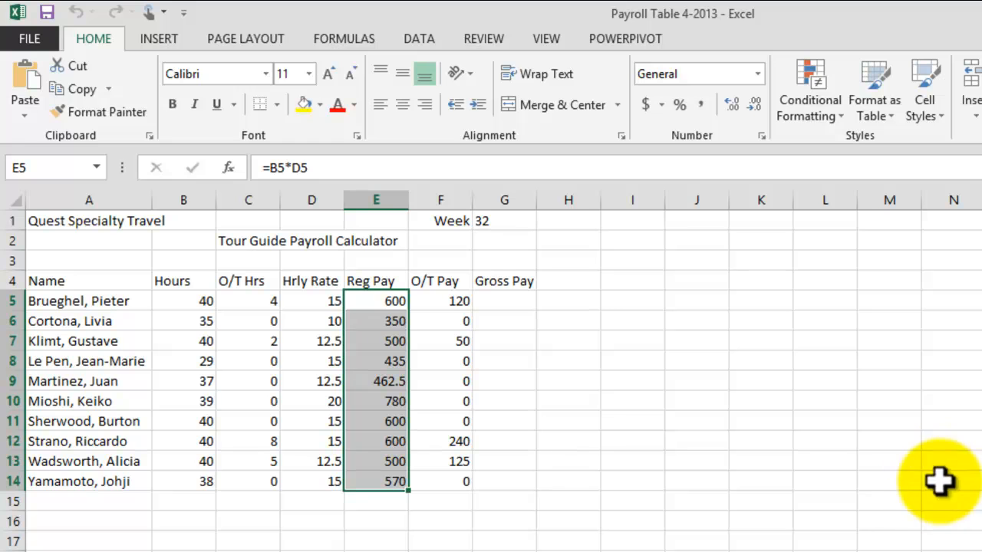
click(655, 414)
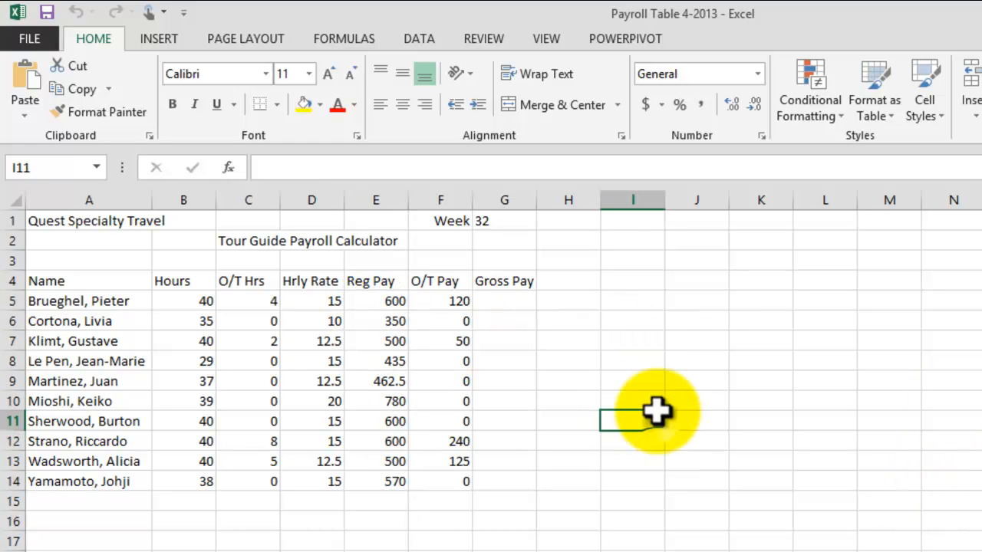
Clear the Reg Pay formulas from cells E5:E14
click(381, 303)
drag(381, 303, 382, 481)
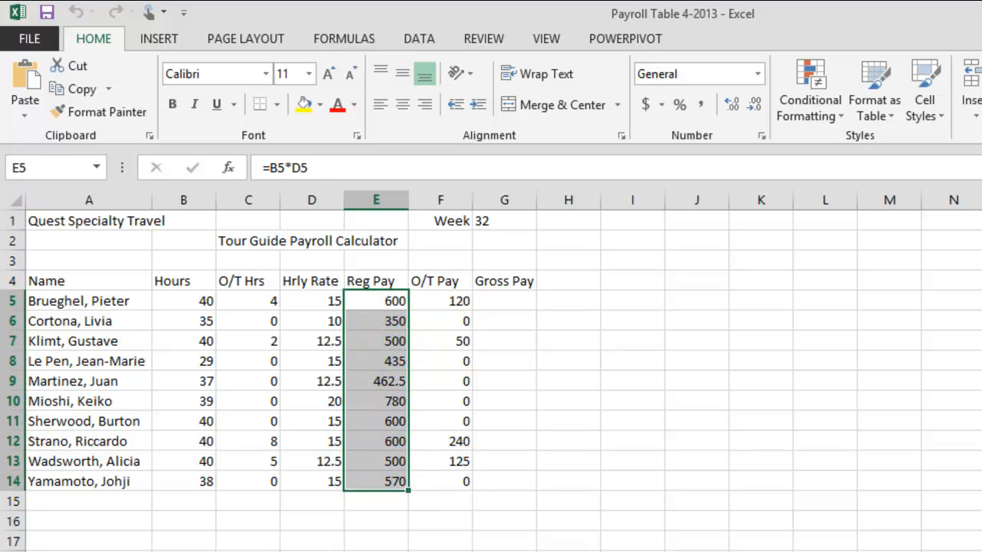
key(Delete)
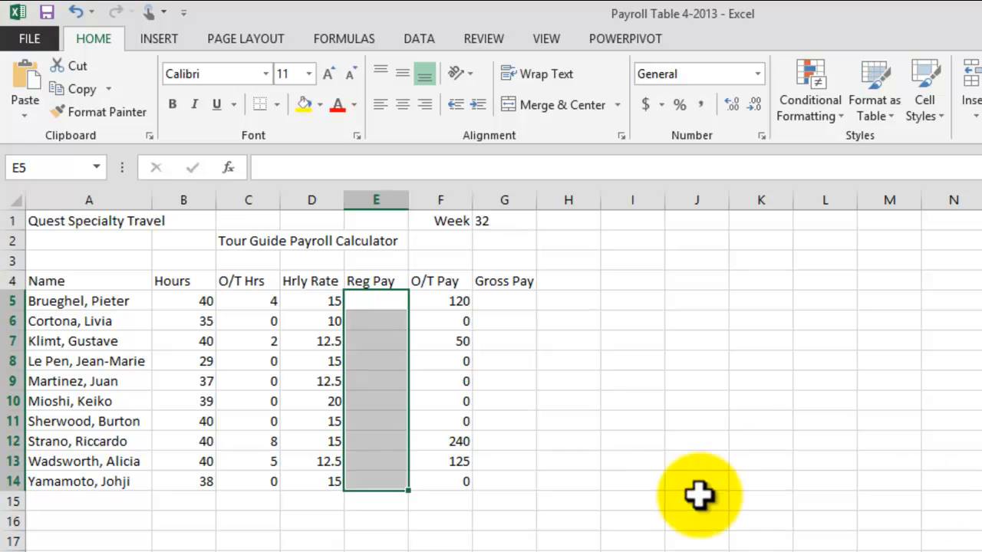
click(588, 549)
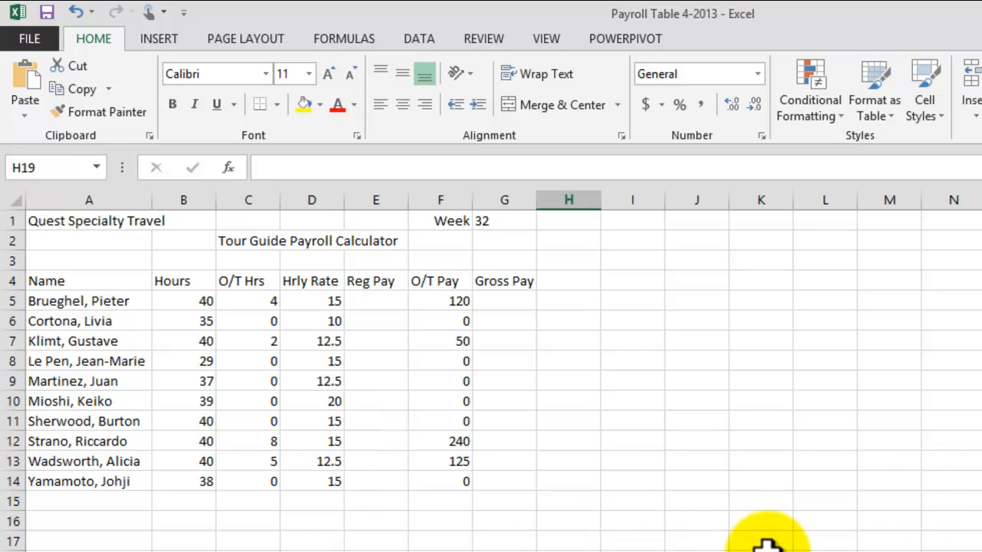
Examine the O/T Pay formula in cell F5, including its parenthesised part and the cells it references
click(443, 302)
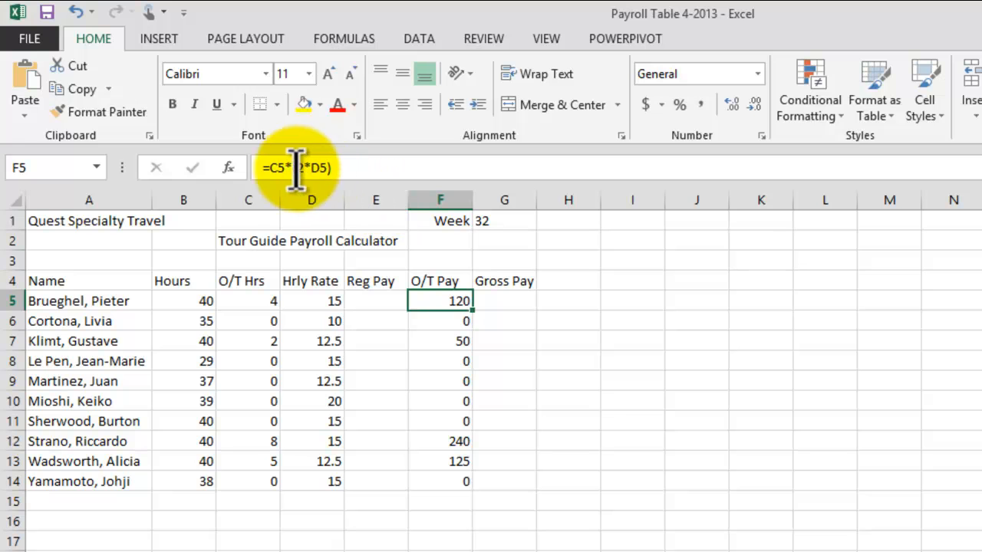
click(347, 167)
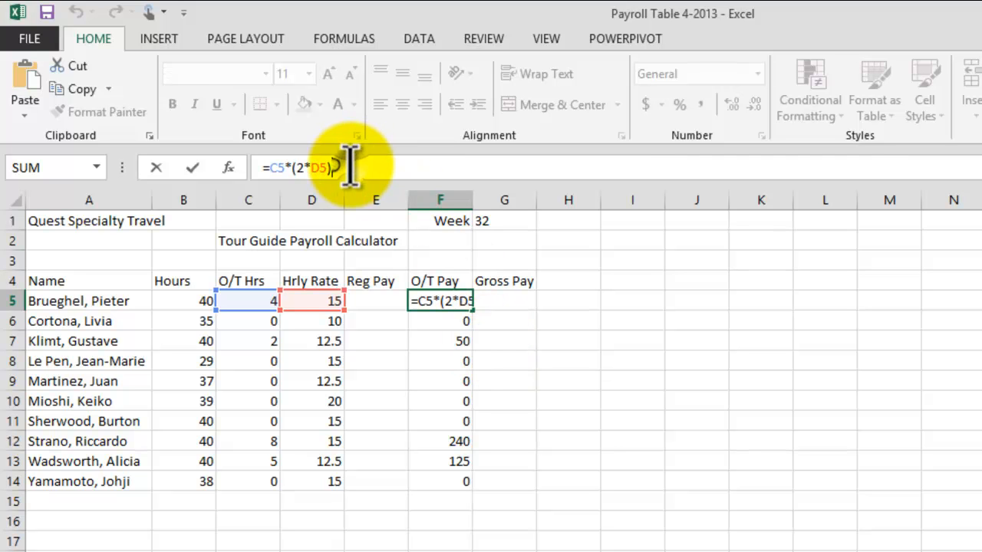
text())
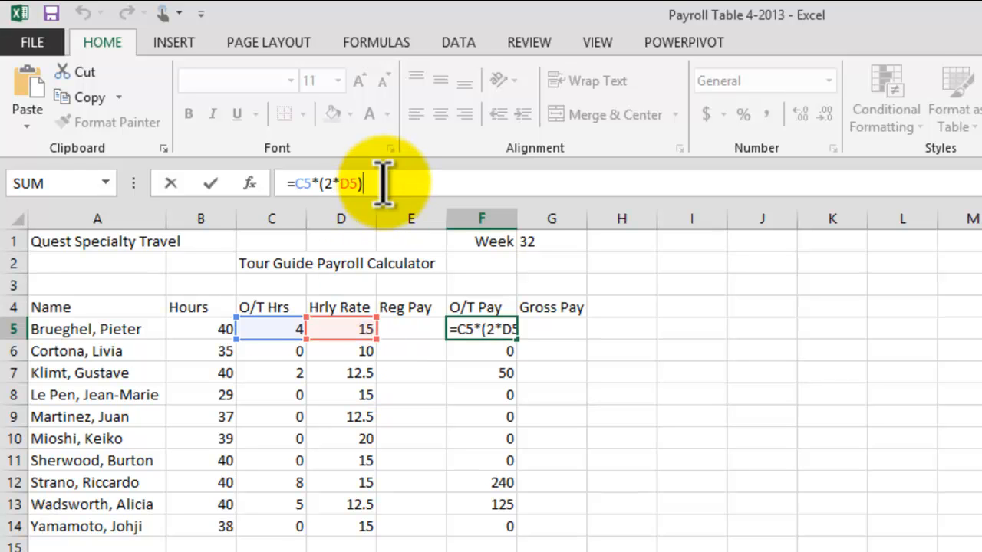
drag(372, 183, 319, 184)
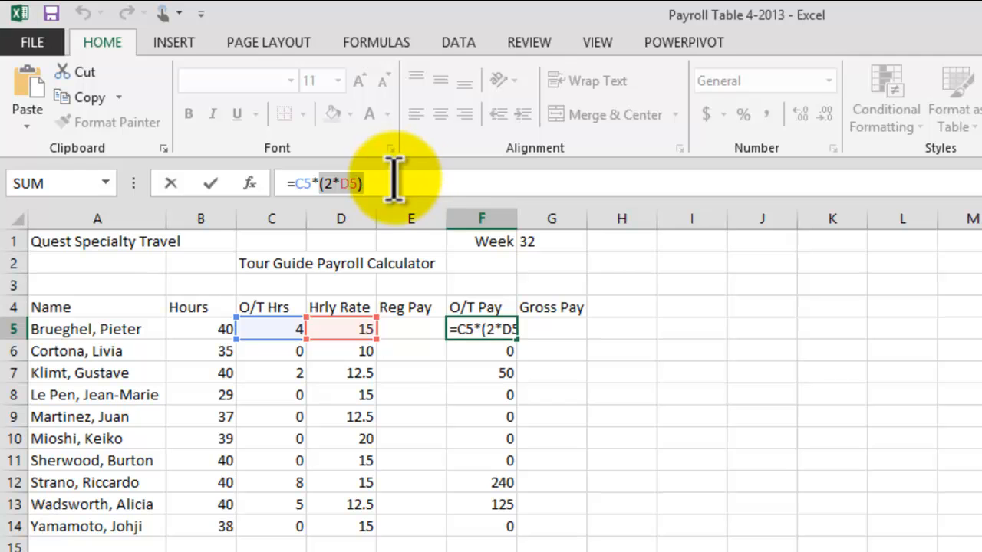
click(294, 184)
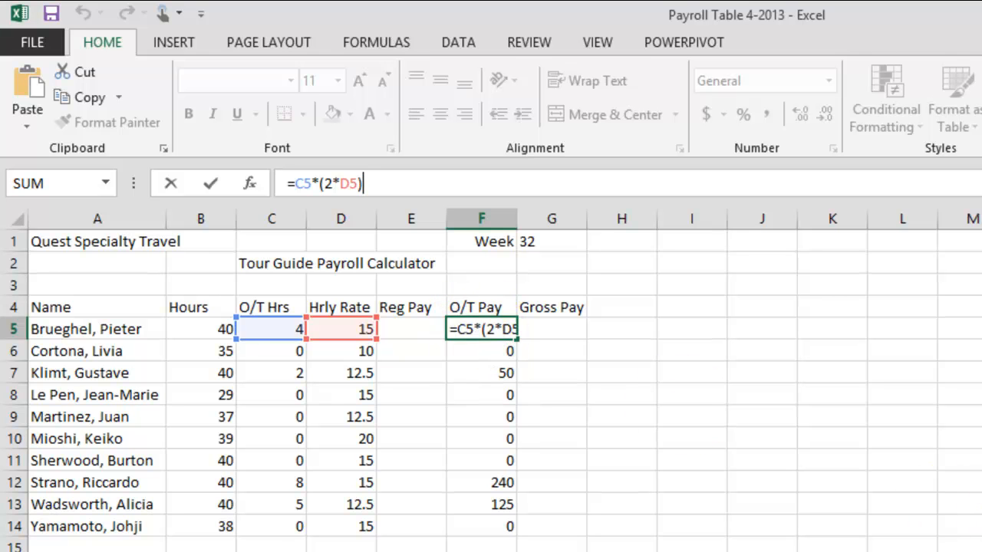
key(ctrl+Return)
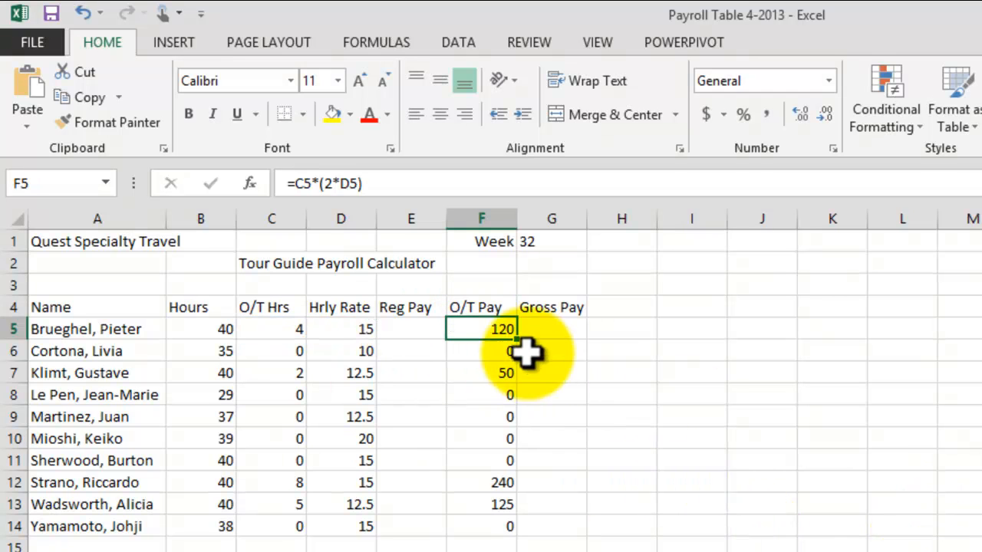
Change the overtime multiplier in cell F5 to 1.5 so the formula reads =C5*(1.5*D5)
double_click(496, 325)
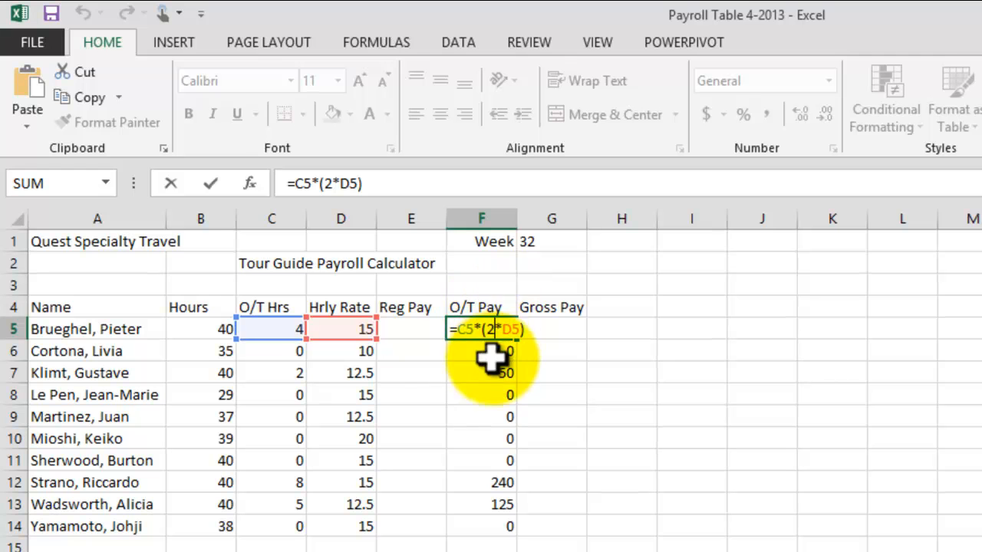
click(366, 183)
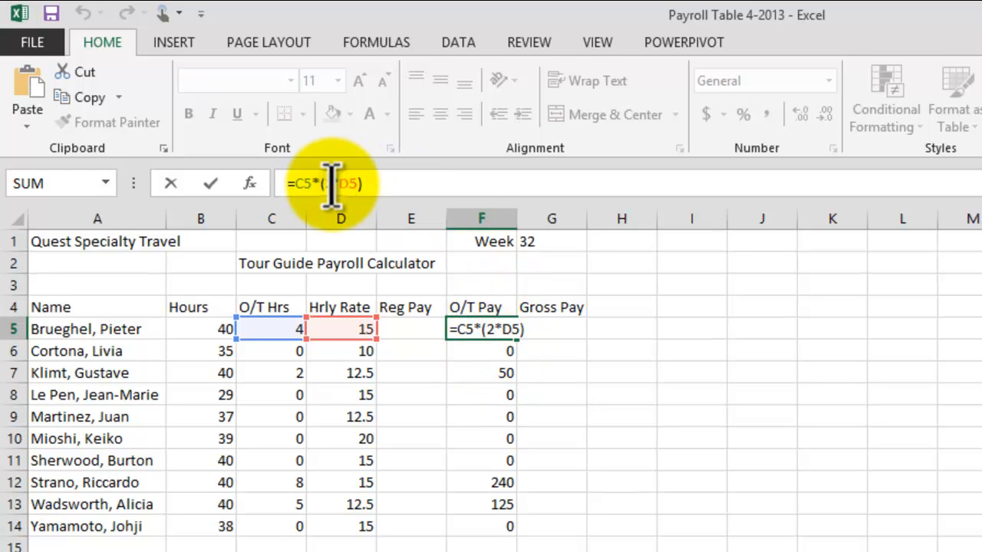
key(BackSpace)
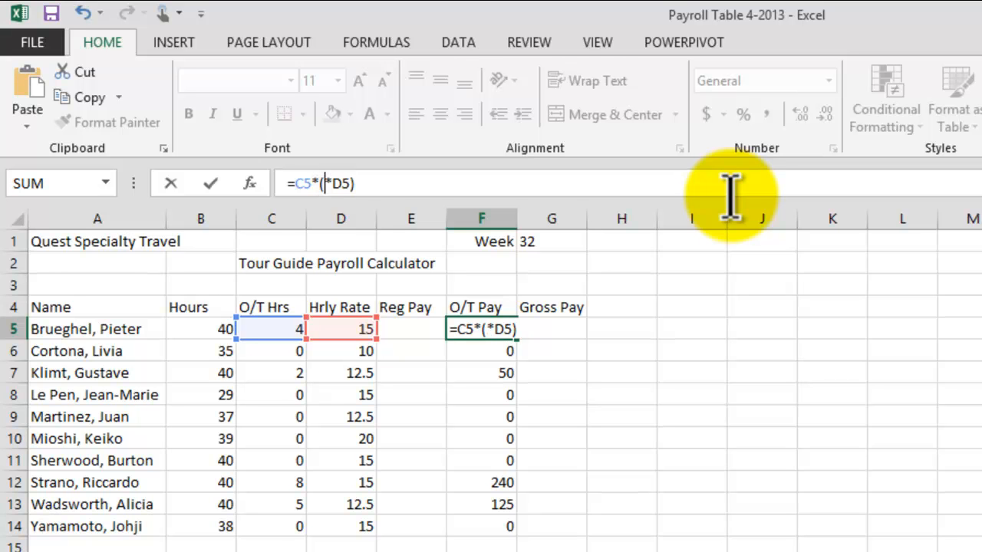
text(1.5)
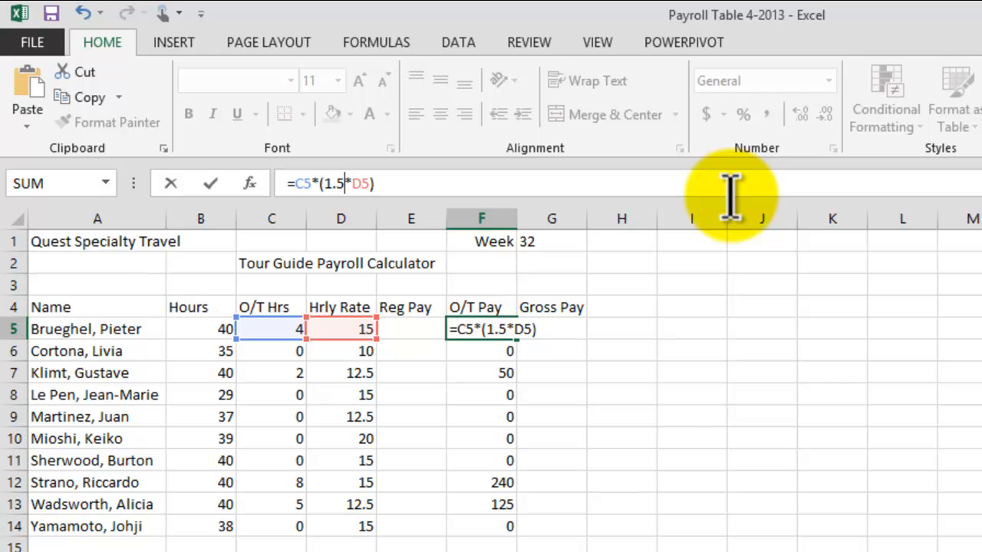
key(Return)
click(499, 330)
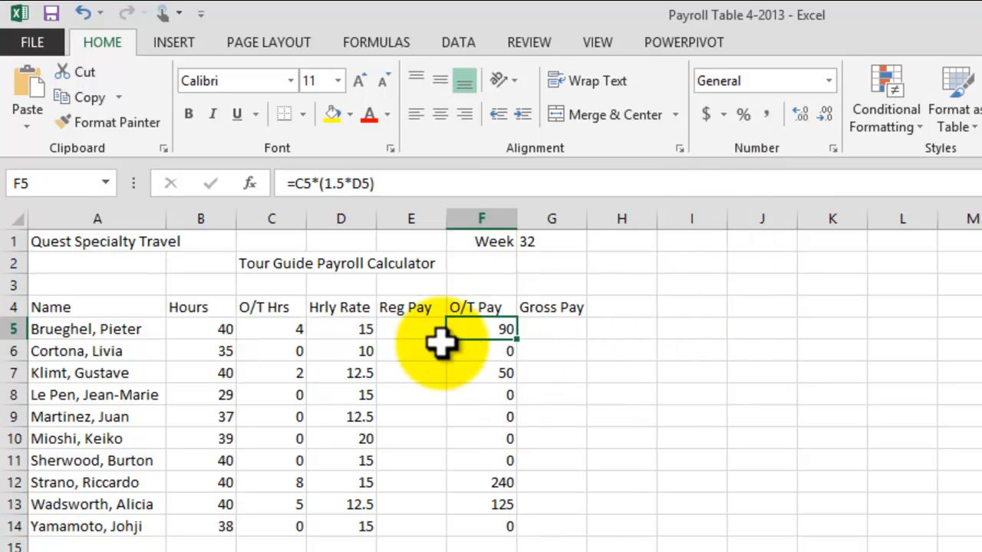
Enter the hourly rate from D5, 15, in cell I7 and half of it, 7.50, in cell I8
click(348, 331)
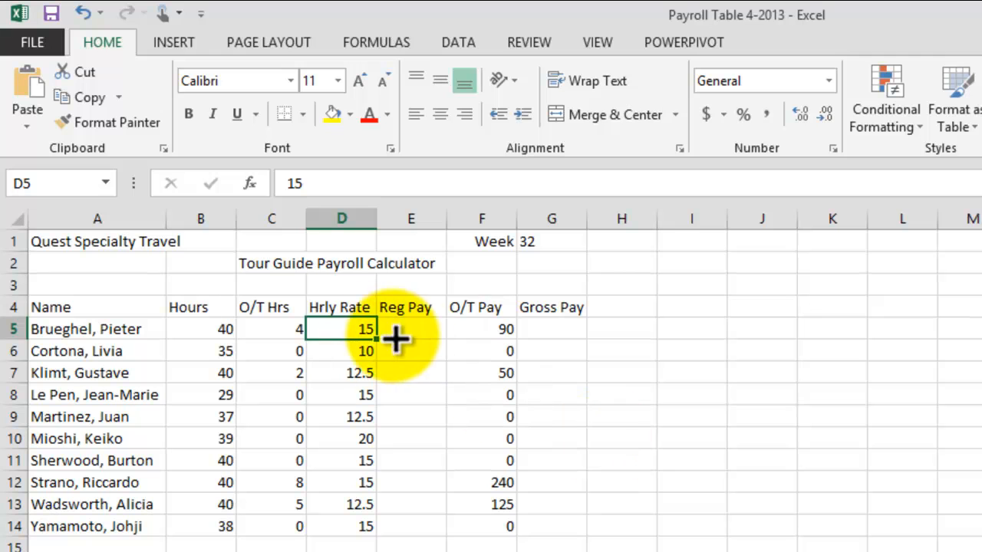
click(704, 373)
text(15)
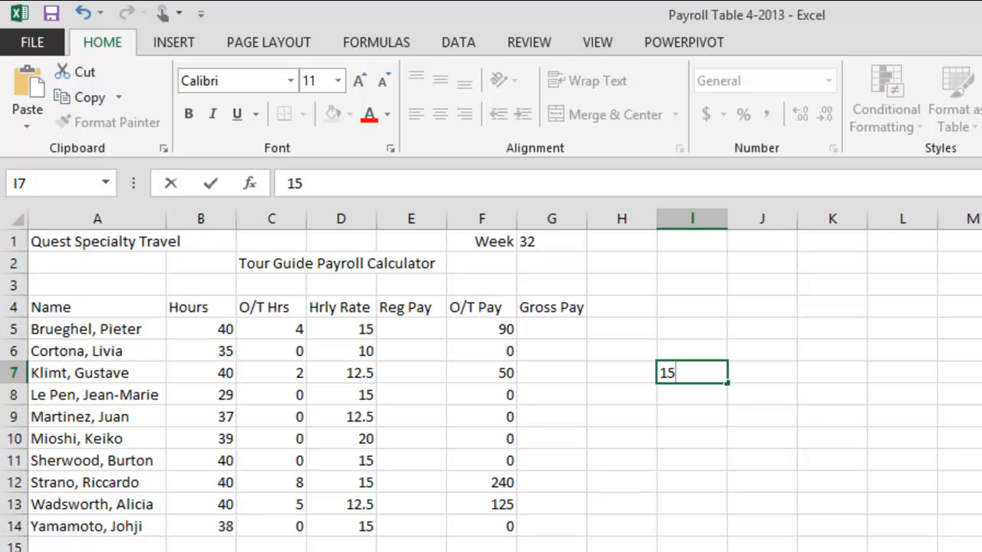
key(Return)
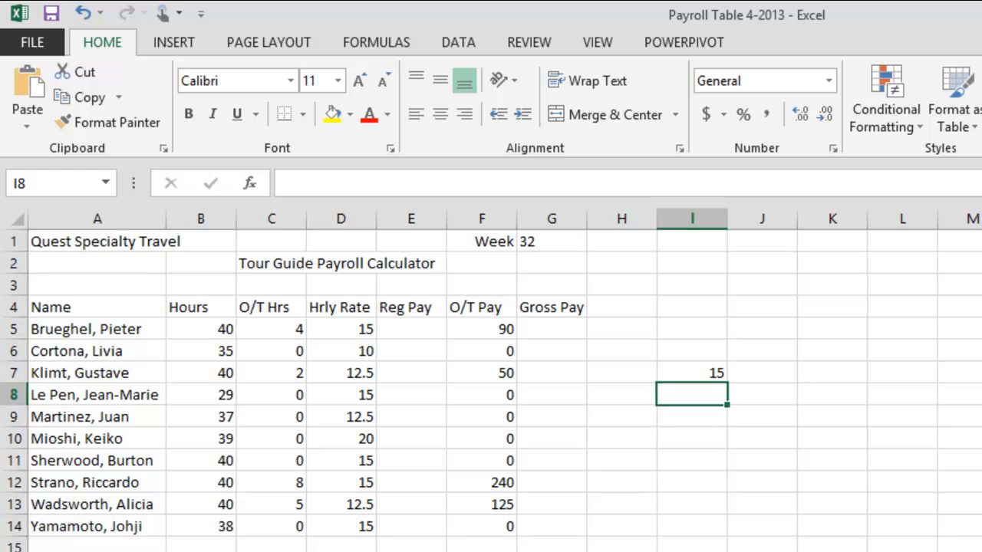
text(7.50)
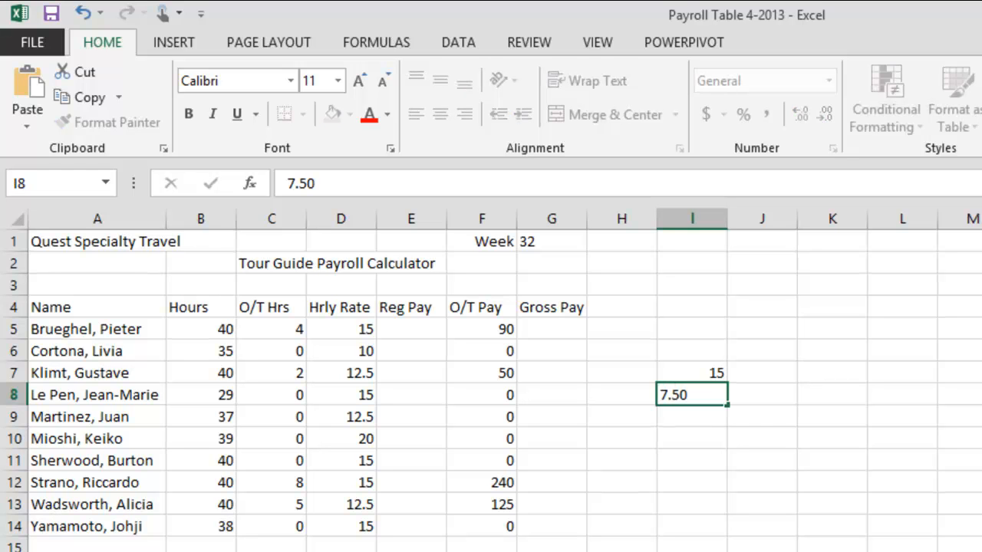
key(Return)
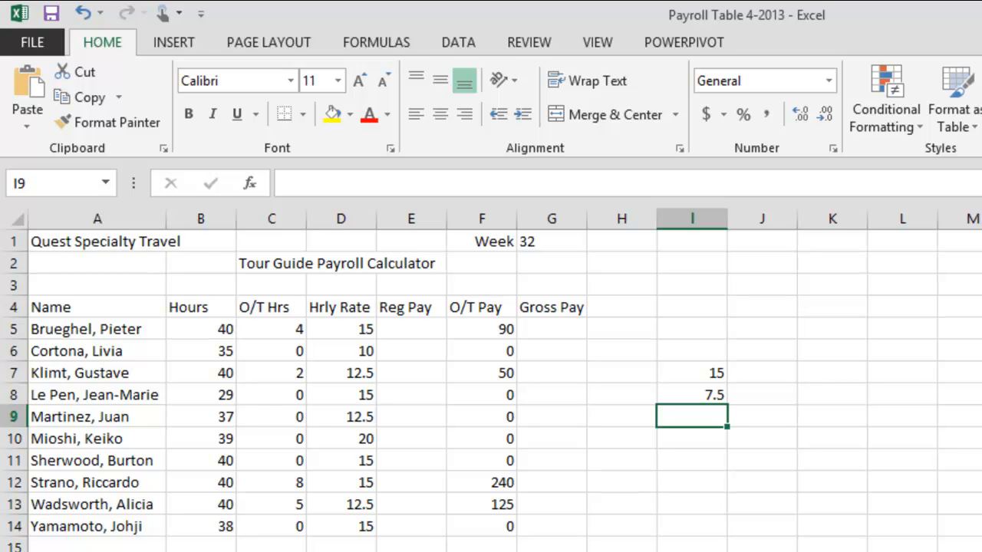
Add the two values above in cell I9 with the formula =I7+I8 and compare it with the O/T Pay formula in F5
text(=)
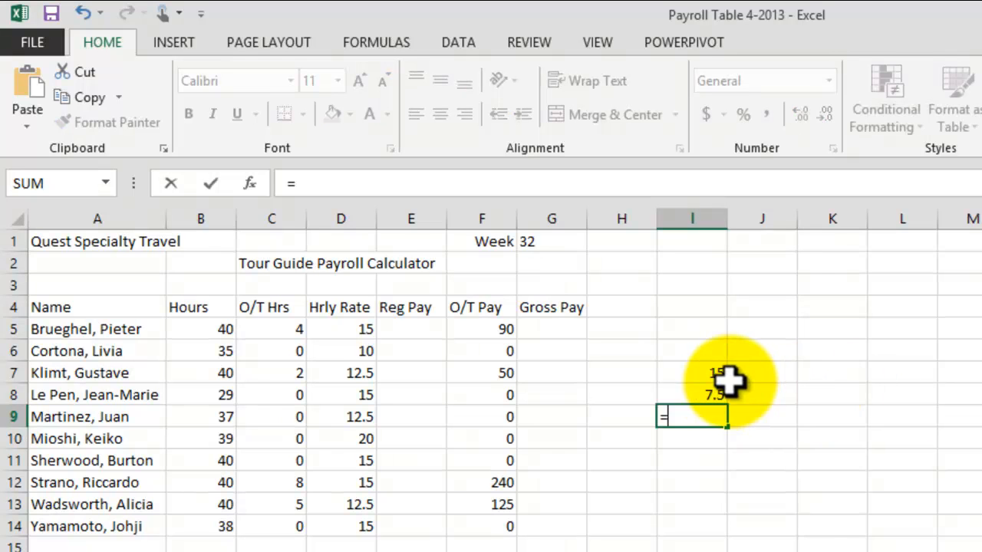
click(698, 374)
text(+)
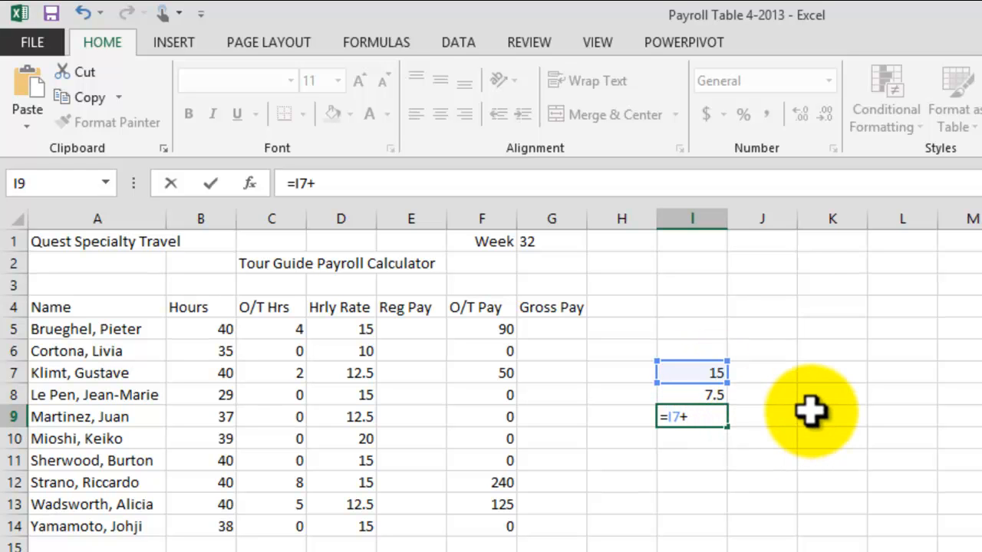
click(699, 392)
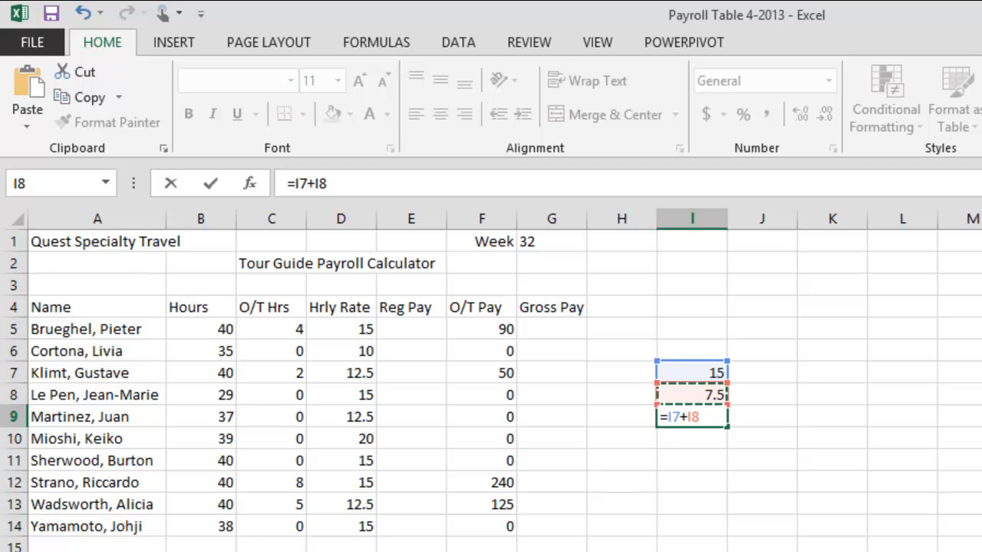
key(Return)
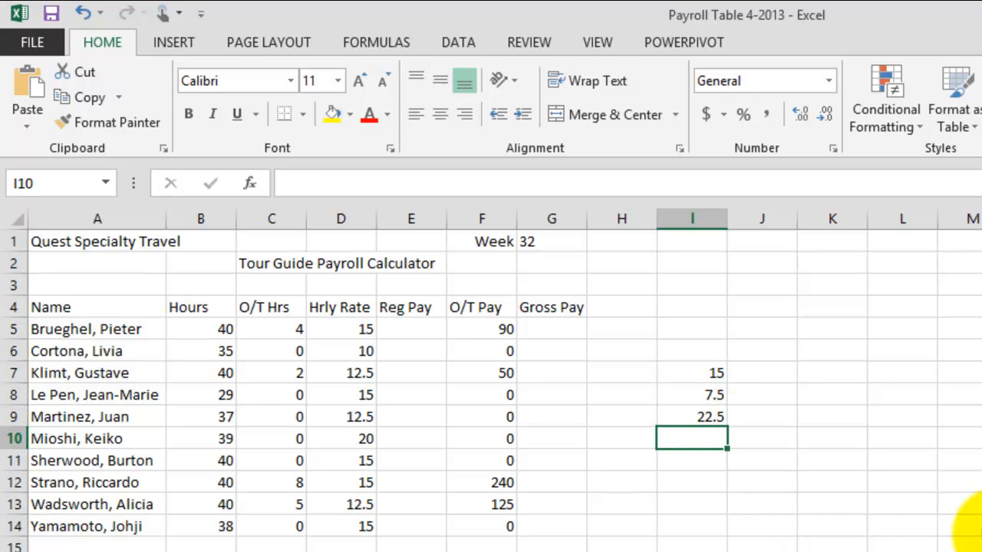
click(717, 418)
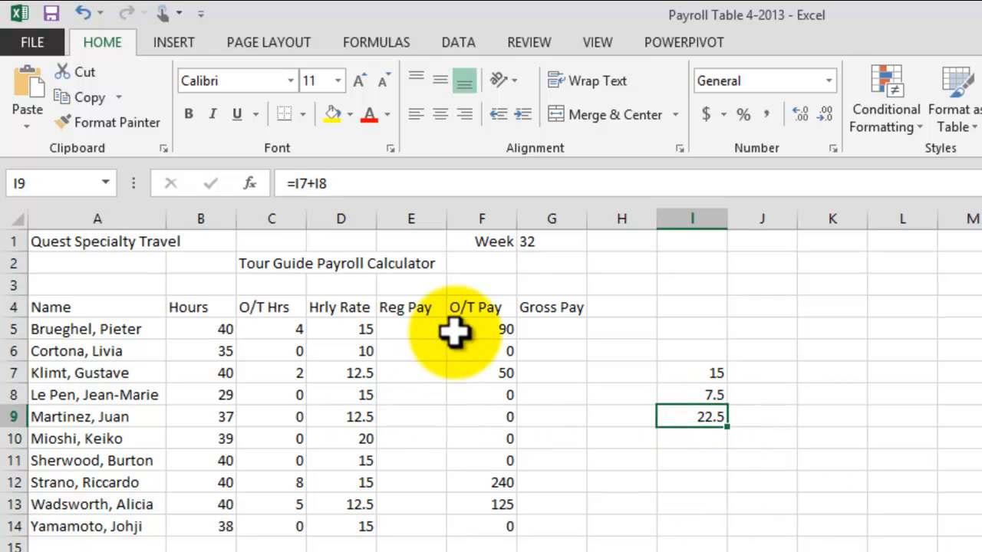
click(506, 329)
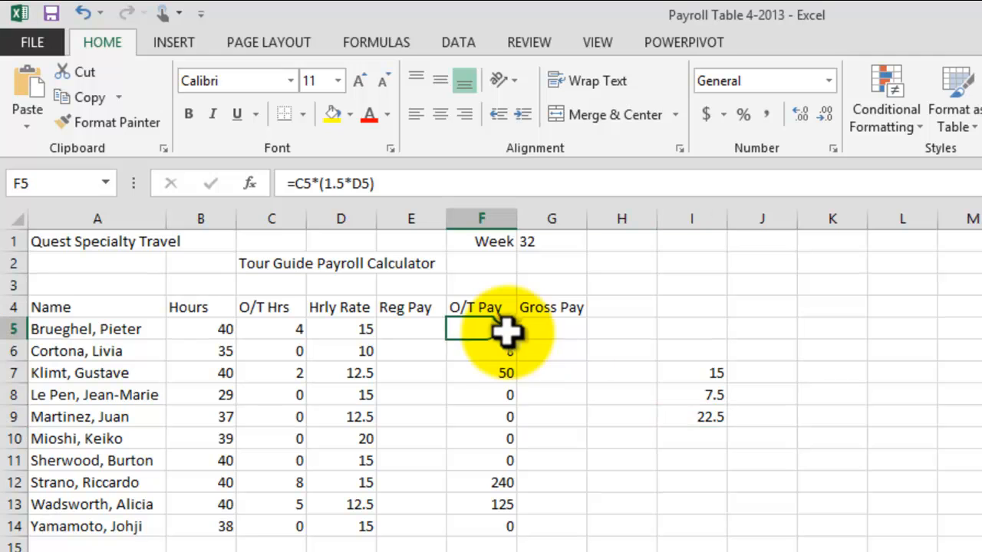
click(704, 421)
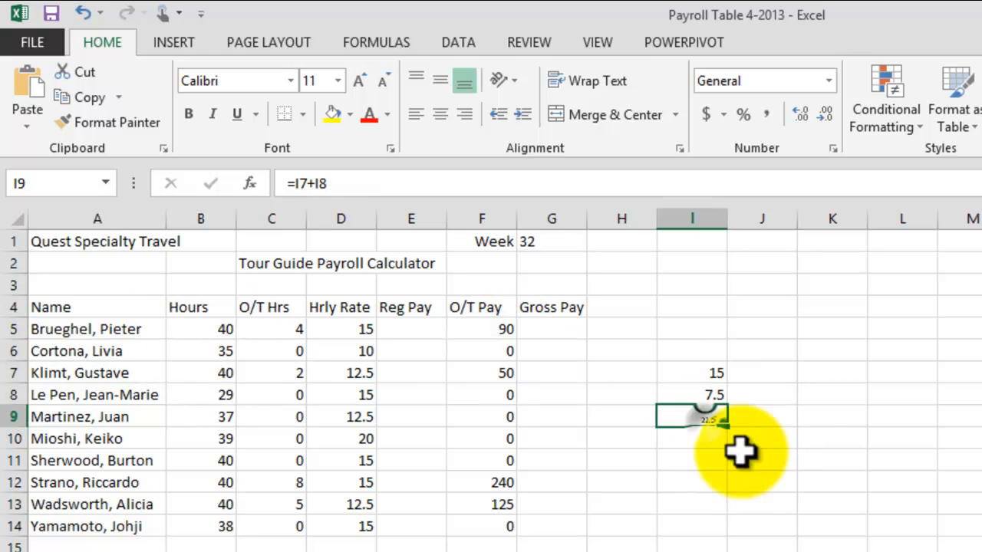
Enter the overtime hours from C5, 4, in cell I10
click(281, 332)
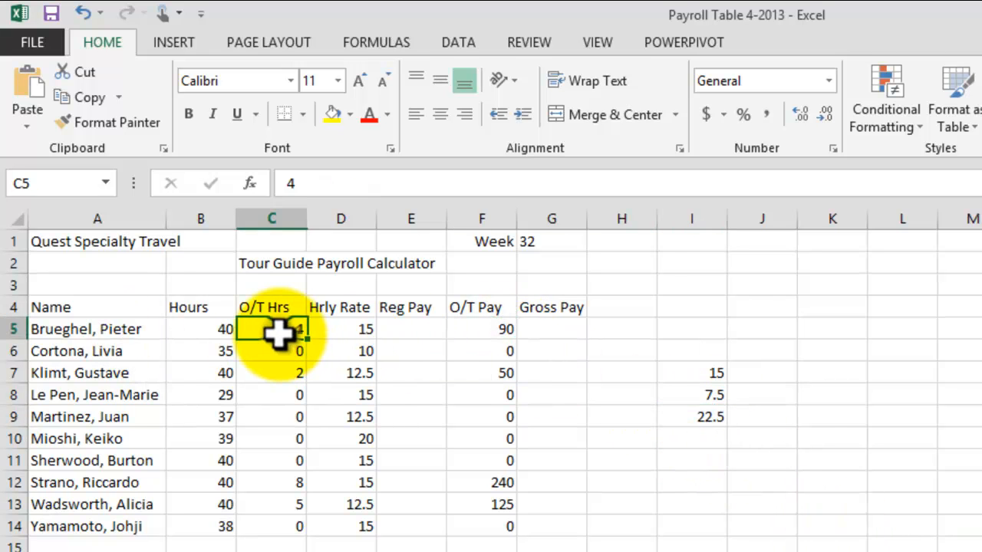
click(701, 439)
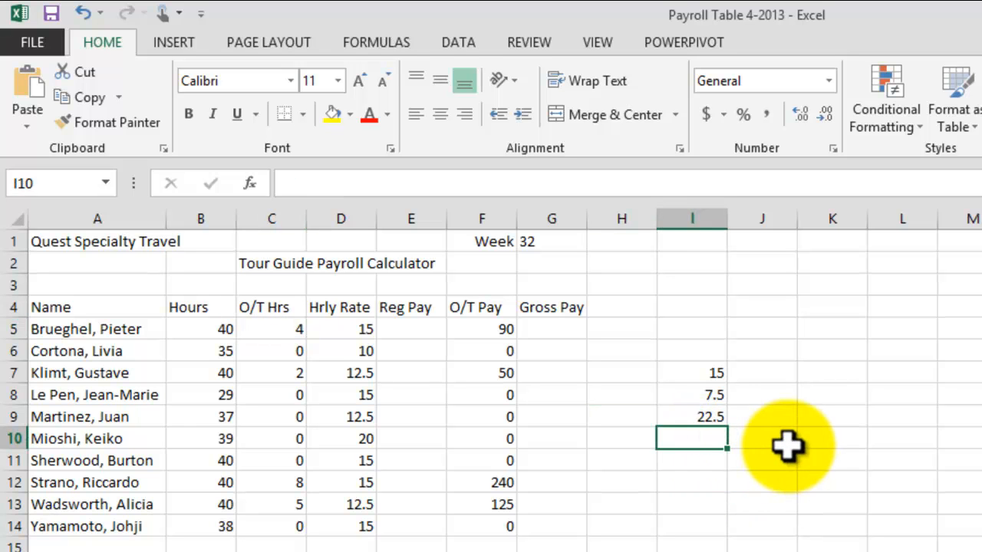
text(4)
key(Return)
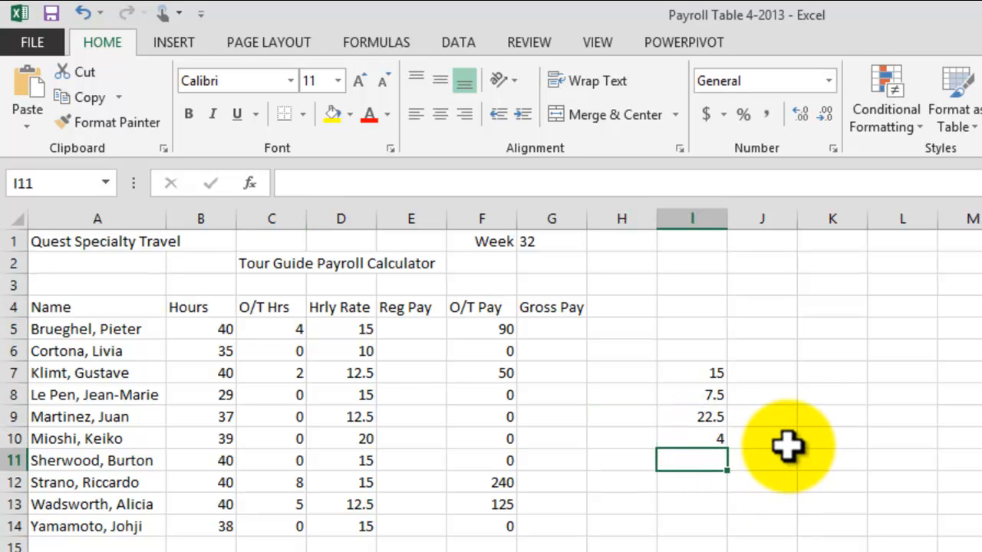
Multiply the overtime rate by the overtime hours in cell I11 with the formula =I9*I10
text(=)
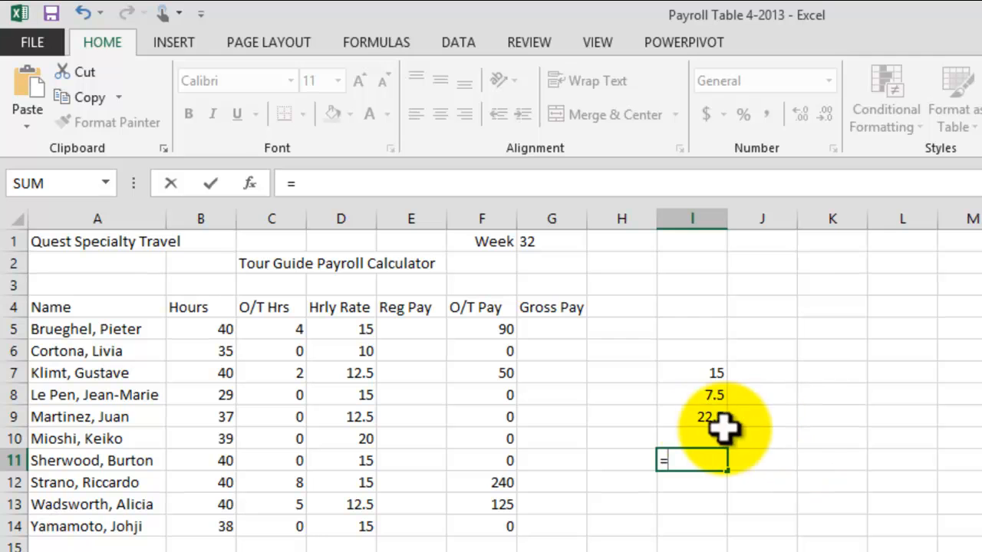
click(692, 418)
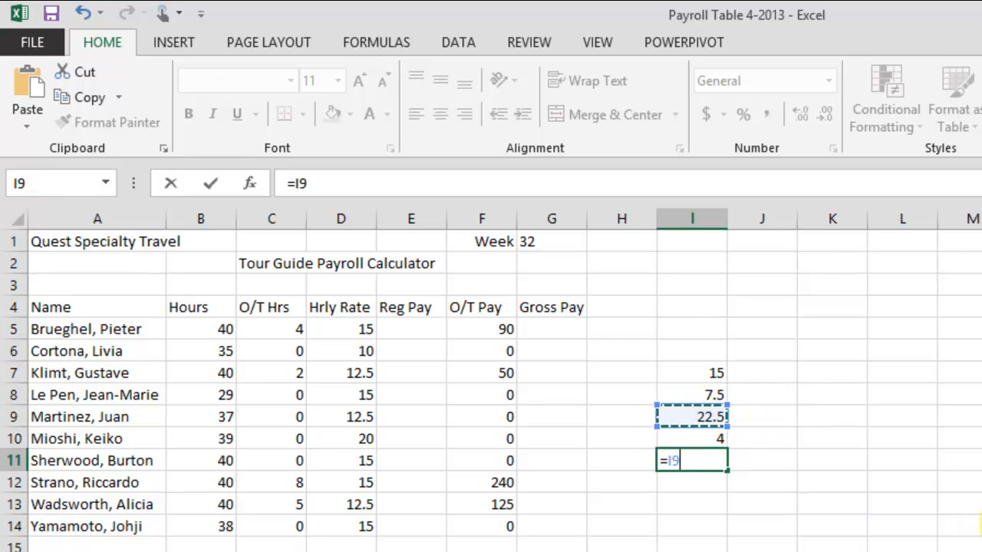
text(*)
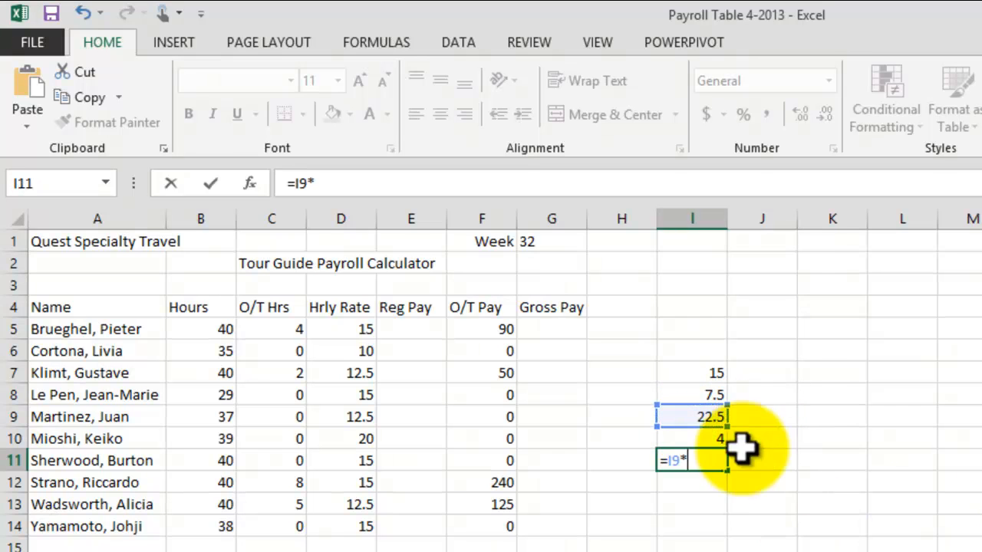
click(692, 439)
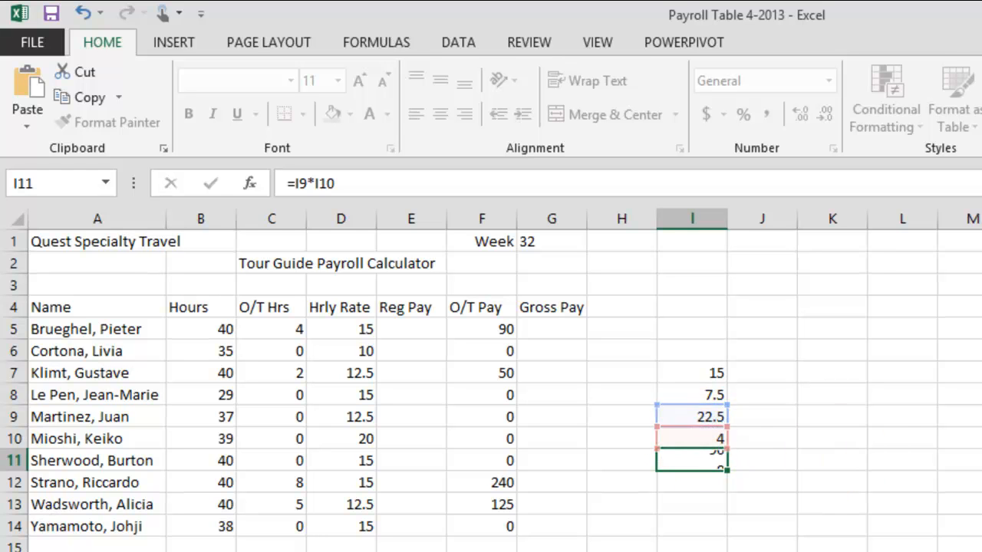
key(Return)
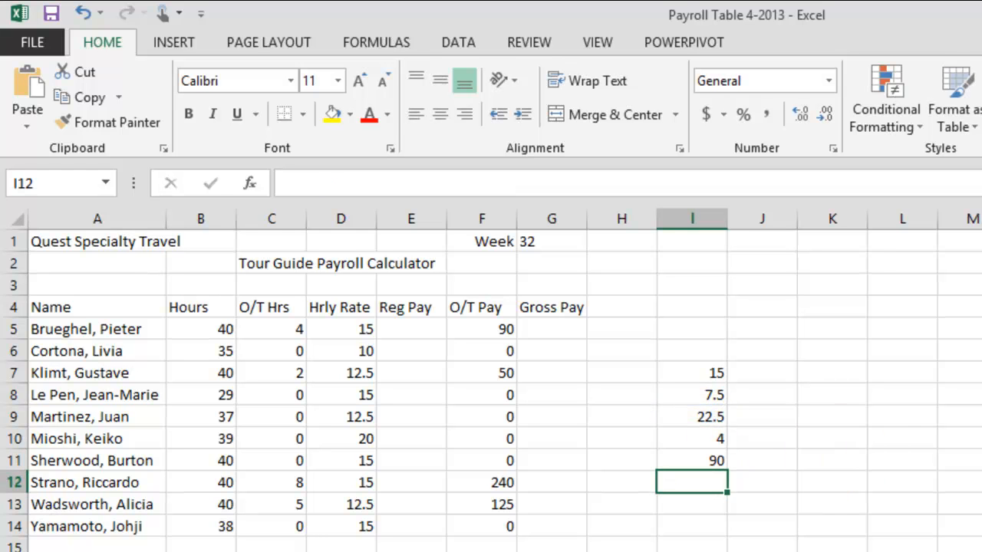
click(694, 461)
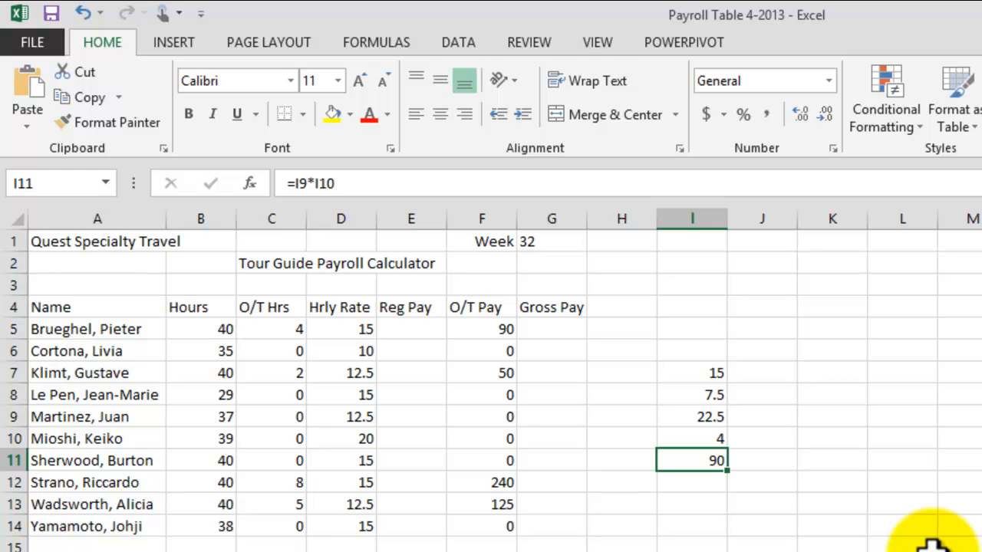
click(776, 543)
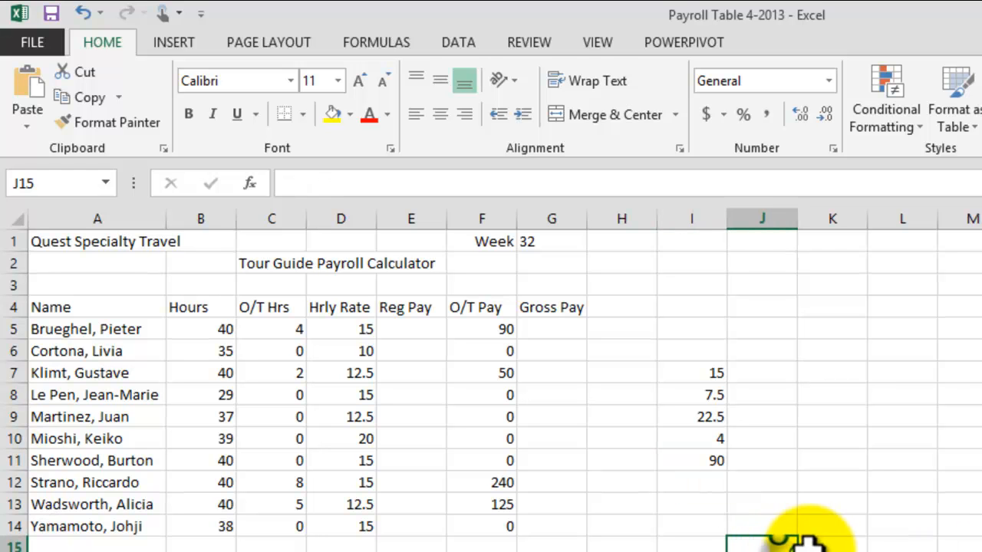
Change the overtime multiplier in cell F6 to 1.5 so the formula reads =C6*(1.5*D6)
click(504, 347)
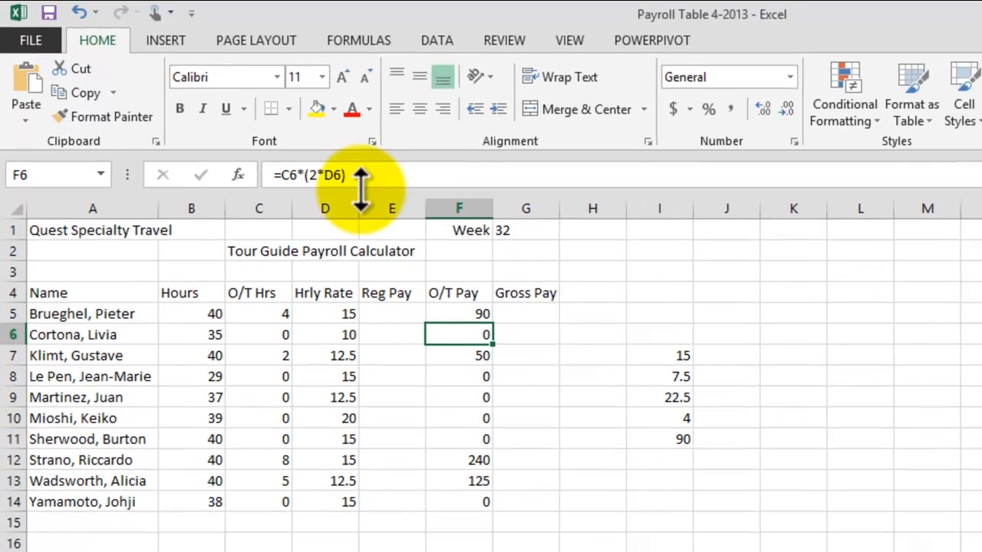
click(374, 177)
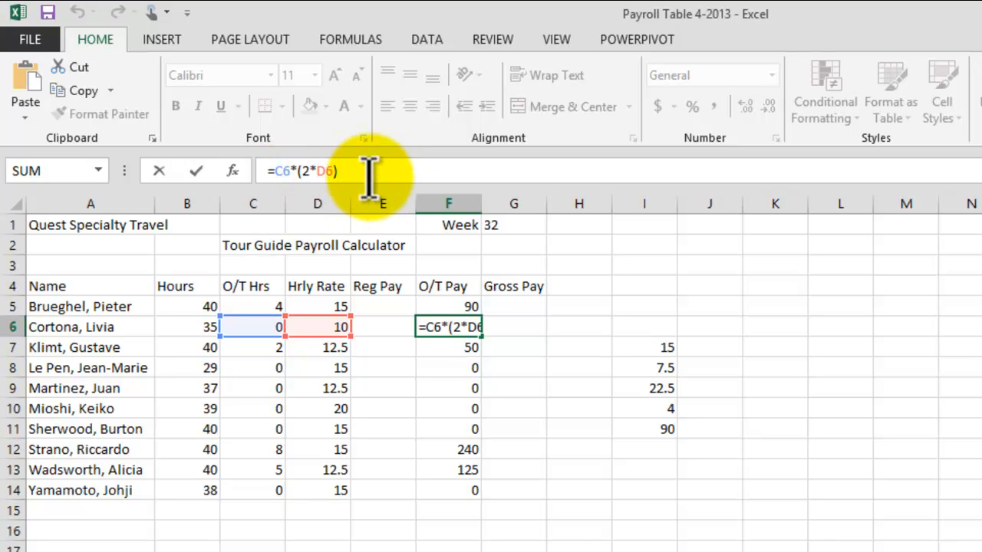
text(*)
key(BackSpace)
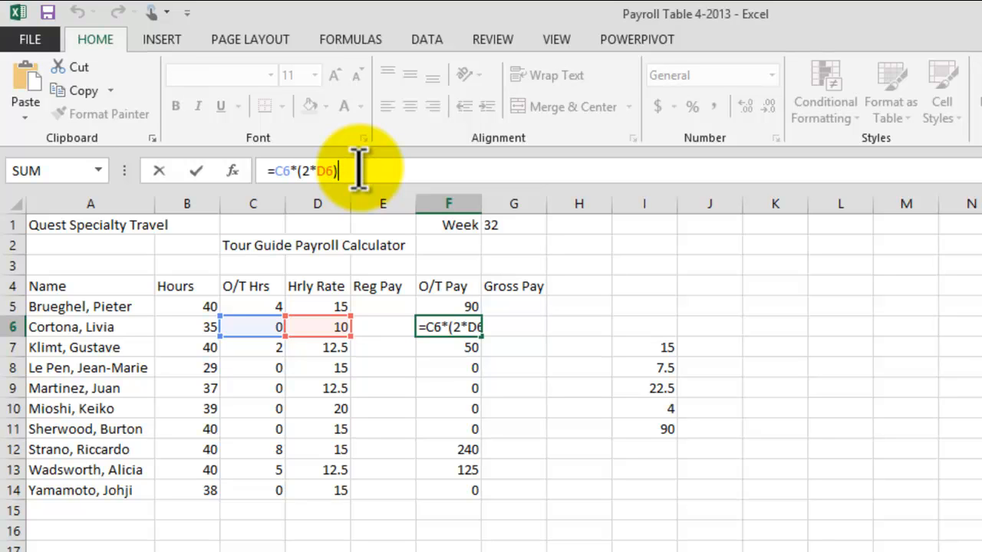
key(Left)
key(Left)
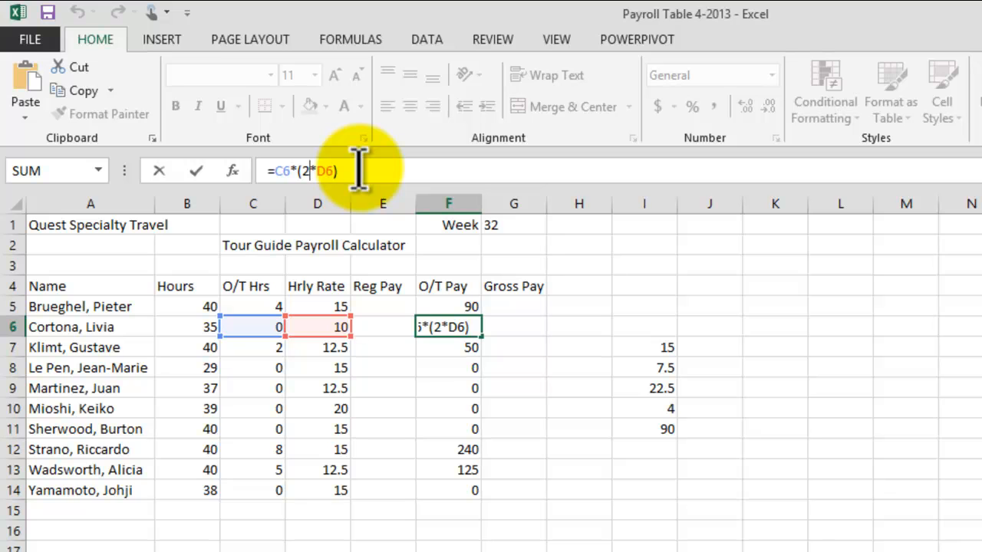
key(BackSpace)
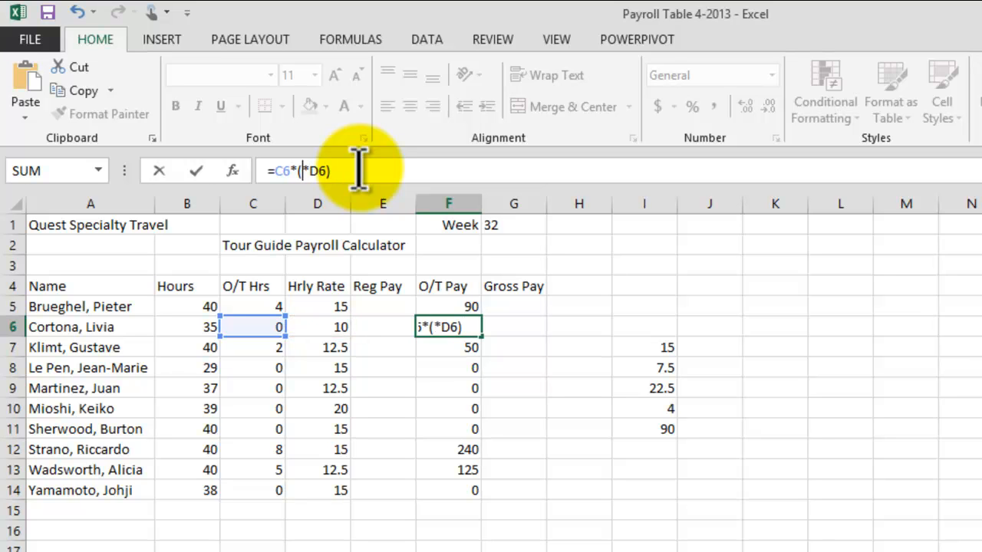
text(1.5)
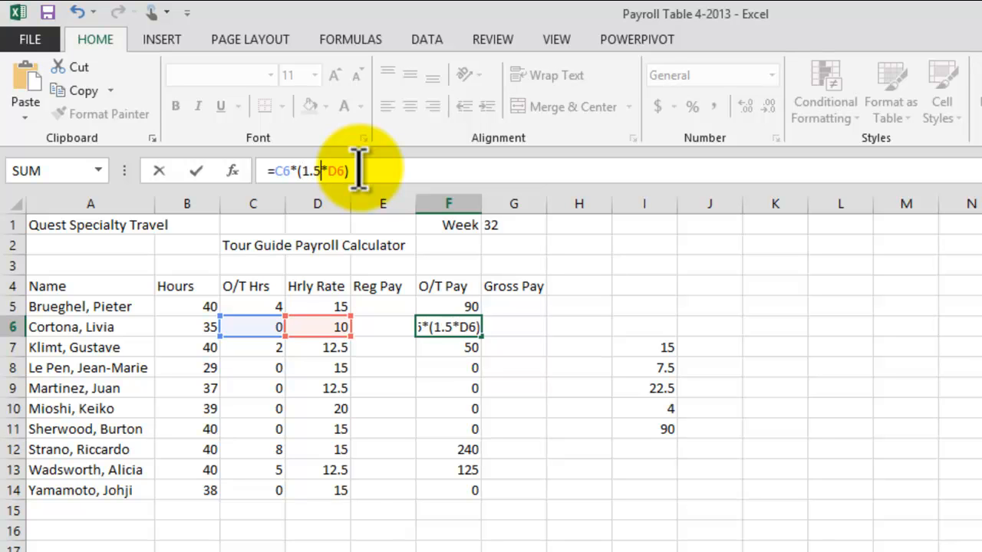
key(Return)
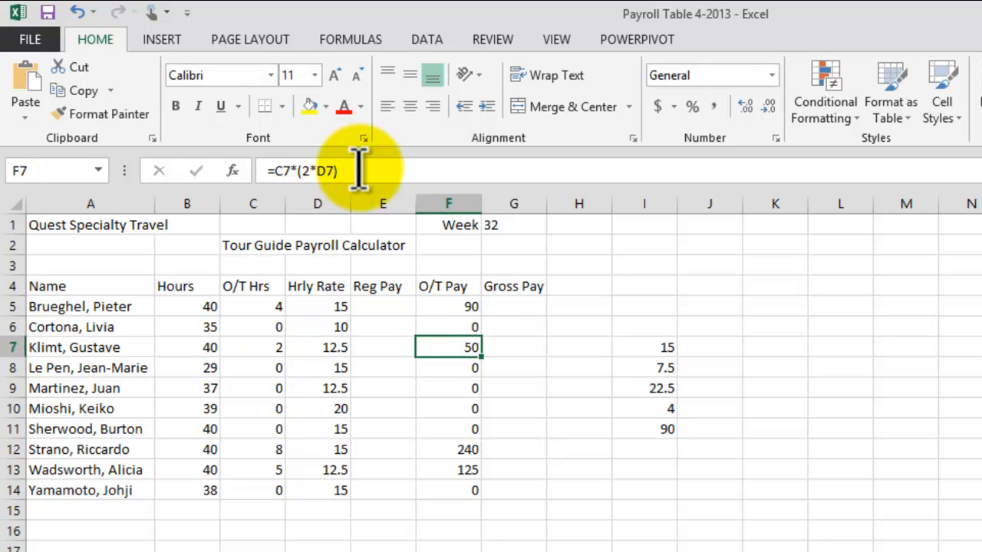
Check the O/T Pay formulas in cells F6 and F5 and the overtime hours in C6
click(467, 329)
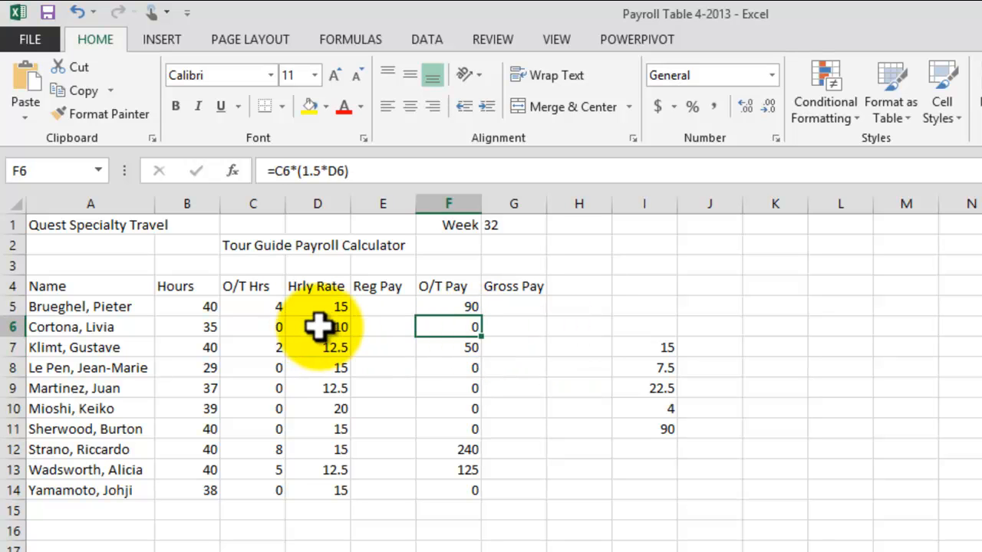
click(259, 326)
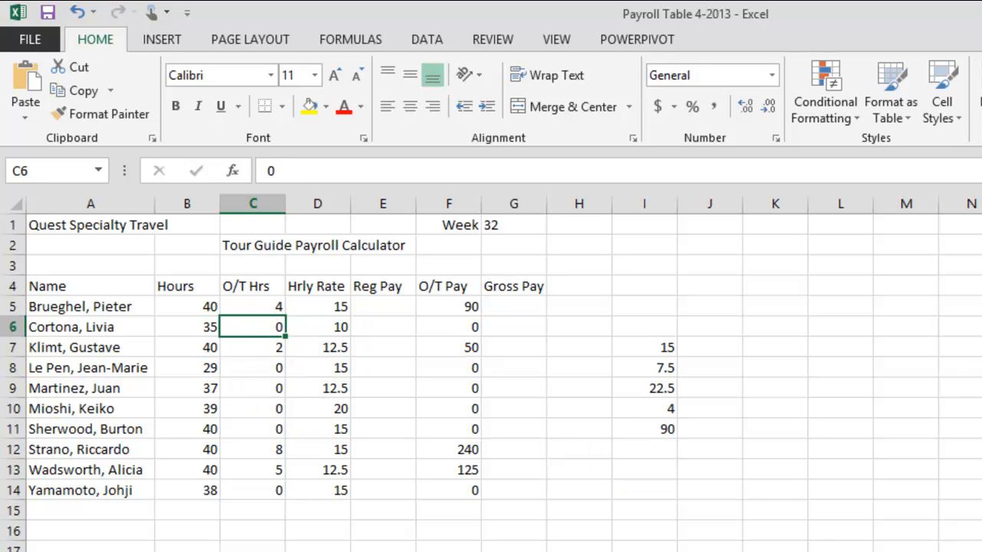
click(981, 491)
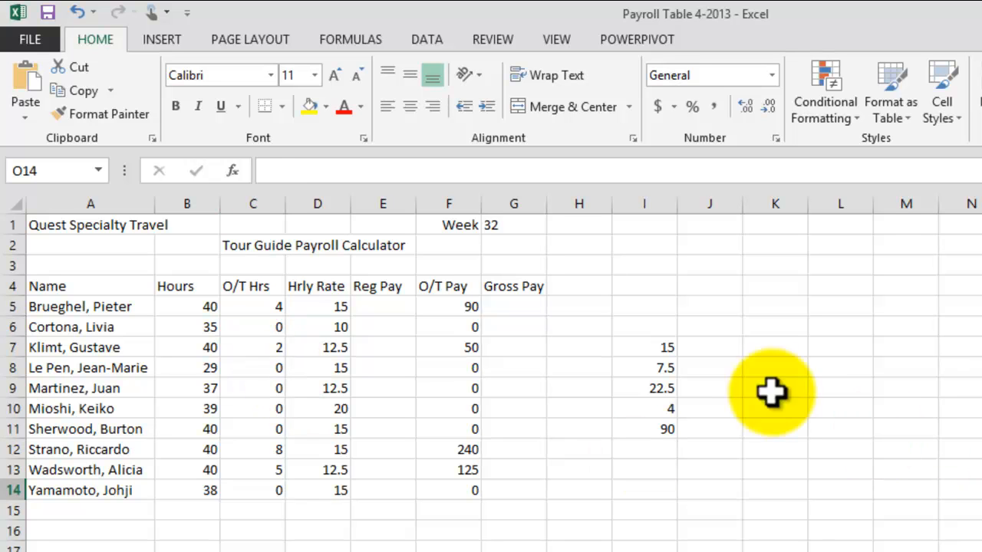
click(454, 305)
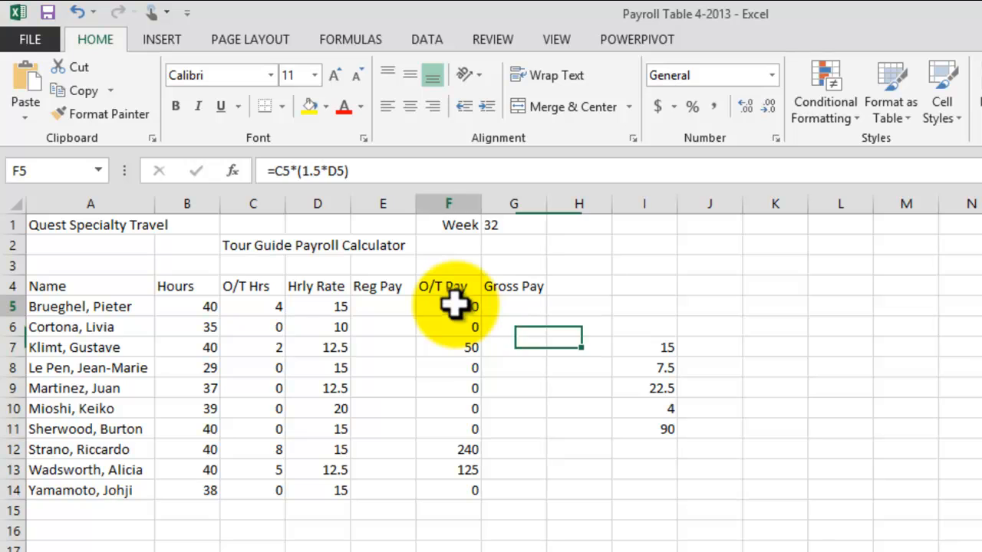
click(892, 520)
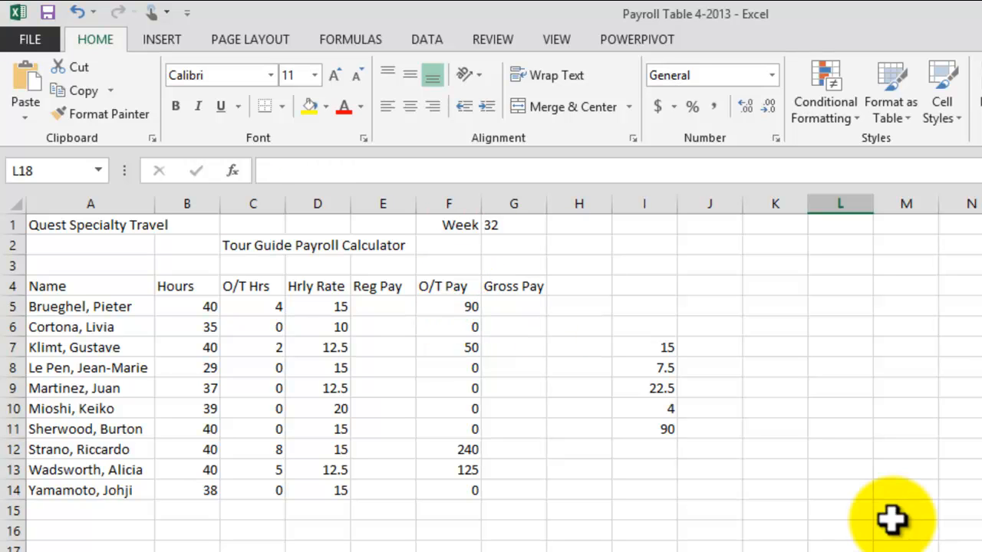
click(537, 545)
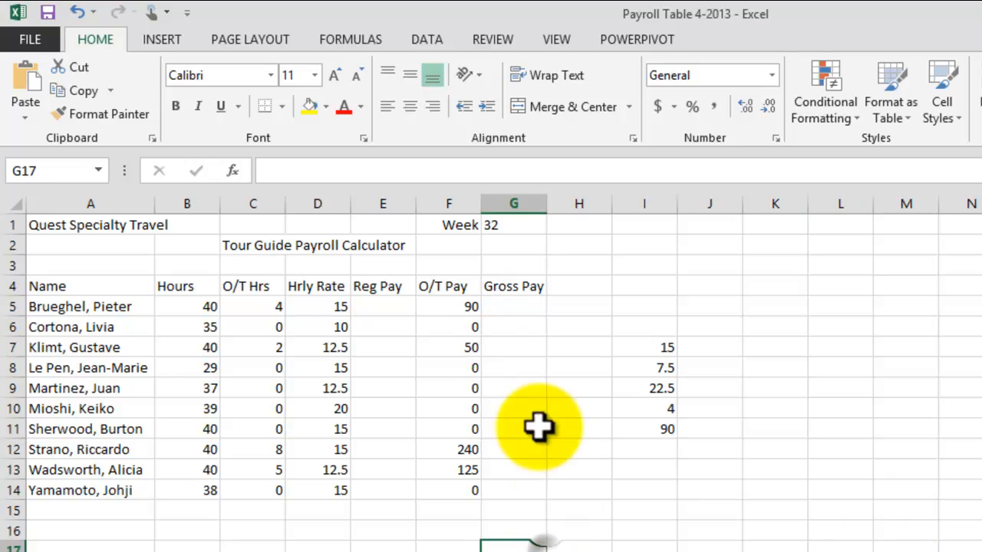
Clear the O/T Pay formulas from cells F5 through F14
click(454, 305)
drag(454, 306, 460, 490)
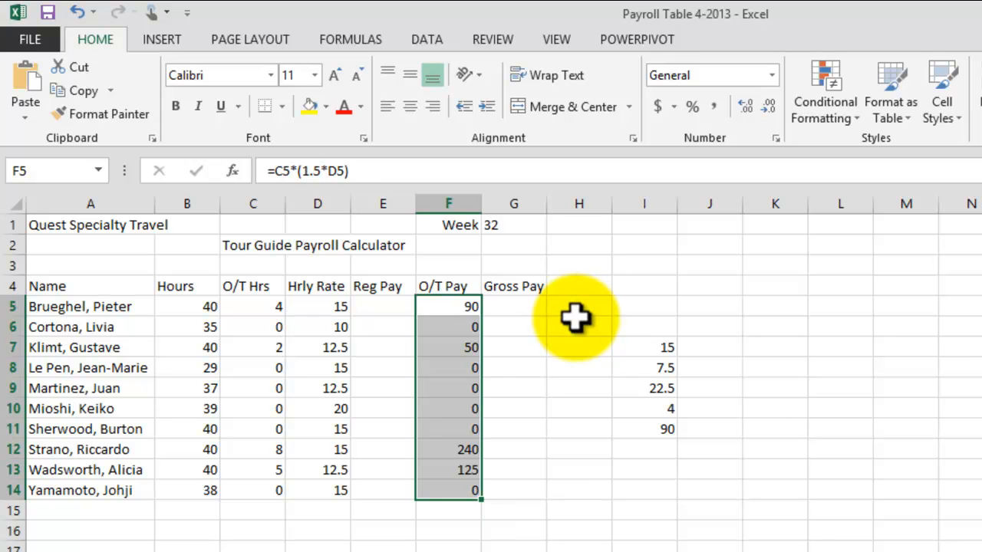
key(Delete)
click(880, 528)
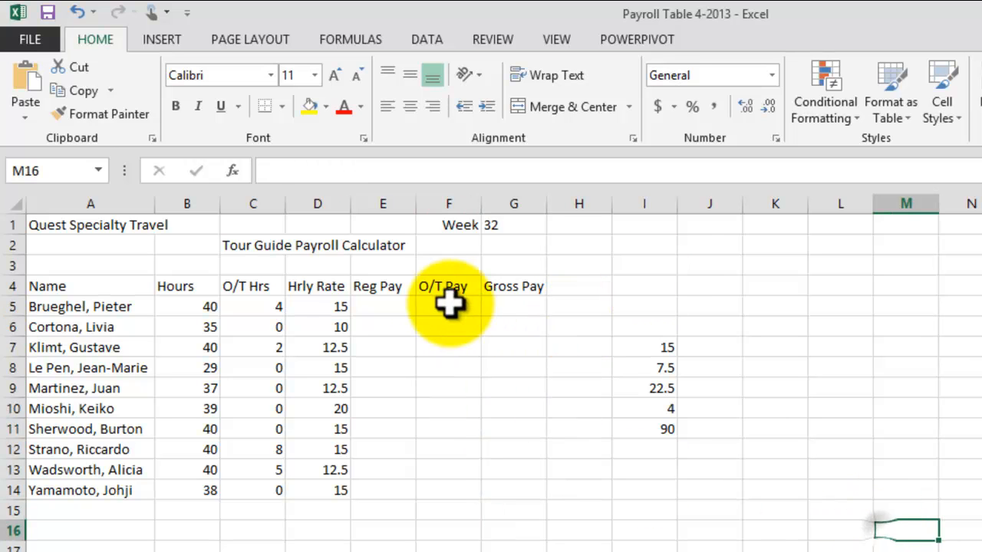
Clear the hand-worked overtime calculation from cells I7 through I12
drag(394, 306, 510, 502)
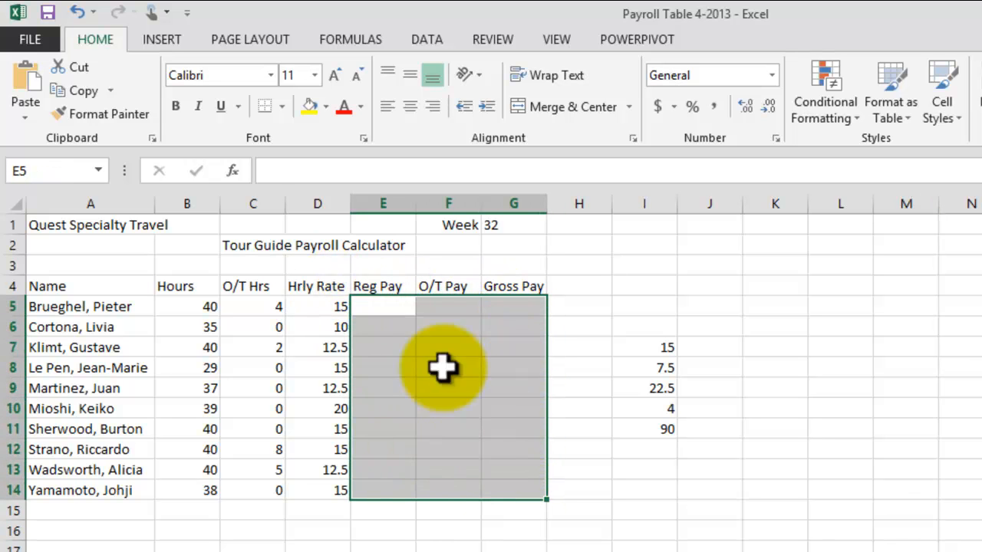
drag(642, 346, 655, 443)
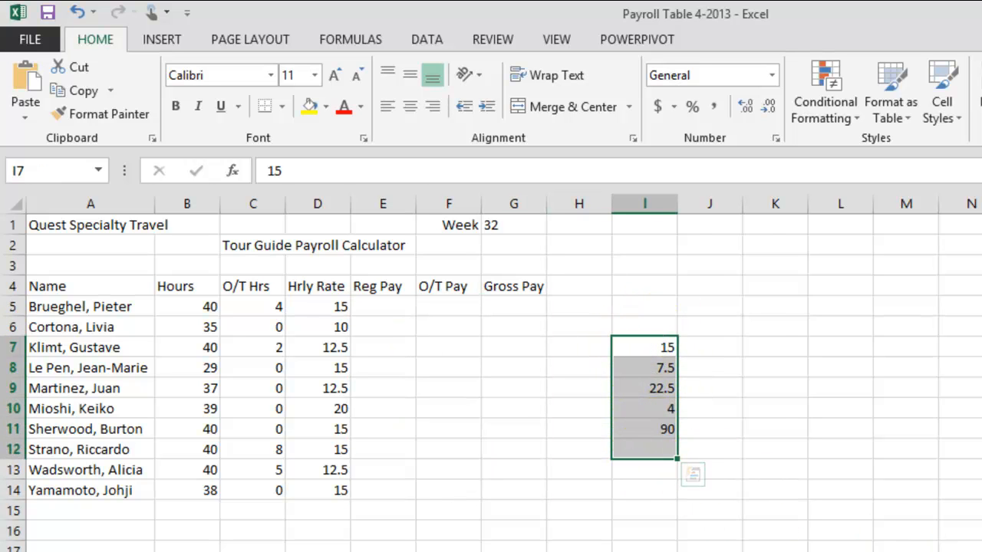
key(Delete)
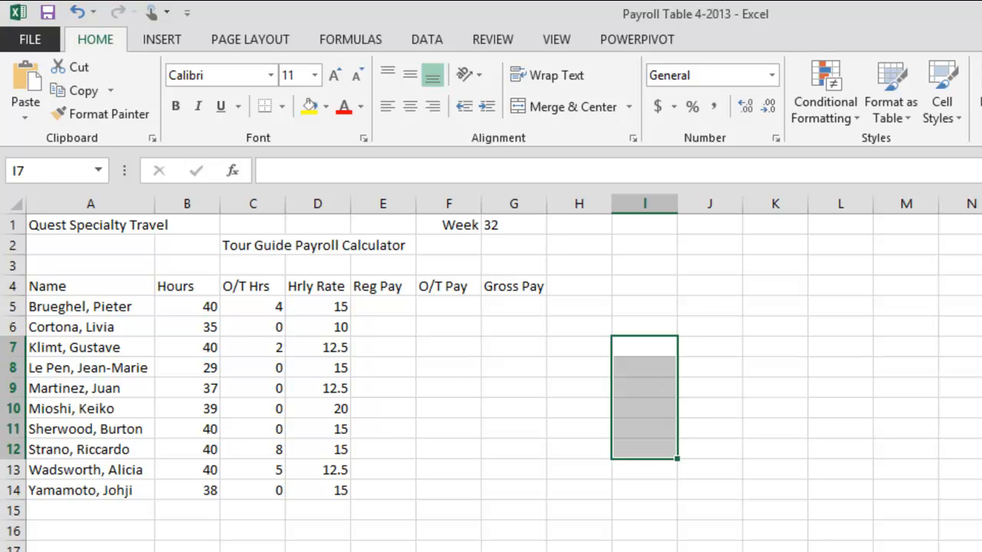
click(577, 551)
click(455, 551)
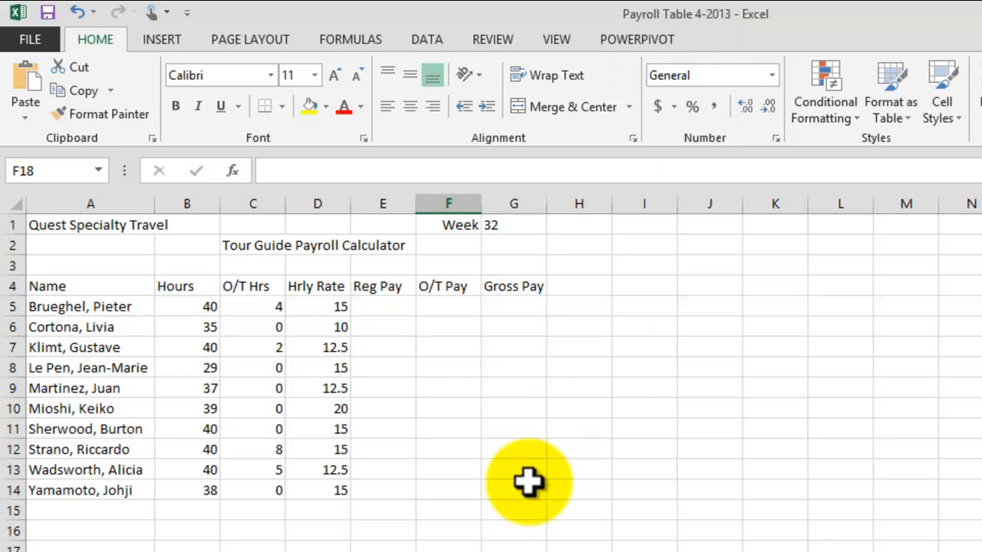
click(517, 546)
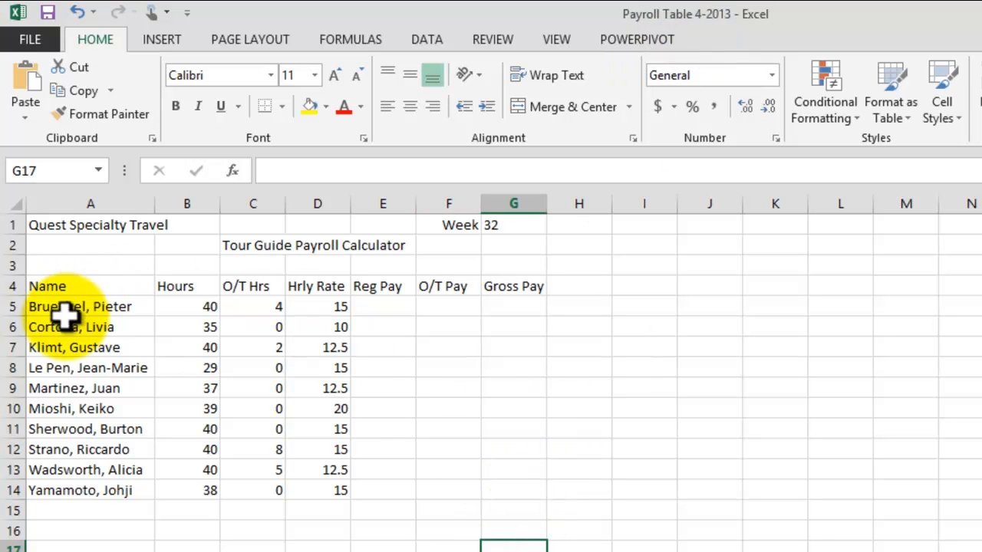
Calculate the first employee's regular pay in cell E5 by multiplying hours by hourly rate with the formula =B5*D5
click(203, 309)
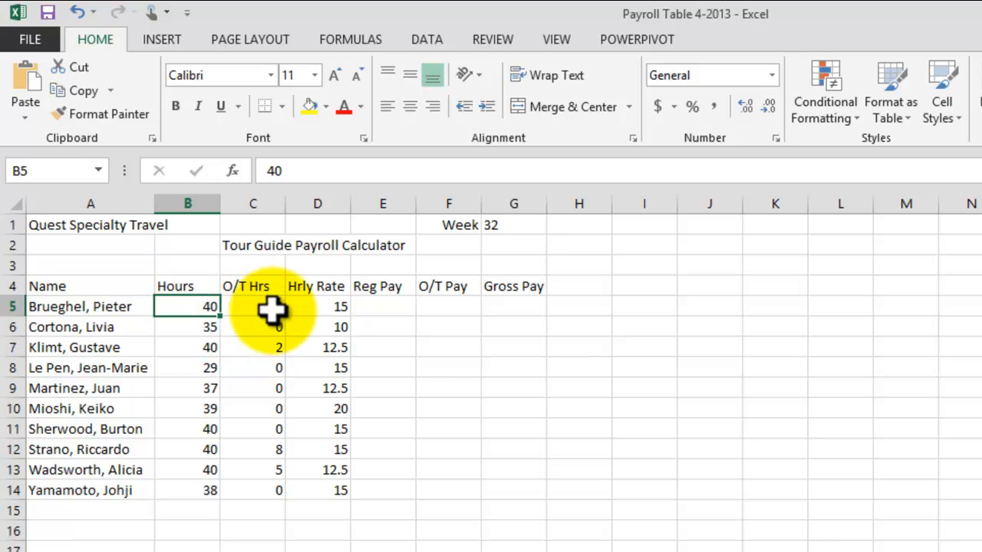
click(265, 309)
click(334, 308)
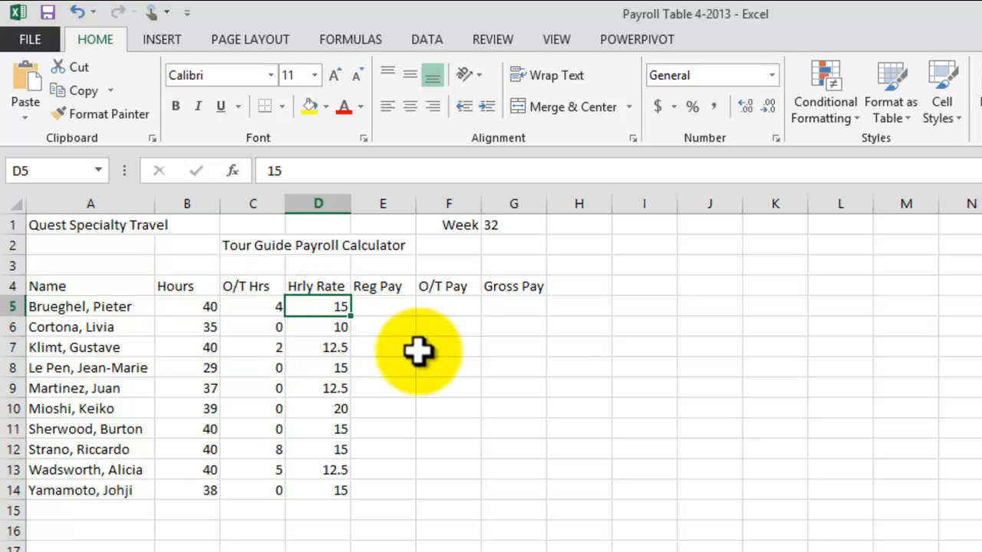
click(386, 306)
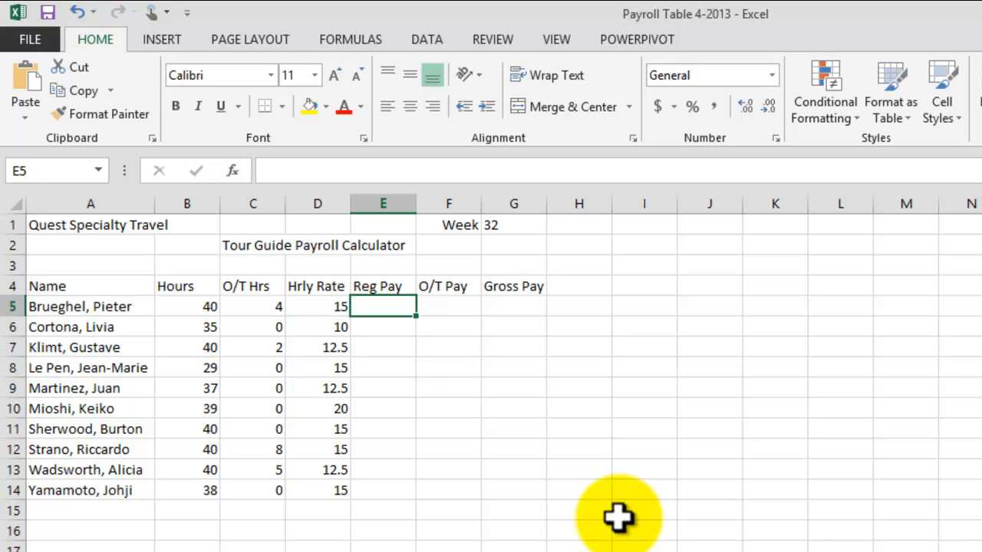
text(=)
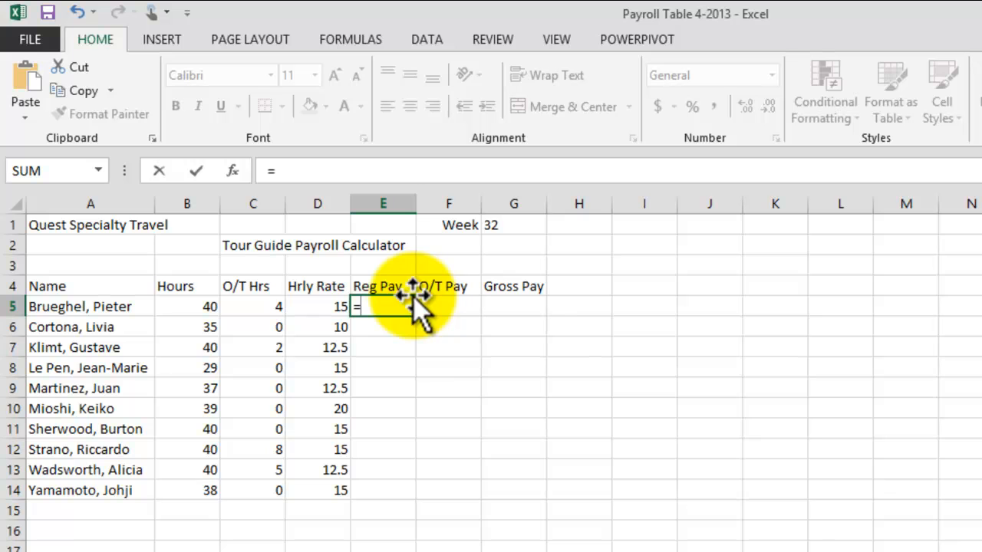
click(190, 309)
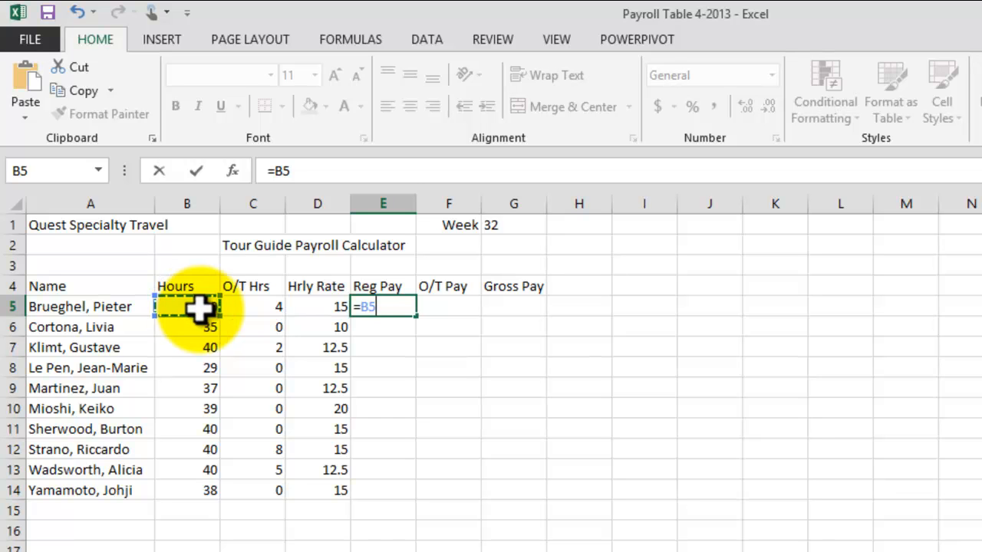
text(*)
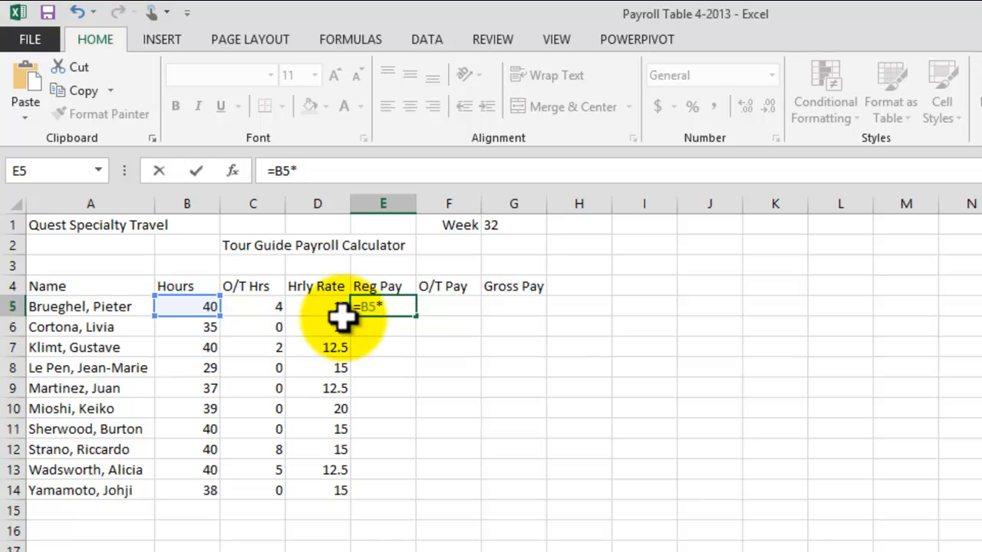
click(318, 306)
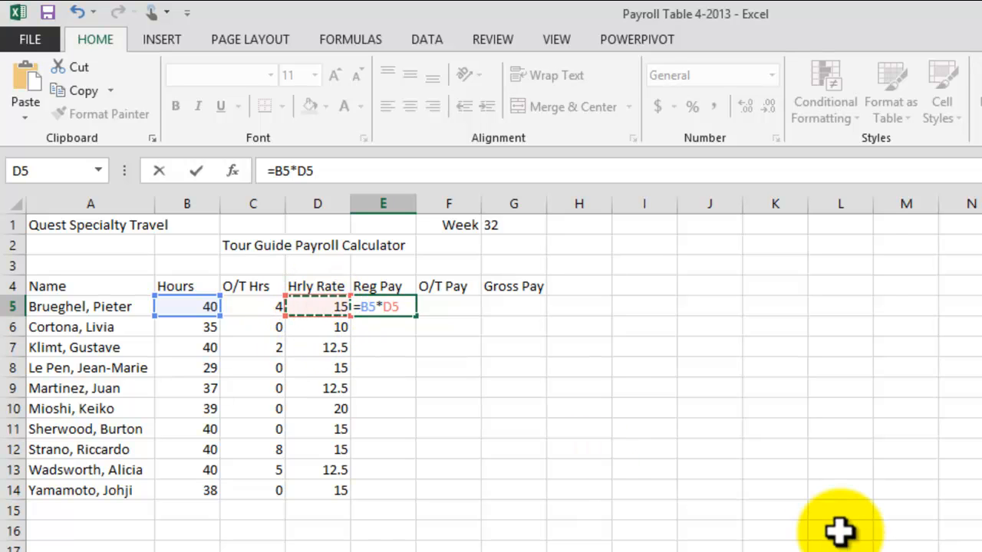
key(Return)
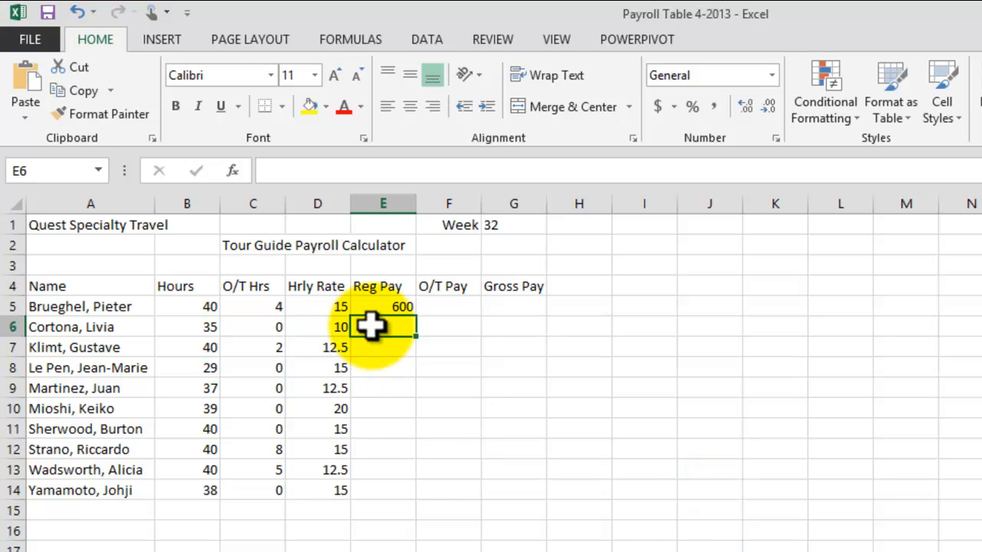
click(388, 305)
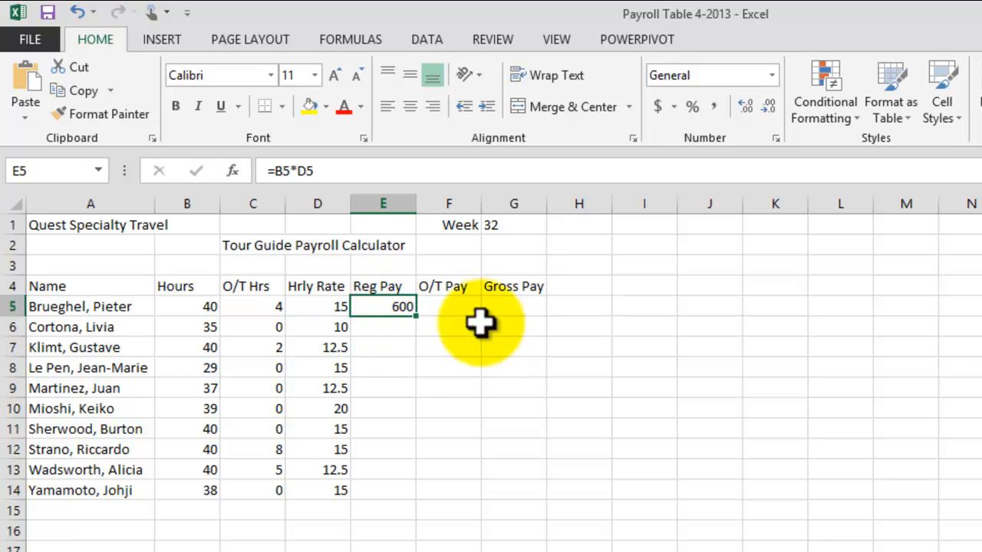
Calculate the first employee's overtime pay in cell F5 at 1.5 times the hourly rate with the formula =C5*(1.5*D5)
click(457, 309)
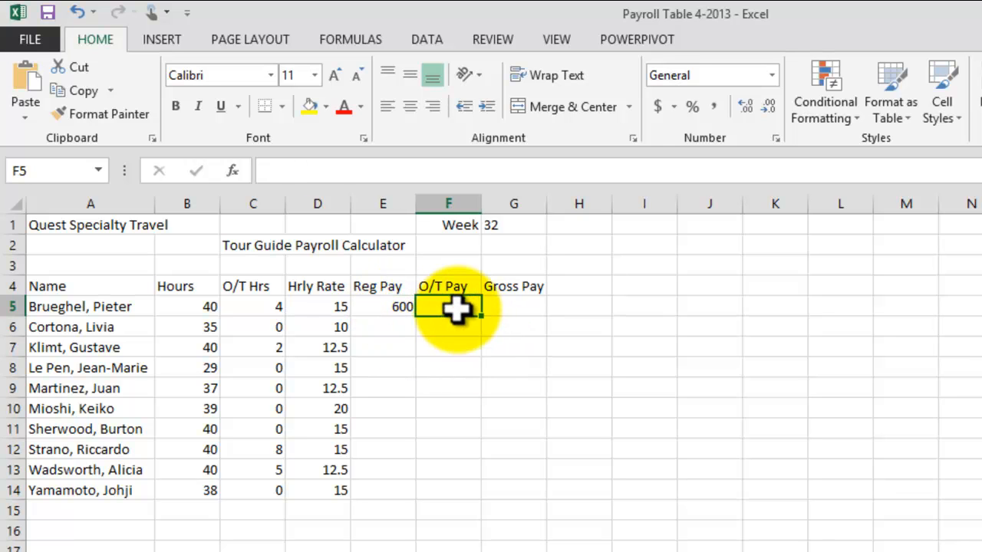
text(=)
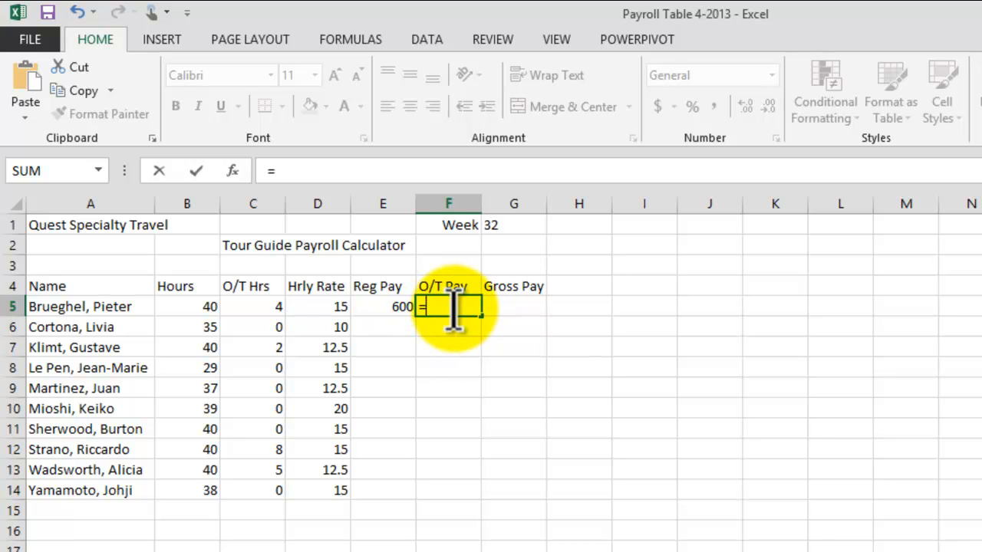
click(256, 307)
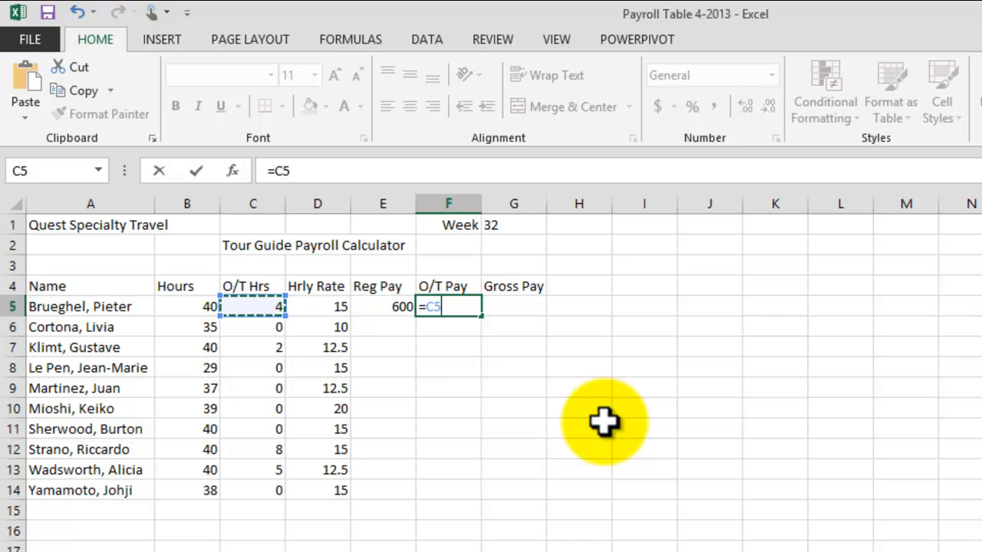
text(*)
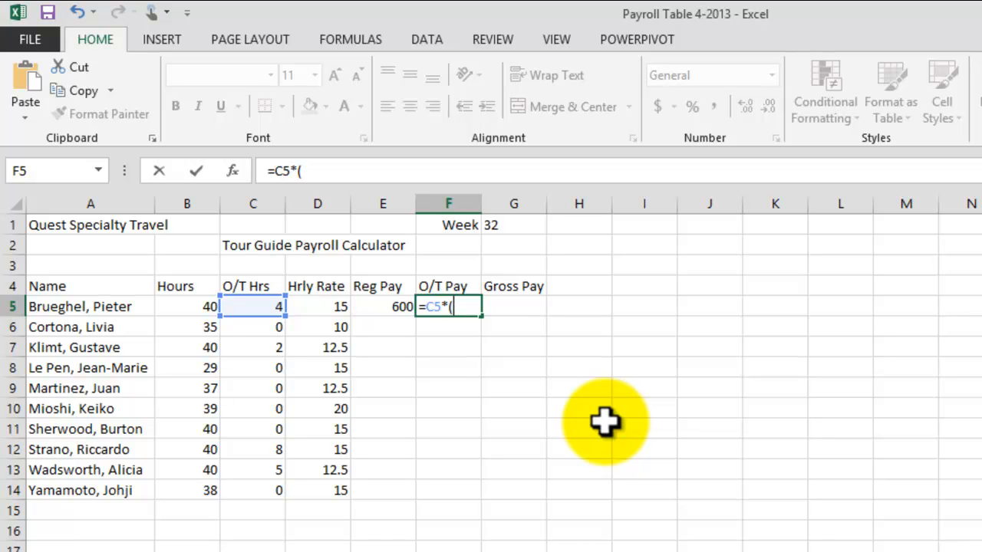
text(1.5*)
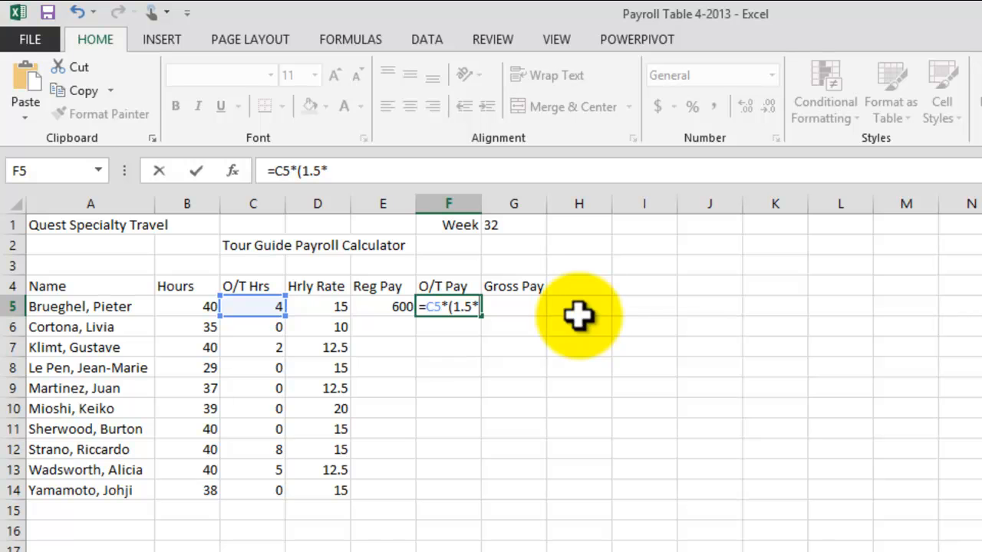
click(317, 306)
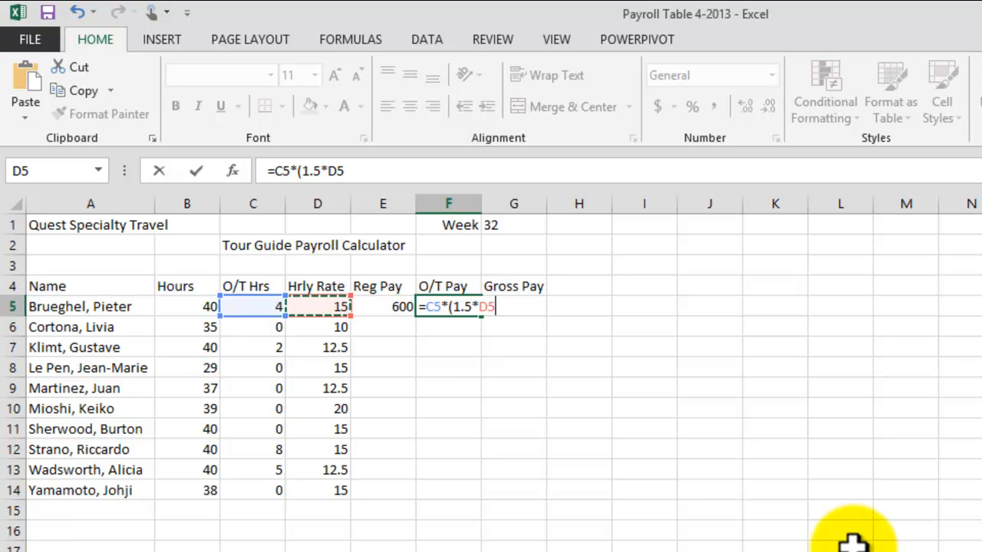
text())
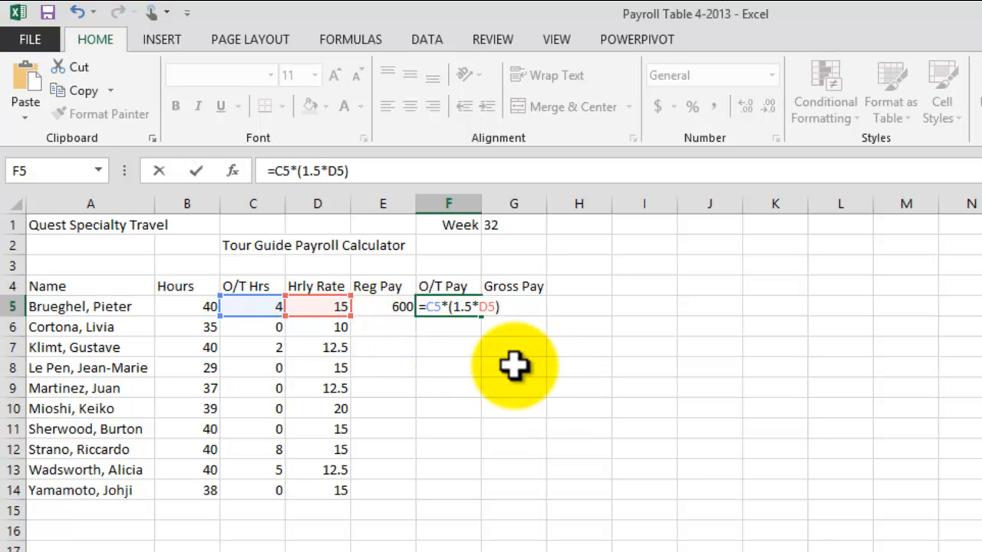
key(Return)
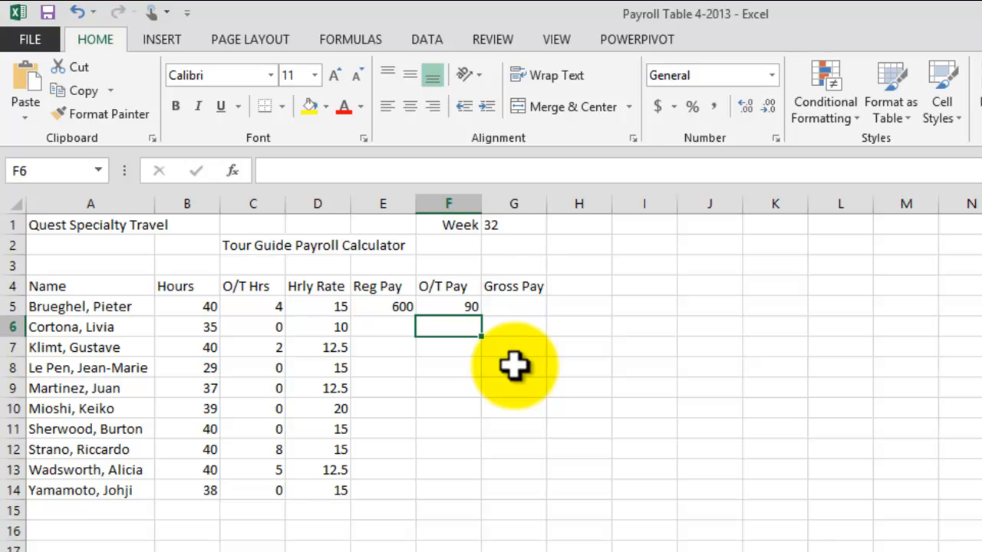
click(468, 308)
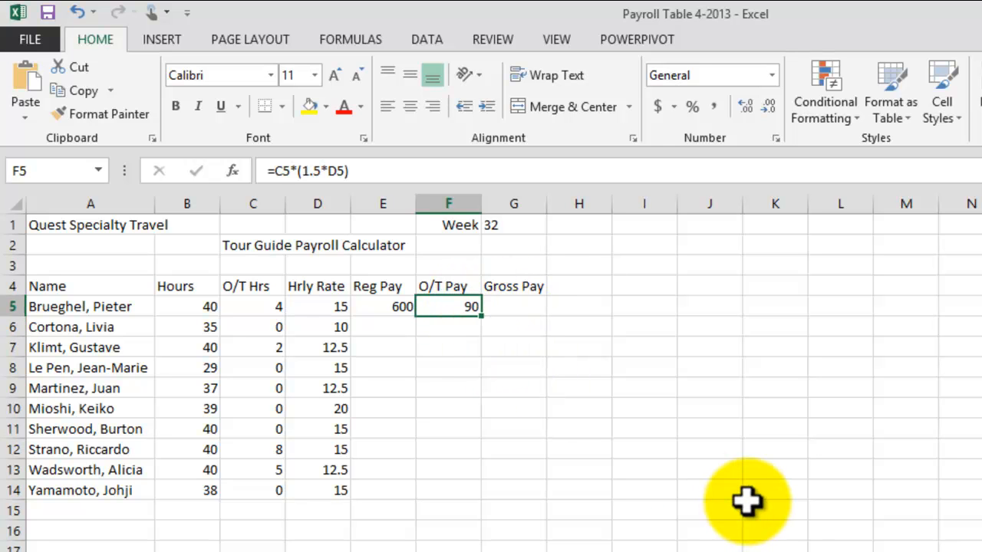
Add regular pay and overtime pay for the first employee's gross pay in cell G5 with the formula =E5+F5
click(527, 309)
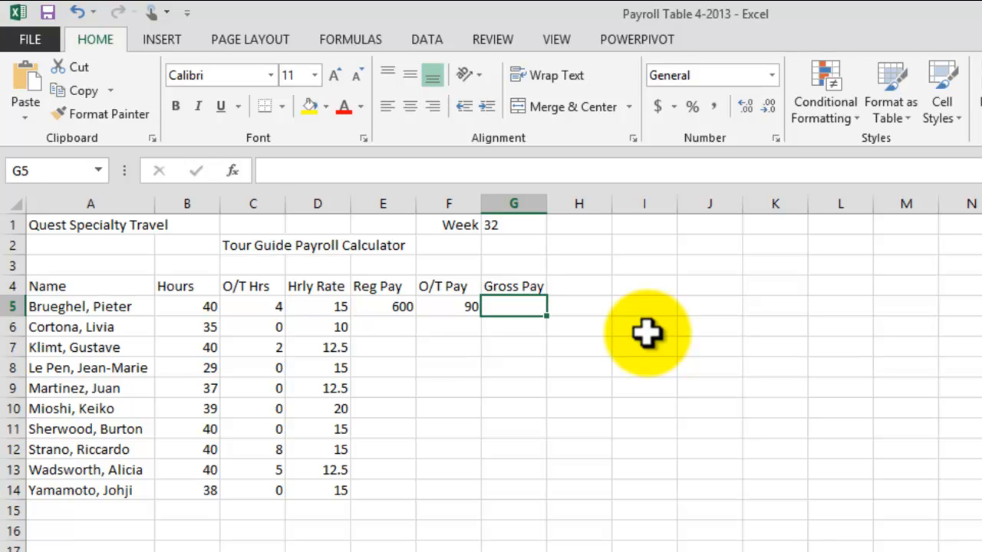
text(=)
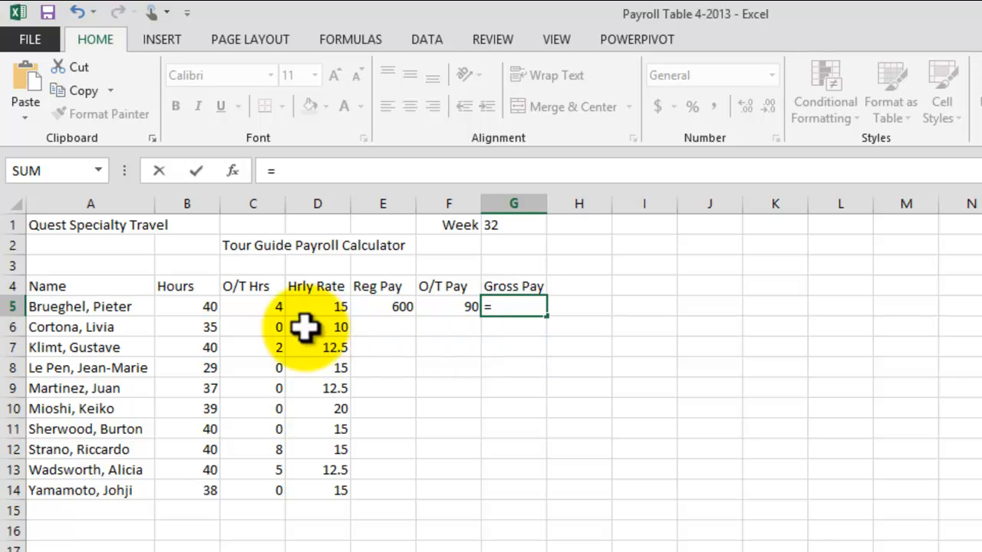
click(388, 306)
text(+)
click(447, 306)
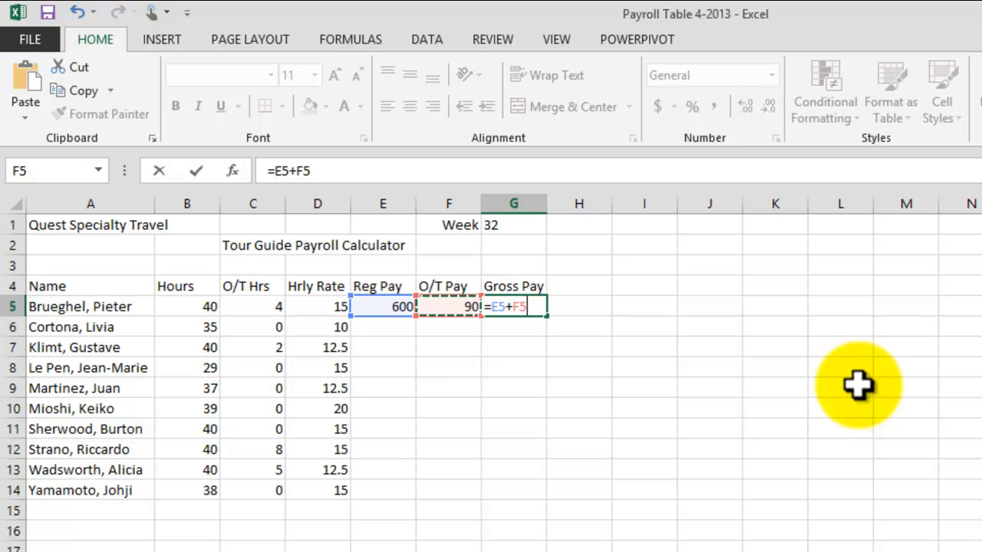
key(Return)
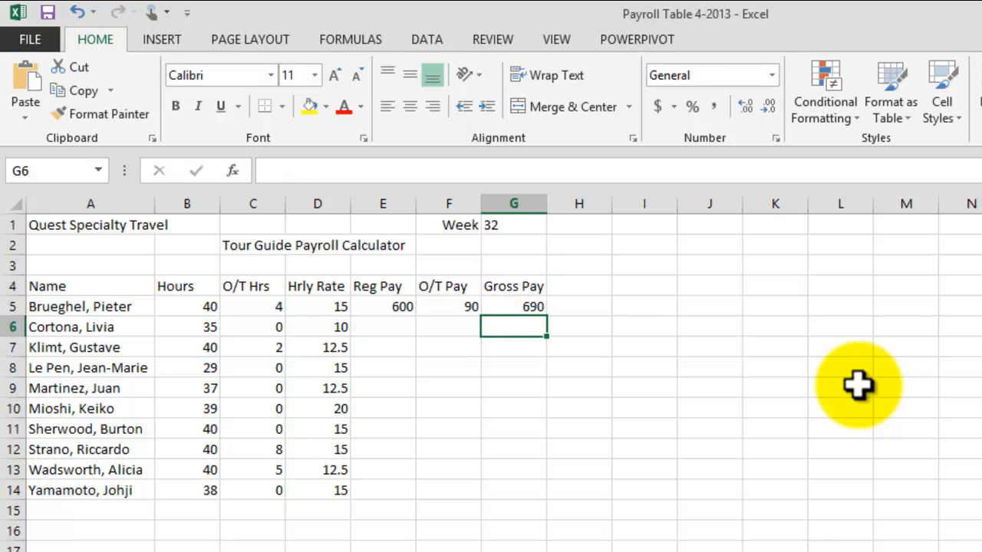
click(698, 539)
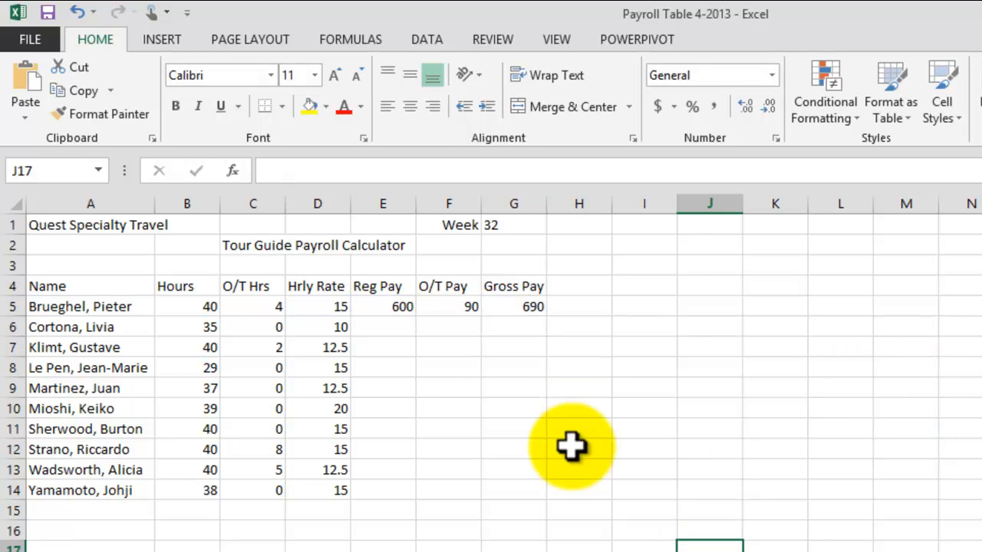
click(516, 309)
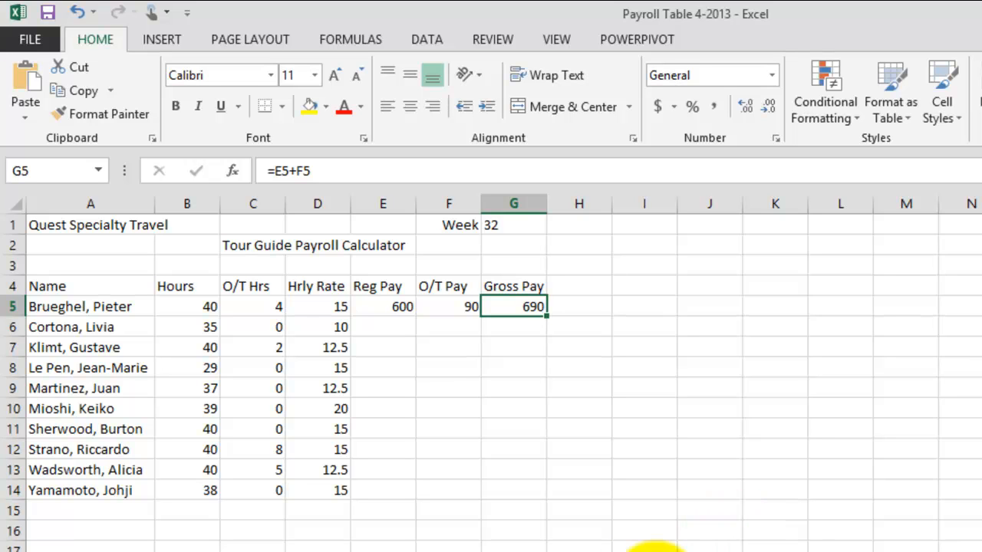
click(636, 549)
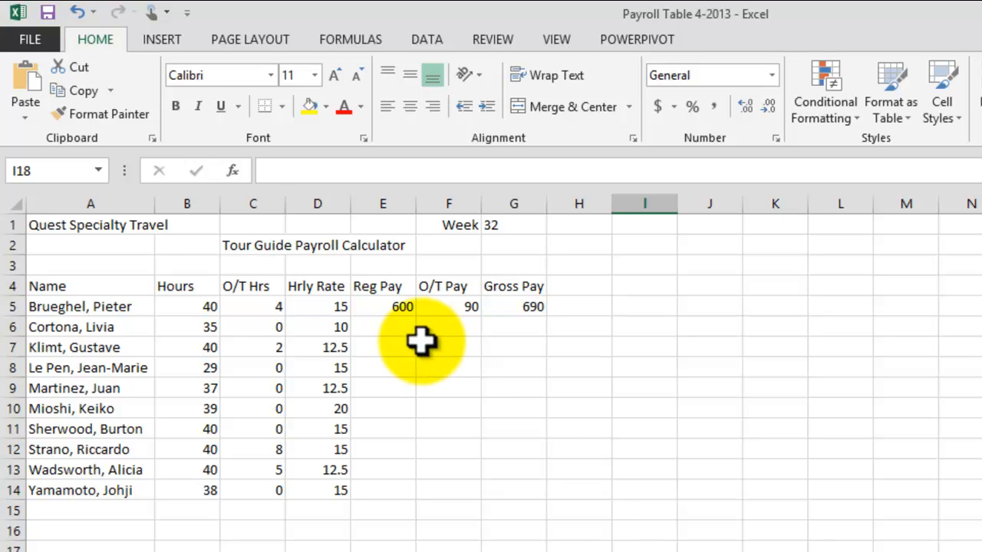
Calculate the second employee's regular pay in cell E6 by multiplying hours by hourly rate with the formula =B6*D6
click(392, 328)
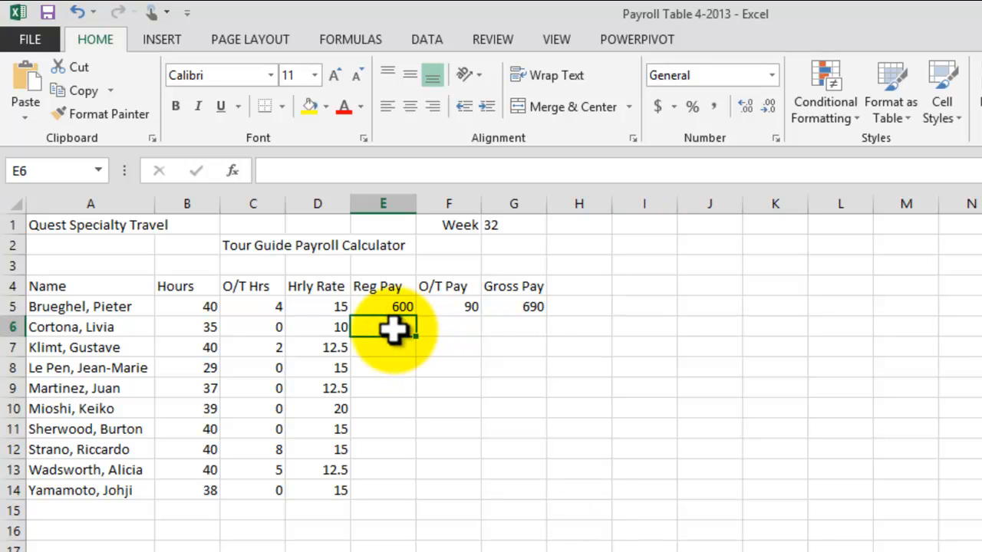
text(=)
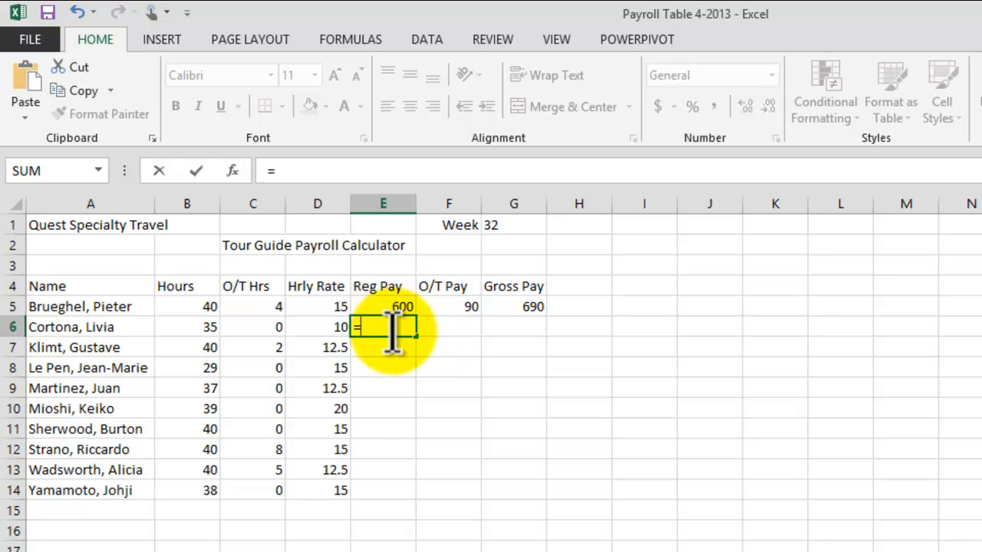
click(213, 326)
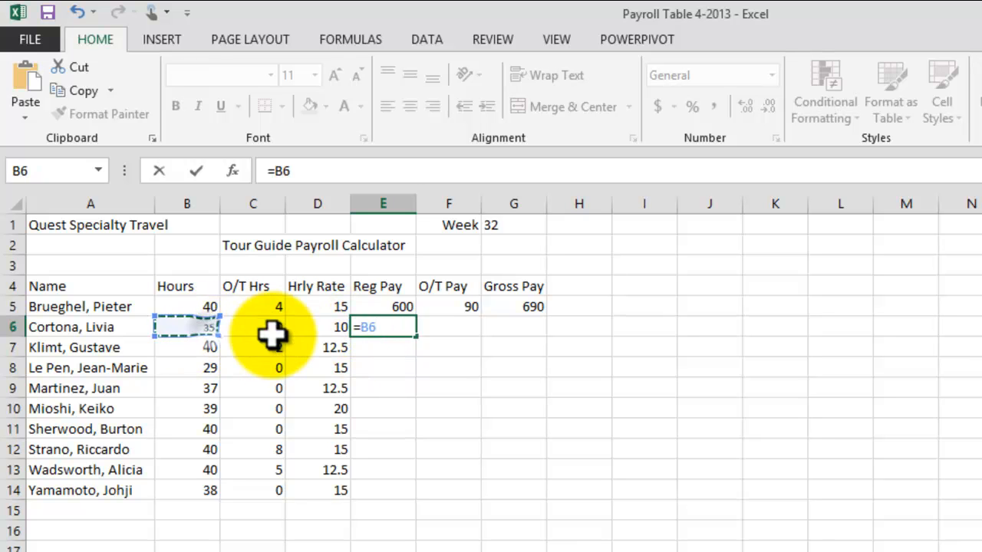
text(*)
click(330, 328)
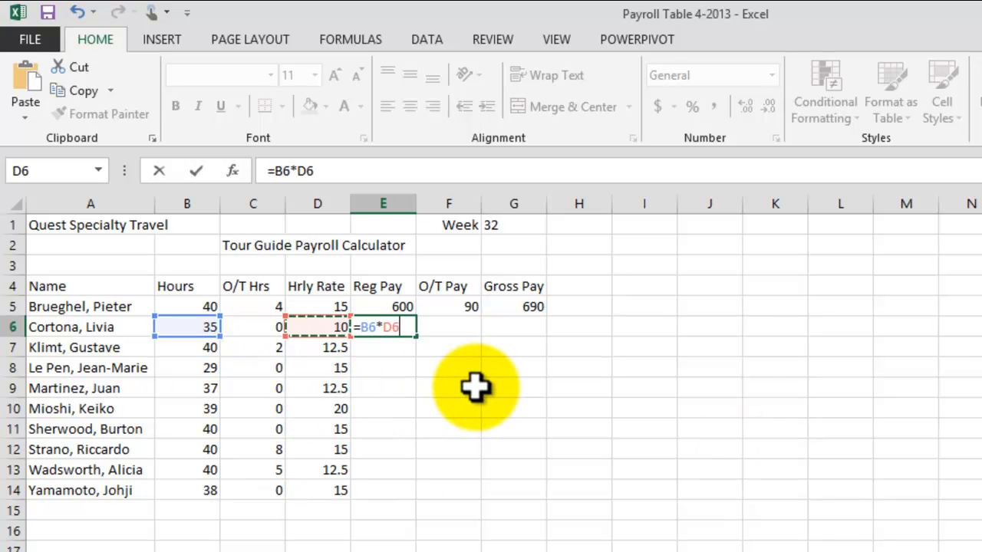
key(Return)
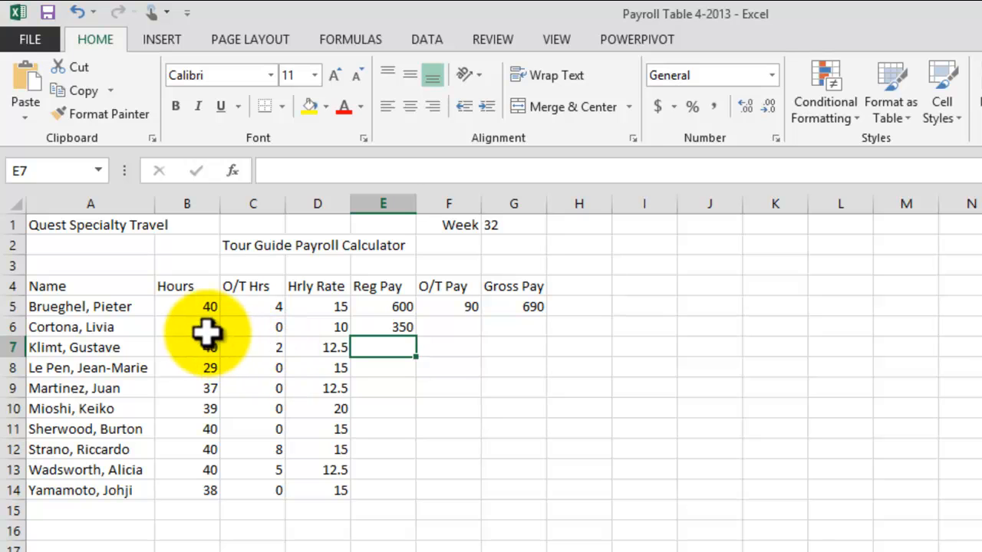
Calculate the second employee's overtime pay in cell F6 at 1.5 times the hourly rate with the formula =C6*(1.5*D6)
click(456, 327)
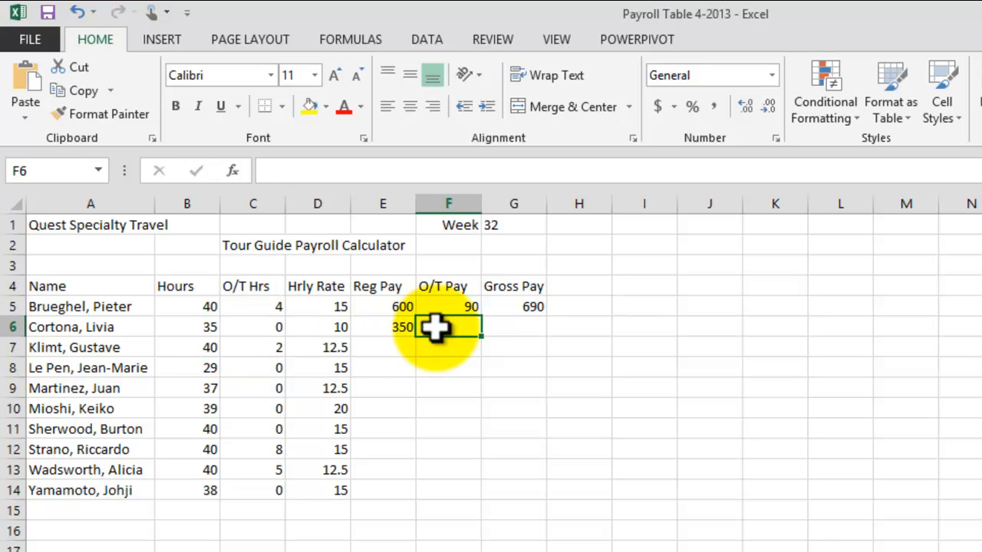
text(=)
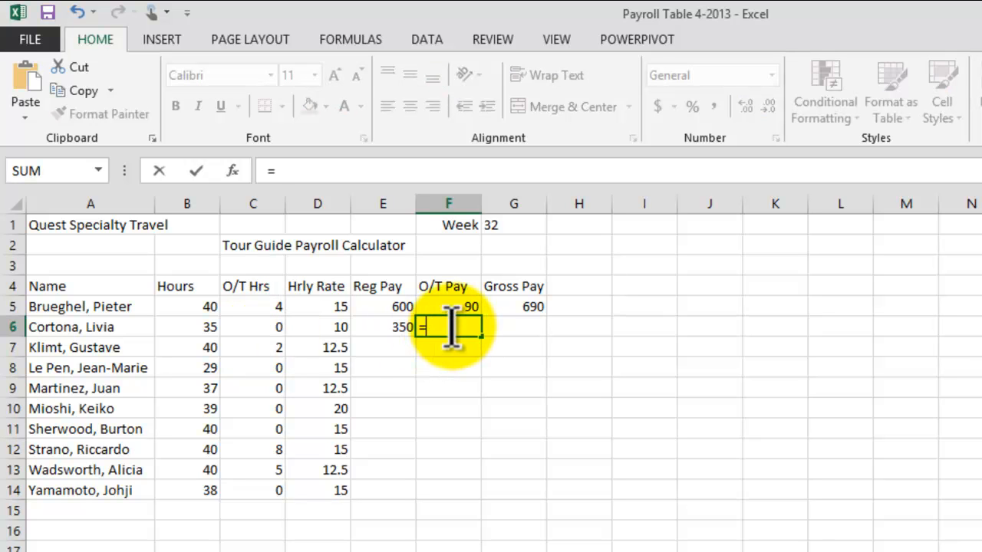
click(263, 327)
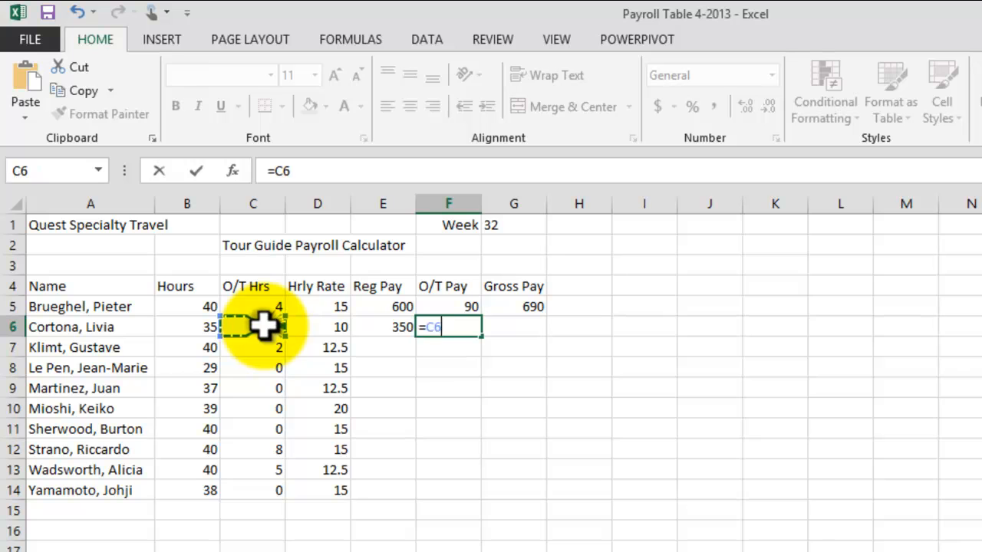
text(*()
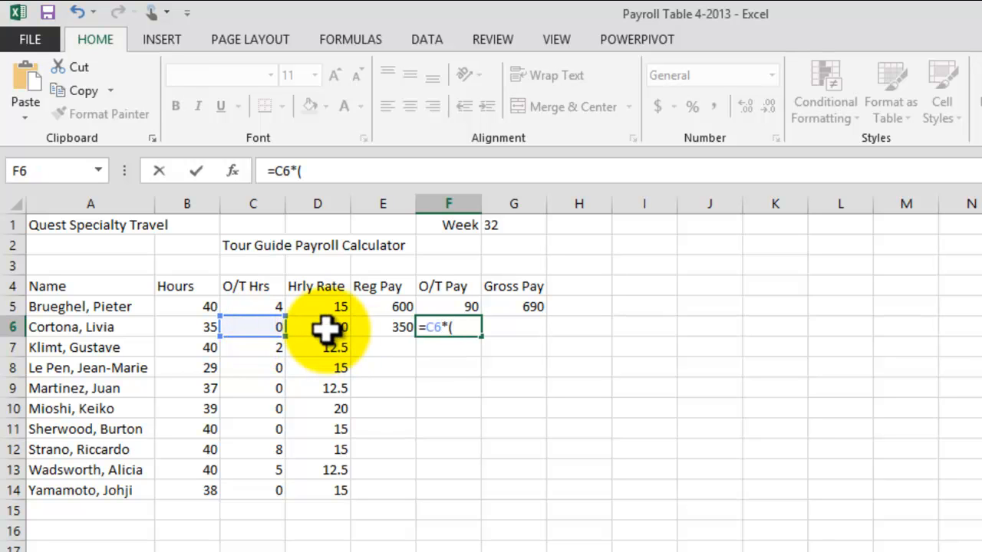
text(1)
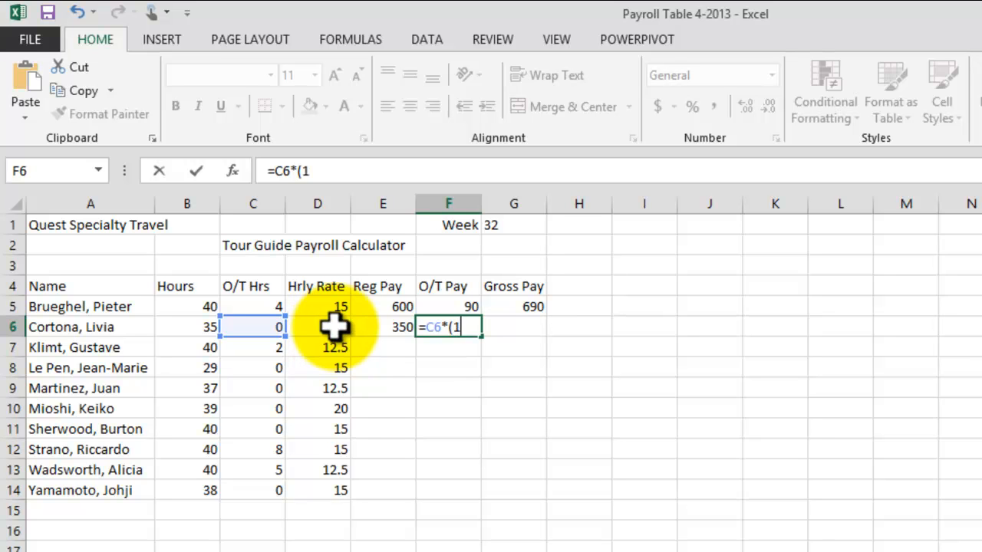
text(.5*)
click(335, 327)
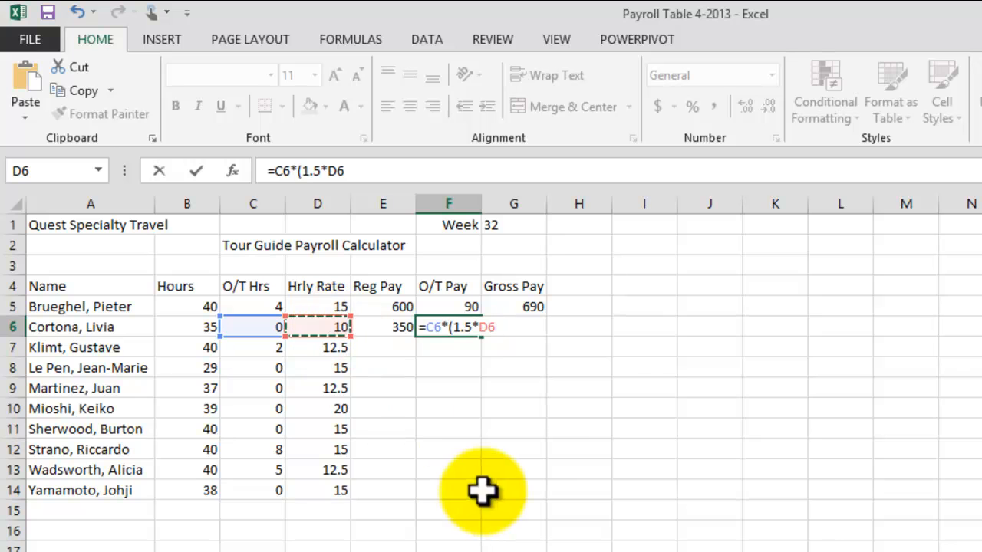
text())
key(Return)
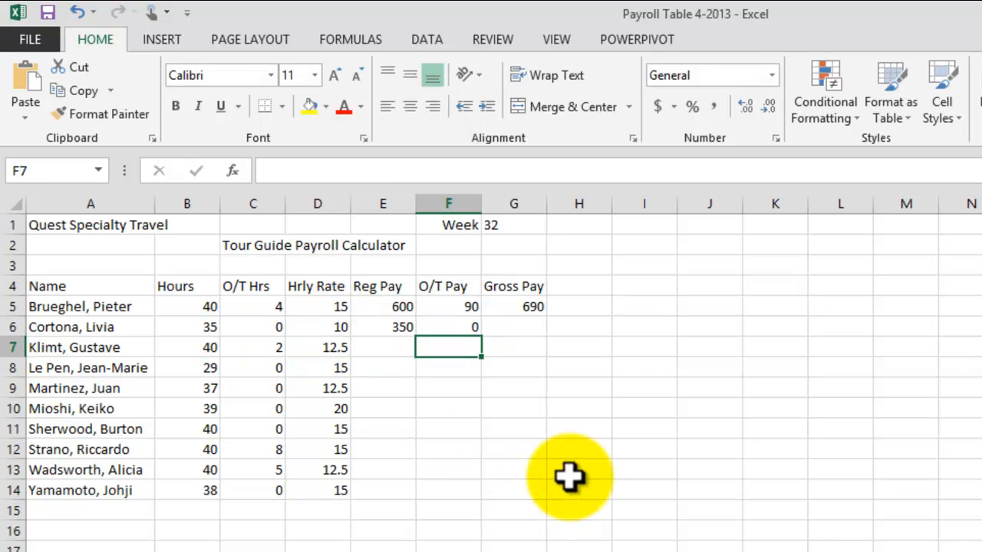
Check which cells the overtime pay formula in F6 refers to, leaving the formula as it is
click(458, 324)
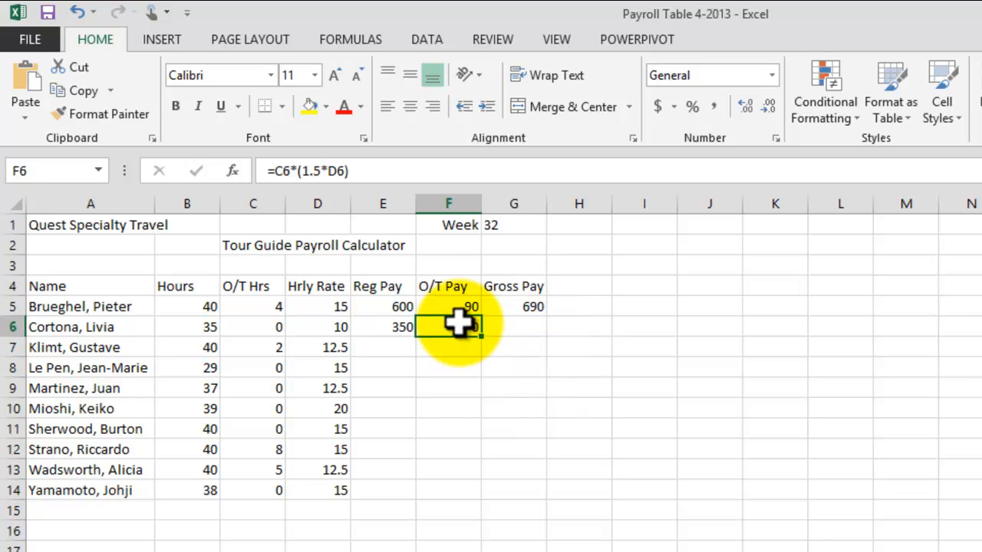
click(361, 168)
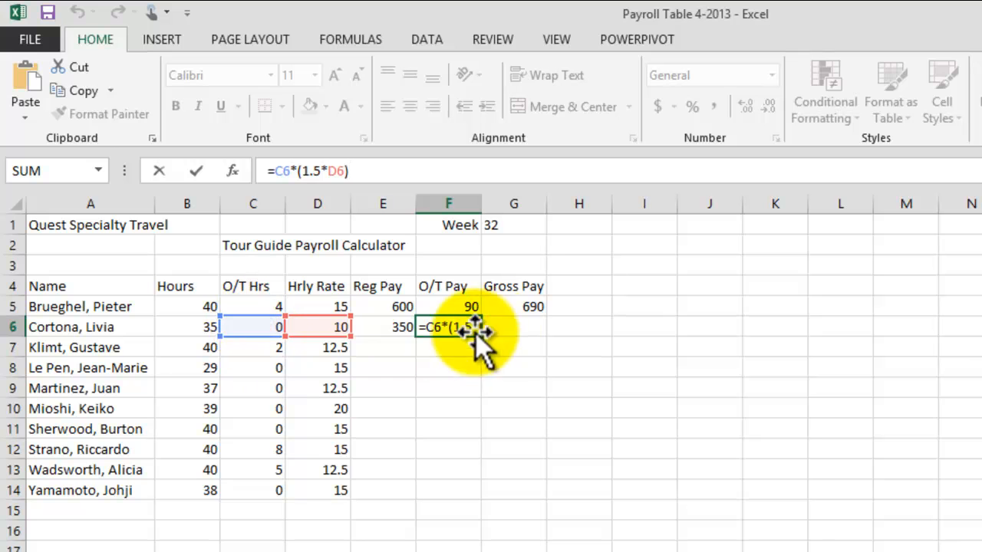
key(Return)
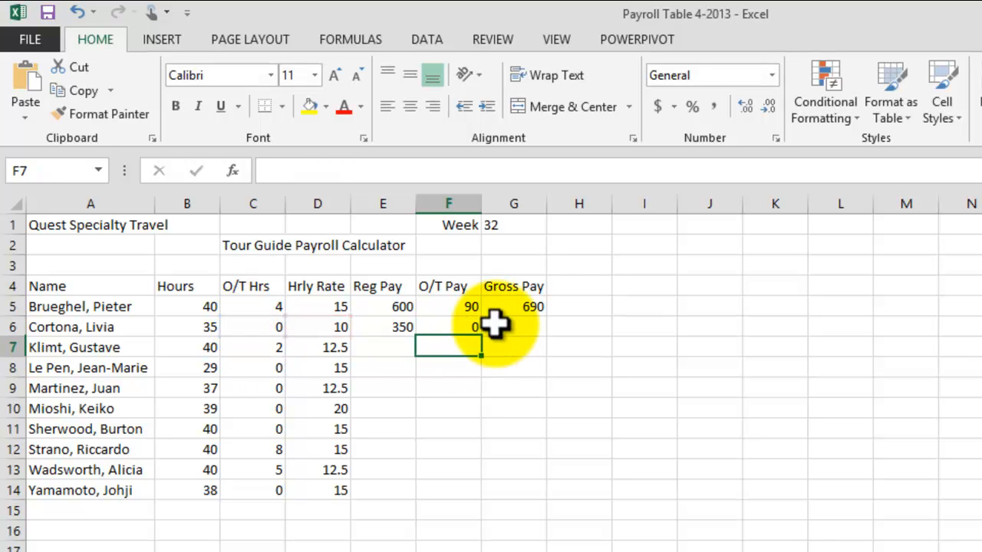
Add regular pay and overtime pay for the second employee's gross pay in cell G6 with the formula =E6+F6
click(535, 330)
text(=)
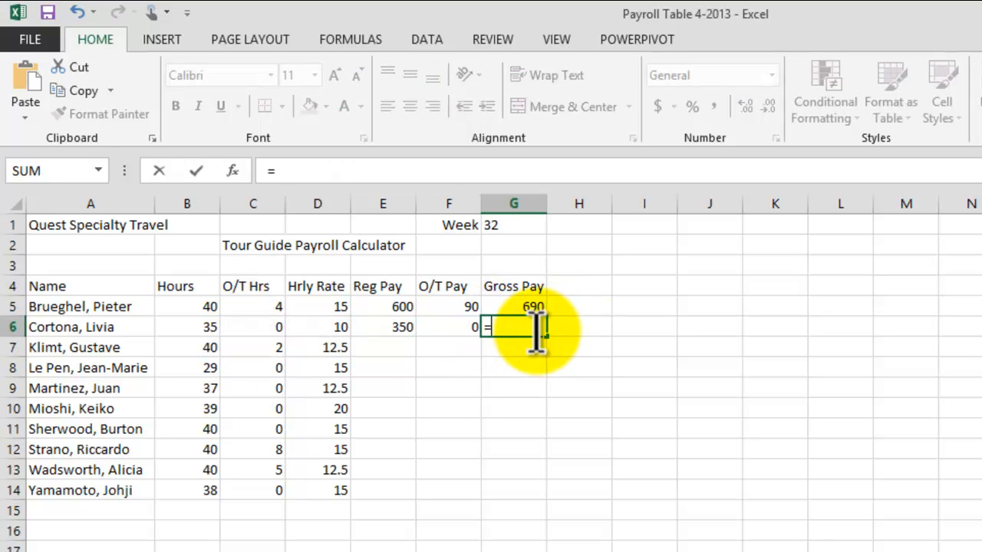
click(395, 327)
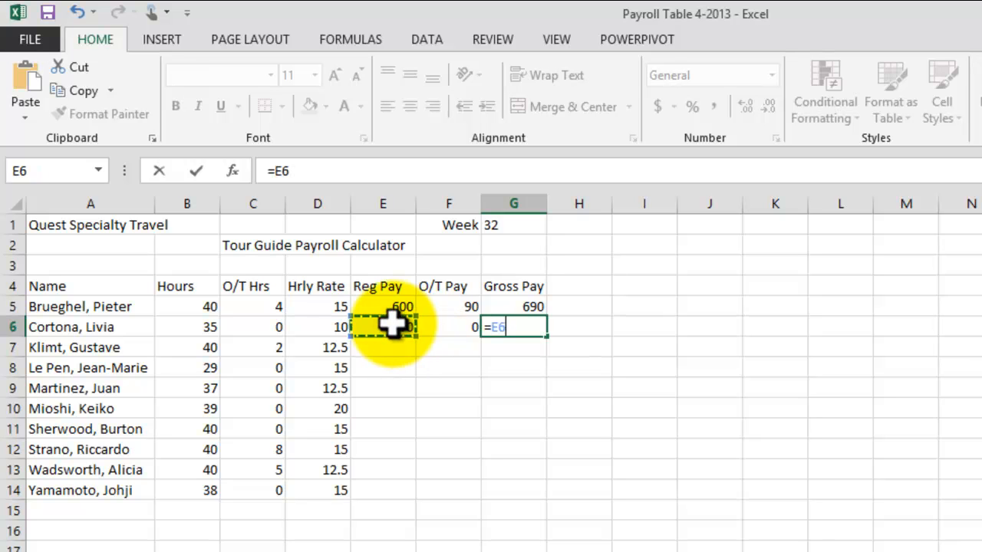
text(+)
click(461, 328)
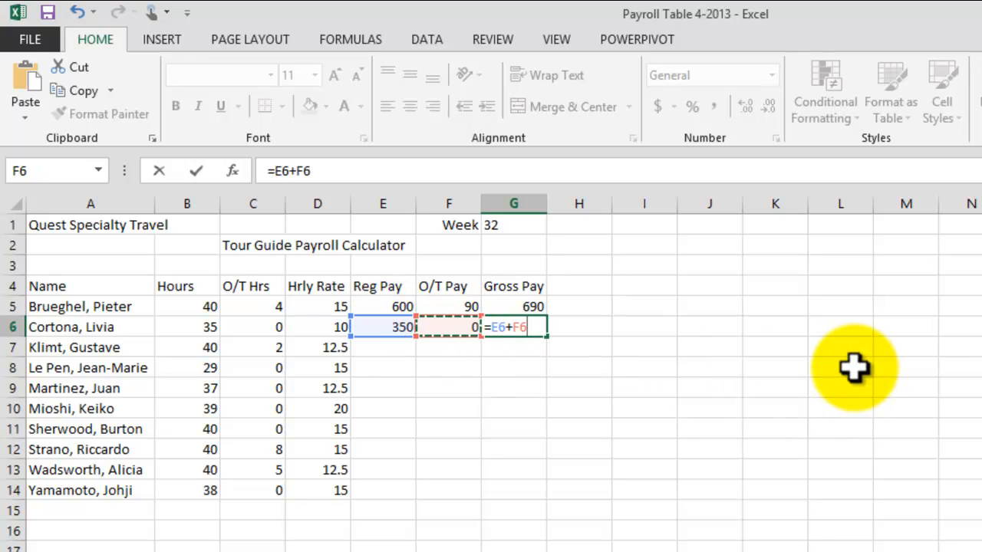
key(ctrl+Return)
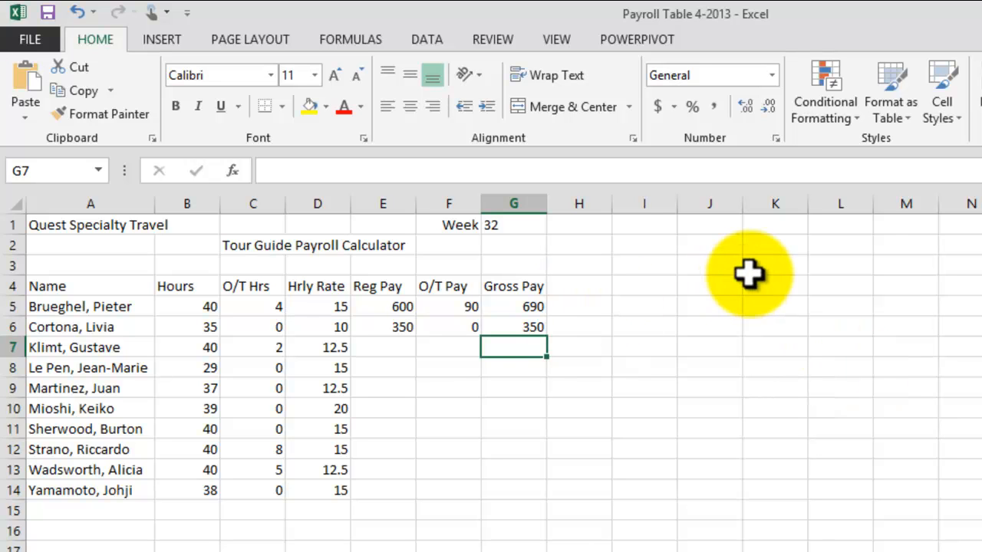
click(656, 410)
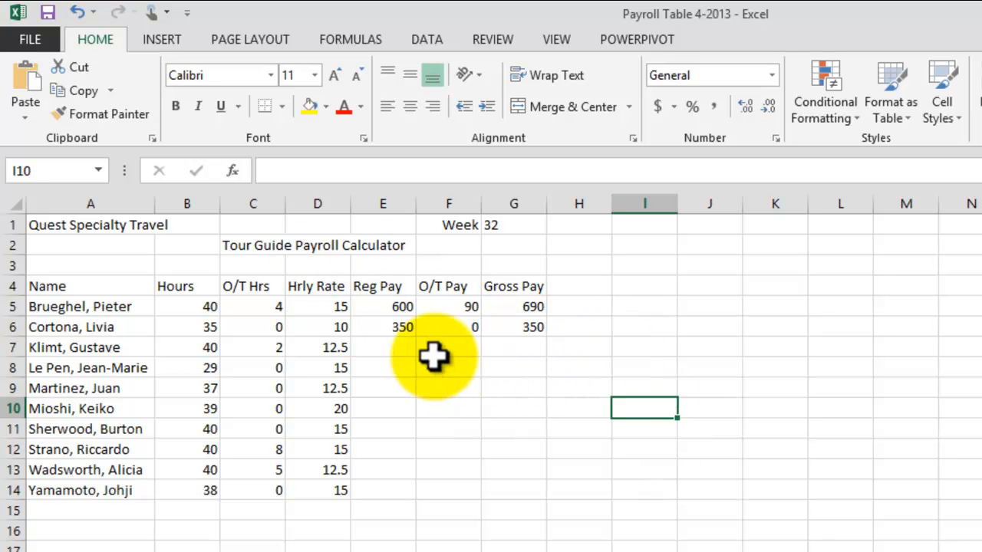
Calculate the third employee's regular pay in cell E7 by entering the cell references directly in the formula =B7*D7
click(391, 346)
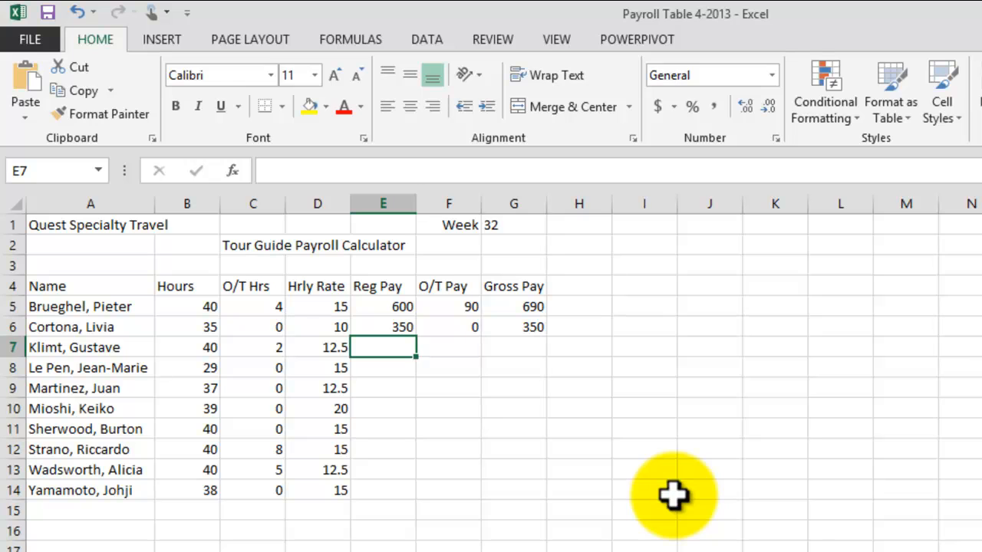
text(=)
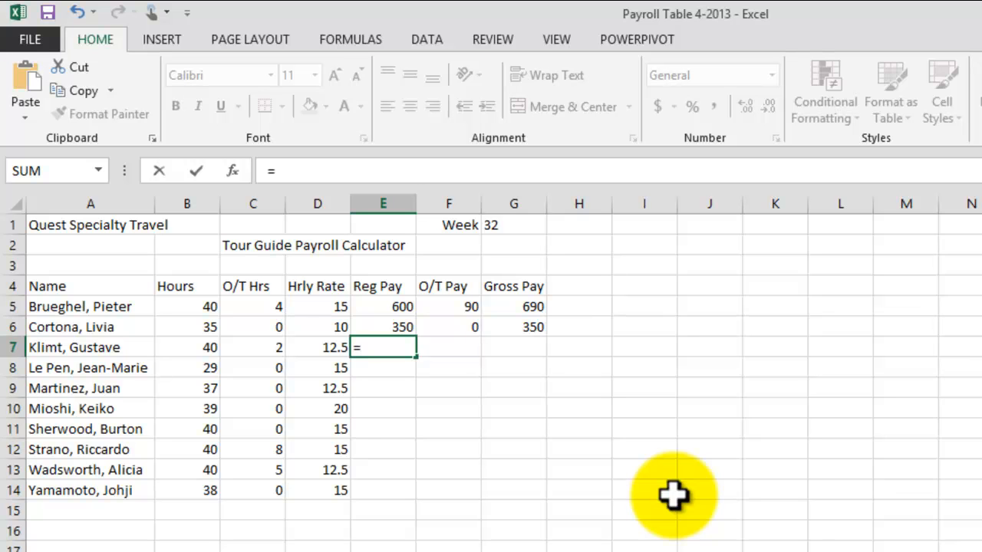
text(b7)
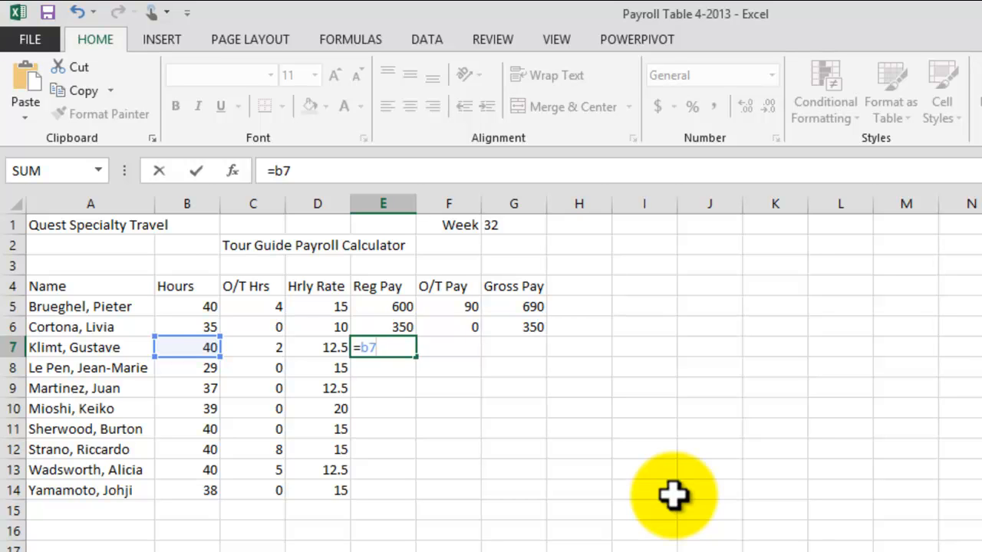
text(*)
text(d7)
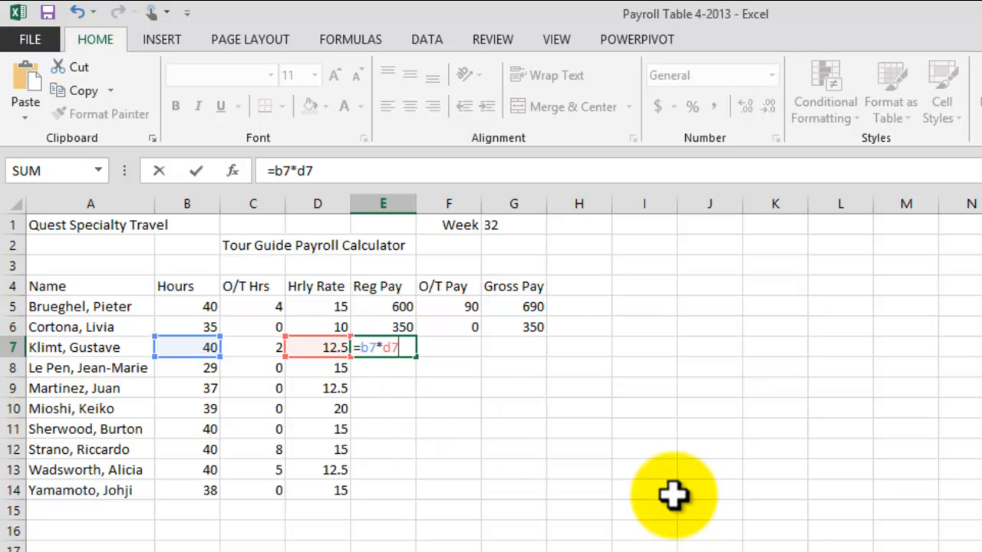
key(Return)
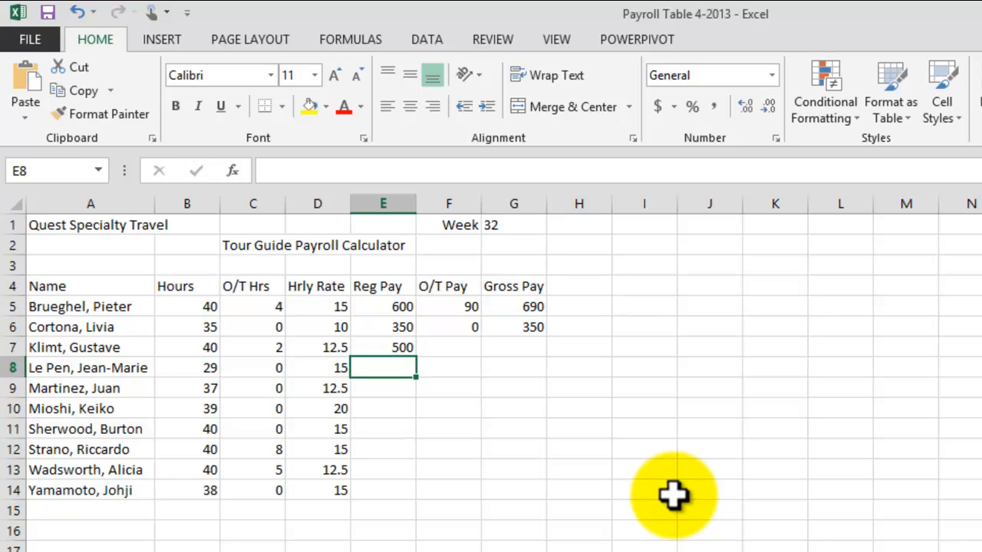
Review the third employee's row and the cells referenced by the regular pay formula in E7
click(77, 347)
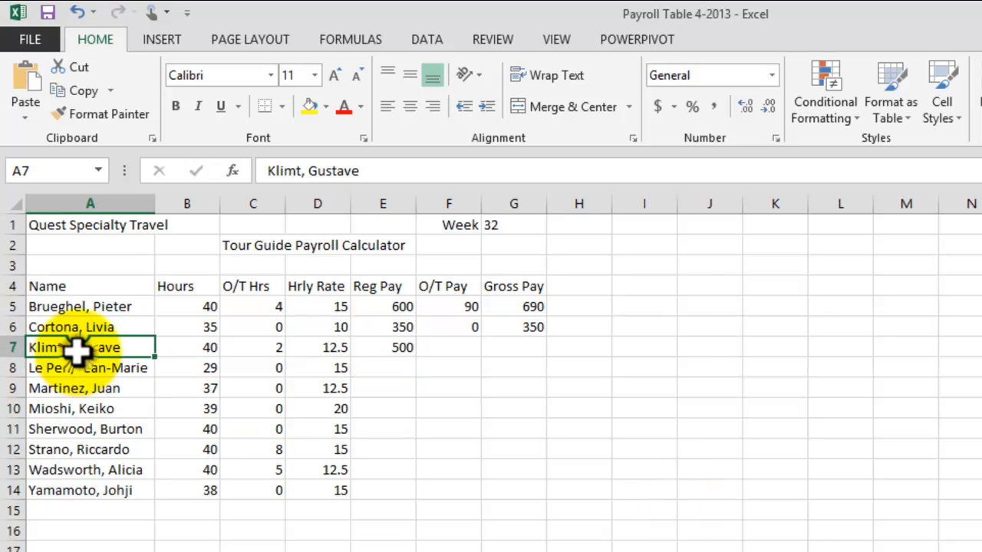
click(11, 349)
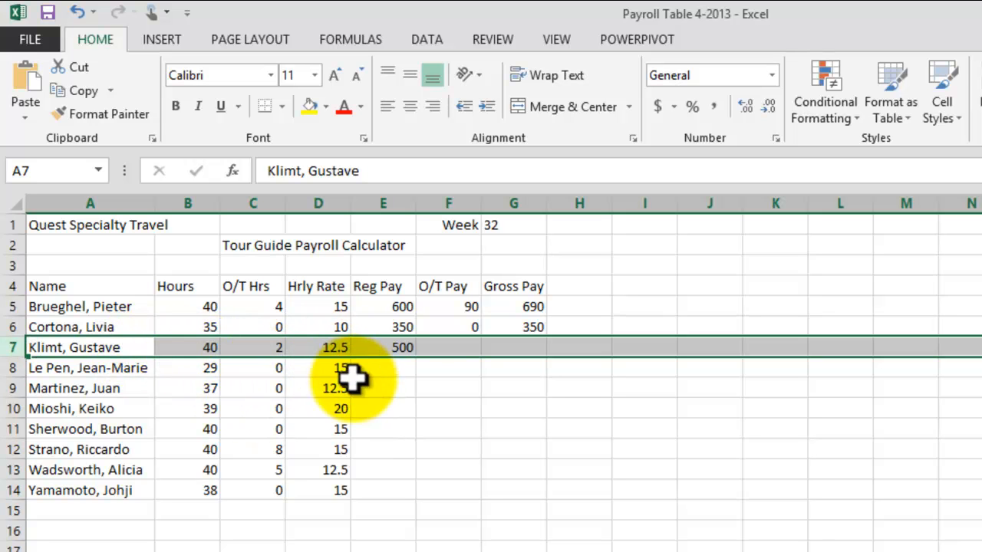
click(397, 345)
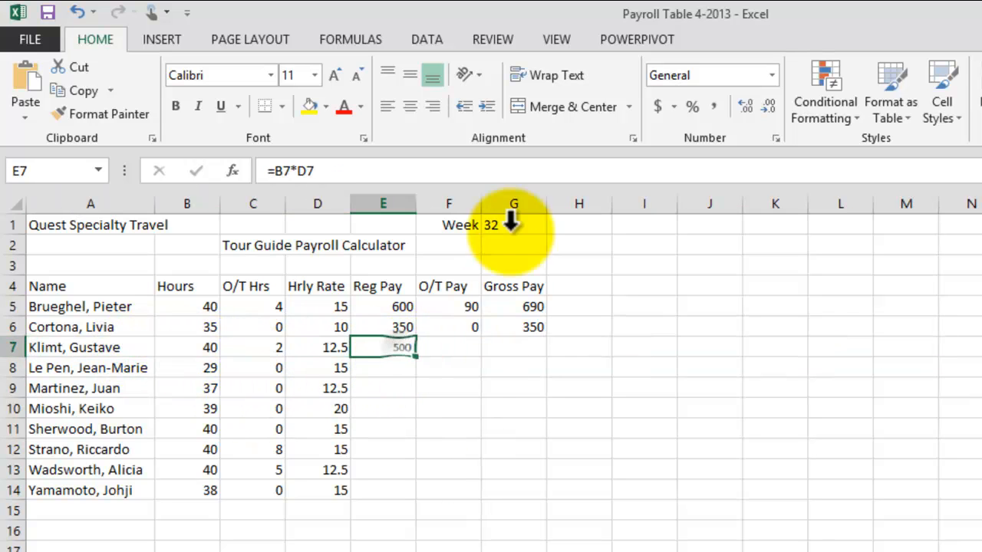
click(358, 167)
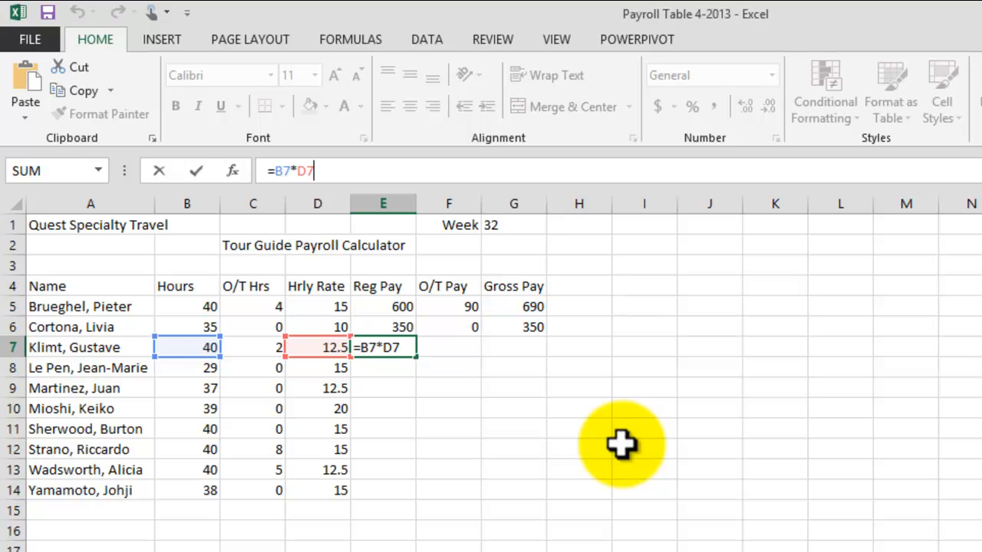
key(Return)
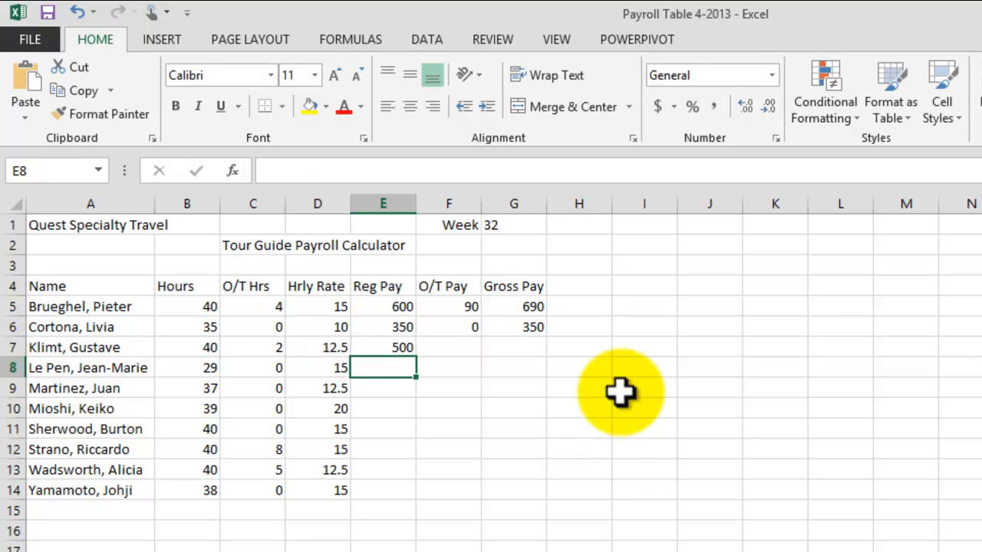
Start a formula in cell F7 for the third employee's overtime pay
click(429, 347)
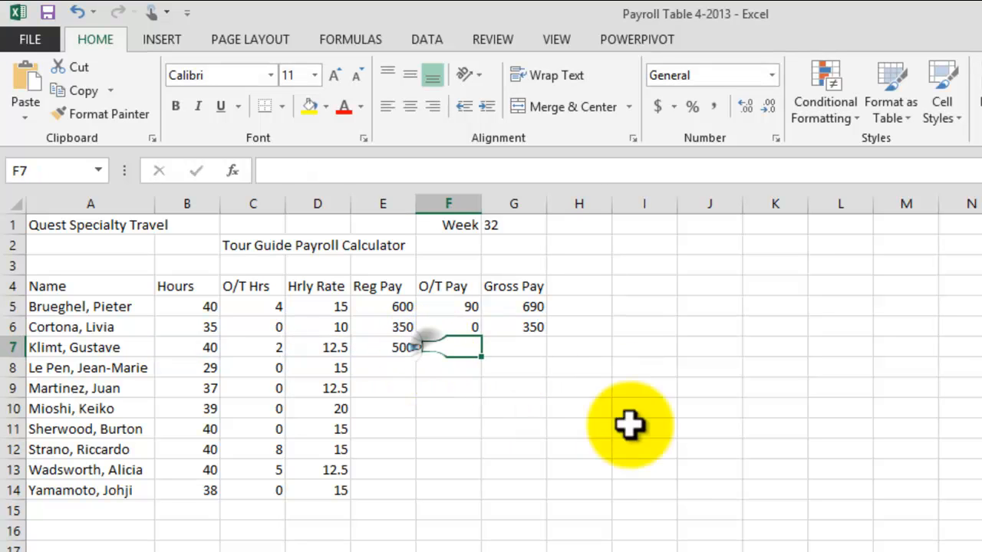
text(=)
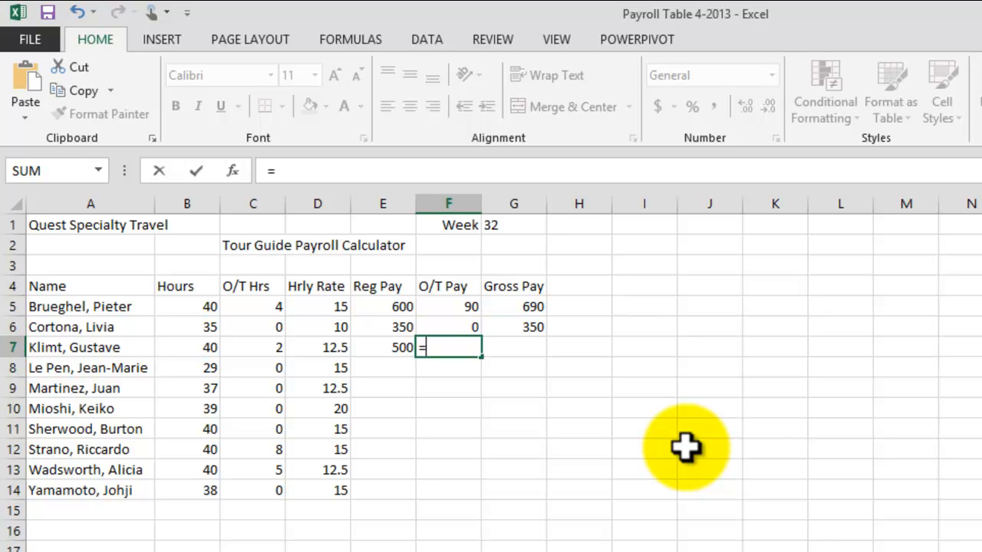
click(685, 447)
text(c7)
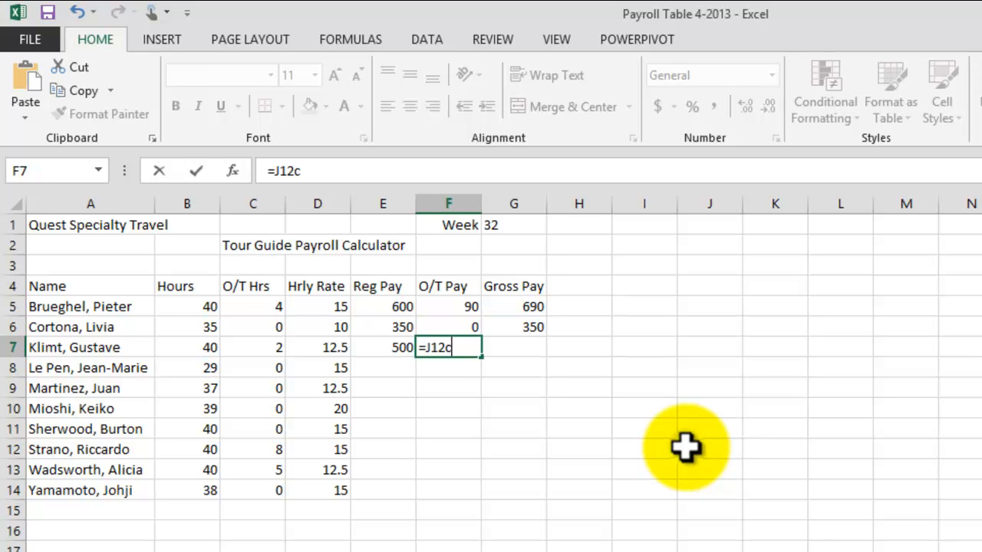
key(BackSpace)
key(BackSpace)
key(BackSpace)
key(BackSpace)
key(BackSpace)
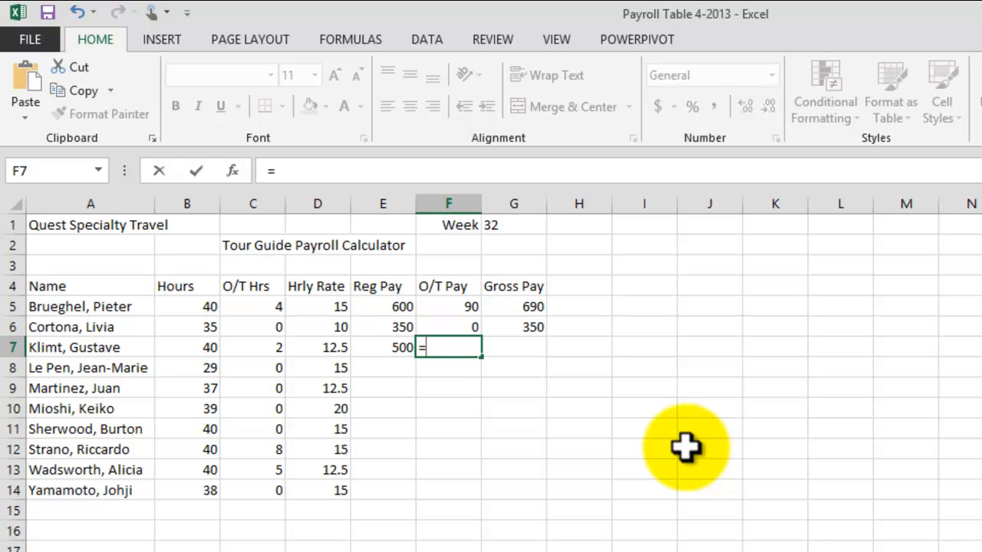
Complete the overtime pay formula in F7 as =C7*(1.5*12.50), accepting the suggested correction for the missing closing parenthesis
text(c7)
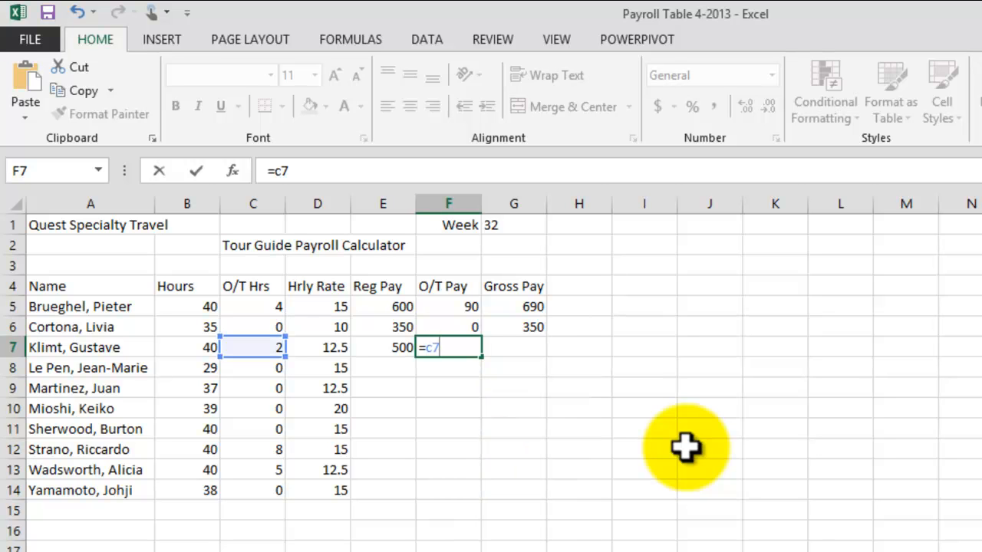
text(*(1.5*)
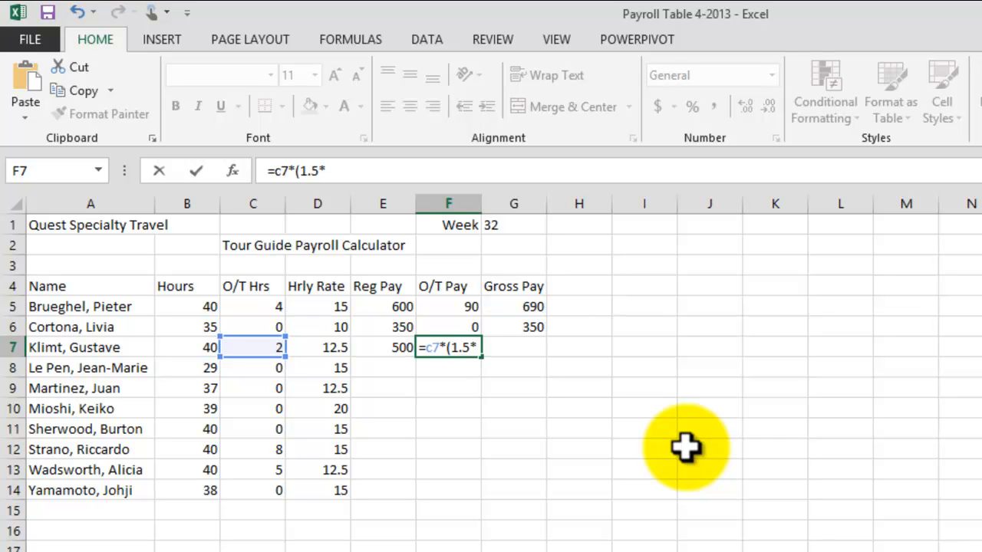
text(12.50)
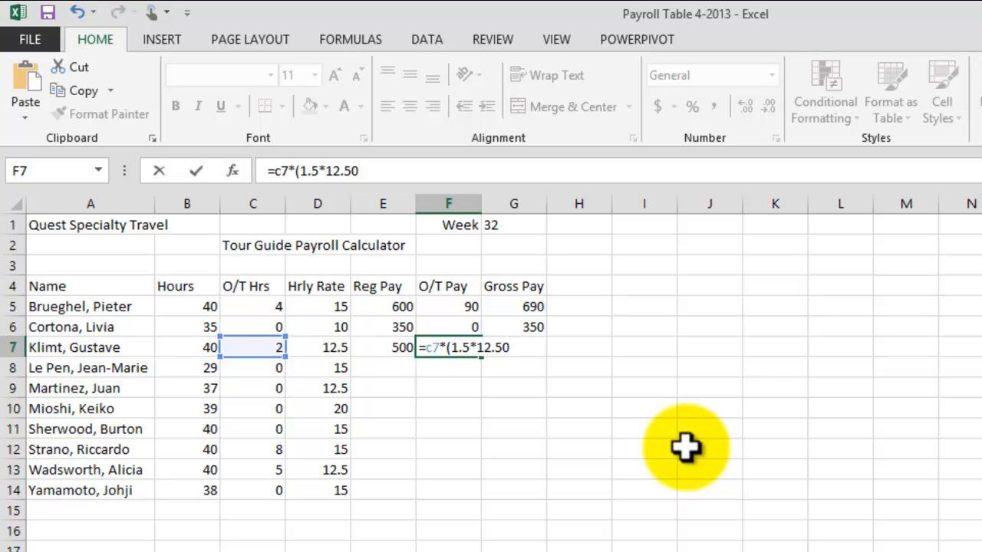
key(Return)
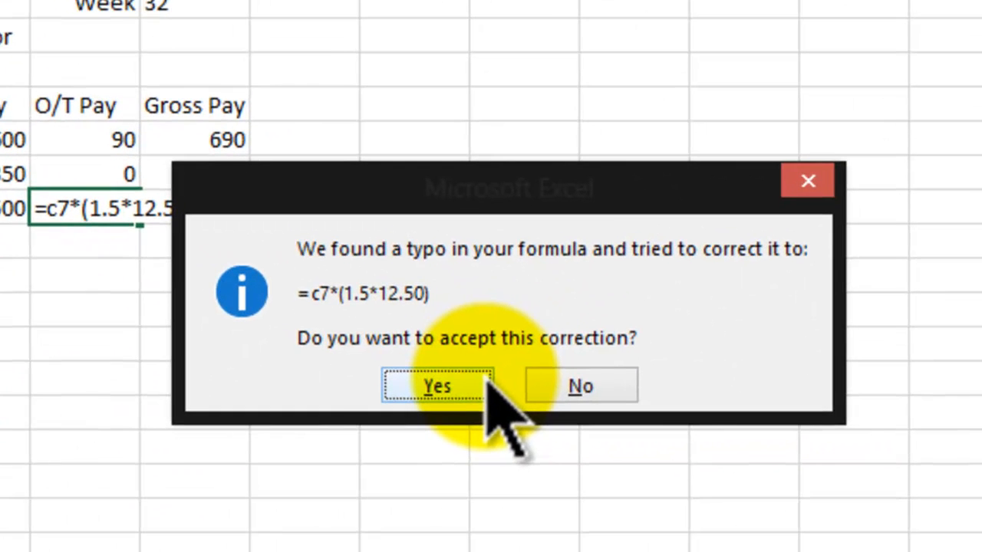
drag(486, 187, 596, 87)
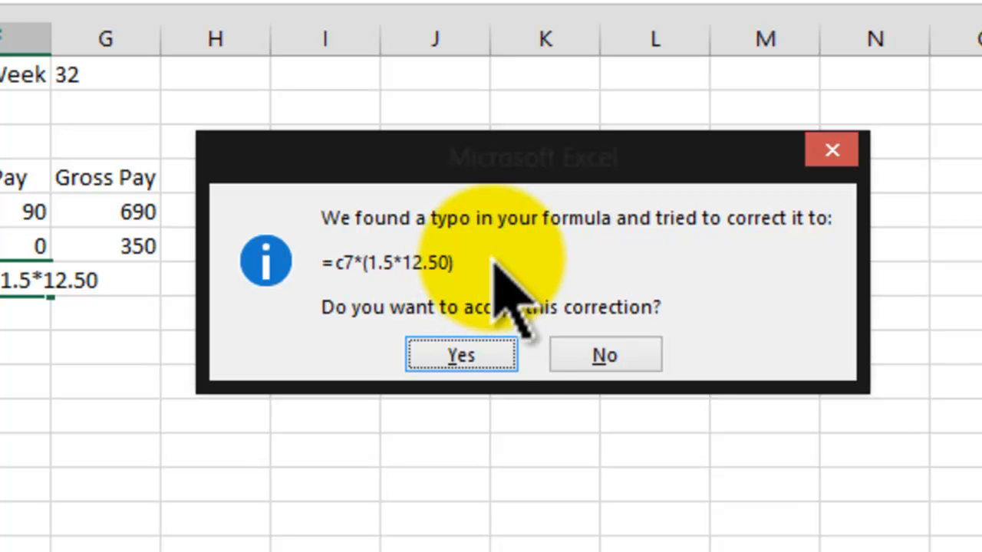
click(469, 355)
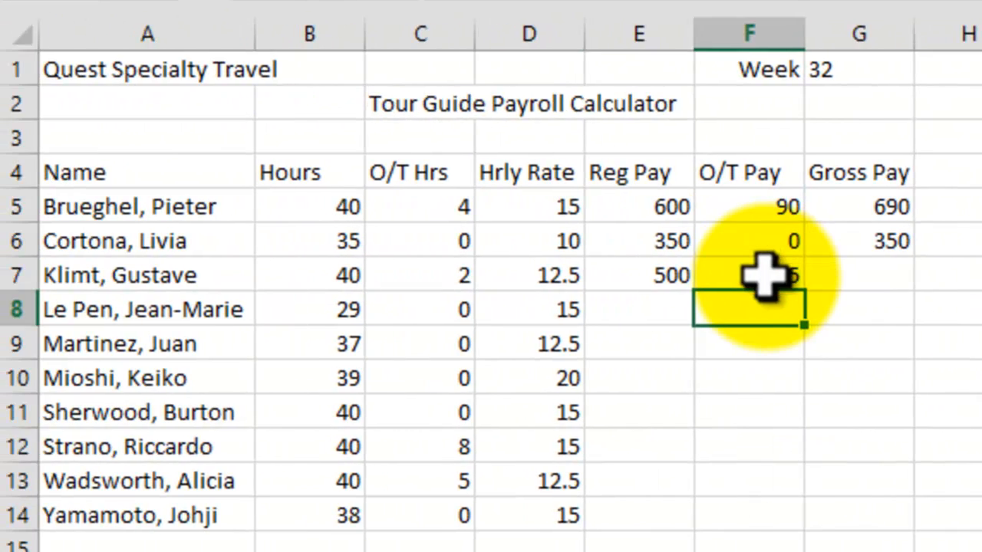
Check which cells the overtime pay formula in F7 refers to, leaving the formula as it is
click(115, 279)
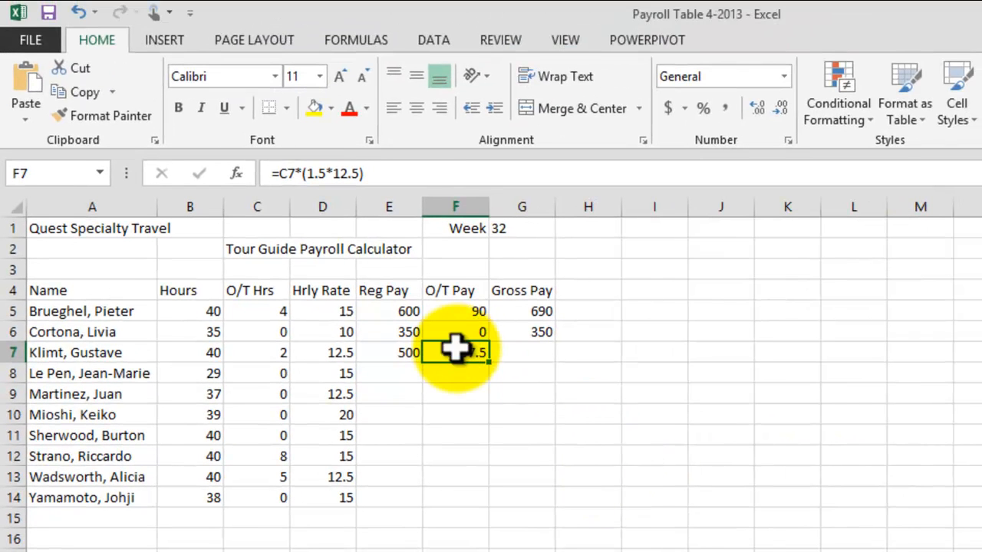
click(402, 174)
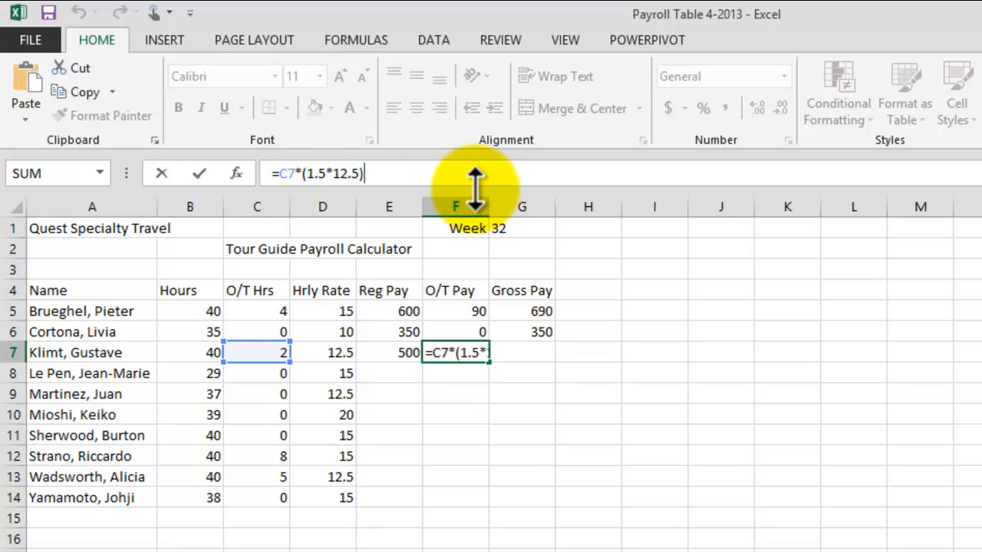
key(Return)
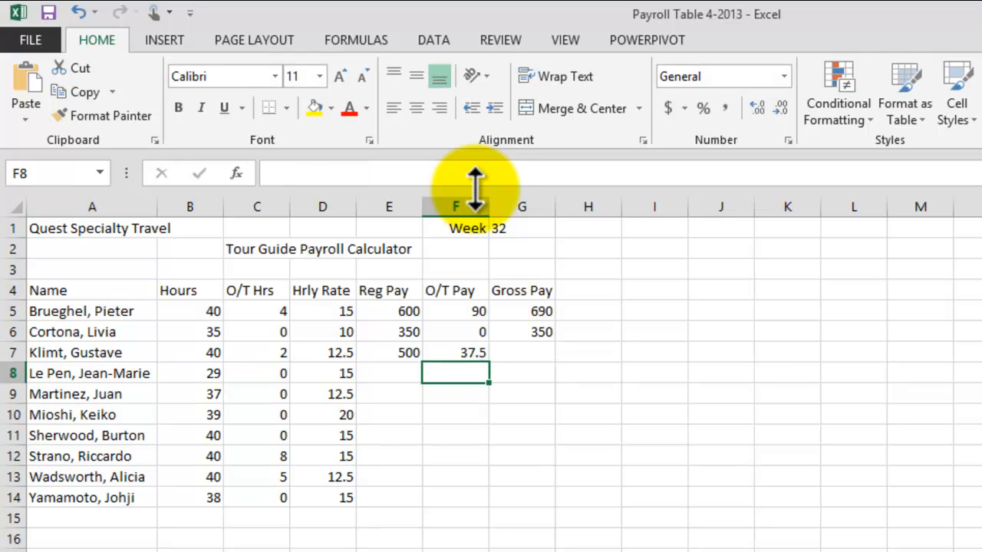
click(535, 349)
key(F2)
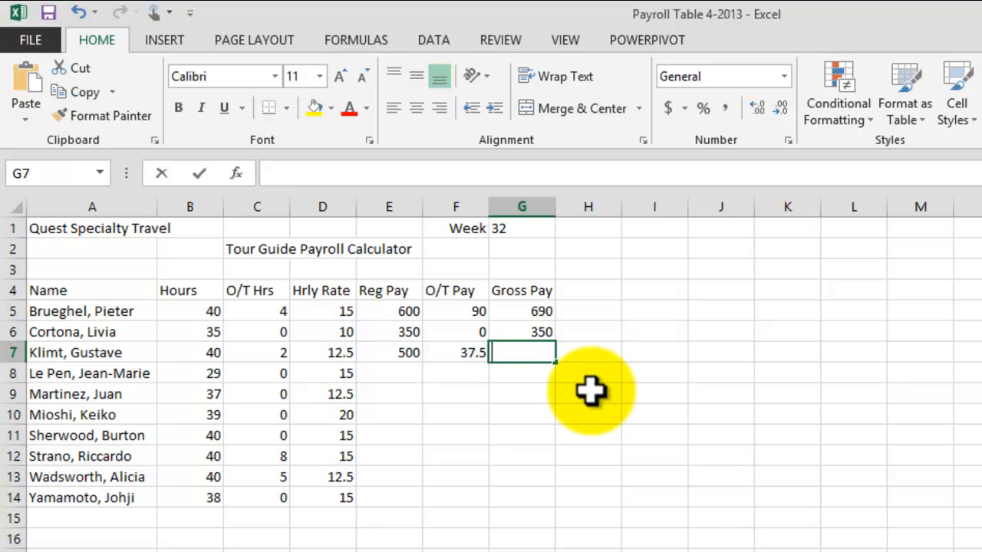
text(=)
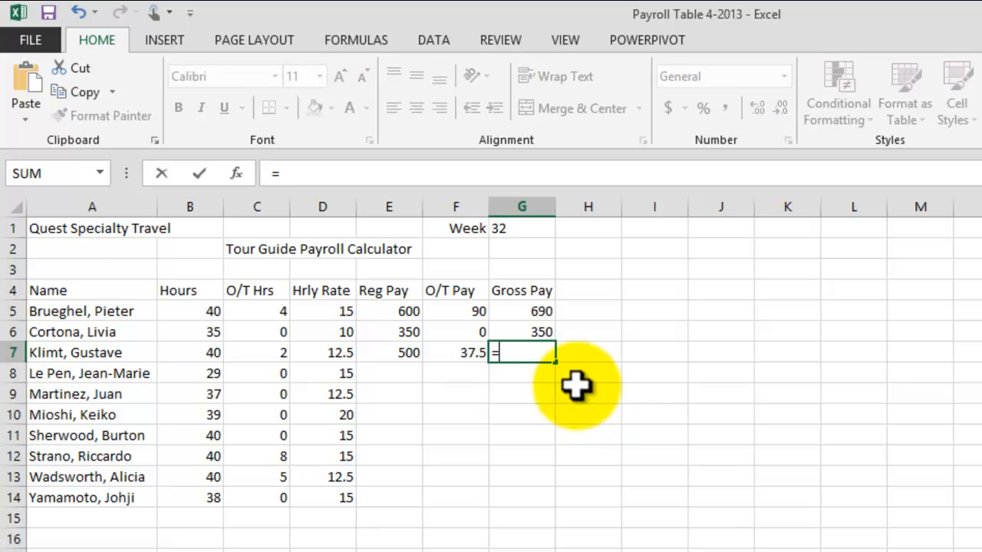
click(404, 354)
text(+)
click(465, 354)
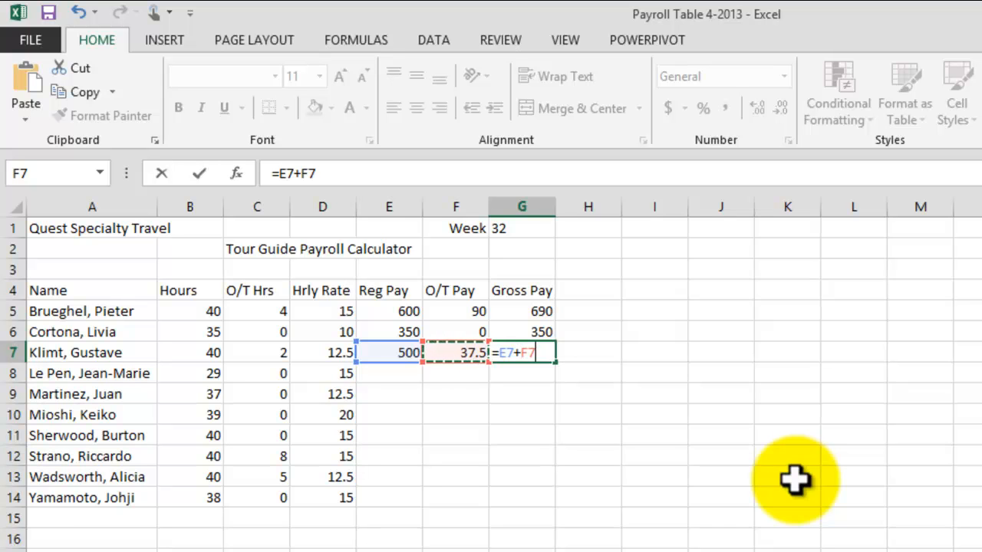
key(BackSpace)
key(BackSpace)
key(BackSpace)
key(BackSpace)
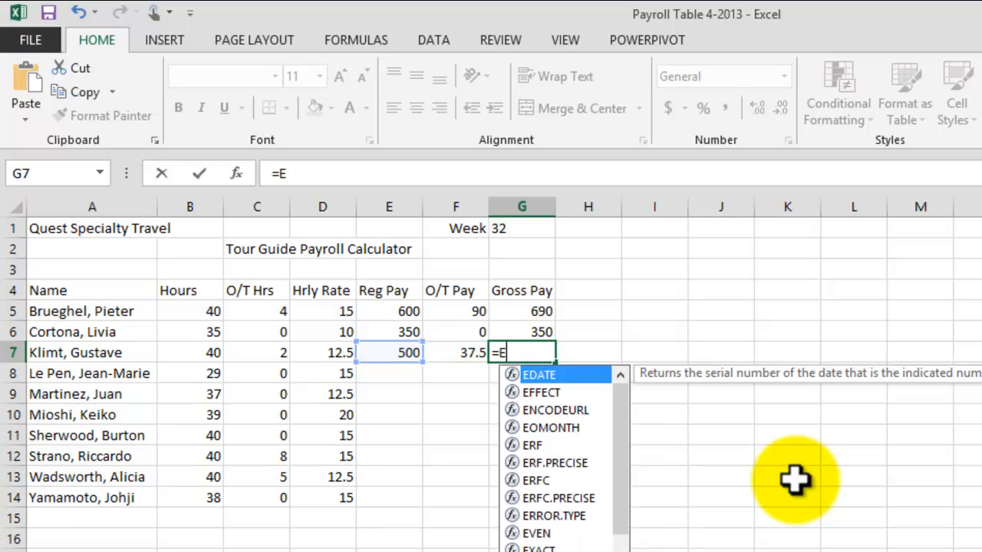
key(BackSpace)
key(BackSpace)
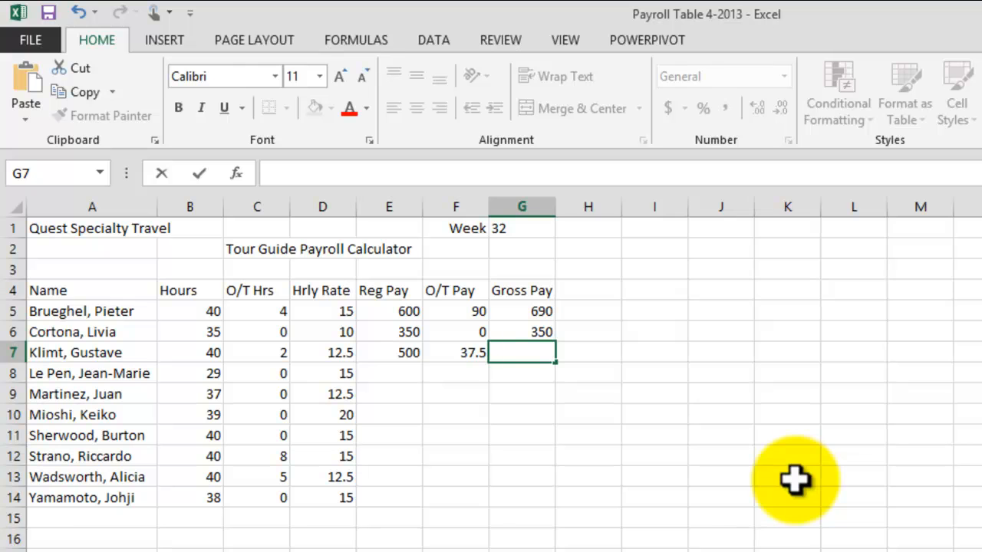
Calculate the third employee's gross pay in cell G7 with the directly entered formula =E7+F7, and check the stored formula
text(=)
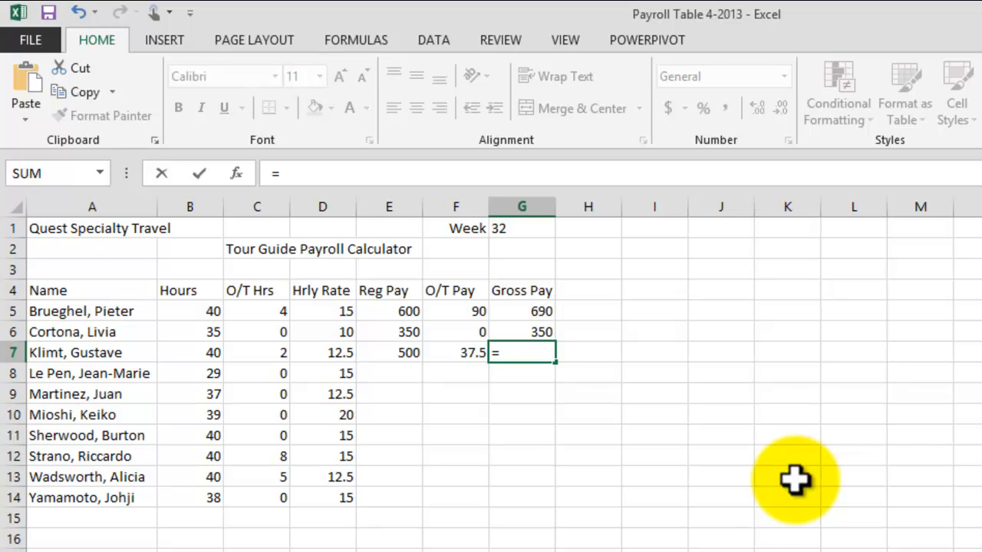
text(e7)
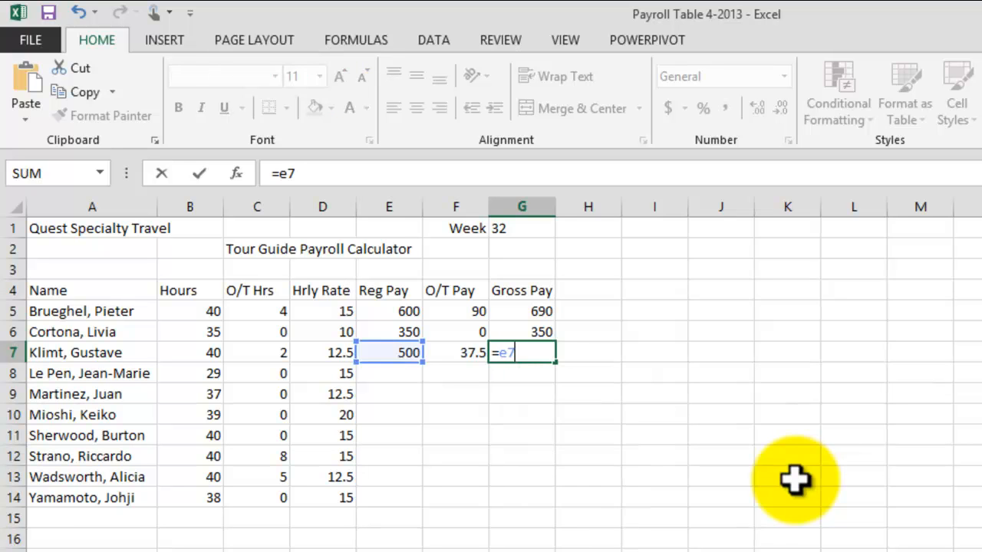
text(*)
key(BackSpace)
text(+f7)
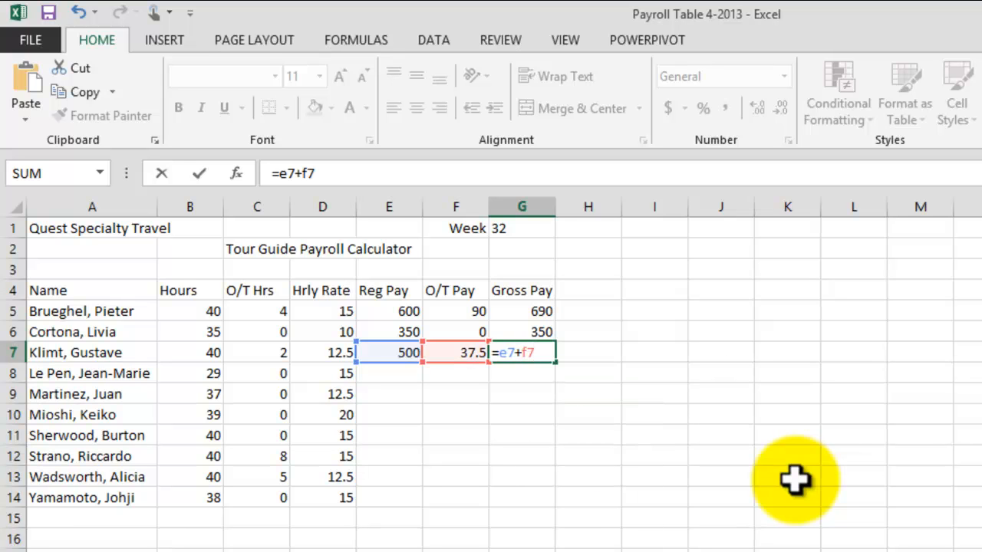
key(Return)
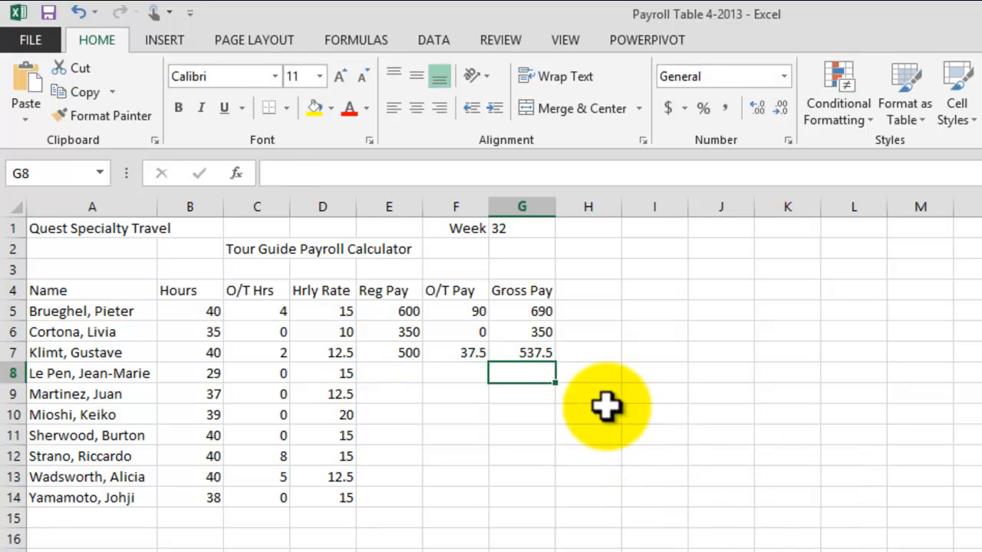
click(528, 355)
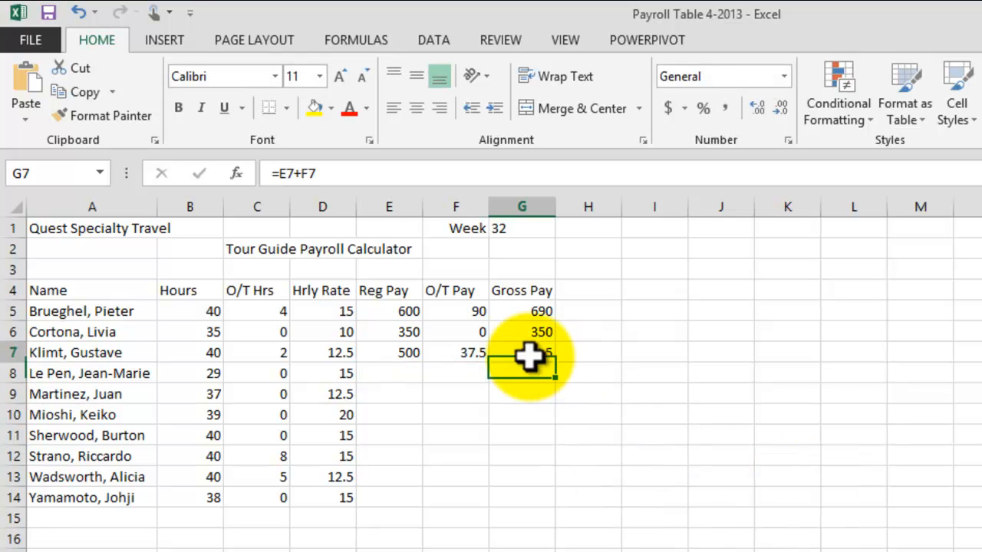
click(654, 474)
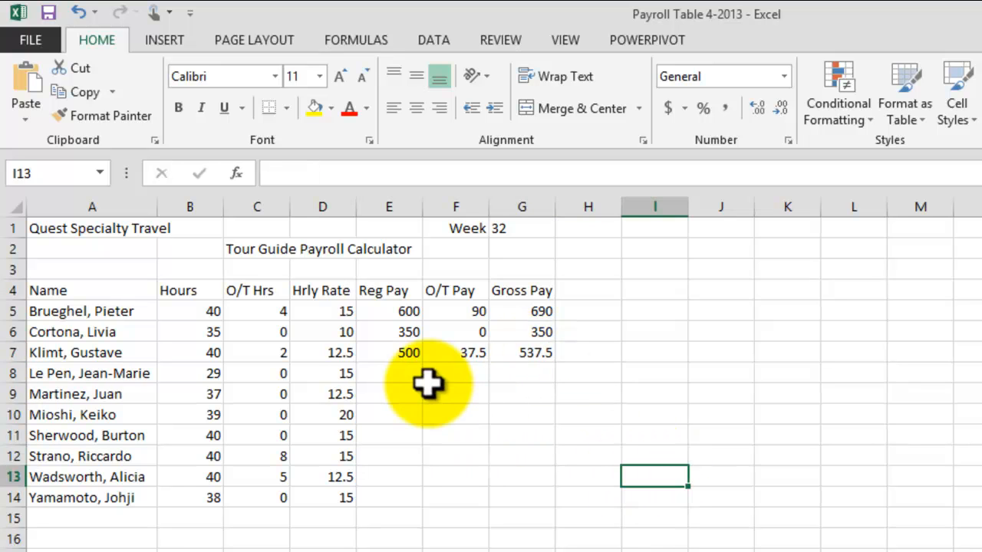
Calculate the fourth employee's regular pay in cell E8 with the formula =B8*D8
click(400, 372)
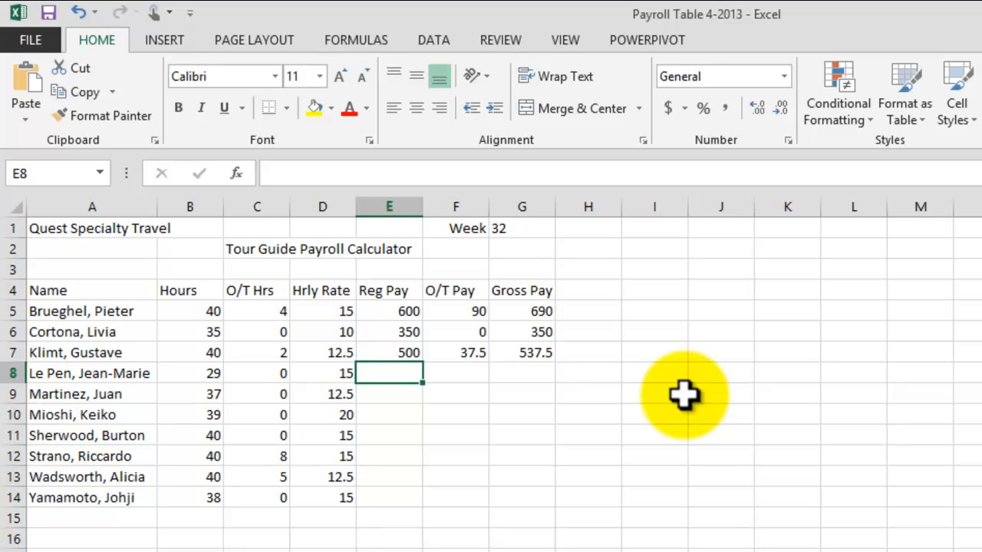
text(=)
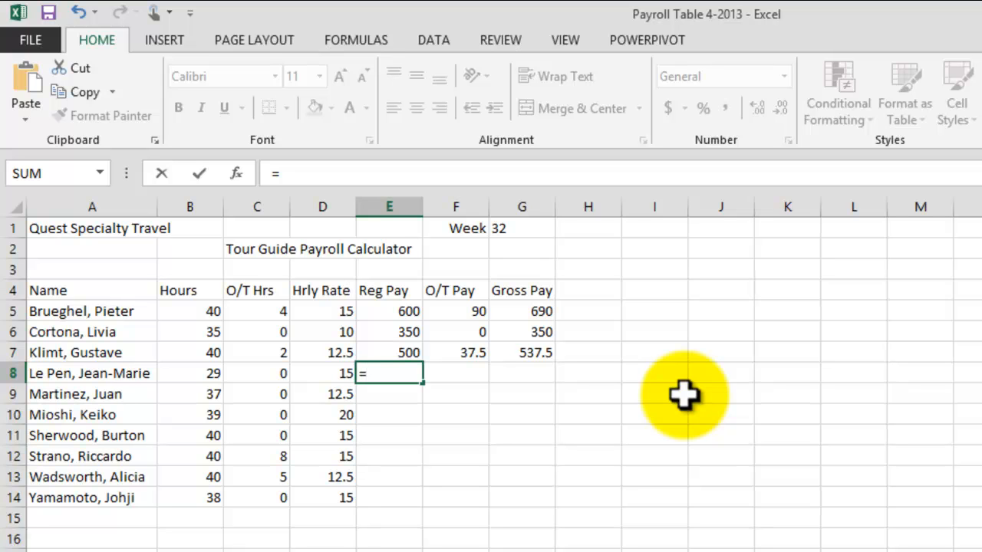
text(b8)
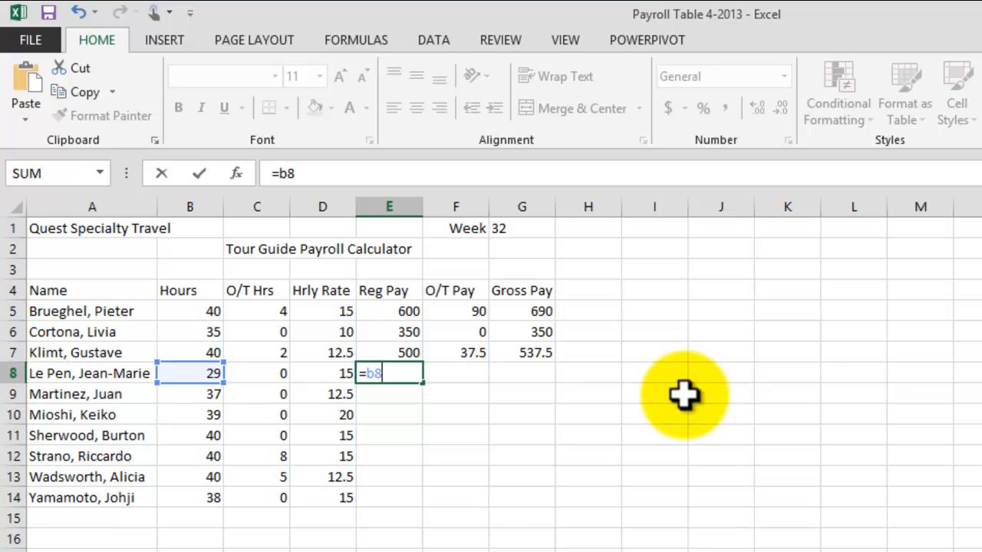
text(*d8)
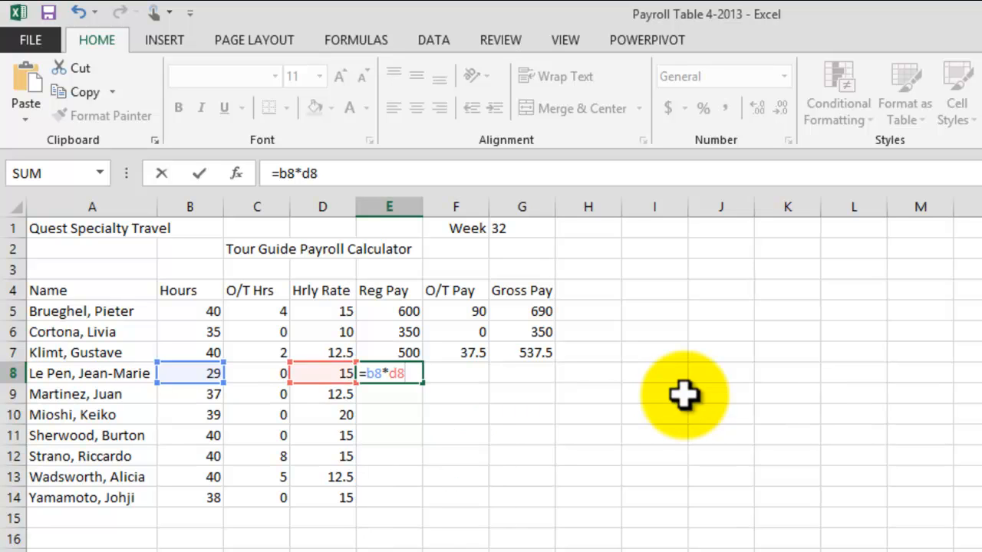
key(Return)
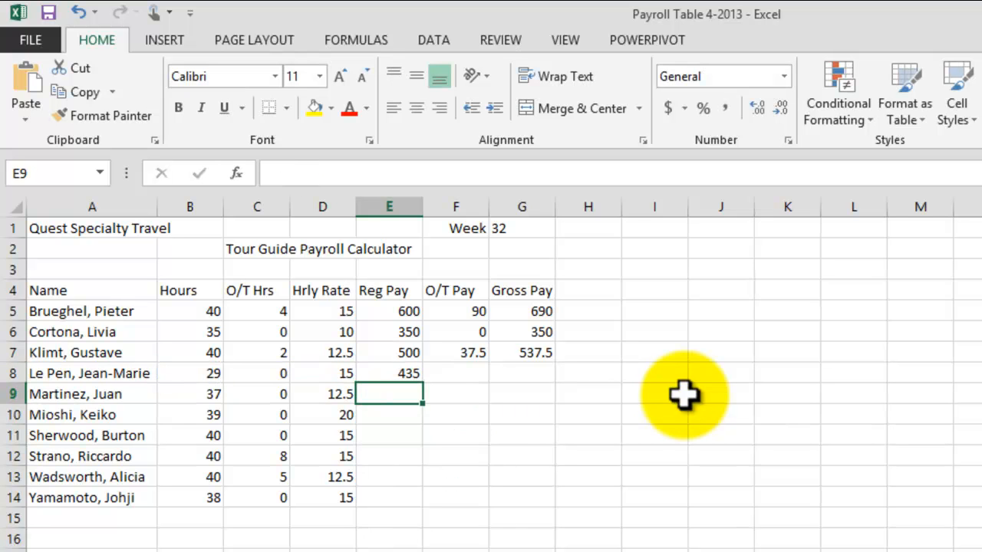
Calculate the fourth employee's overtime pay in cell F8 with the formula =C8*(1.5*D8)
key(Up)
key(Right)
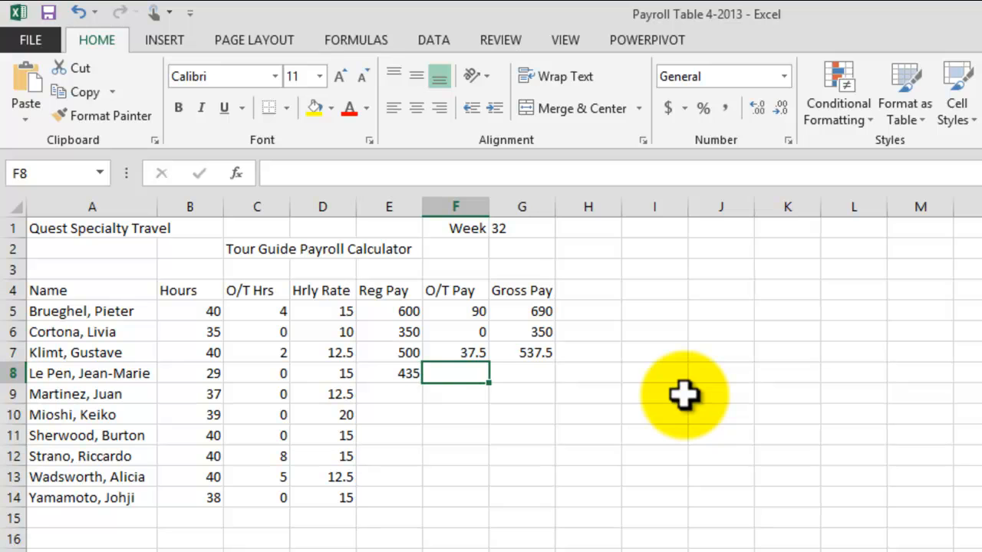
text(=)
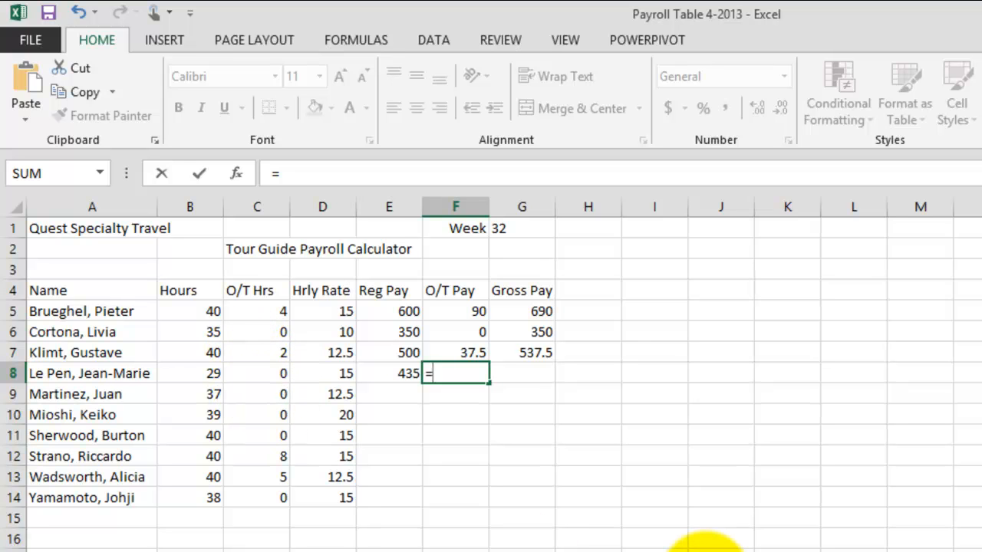
text(c8)
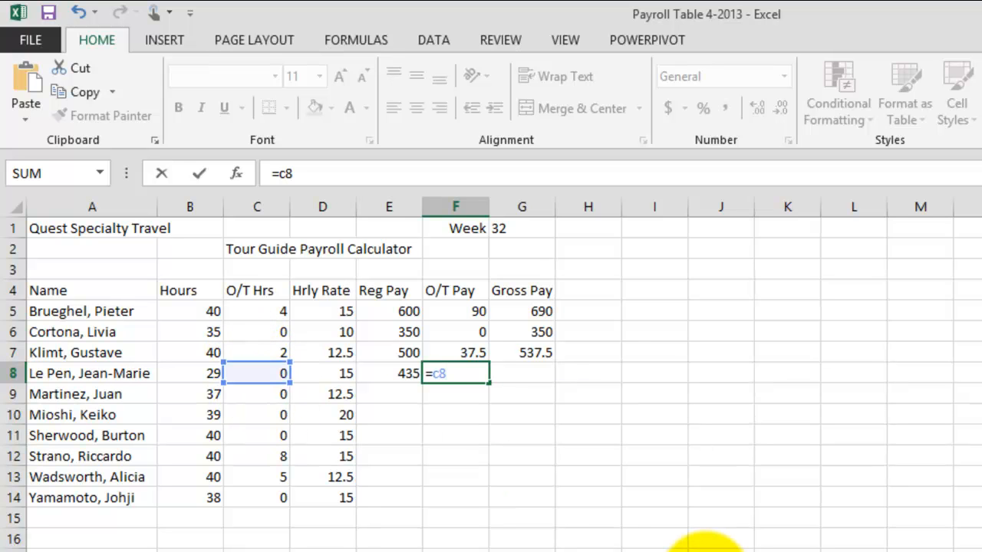
text(*(1.5*)
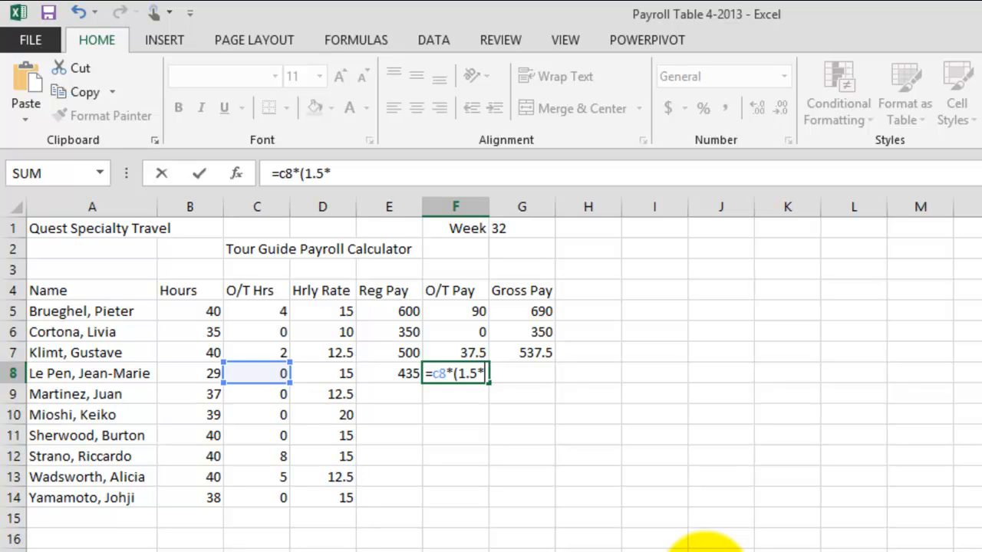
text(d8)
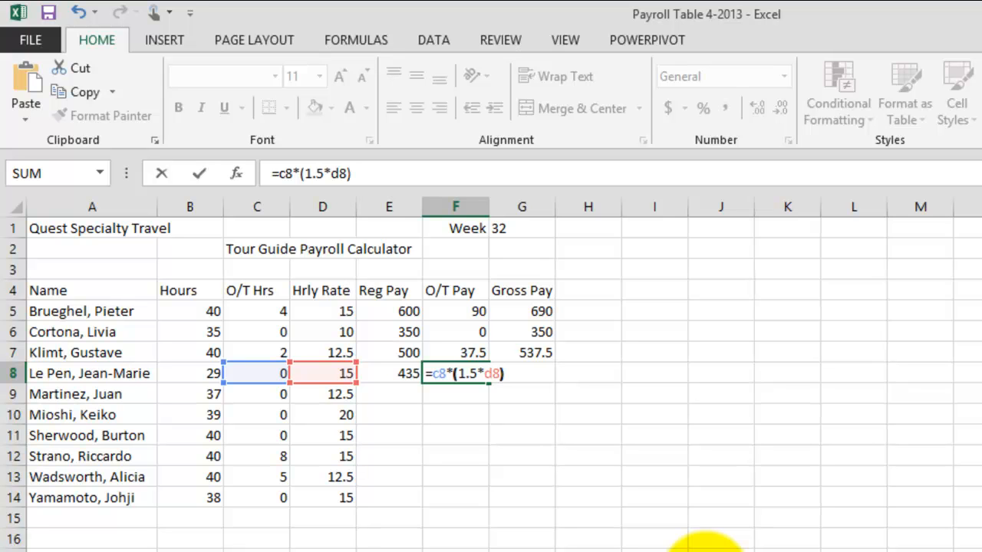
key(Return)
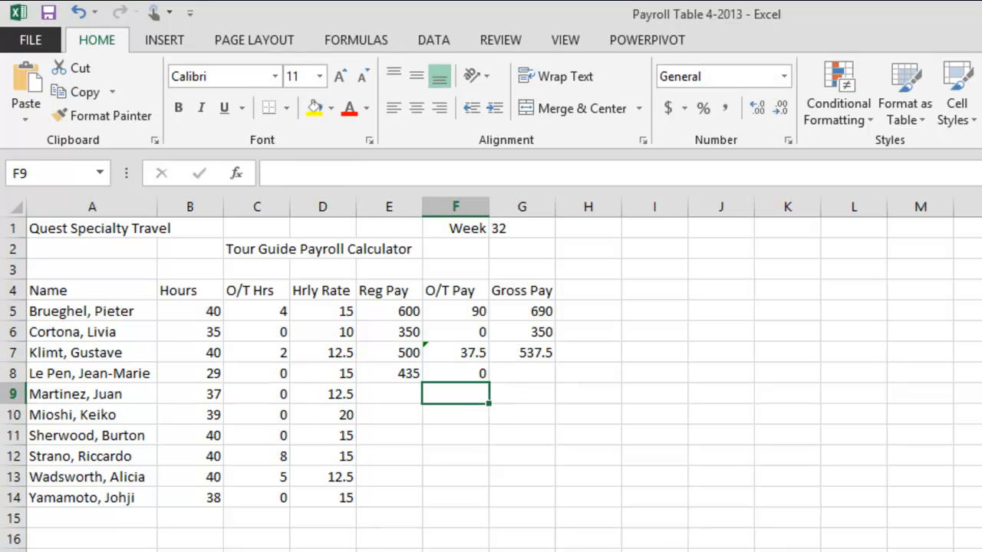
Calculate the fourth employee's gross pay in cell G8 with the formula =E8+F8
click(464, 372)
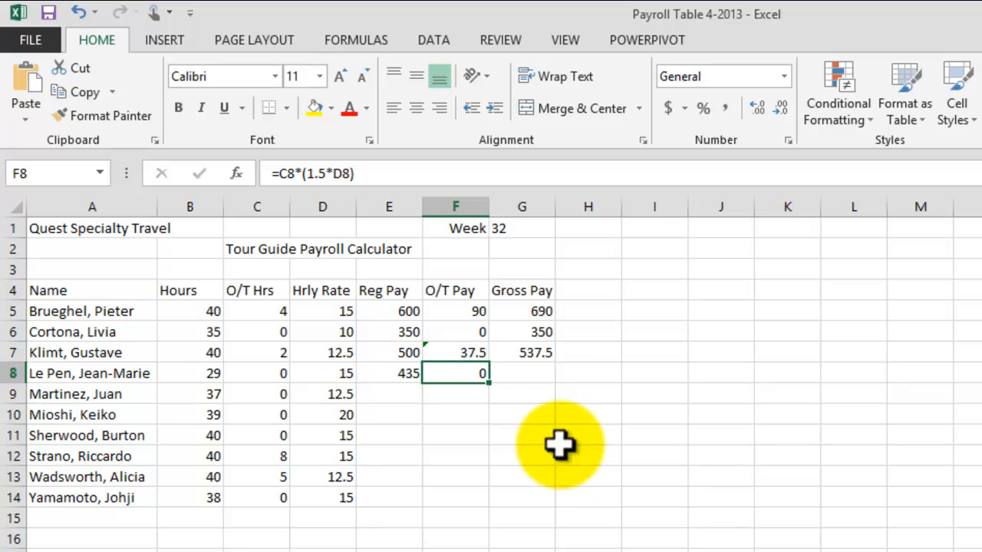
key(Right)
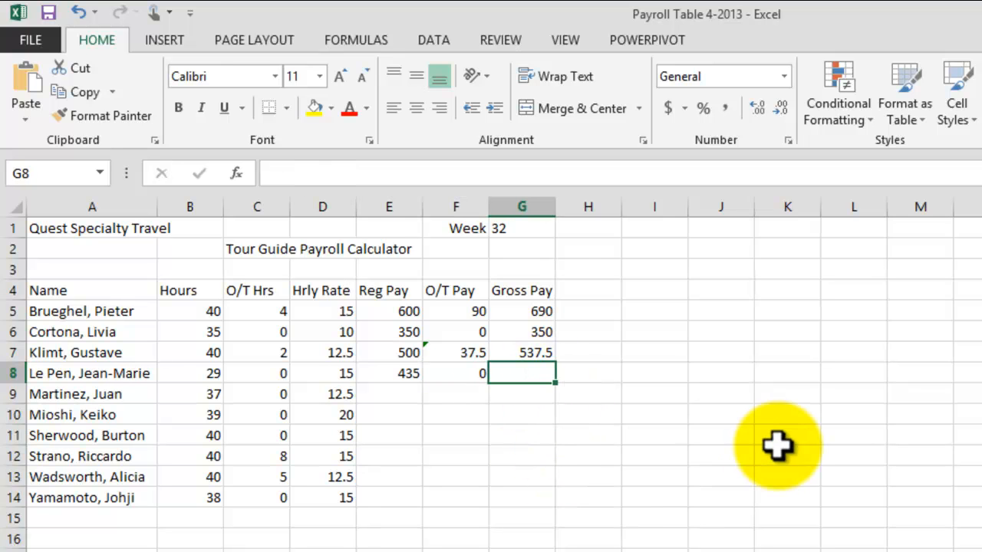
text(=)
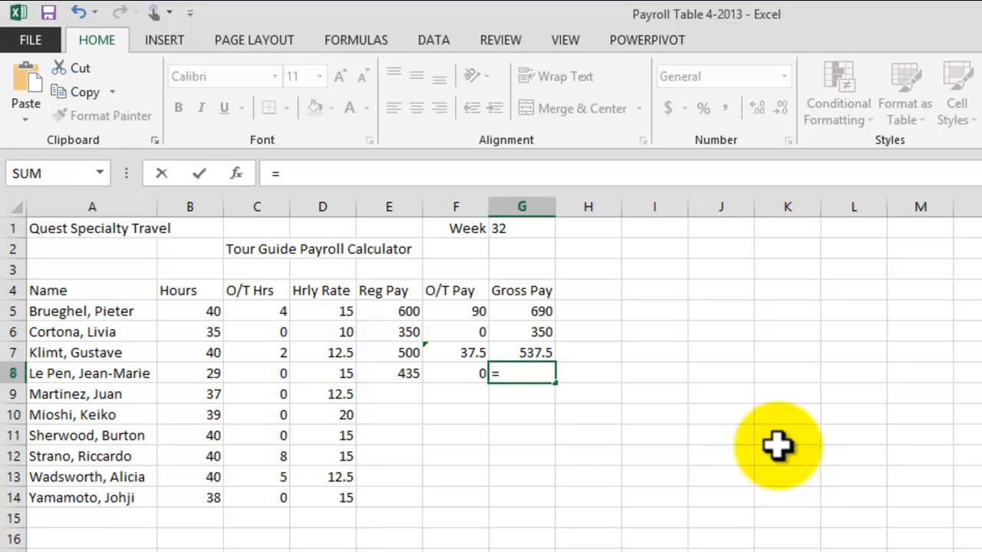
text(e8)
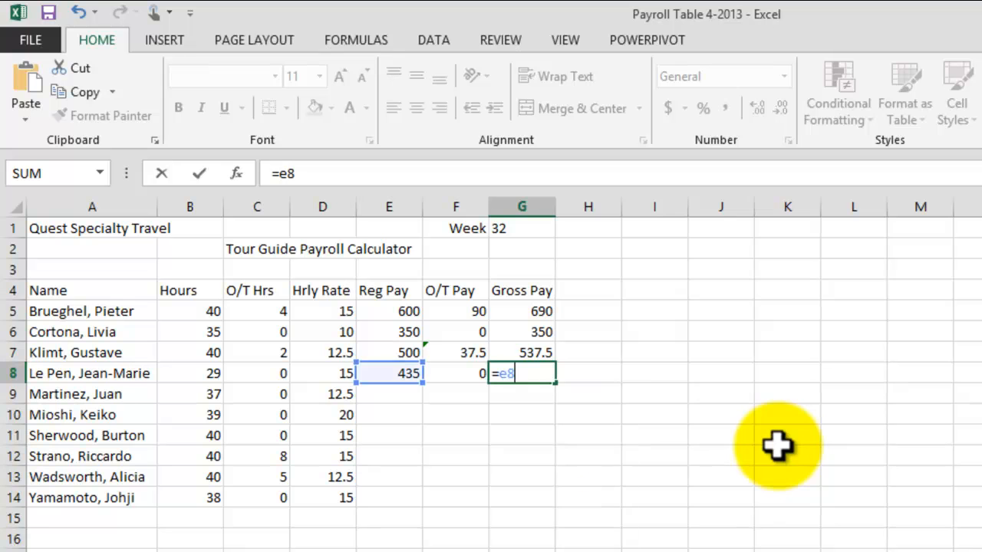
text(+f8)
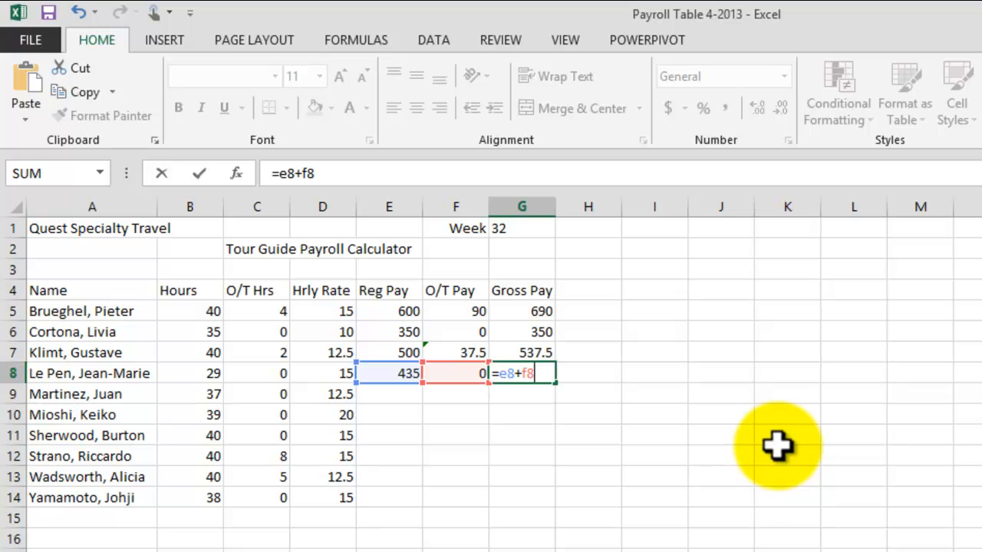
key(Return)
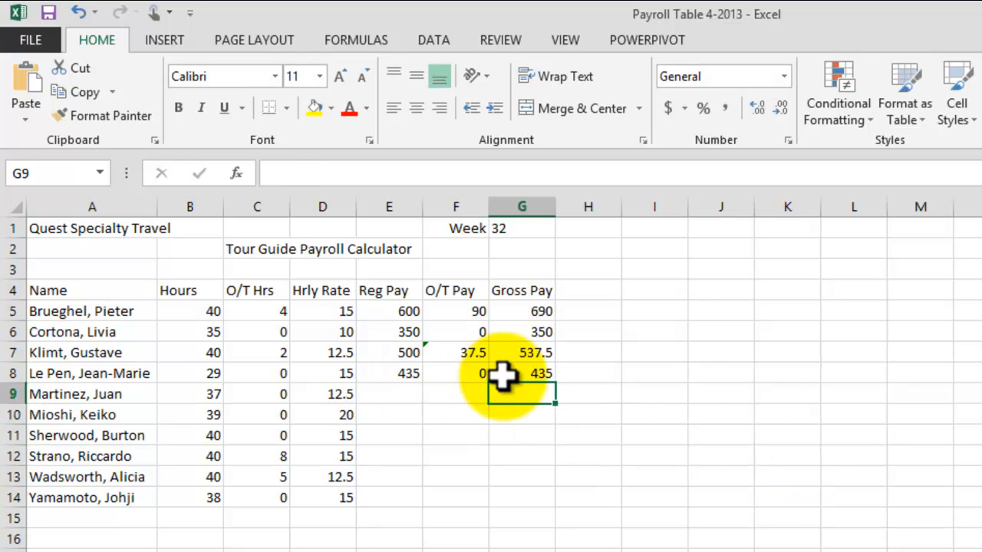
Examine the error indicator on overtime pay cell F7, reading its explanation and the available error options without choosing one
click(460, 375)
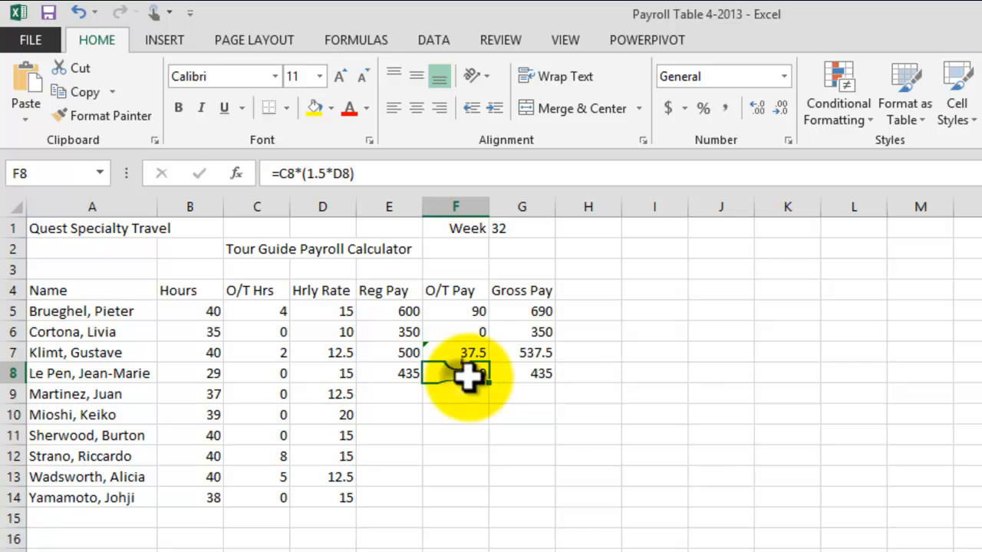
click(704, 431)
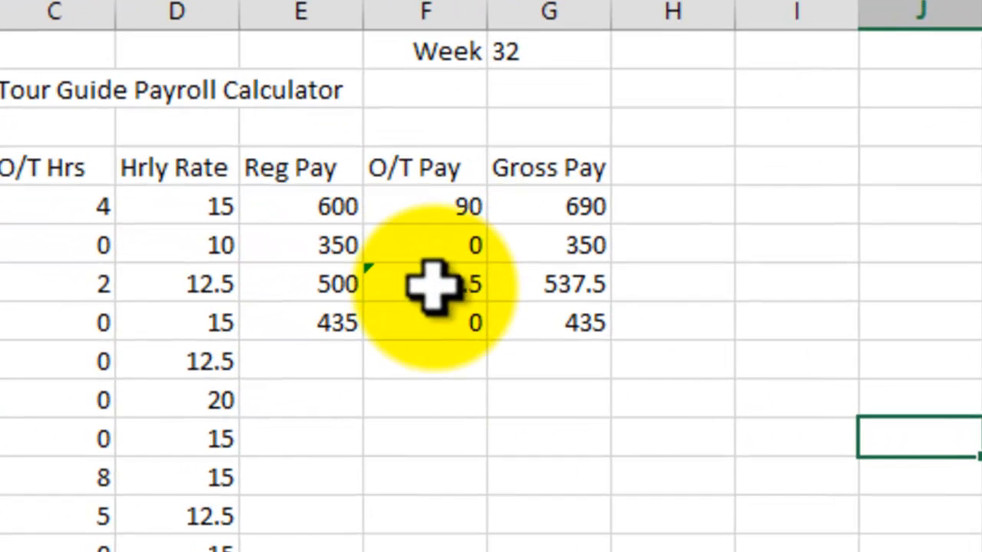
click(458, 352)
click(981, 476)
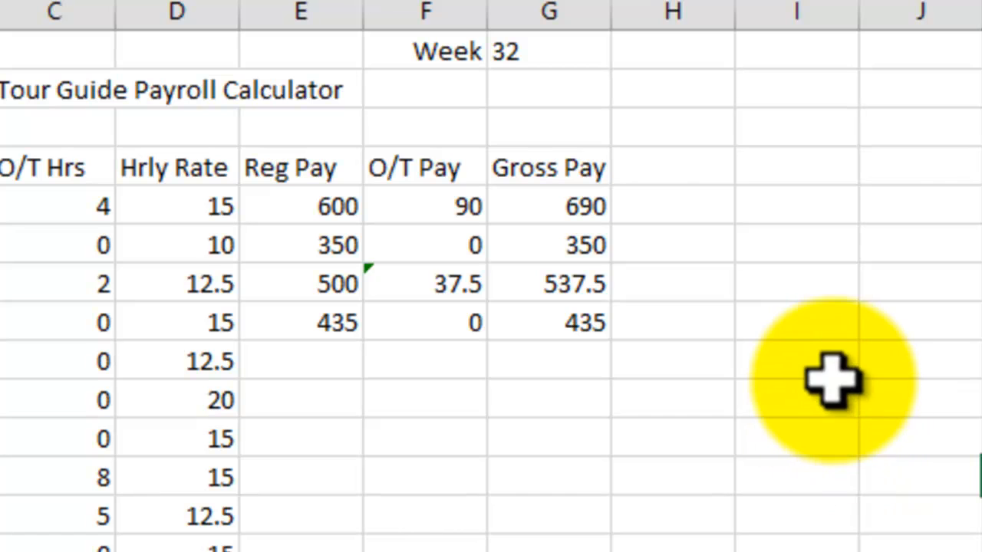
click(402, 284)
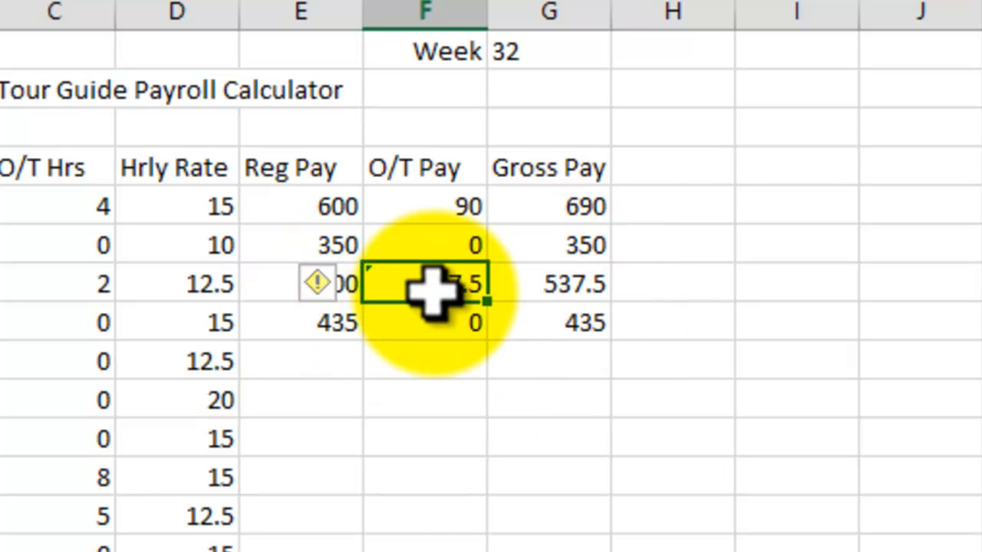
click(913, 541)
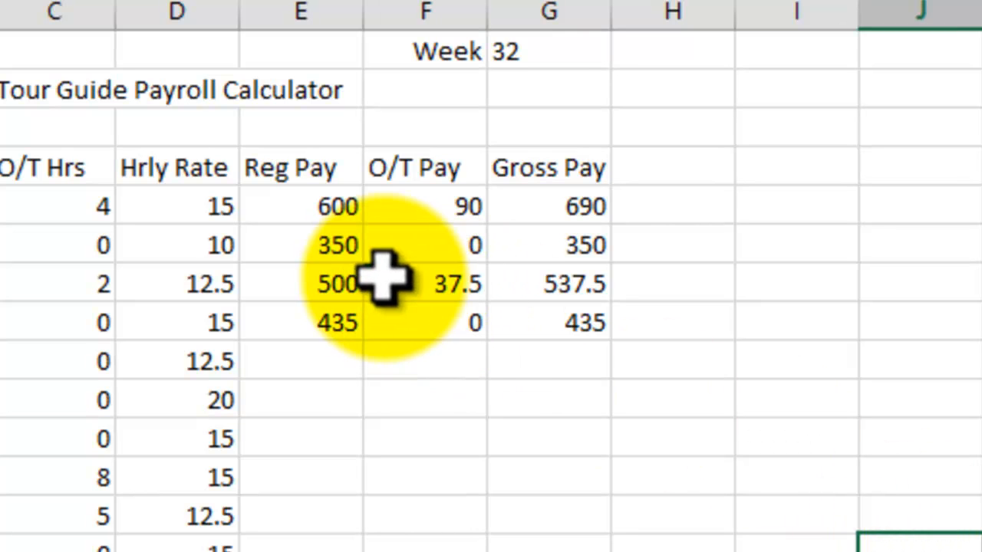
click(406, 276)
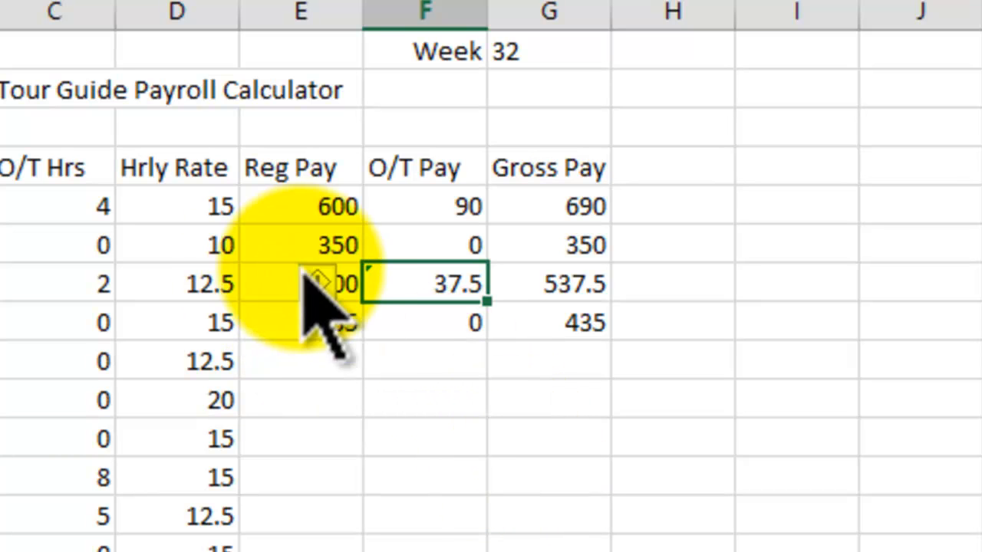
mouse_move(319, 282)
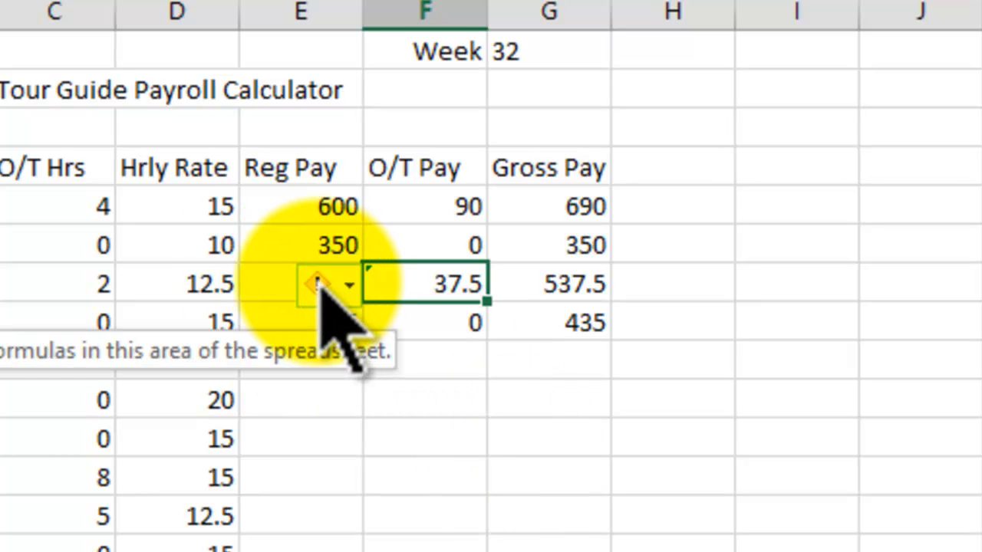
click(347, 286)
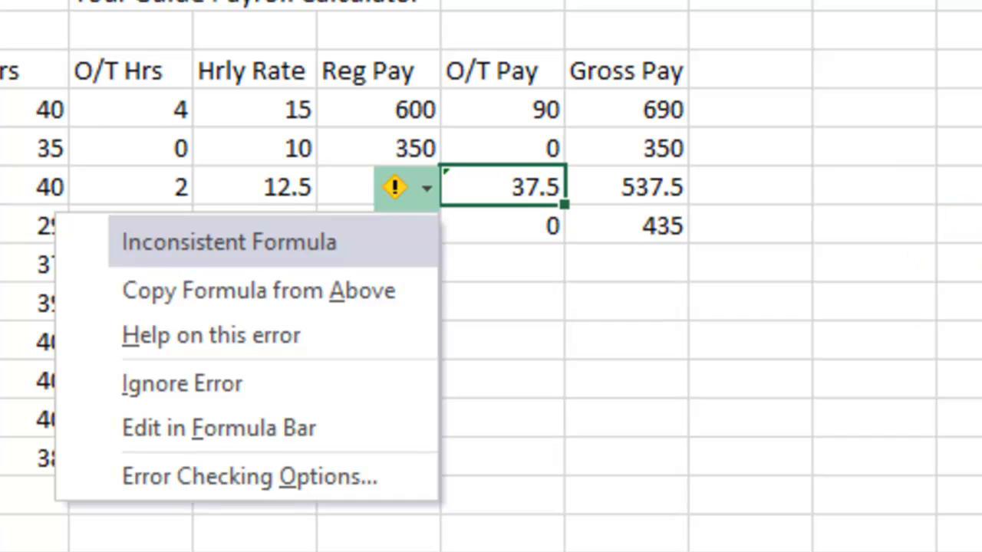
click(978, 280)
Compare the overtime pay formula in F7 with those in F6 and F8, leaving all three formulas as they are
click(504, 189)
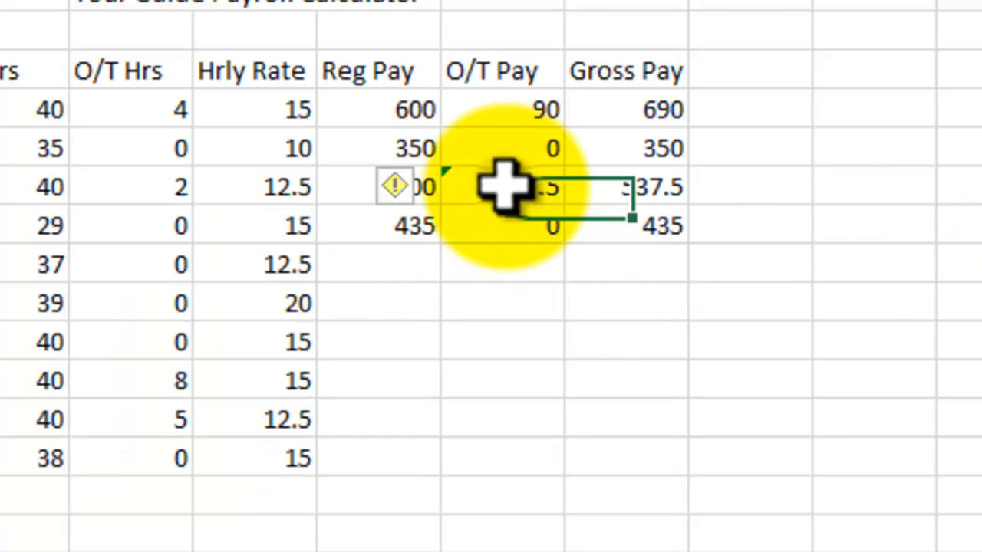
key(F2)
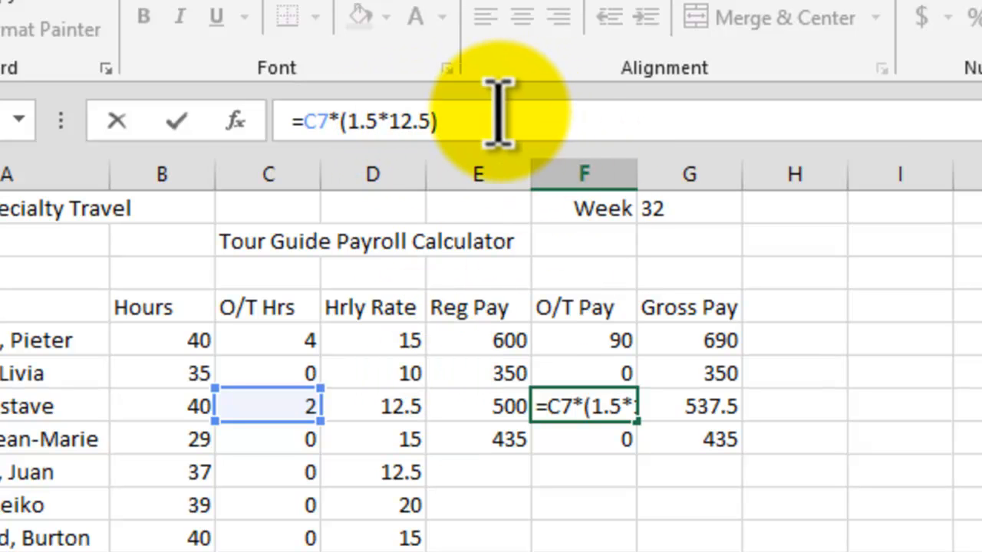
key(Return)
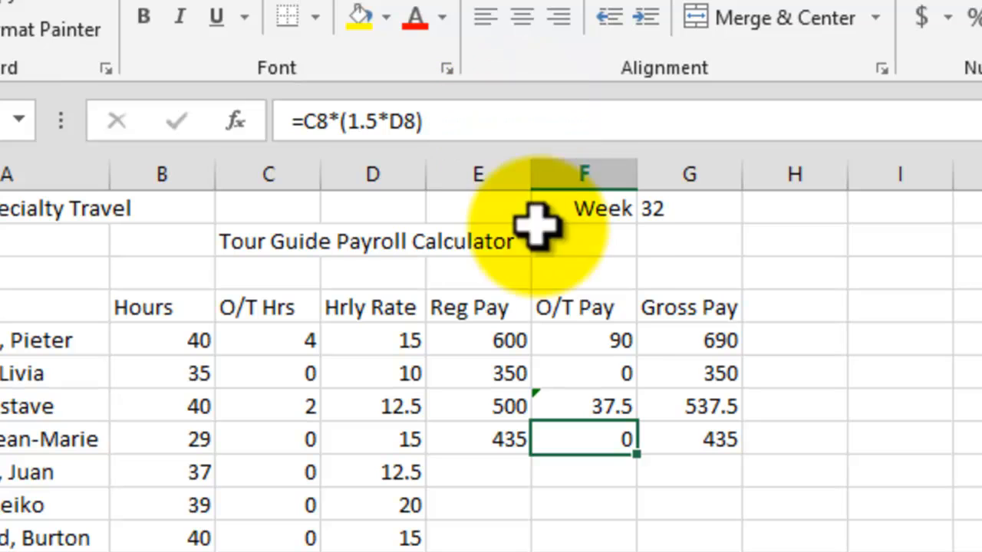
click(580, 376)
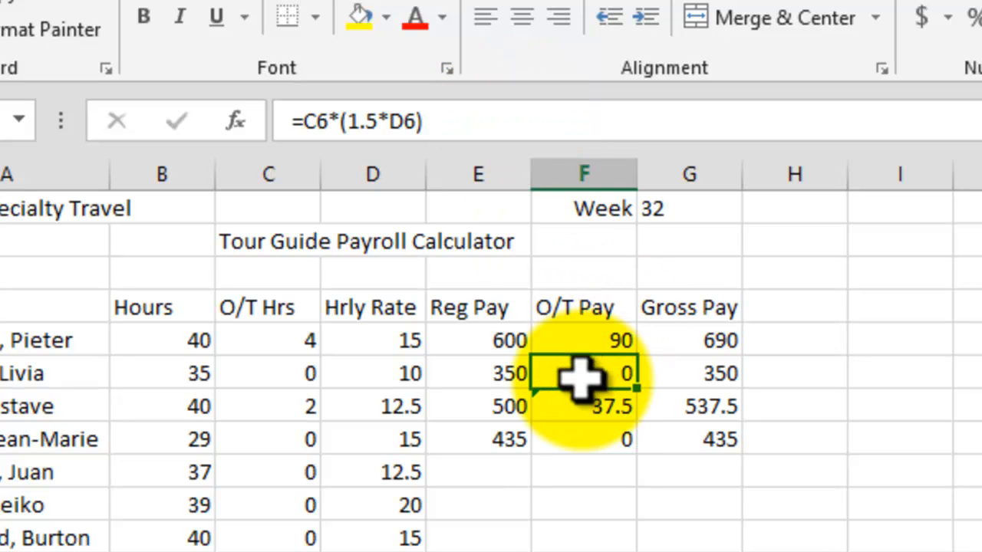
click(425, 123)
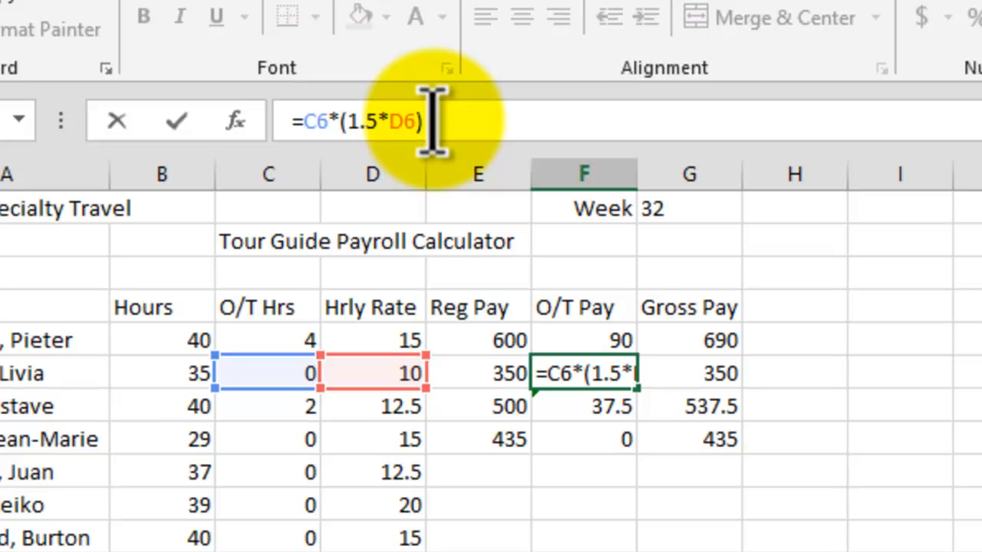
key(Return)
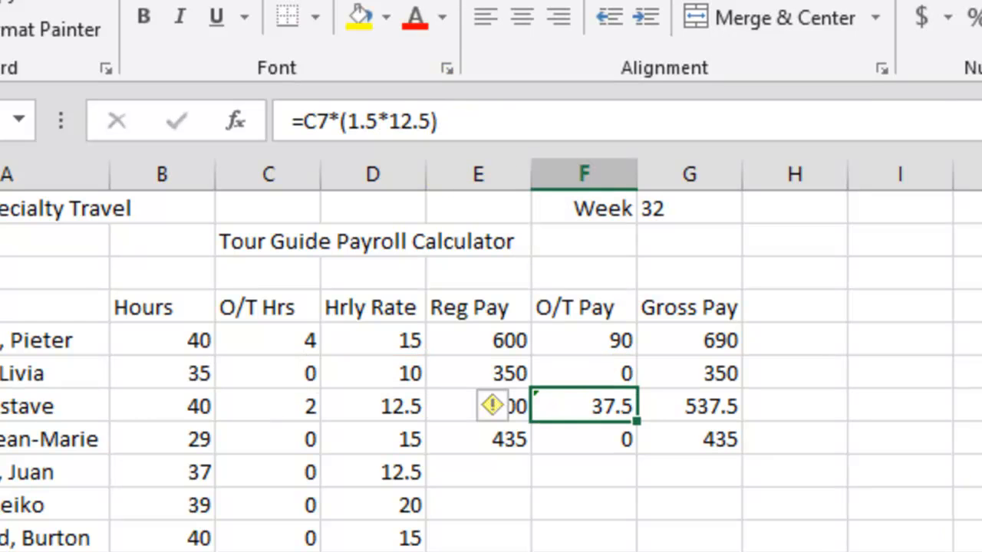
click(935, 550)
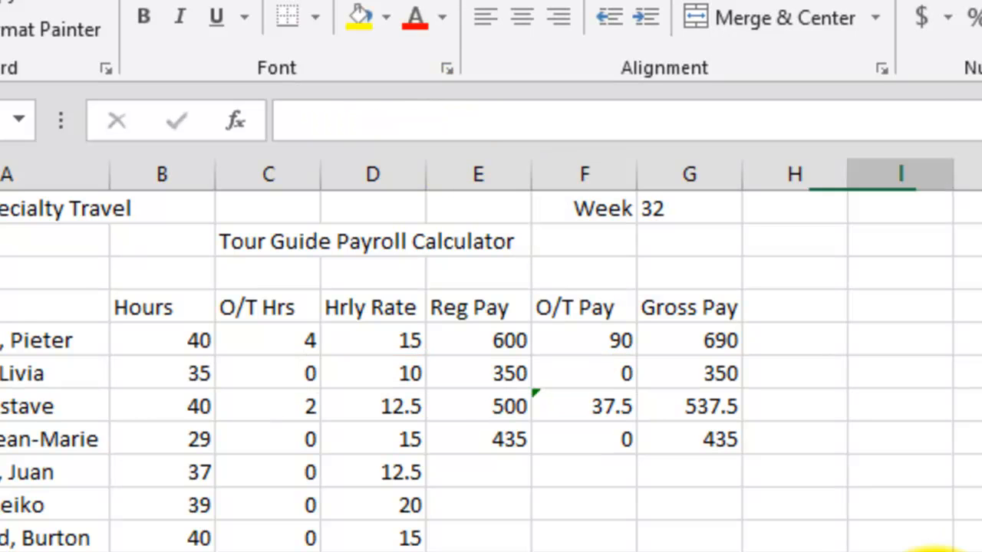
click(591, 443)
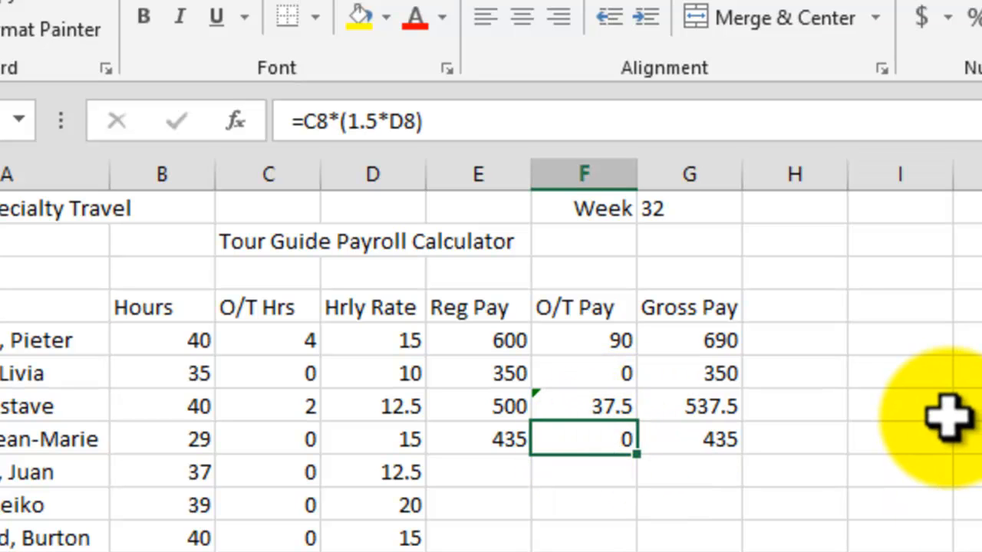
click(587, 395)
key(ctrl+c)
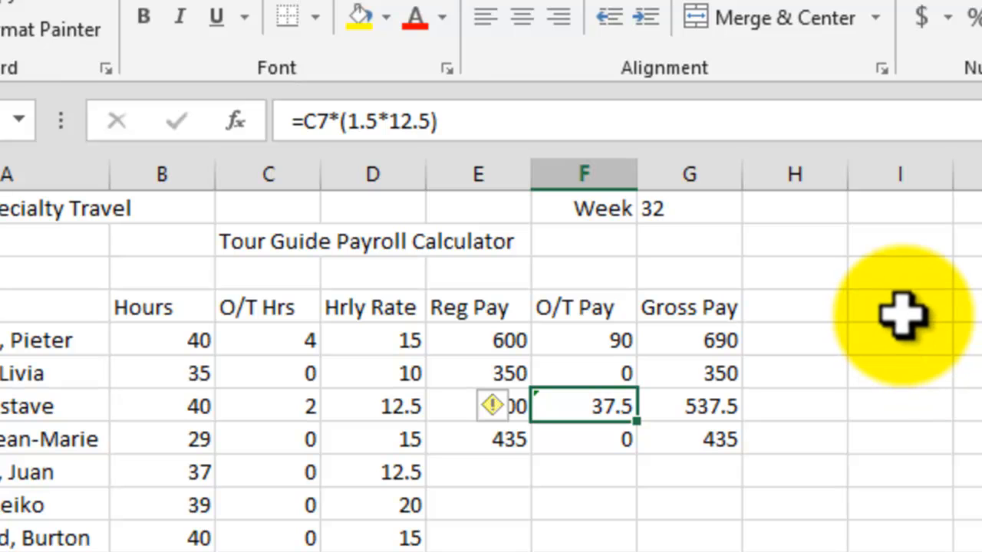
click(920, 308)
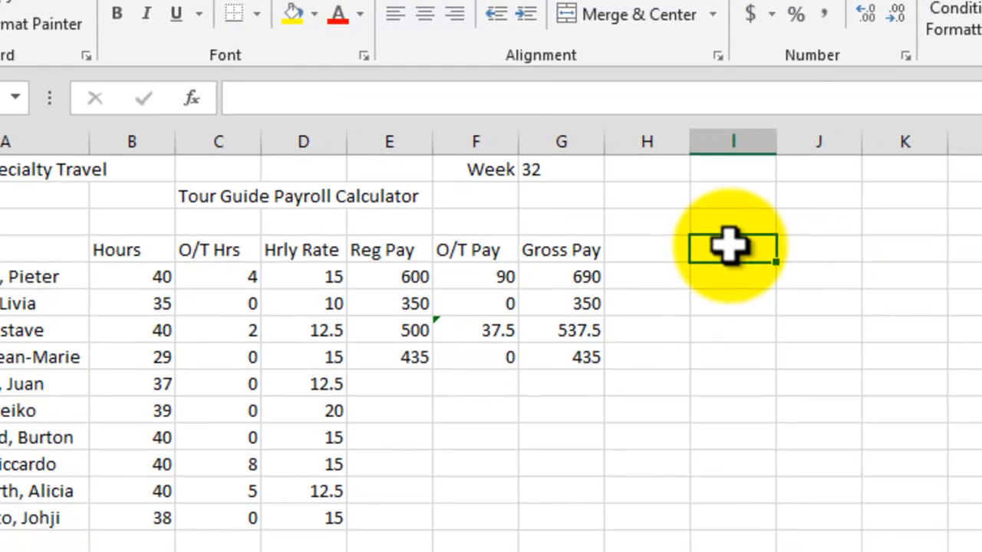
drag(729, 246, 741, 537)
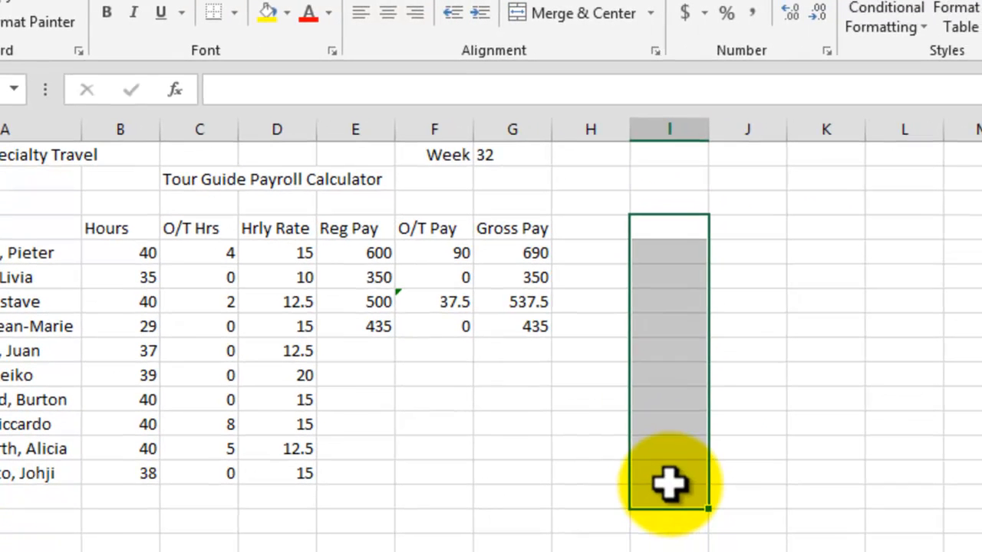
click(724, 545)
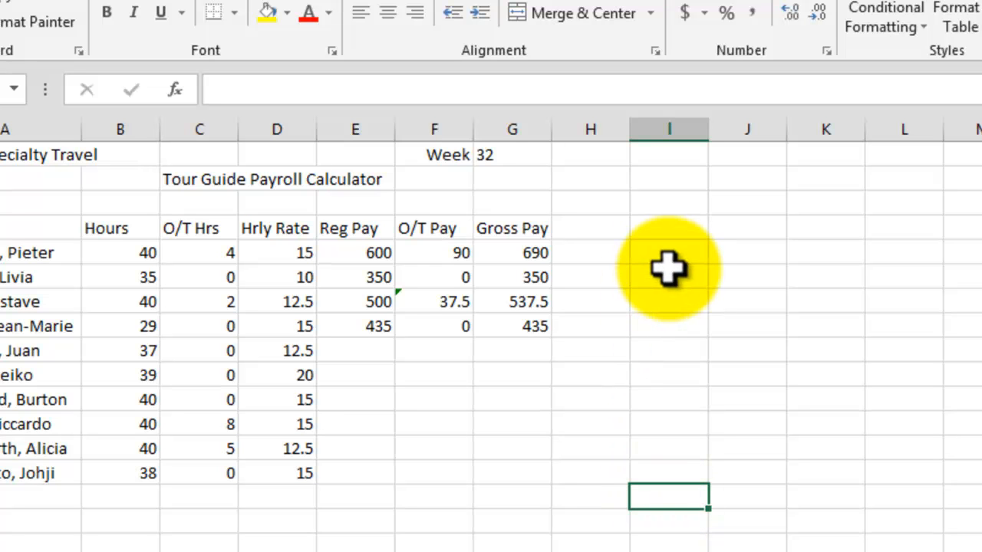
Ignore the inconsistent formula error flagged on overtime pay cell F7
click(420, 304)
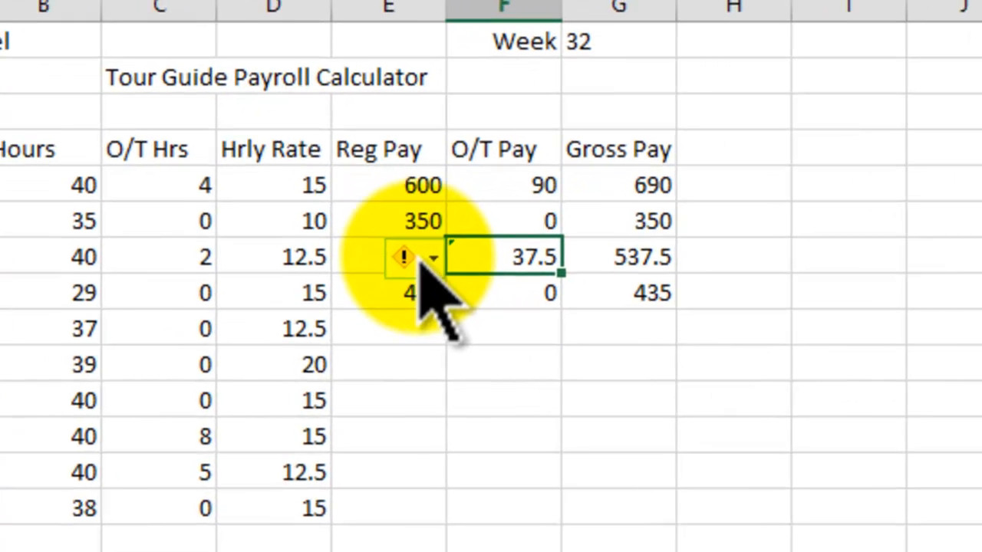
click(375, 303)
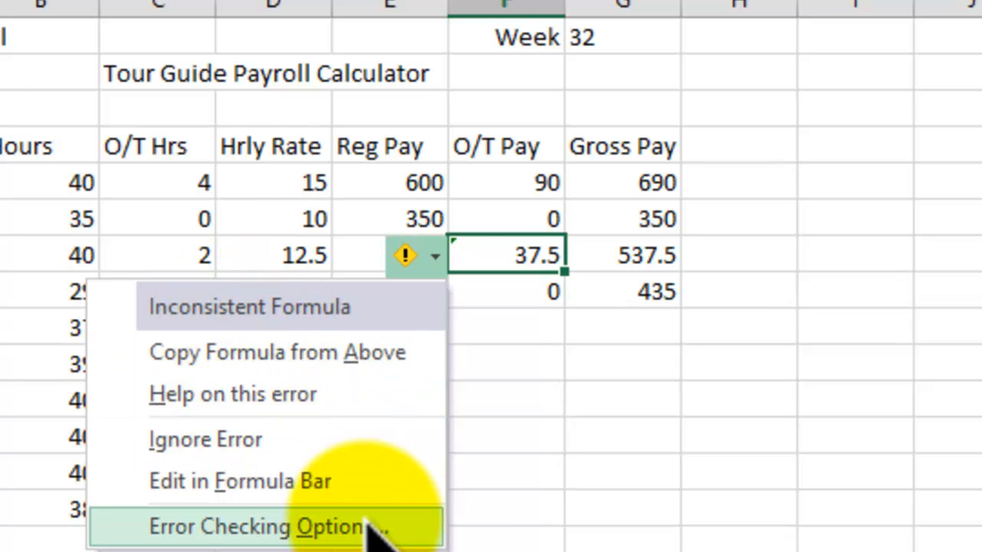
click(259, 442)
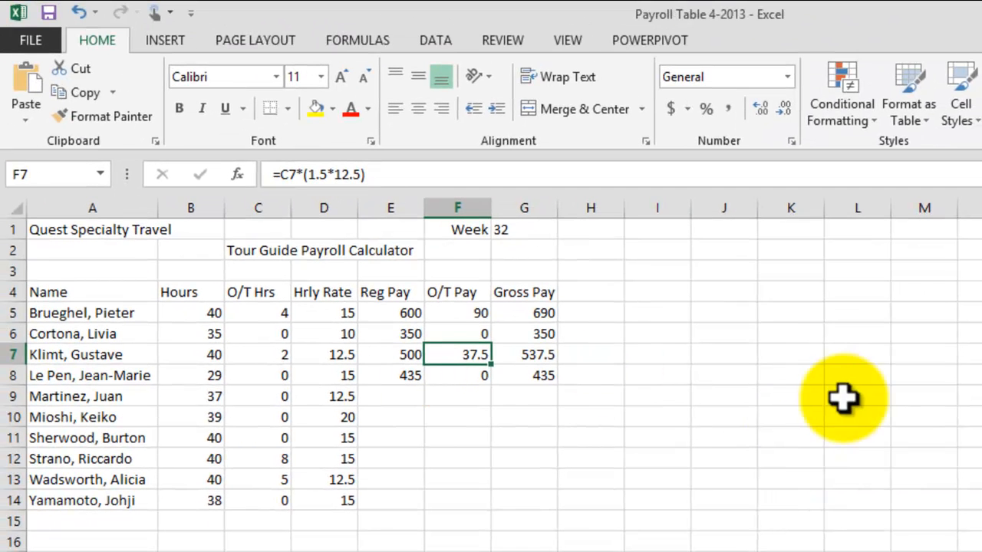
click(836, 414)
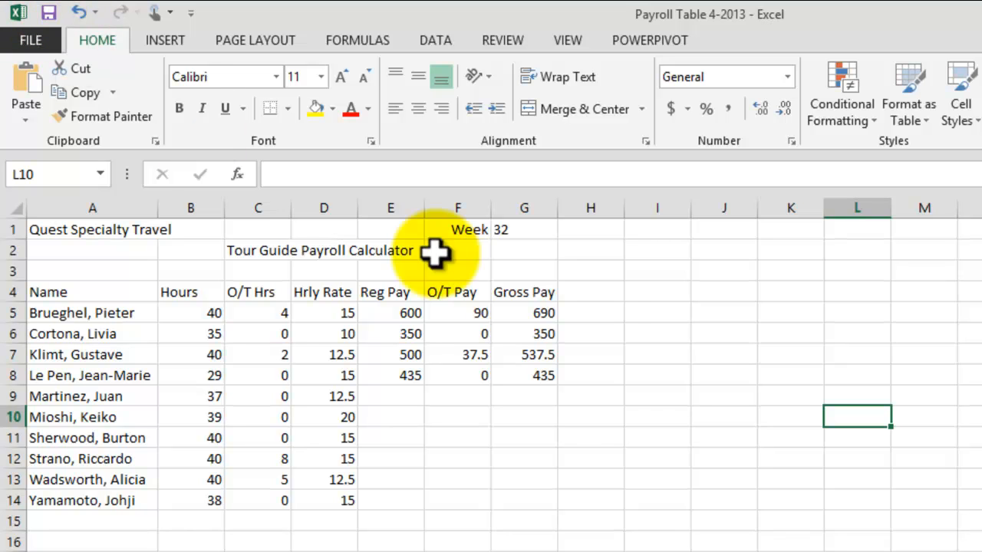
click(641, 519)
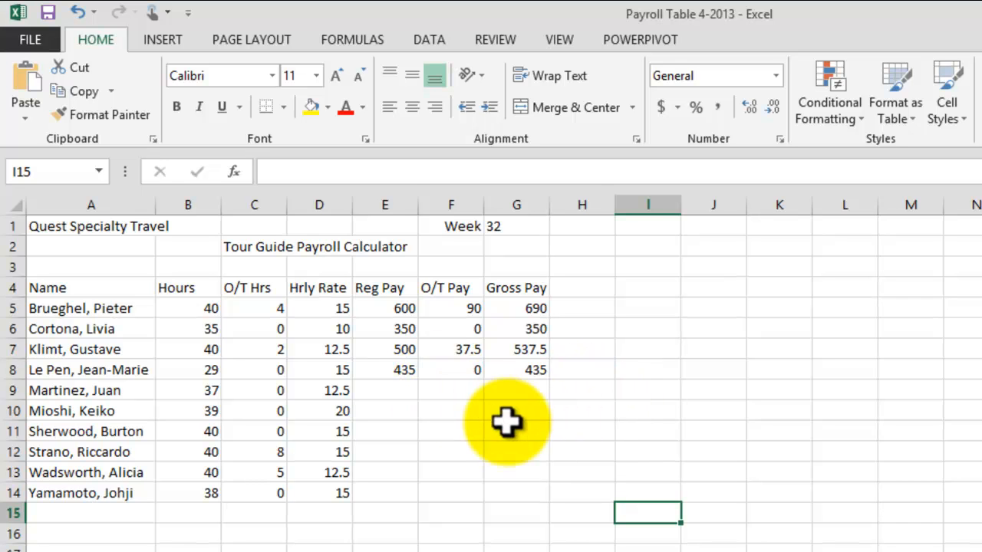
Check the Day 4 topic list in Notepad and return to cell E9 of the payroll workbook in Excel
key(alt+Tab)
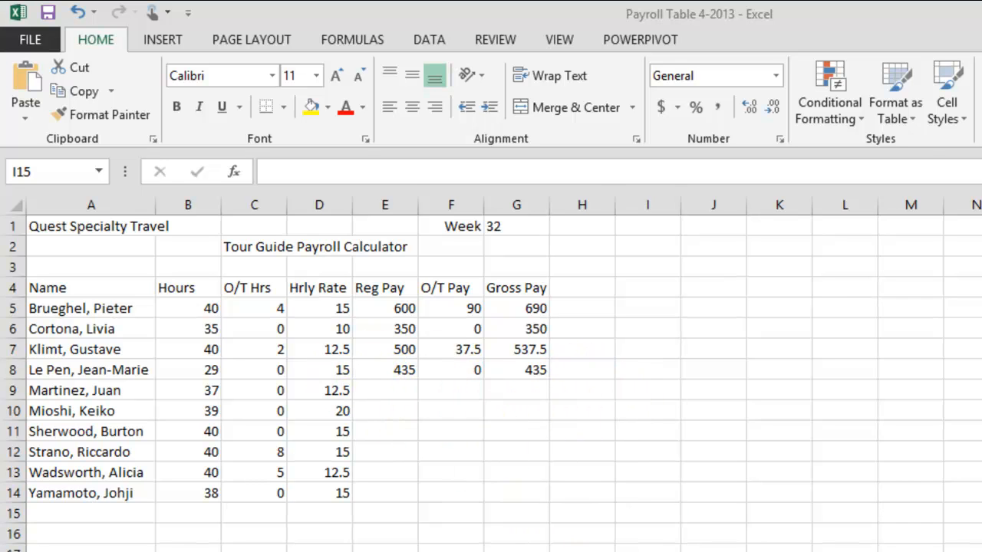
drag(623, 153, 973, 165)
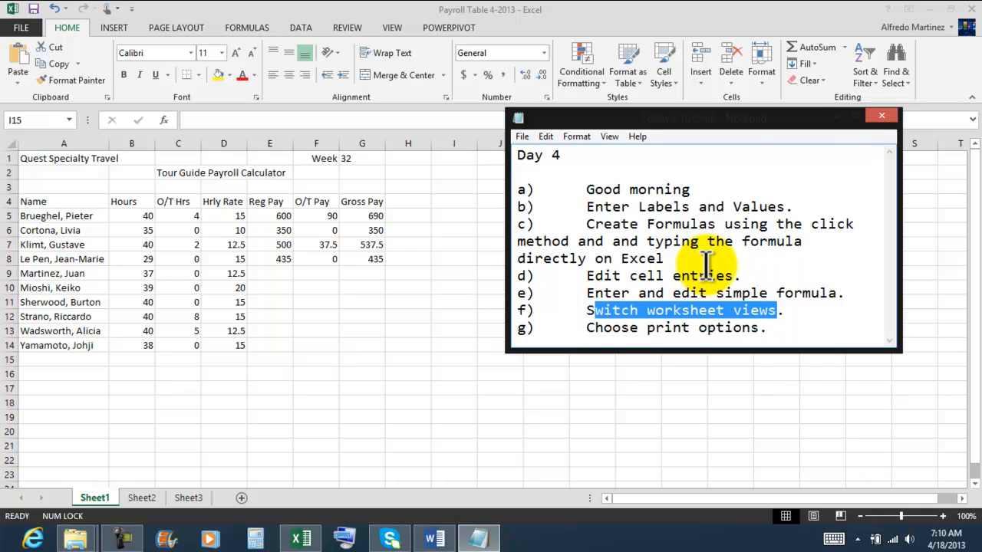
click(837, 117)
click(270, 273)
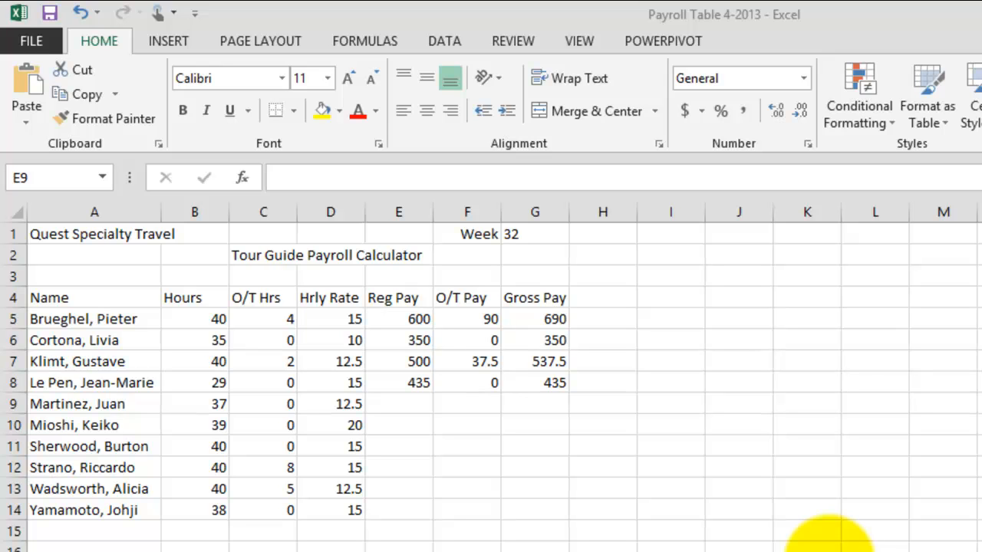
click(401, 401)
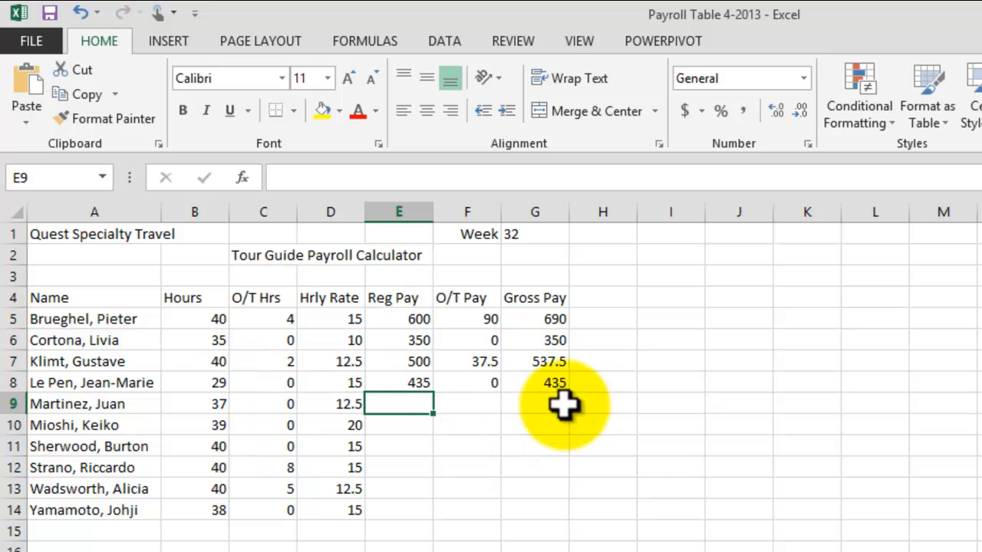
Enter the label Auto Sum in cell J6 and compare its contents with the regular pay formula in E8
click(664, 550)
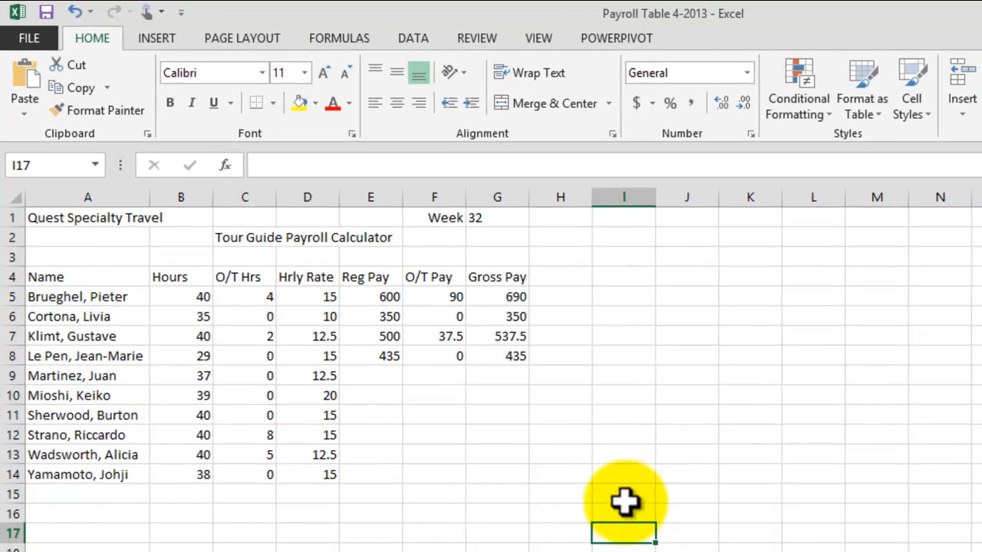
click(690, 317)
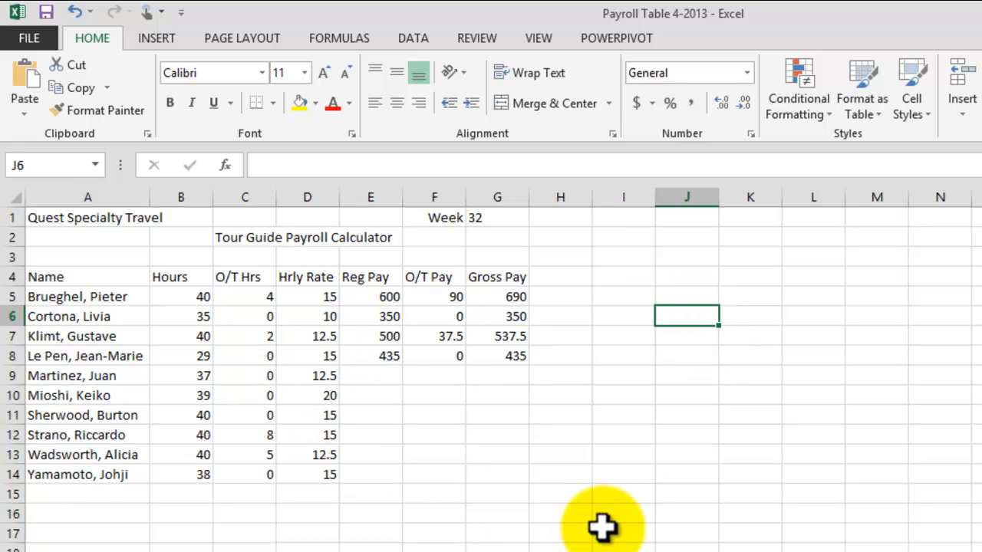
text(Auto Sum)
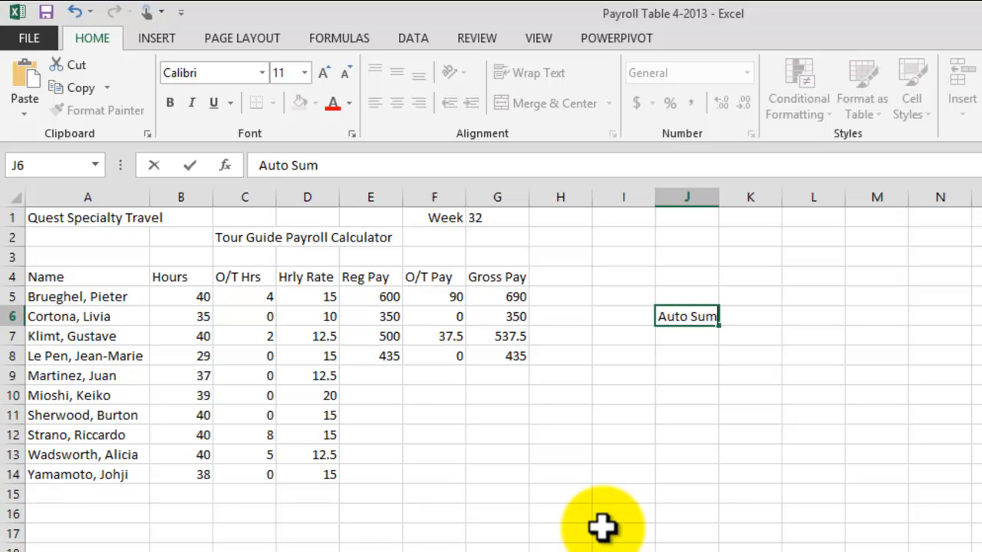
key(Return)
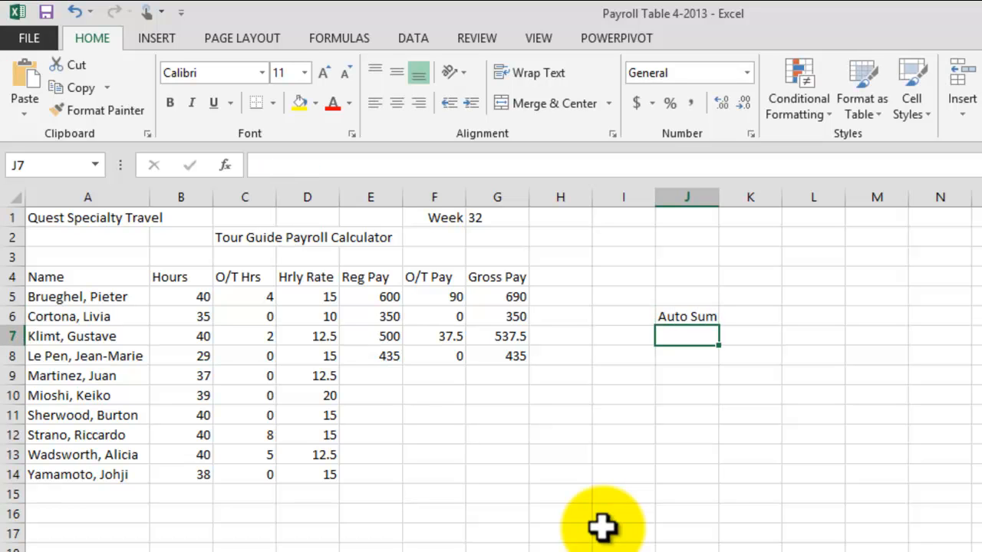
click(700, 317)
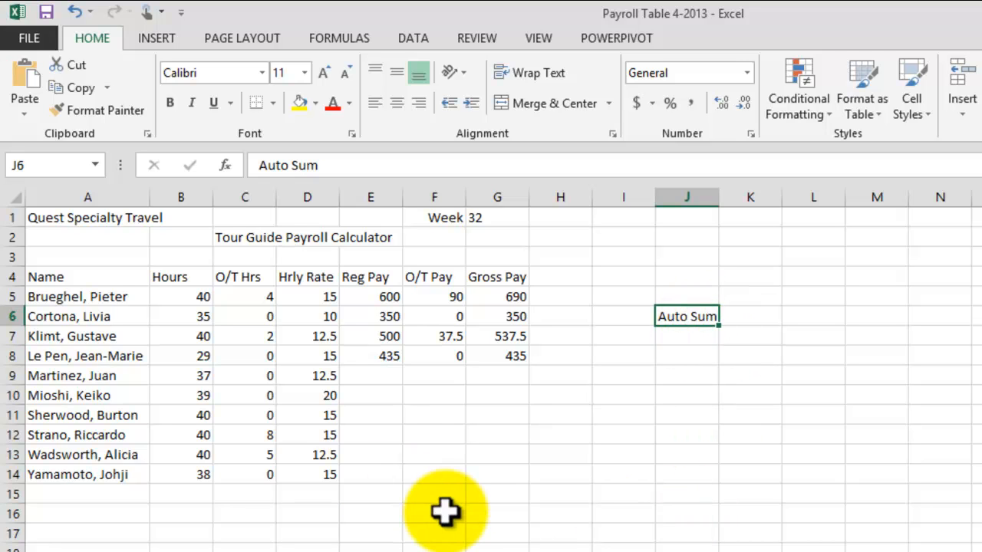
click(385, 356)
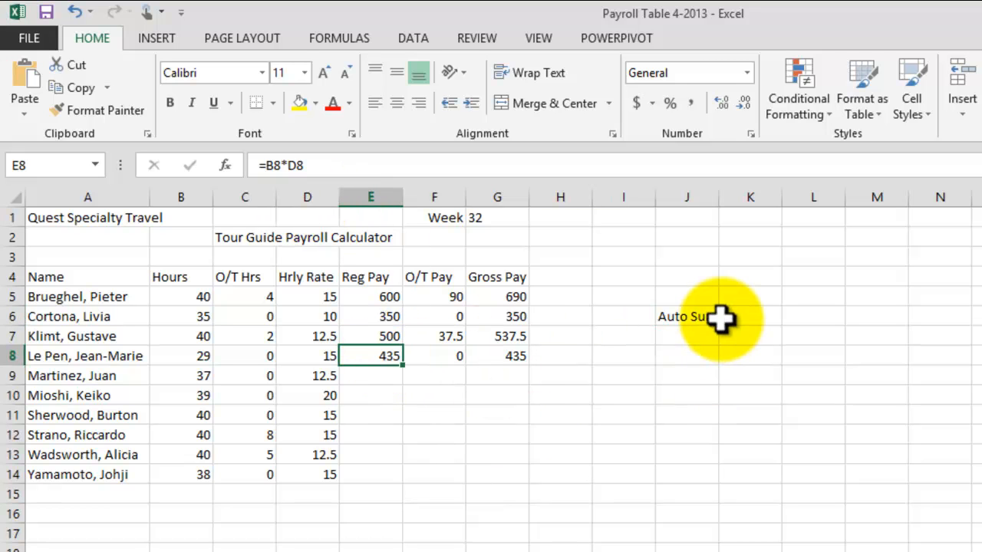
click(682, 318)
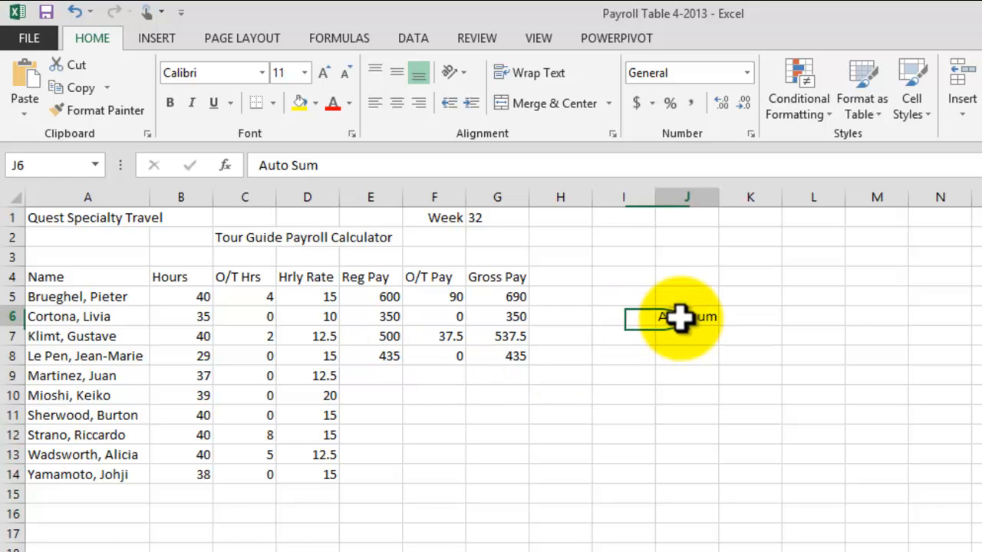
Enter the note "Fill Handle" in cell J8, below the Auto Sum note
key(ctrl+c)
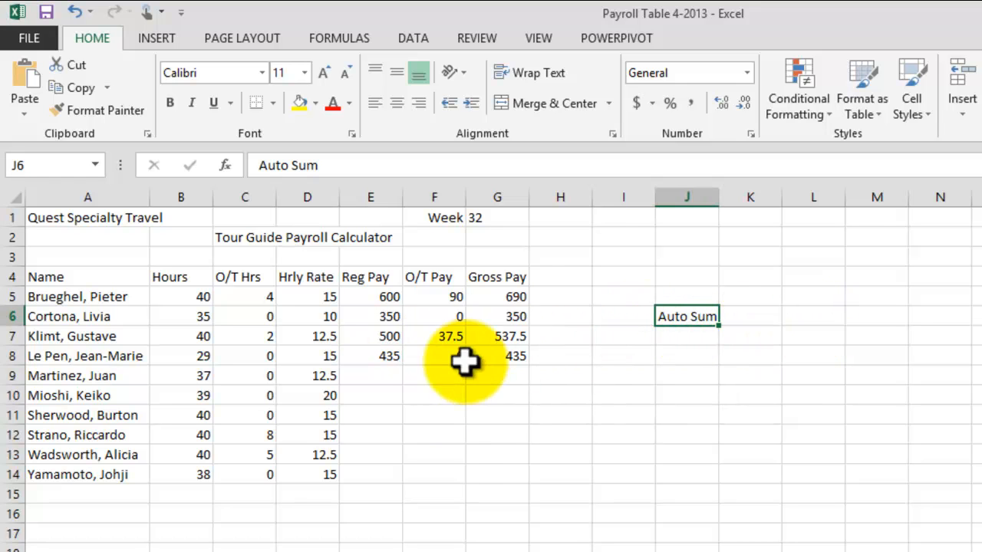
click(373, 375)
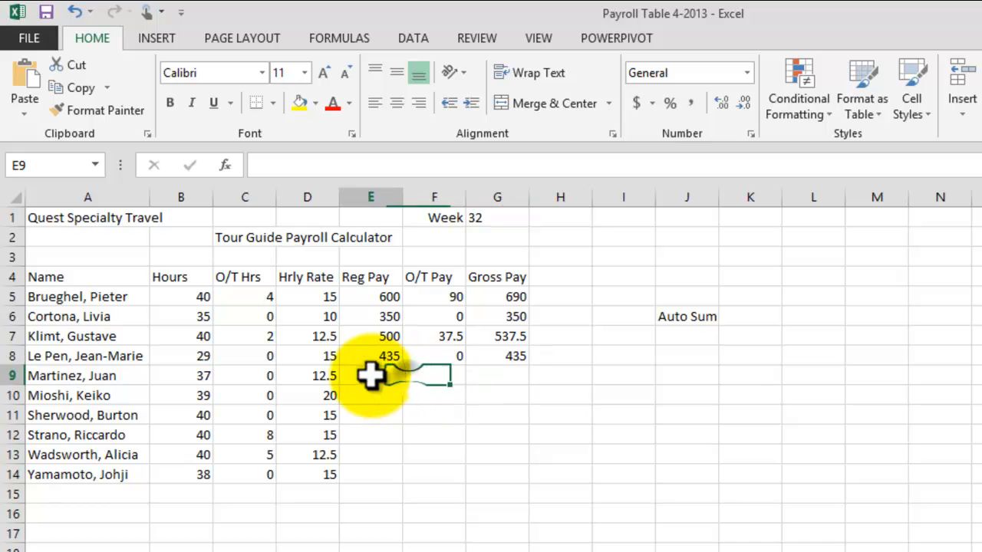
click(685, 358)
text(F)
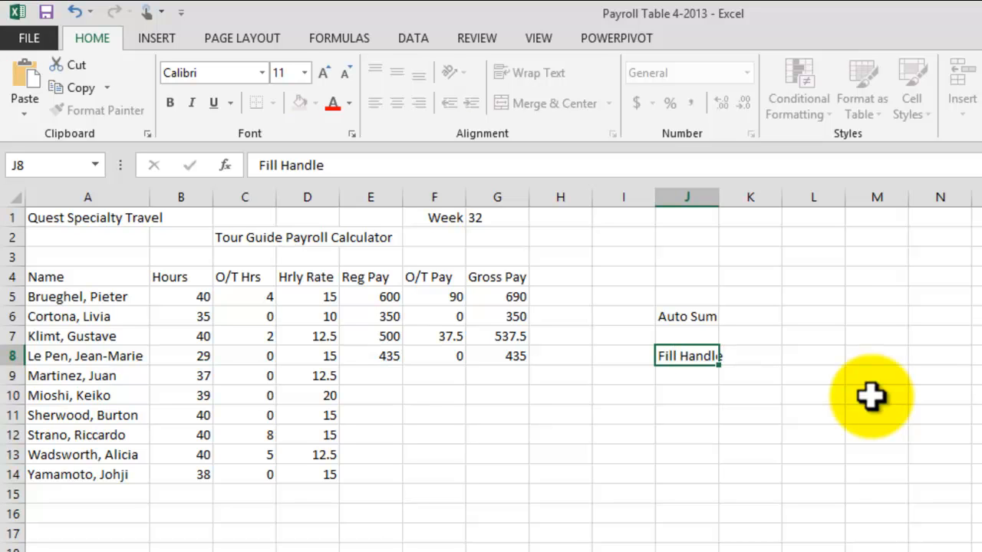
text(ill Handle)
key(Return)
click(804, 430)
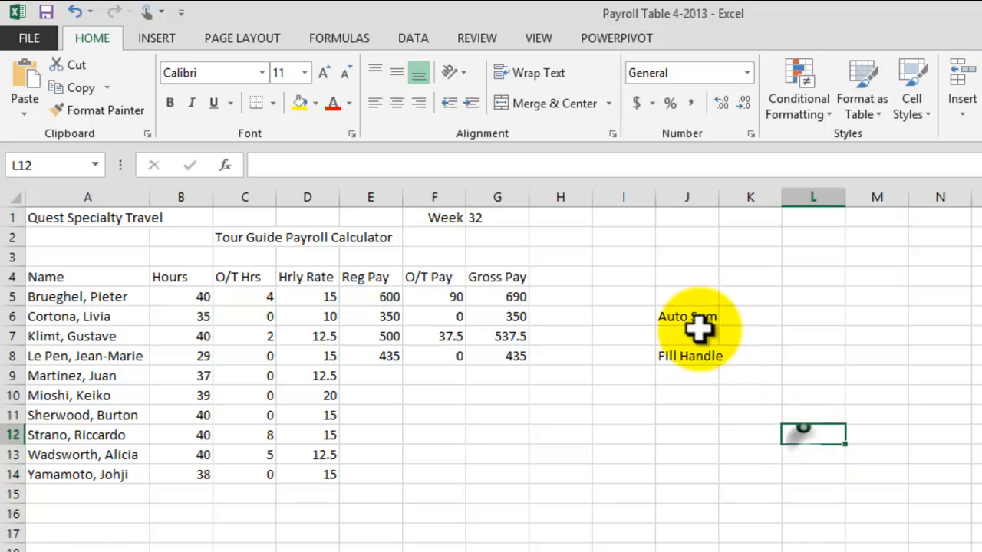
click(686, 317)
click(690, 357)
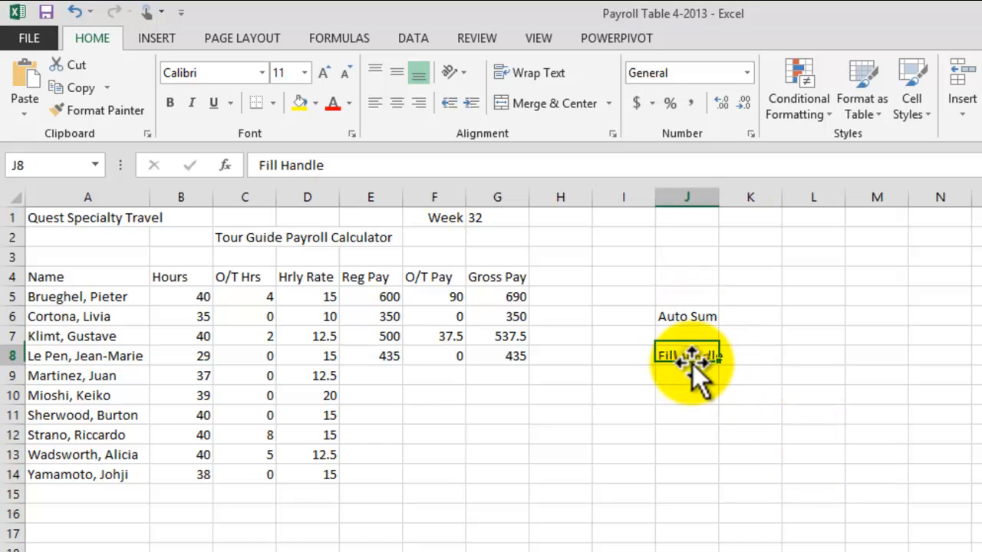
click(725, 448)
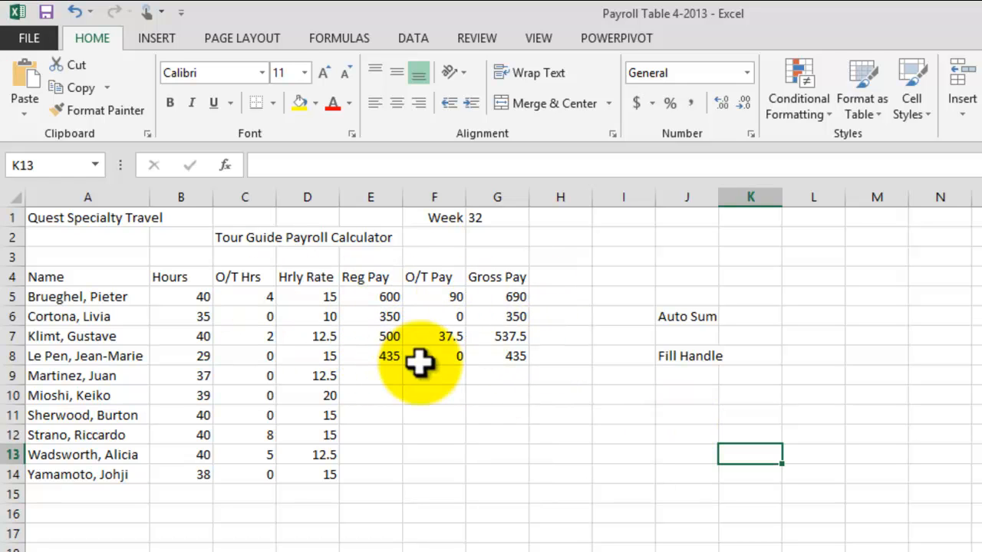
click(678, 357)
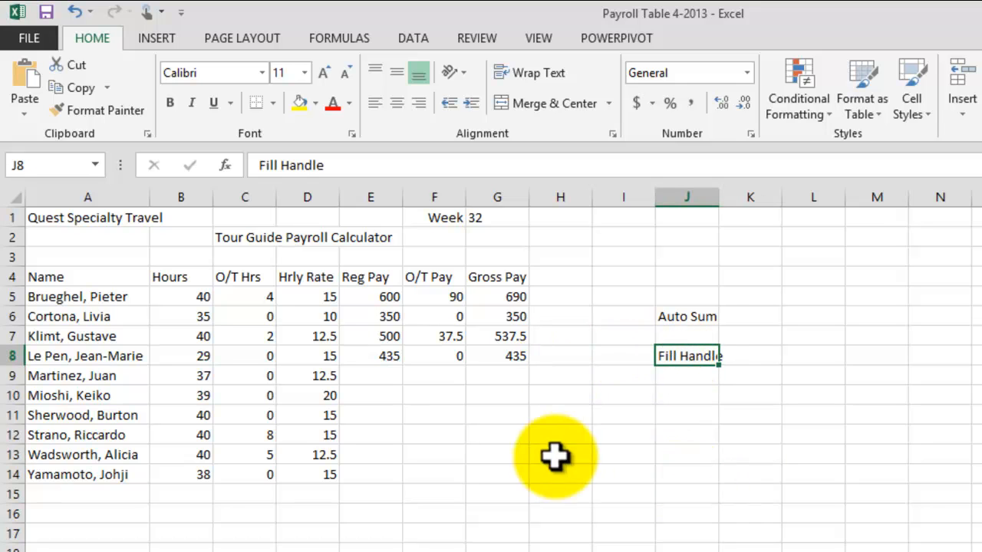
Check which cells the Reg Pay formula in E8 references, and fill it down through E14
click(384, 359)
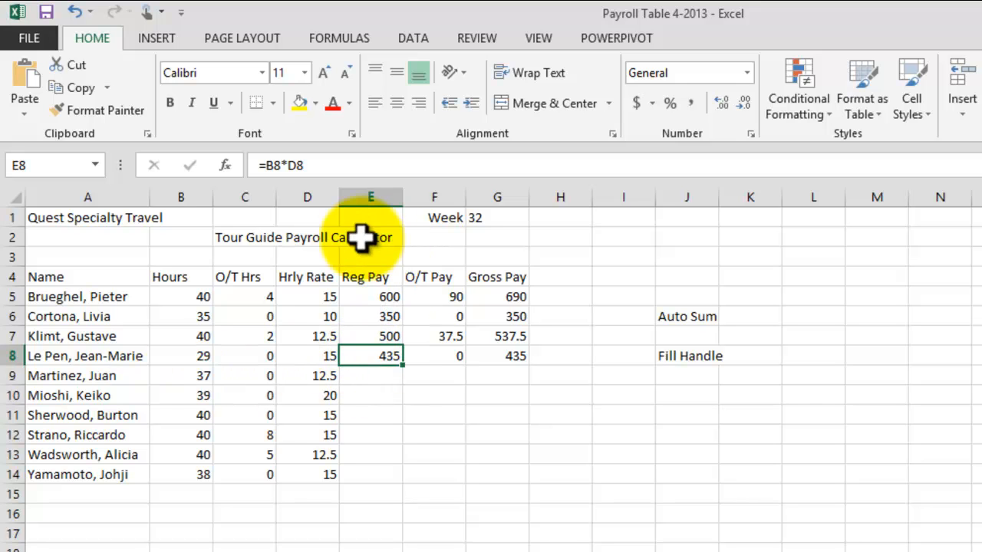
click(326, 165)
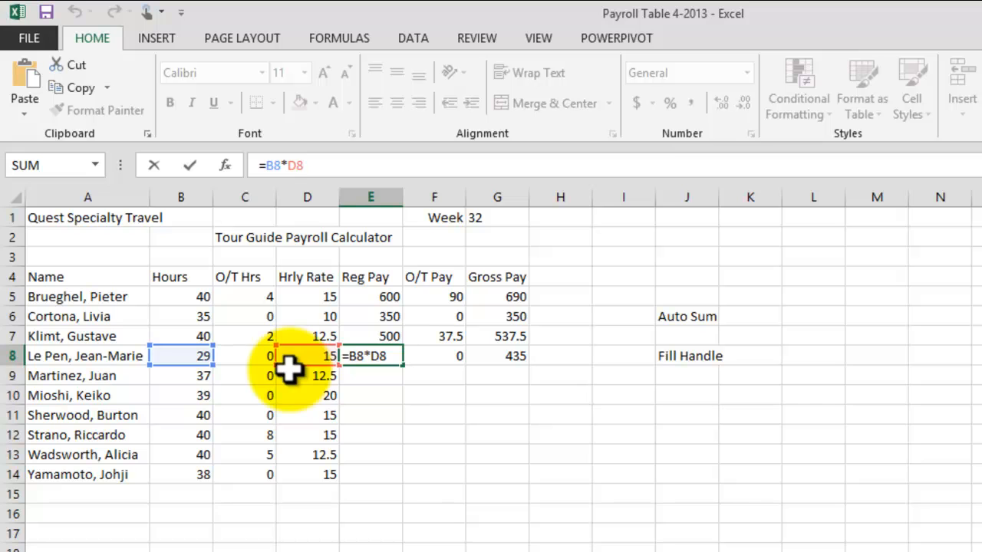
click(487, 430)
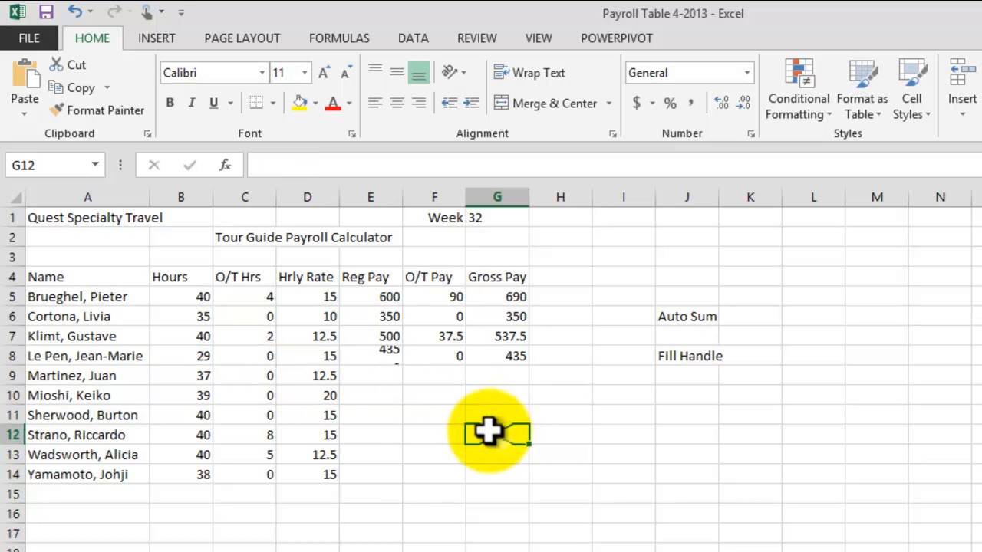
click(372, 357)
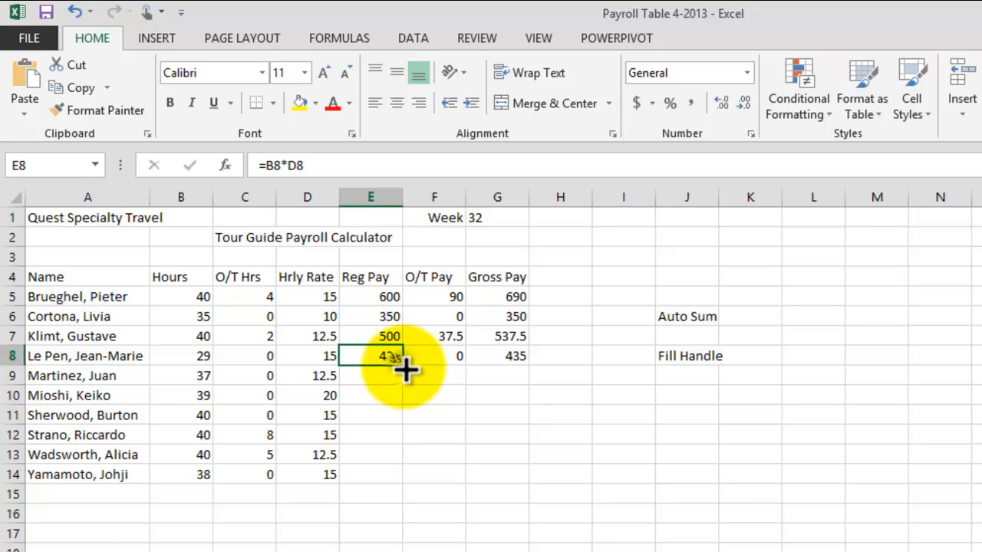
drag(404, 370, 403, 484)
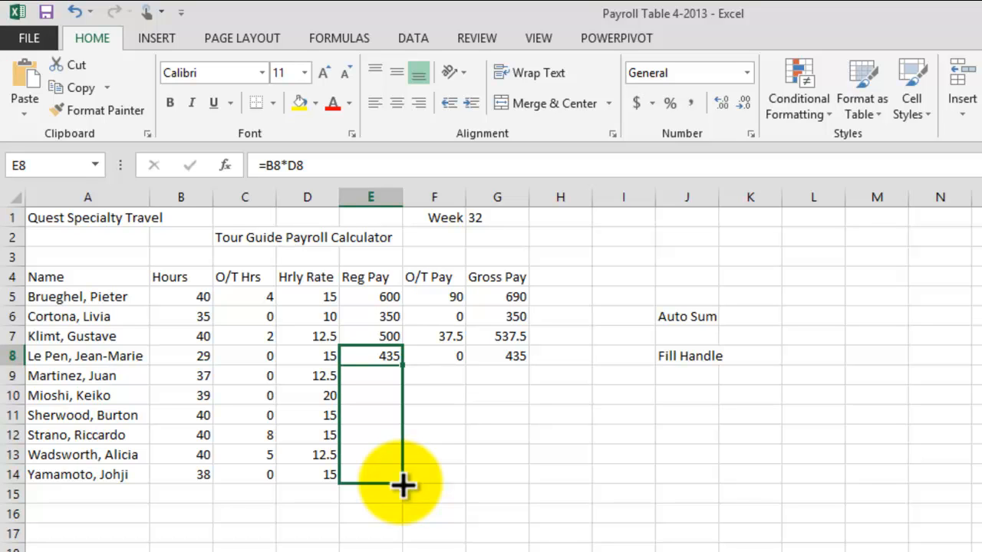
drag(402, 485, 403, 485)
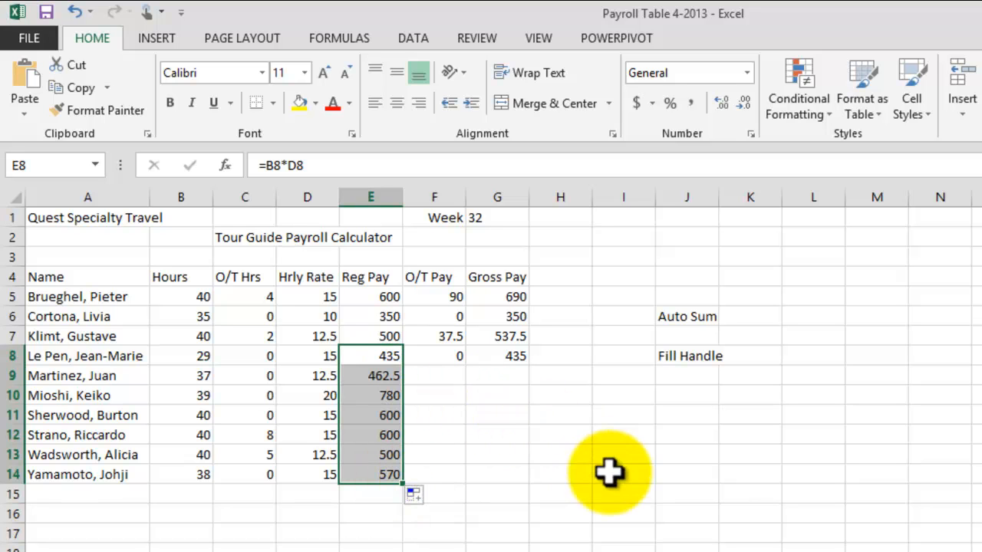
click(595, 514)
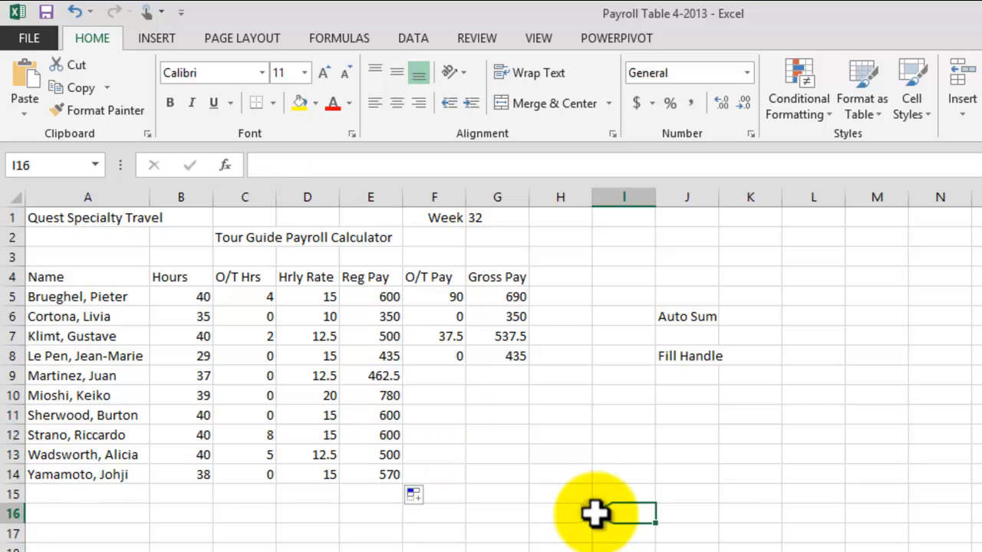
Examine the cell references in the copied Reg Pay formulas in E9, E10 and E13 without changing them
click(386, 376)
double_click(386, 376)
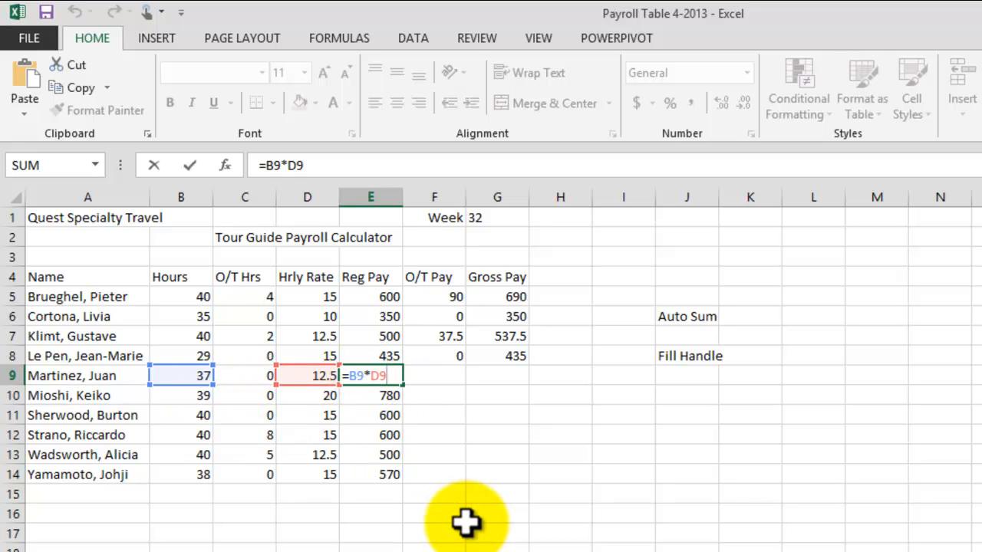
key(Return)
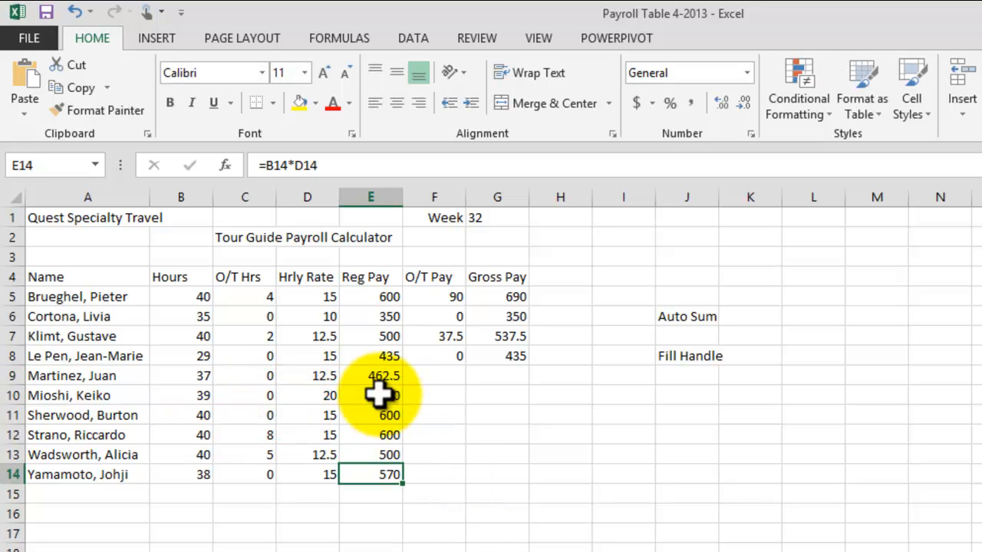
double_click(388, 395)
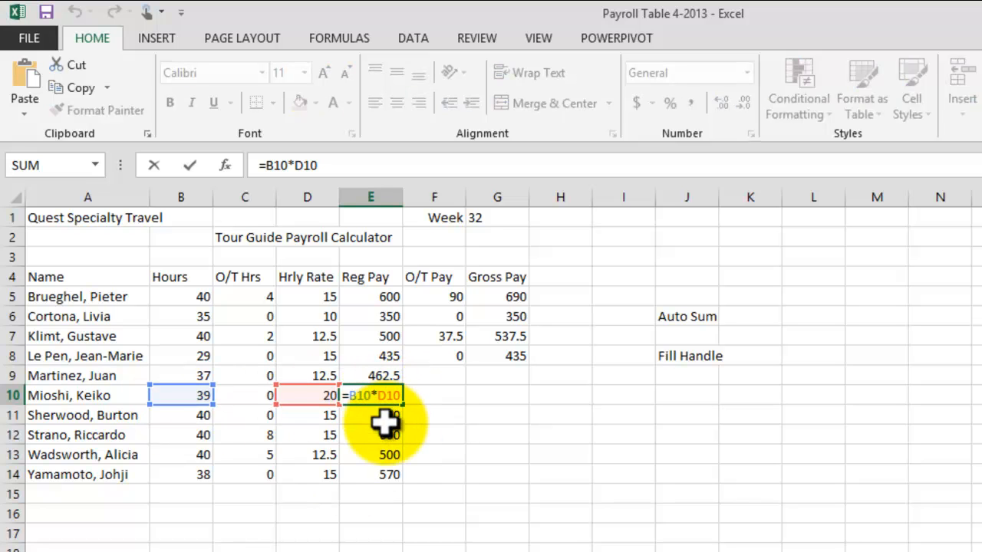
click(379, 454)
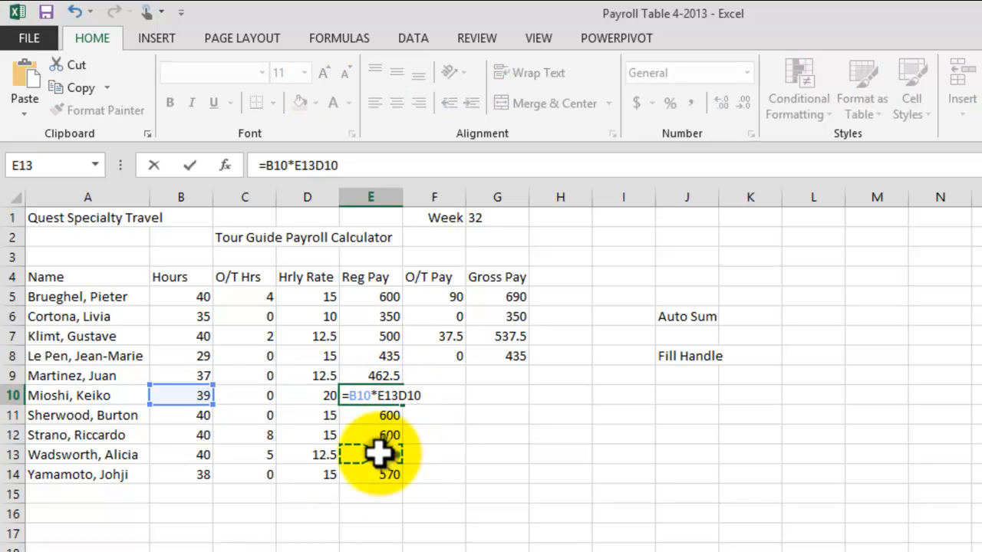
key(Escape)
double_click(384, 455)
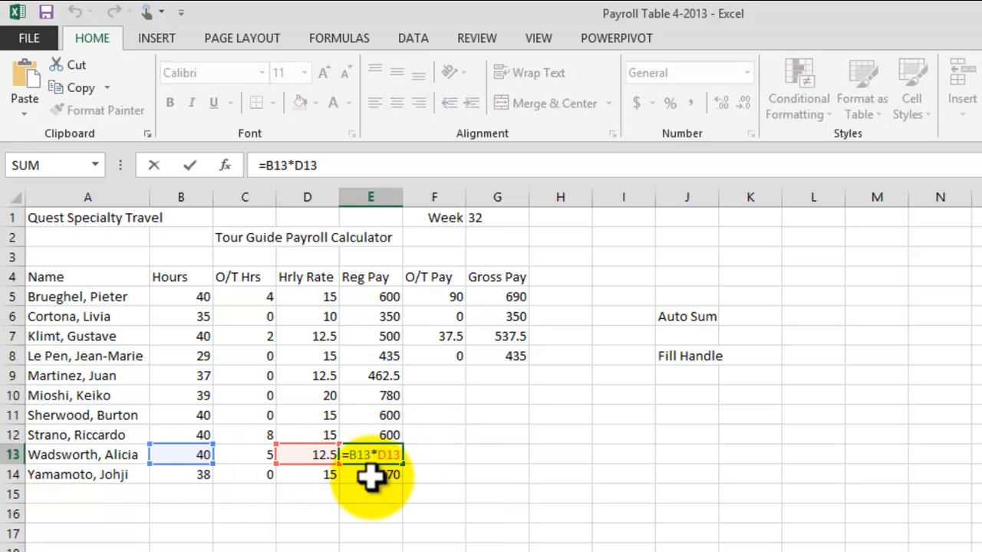
click(370, 476)
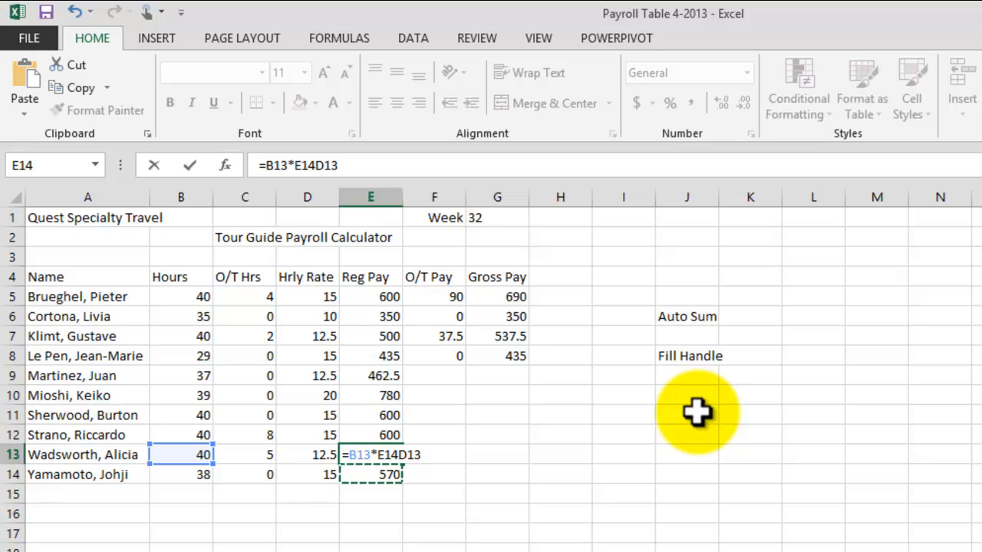
key(Escape)
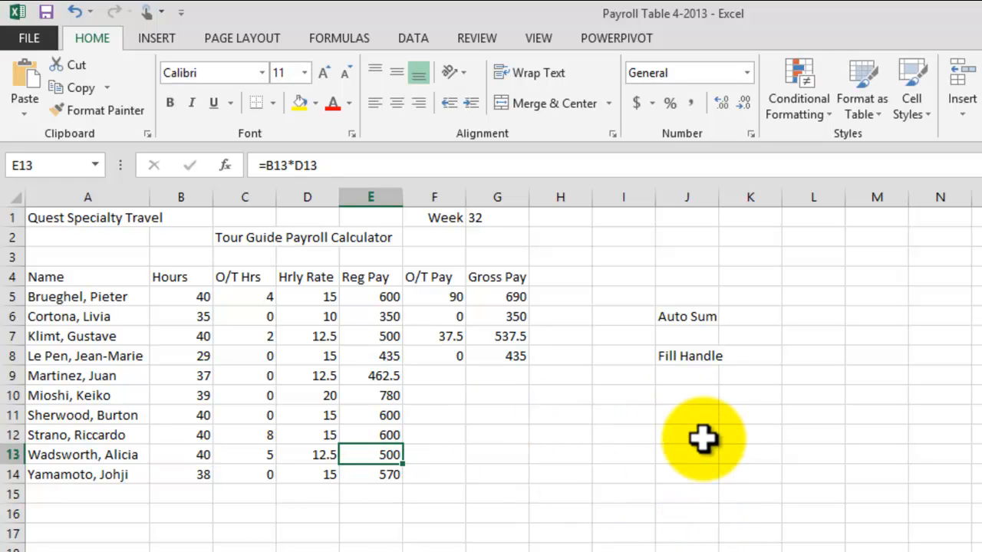
Enter the note "Escape/ESC" in cell J11, and inspect the Reg Pay formula in E12 without changing it
click(686, 415)
text(Escape)
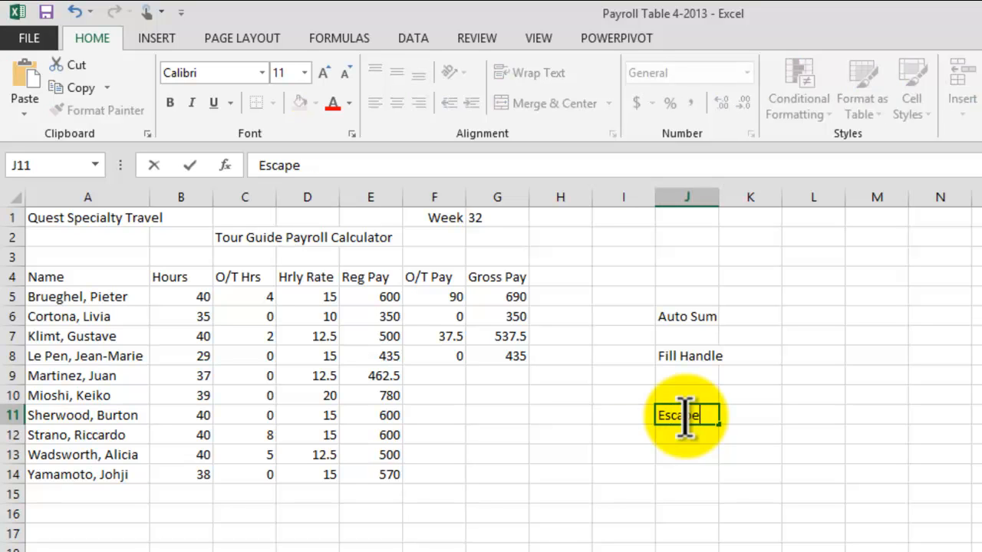
text(/ESC)
key(Return)
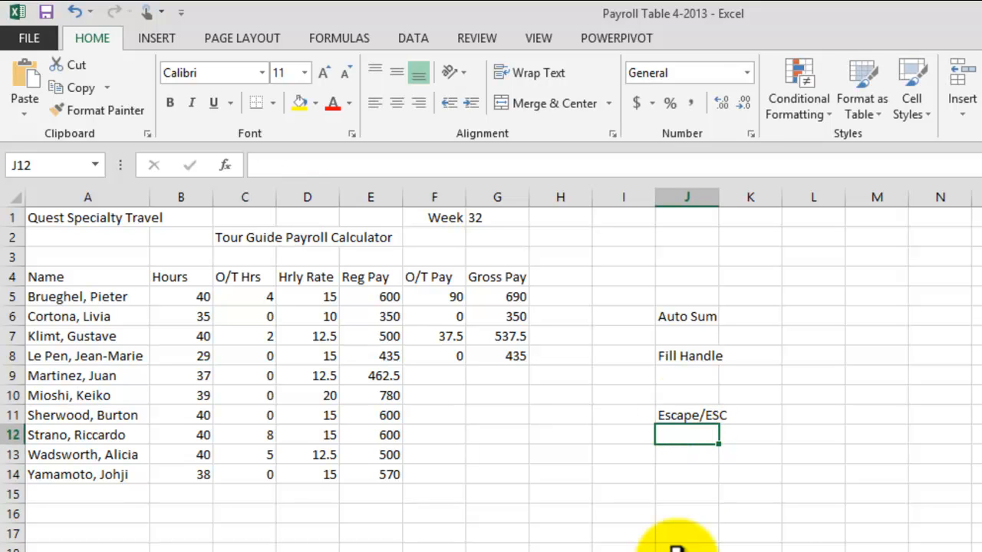
click(694, 494)
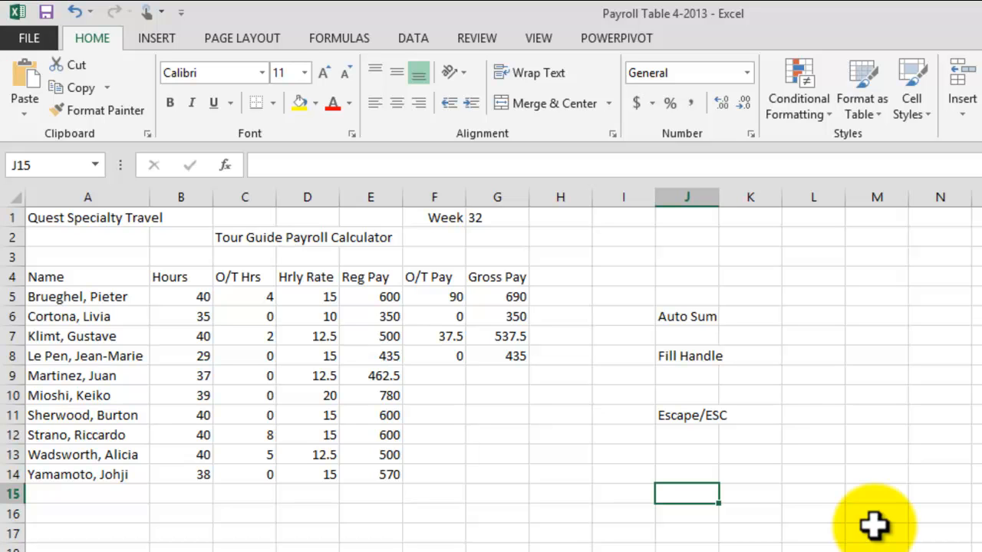
double_click(377, 434)
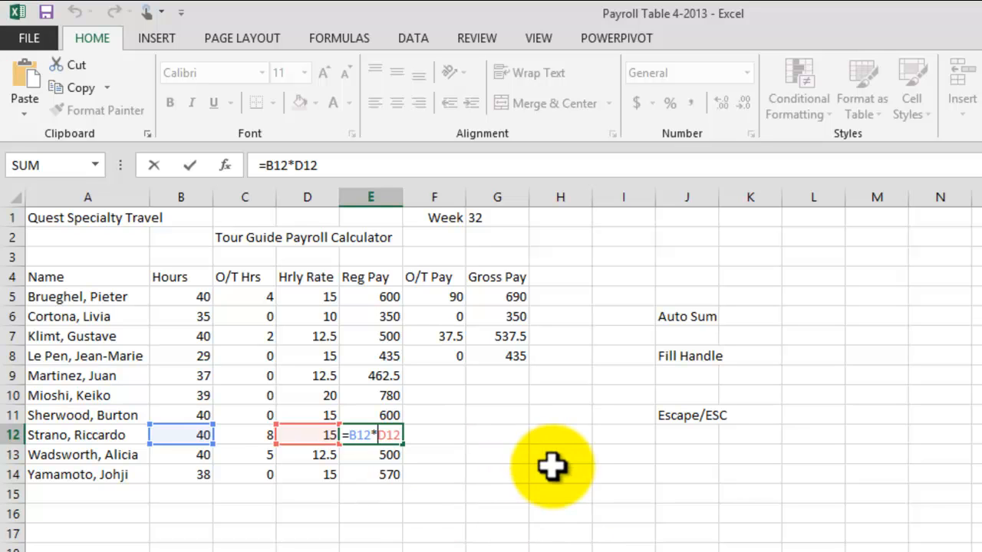
key(Escape)
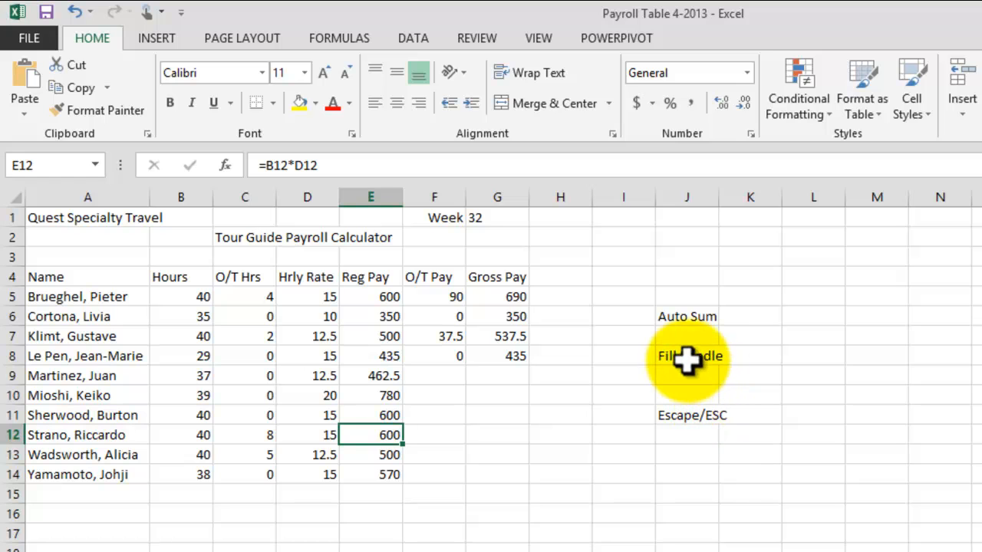
click(390, 476)
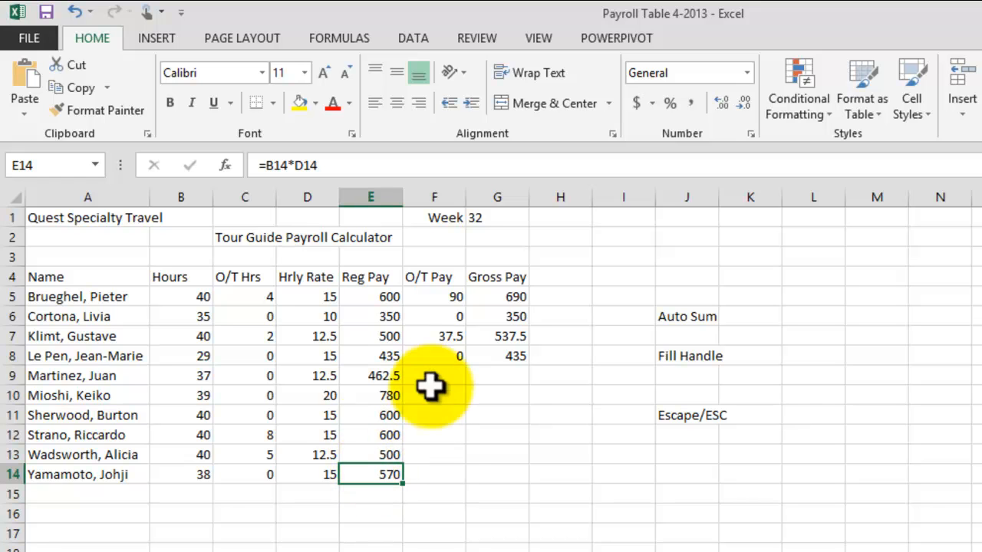
Fill the O/T Pay formula from F8 down through F14
click(445, 355)
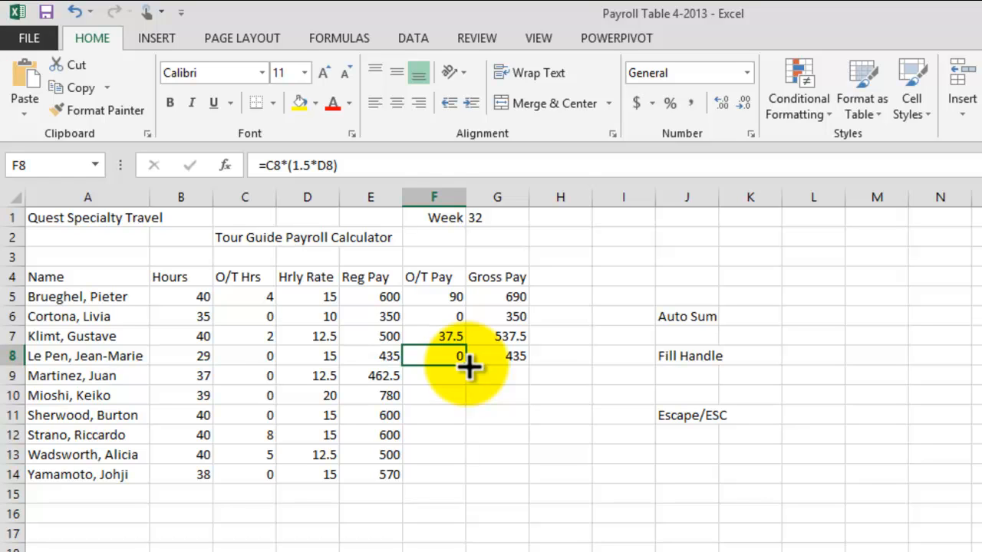
drag(468, 366, 467, 478)
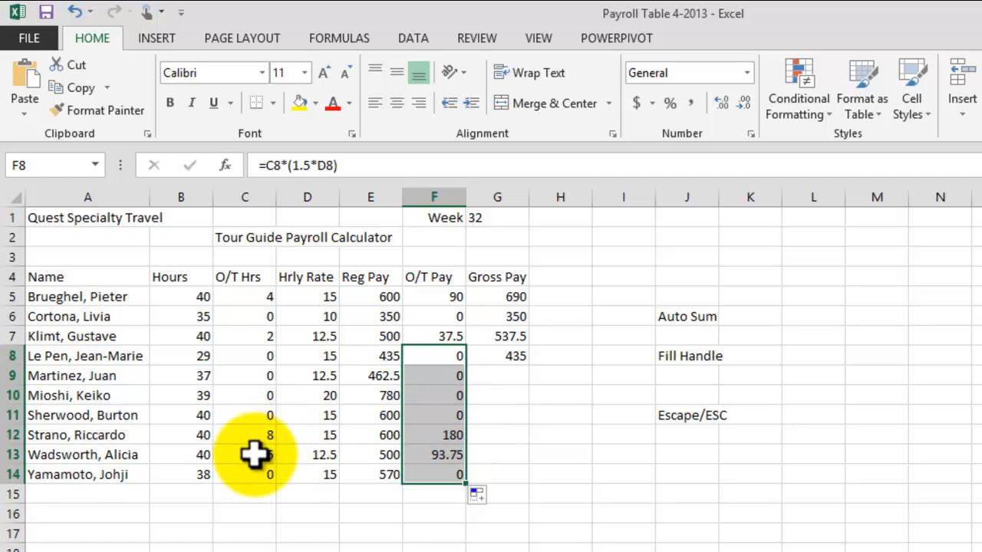
click(580, 544)
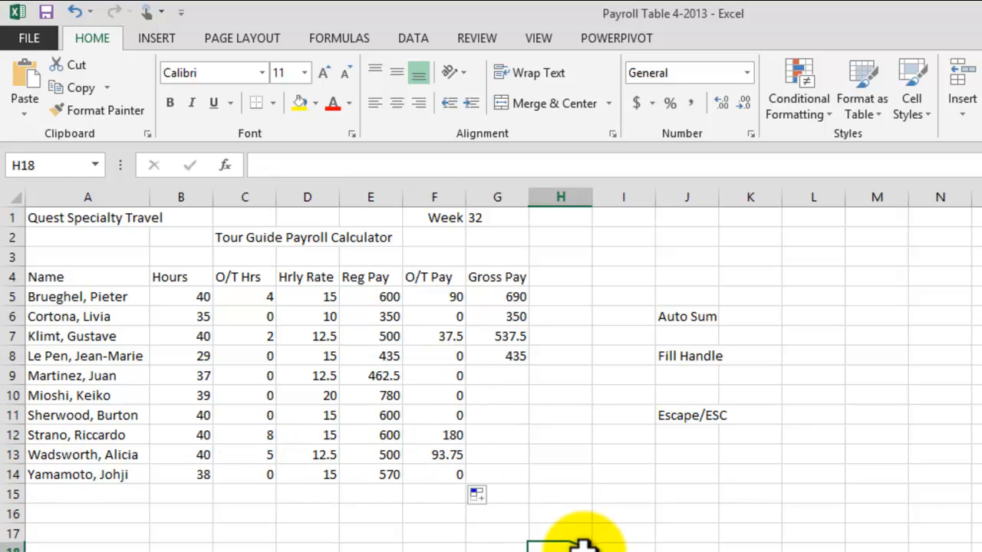
Fill the Gross Pay formula from G8 down through G14
click(508, 358)
drag(535, 373, 534, 487)
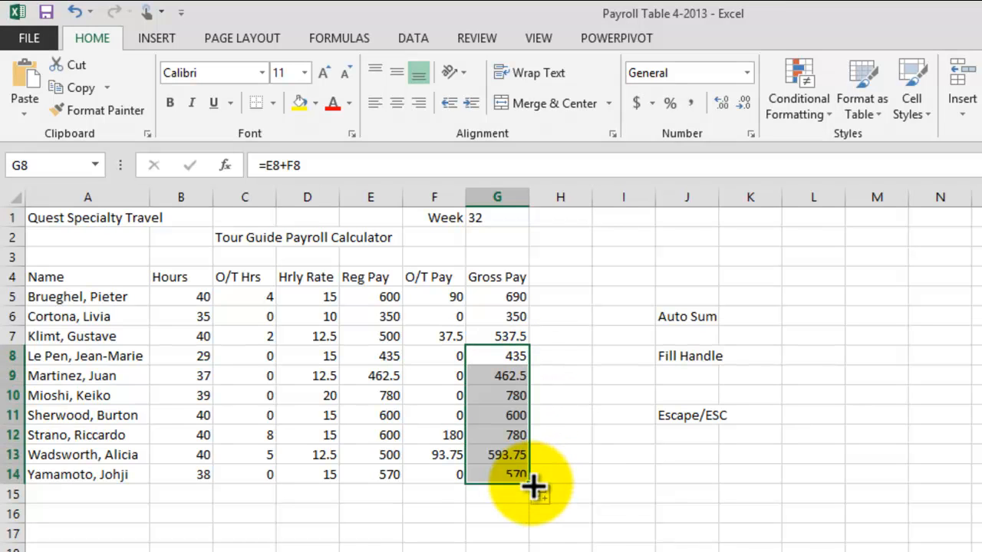
click(686, 545)
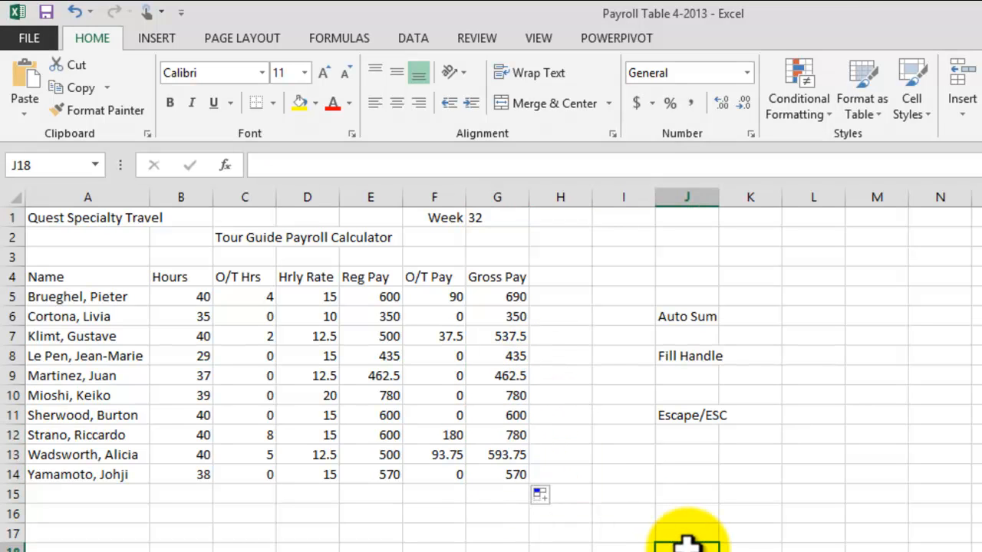
Label cell A16 below the employee names "Total" and move on to B16
click(664, 353)
click(648, 512)
click(97, 512)
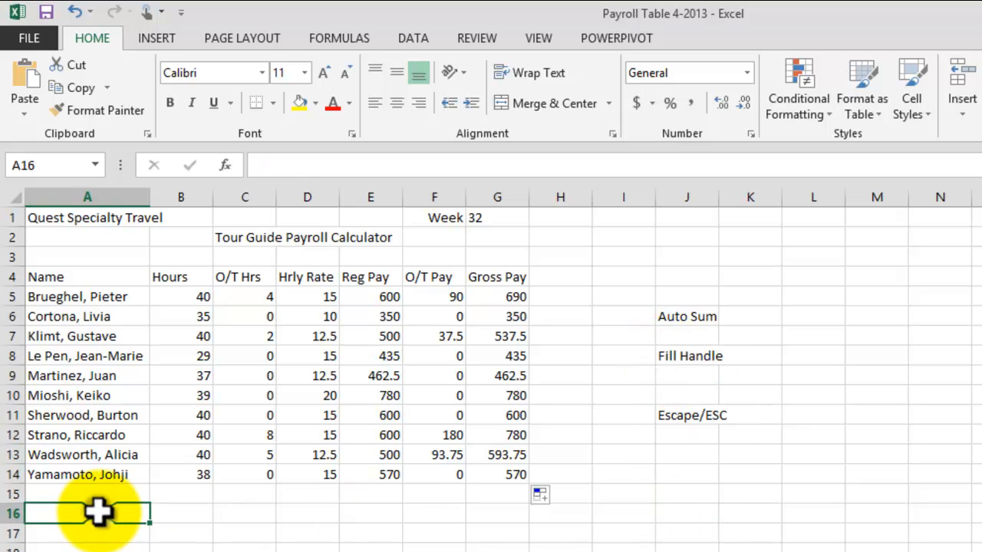
text(T)
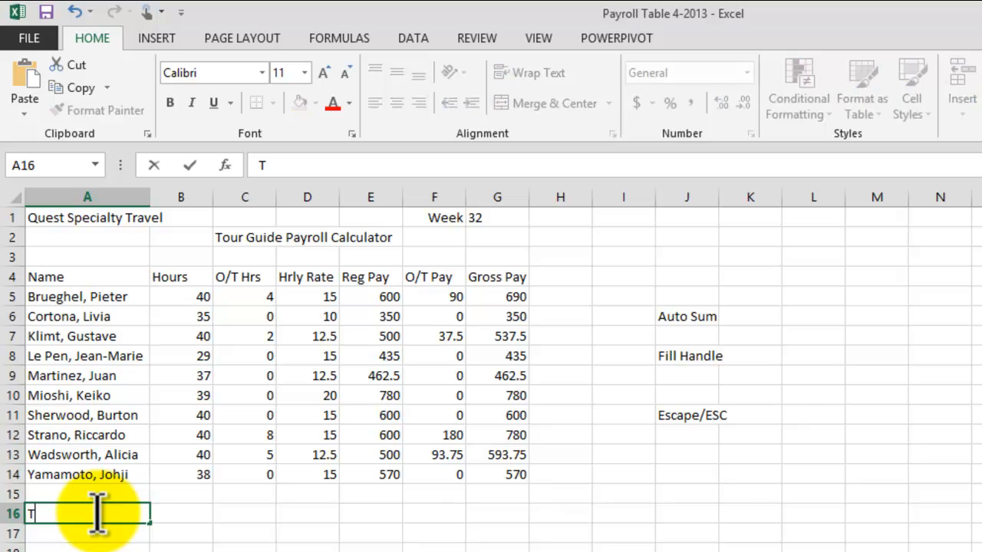
text(otal)
key(Tab)
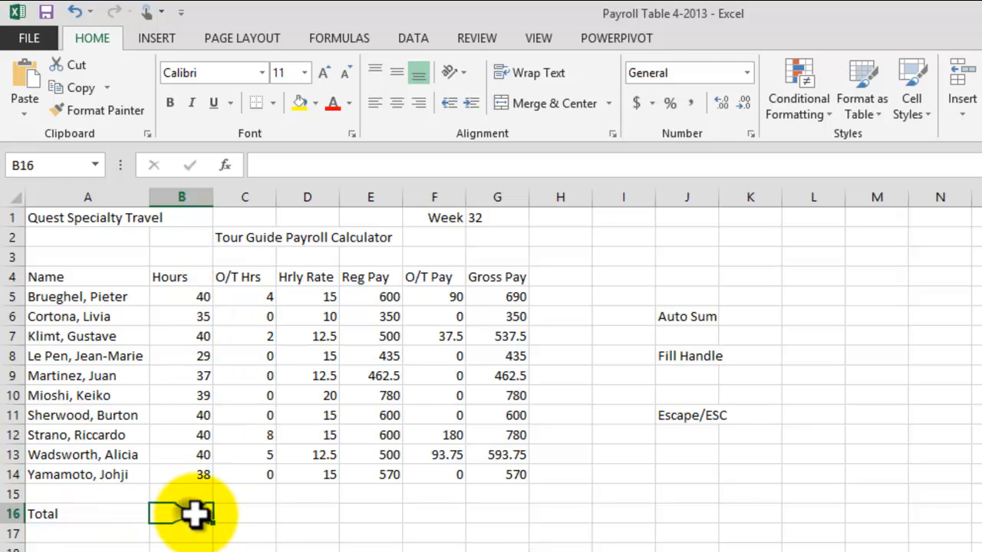
click(258, 516)
click(322, 518)
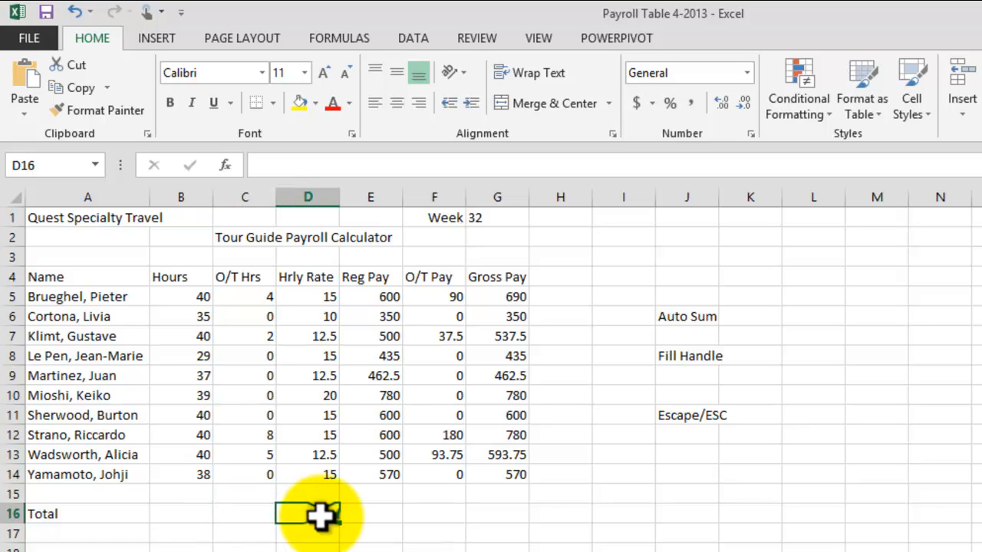
click(381, 517)
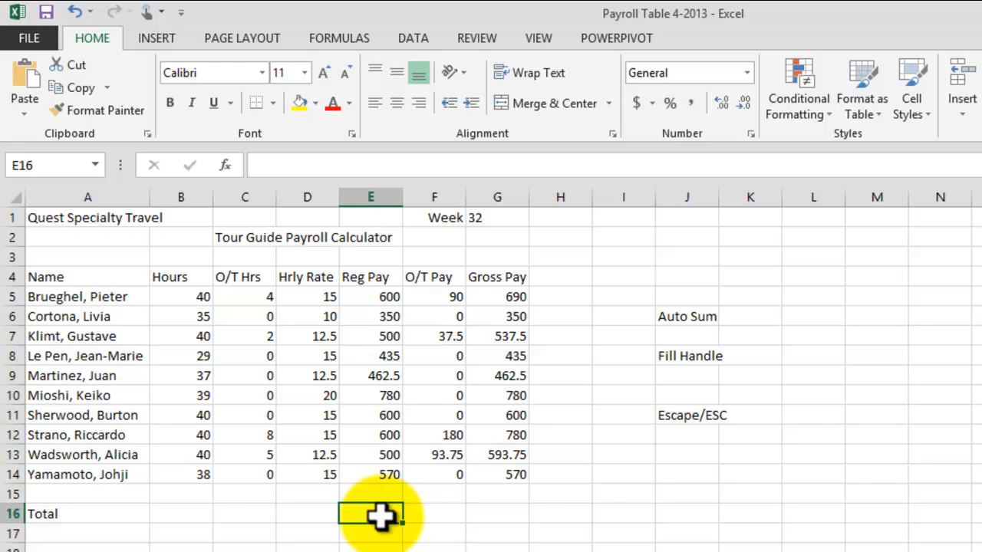
click(436, 518)
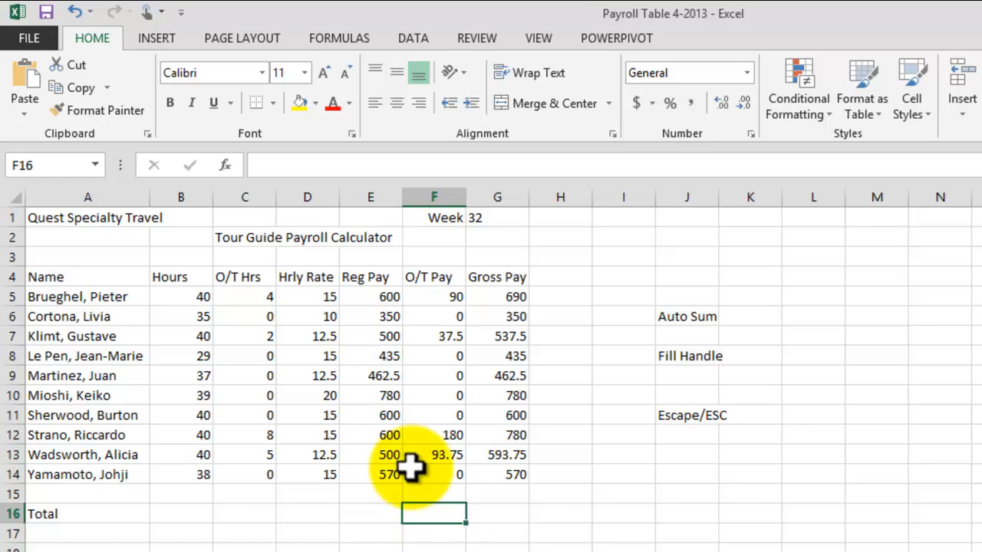
click(511, 518)
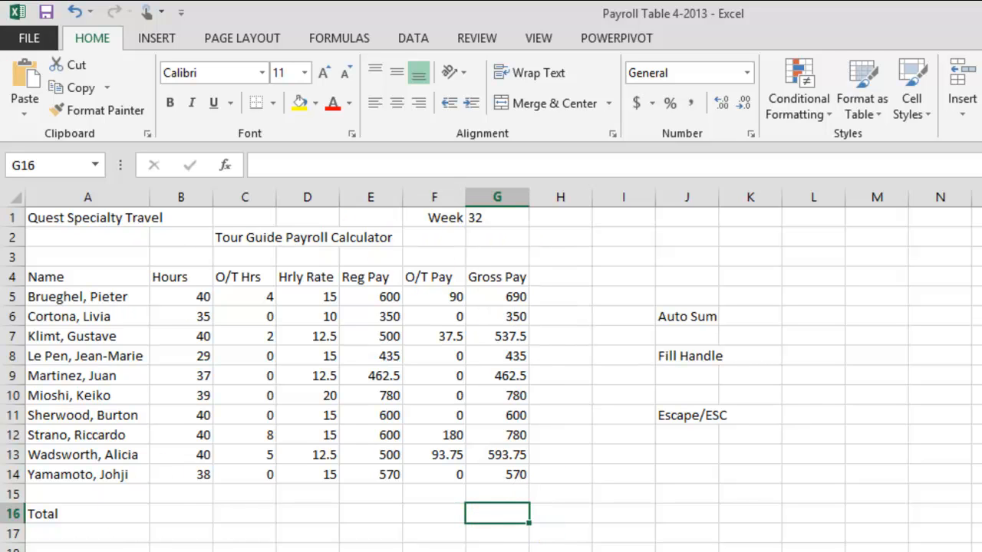
click(62, 510)
click(181, 516)
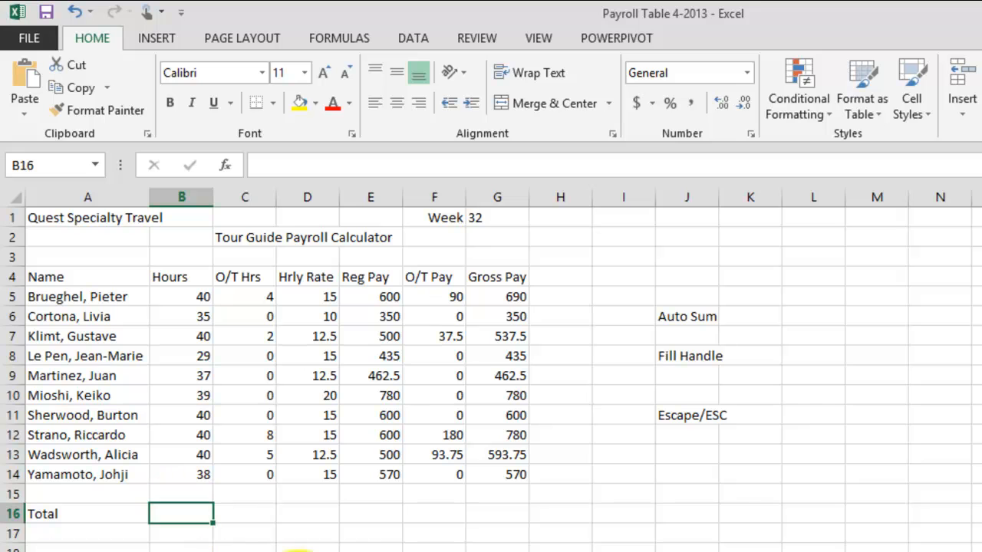
Switch to the Notepad window to check the "Day 4" topic list, and return to the payroll worksheet in Excel
key(alt+Tab)
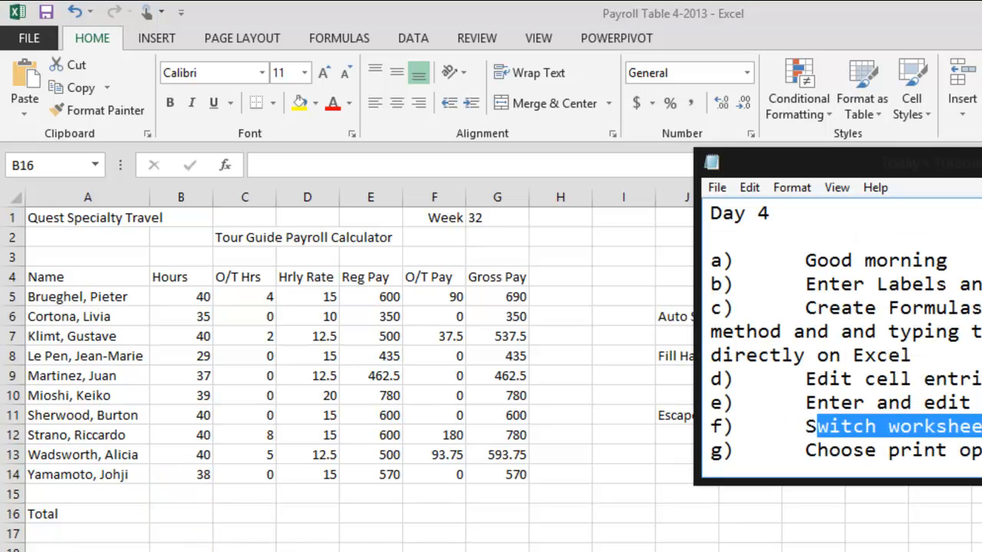
click(960, 359)
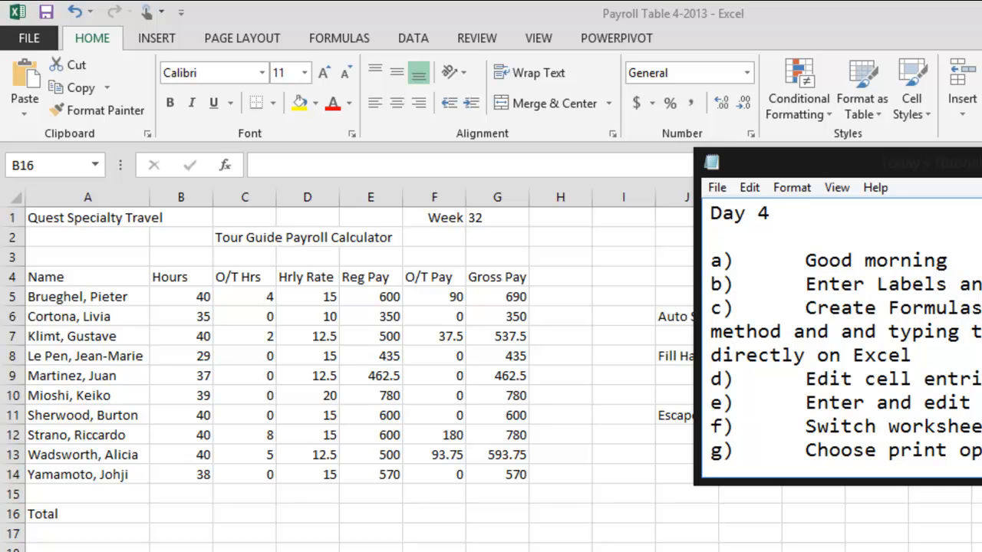
key(alt+Tab)
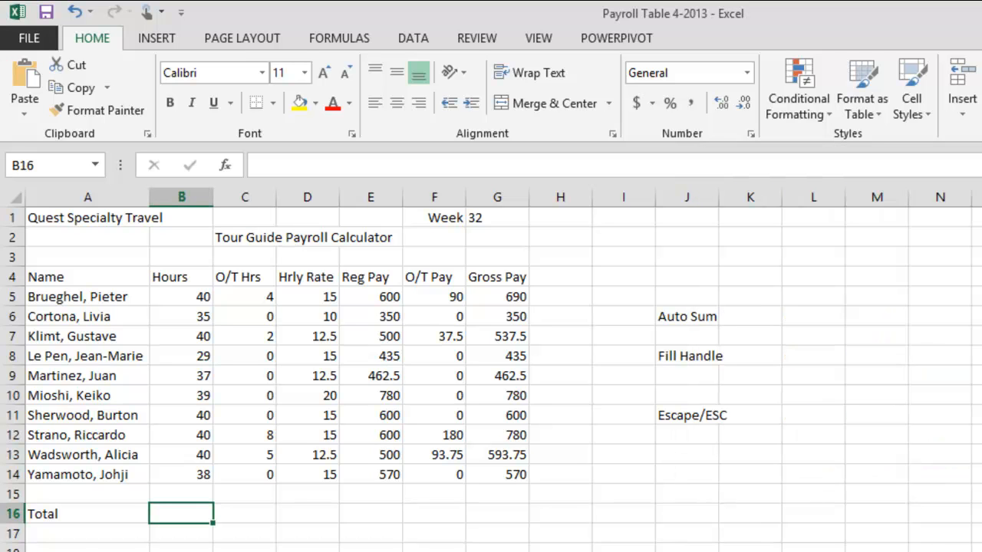
click(314, 546)
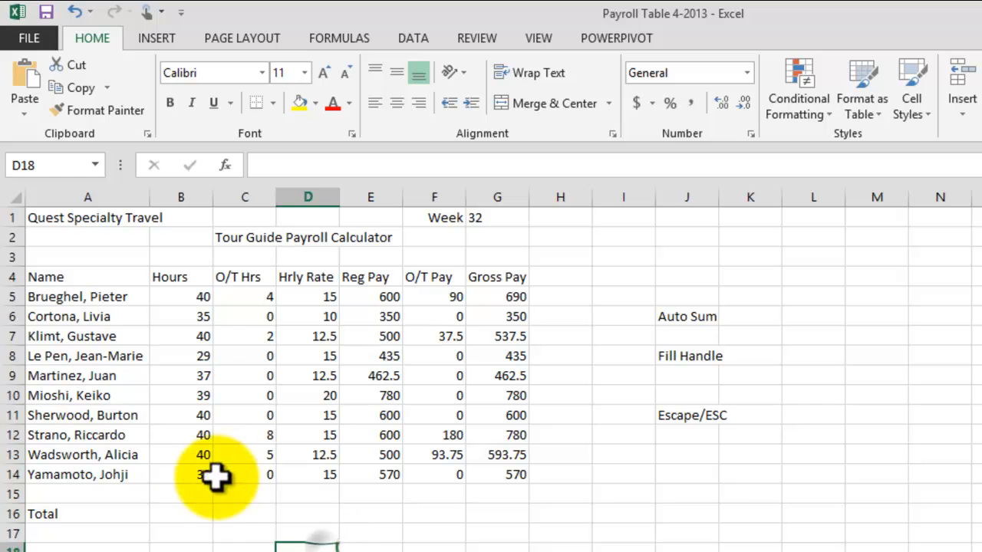
Total the Hours column in B16 by adding each cell individually: =B5+B6+B7+B8+B9+B10+B11+B12+B13+B14
click(190, 511)
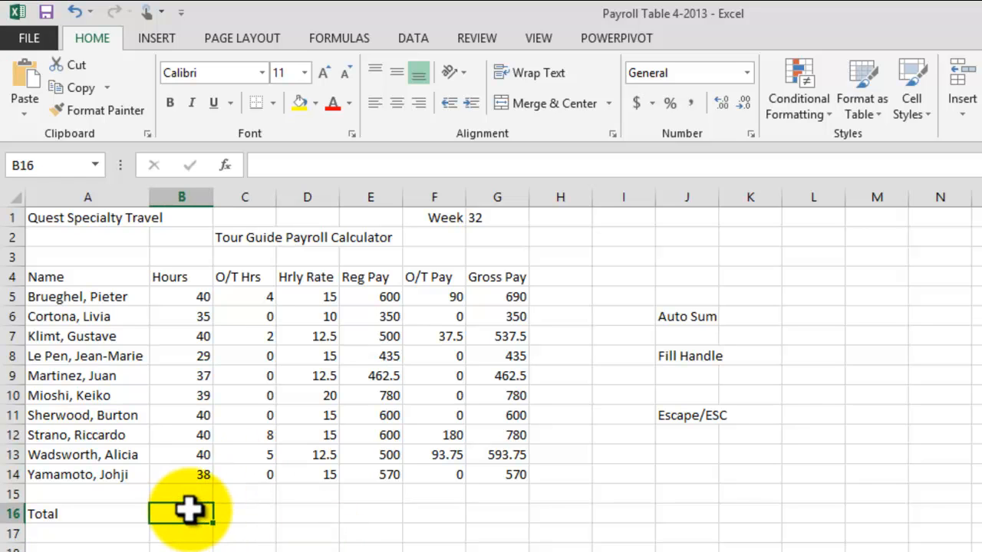
text(=)
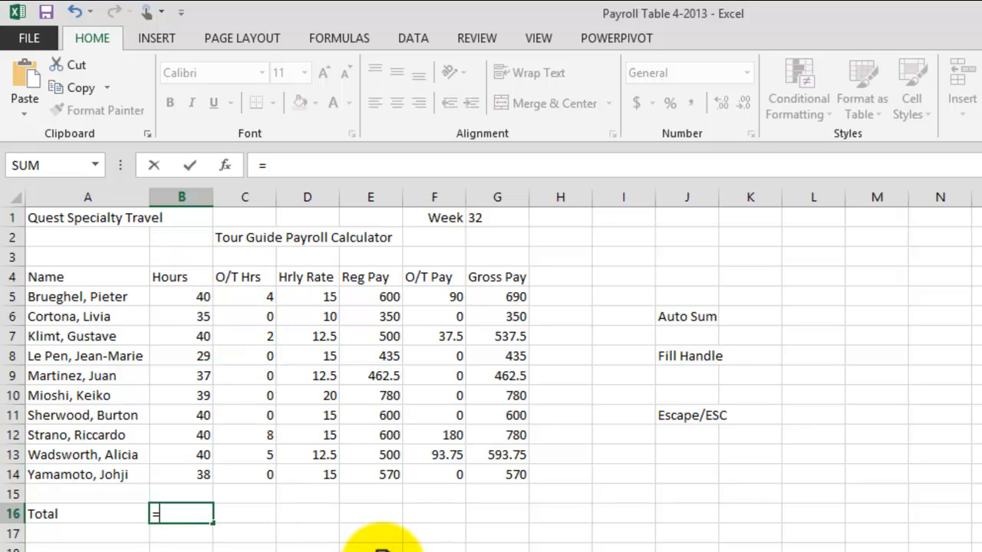
click(190, 293)
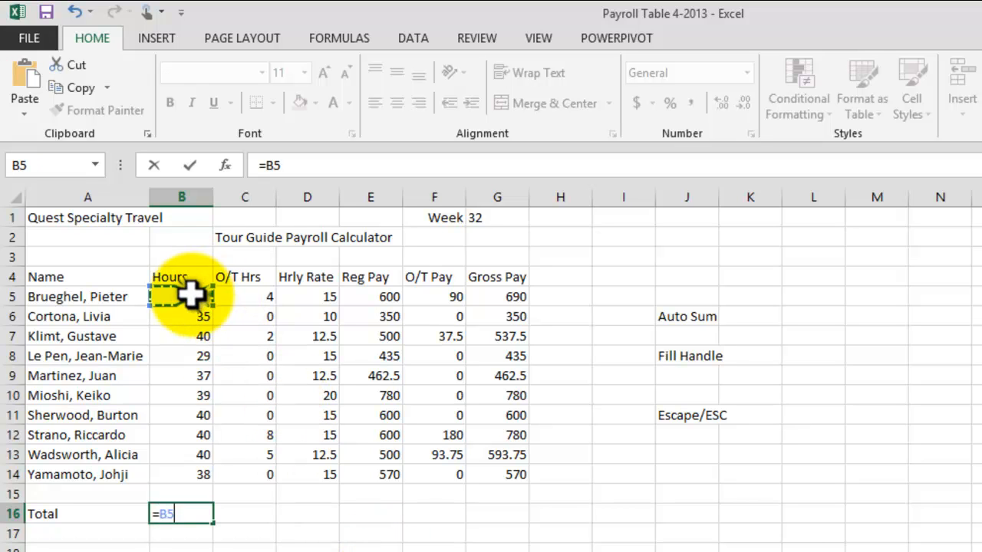
text(+)
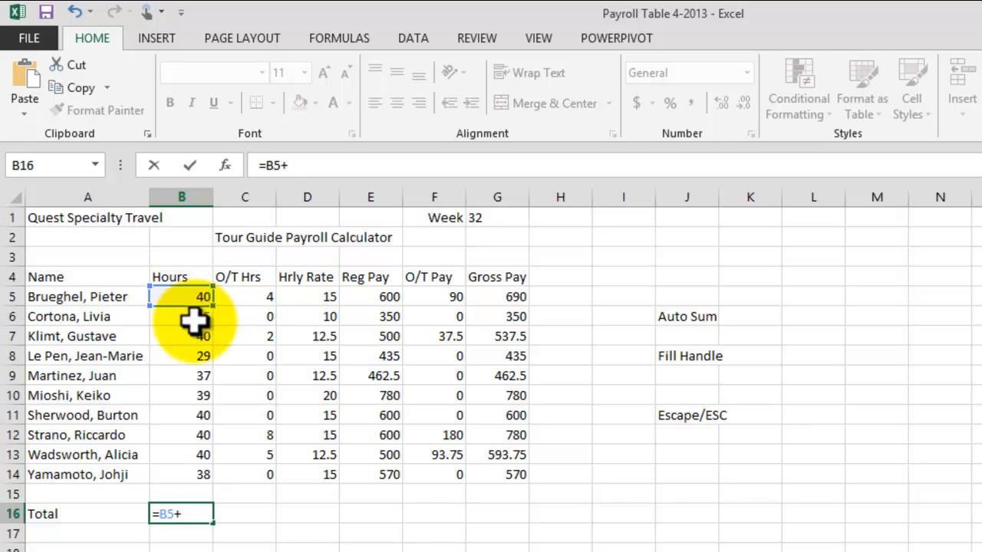
click(193, 317)
text(+)
click(201, 338)
text(+)
click(198, 359)
text(+)
click(201, 376)
text(+)
click(193, 395)
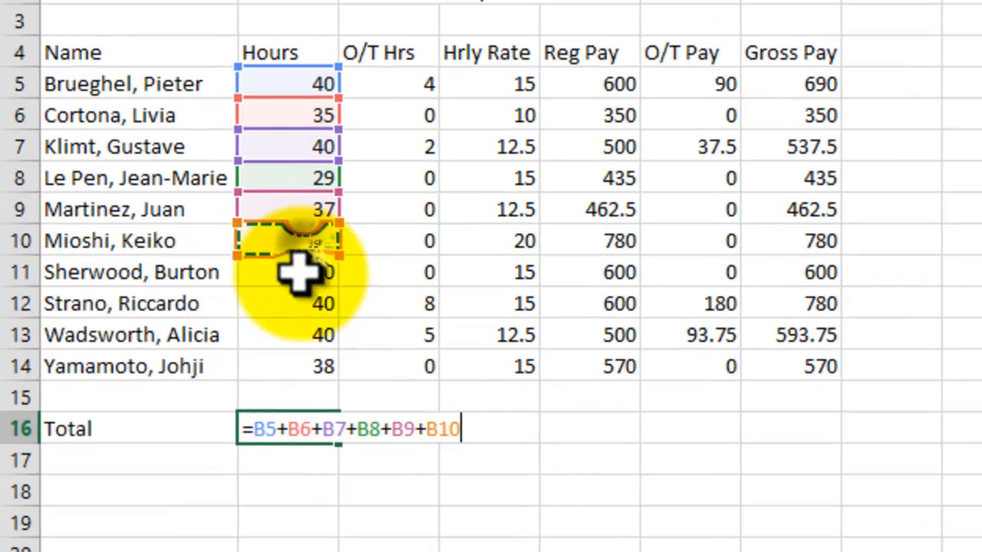
text(+)
click(301, 272)
text(+)
click(298, 304)
text(+)
click(297, 335)
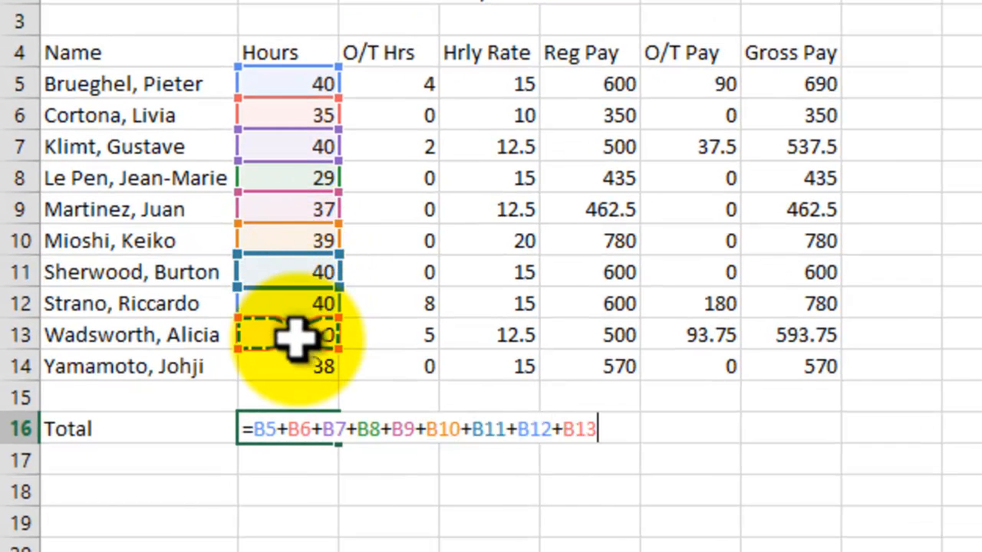
text(+)
click(296, 364)
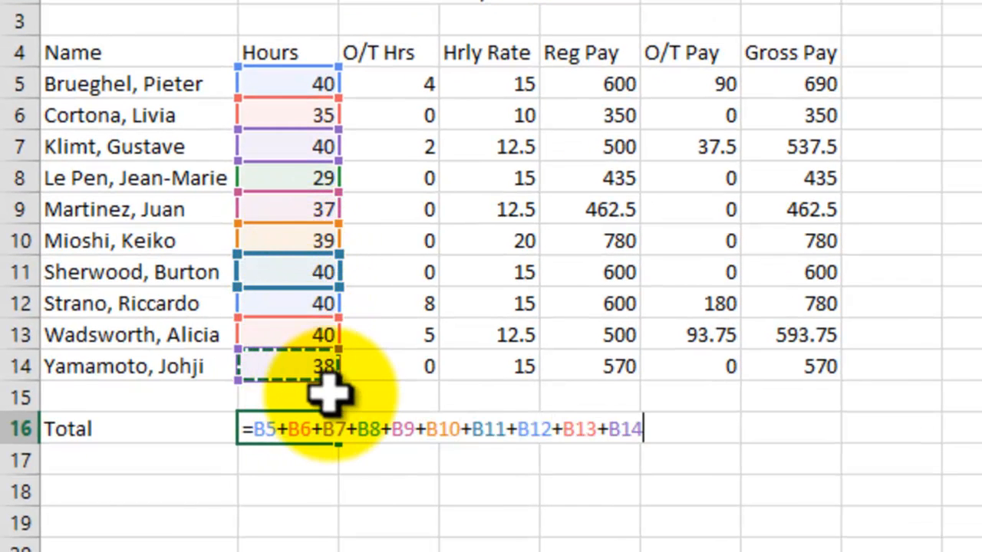
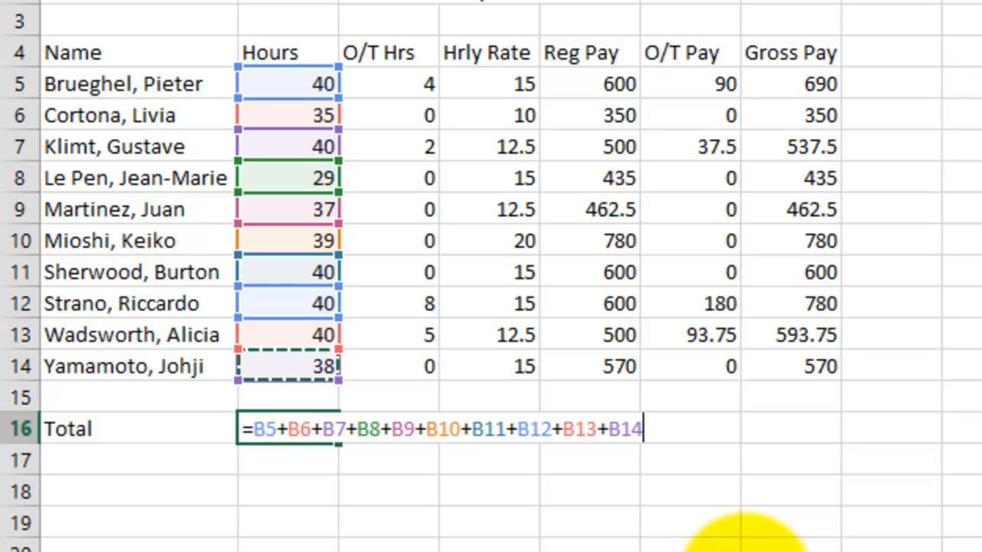
key(Return)
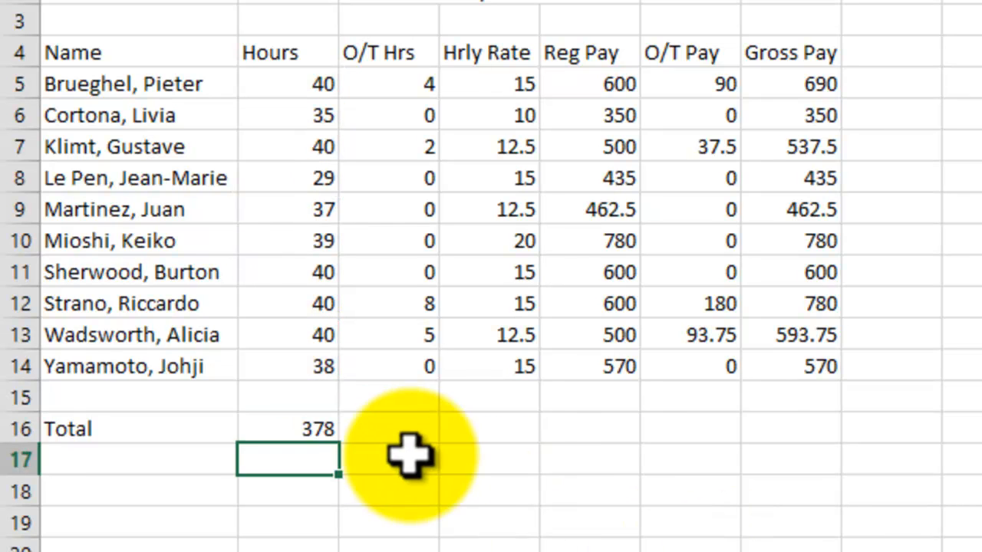
click(318, 434)
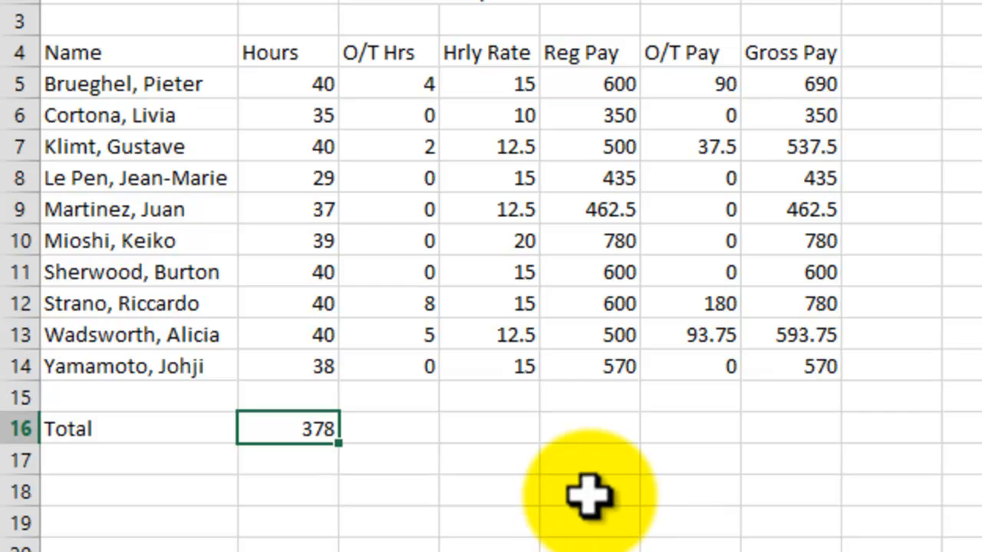
Total the O/T Hrs column in C16 with the cell-by-cell formula =C5+C6+C7+C8+C9+C10+C11+C12+C13+C14
click(399, 431)
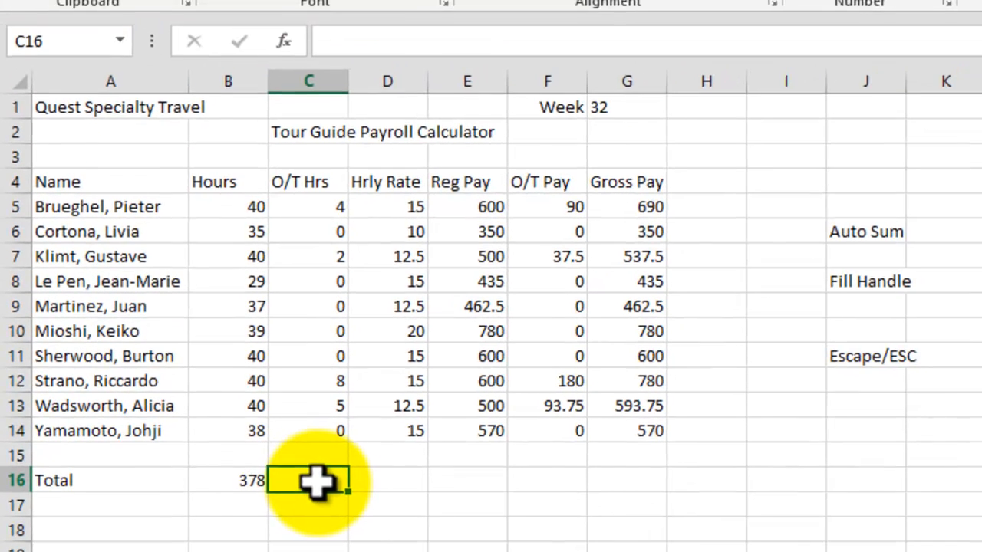
text(=)
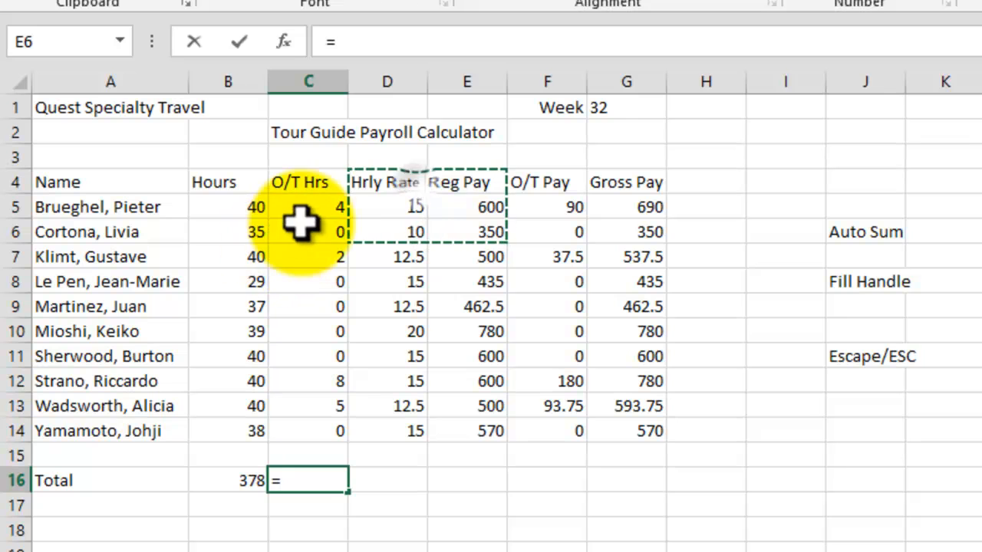
click(321, 204)
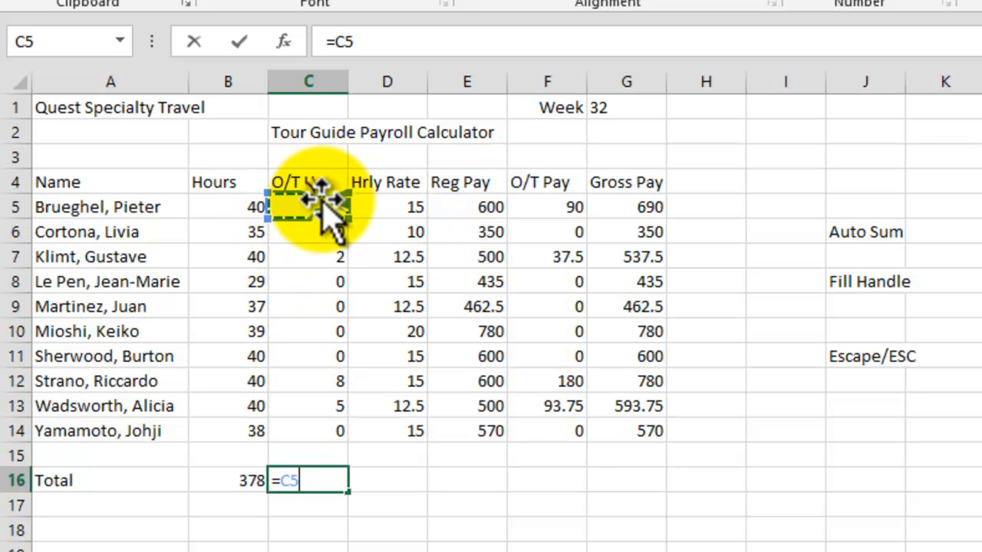
text(+)
click(326, 230)
text(+)
click(325, 257)
text(+)
click(329, 282)
text(+)
click(318, 306)
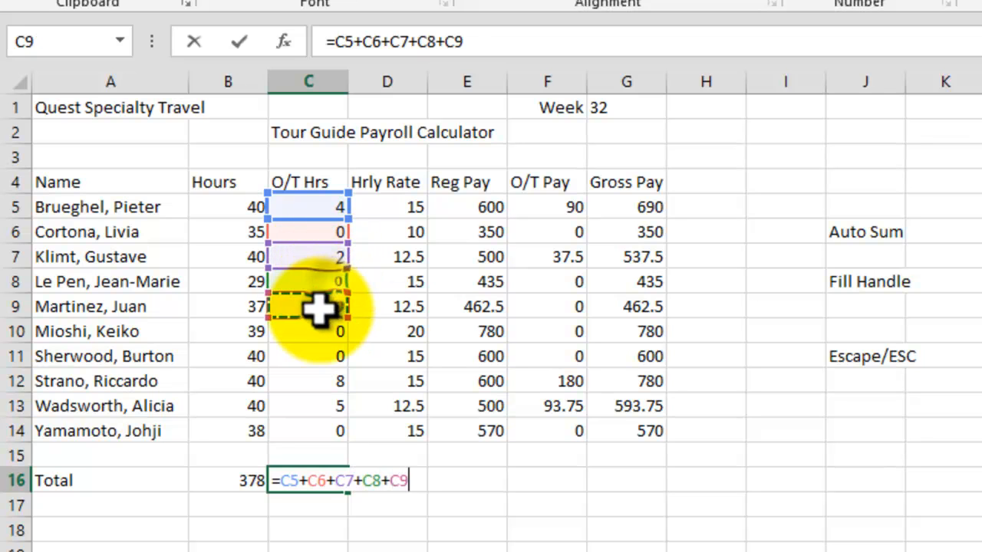
text(+)
click(314, 331)
text(+)
click(321, 355)
text(+)
click(314, 381)
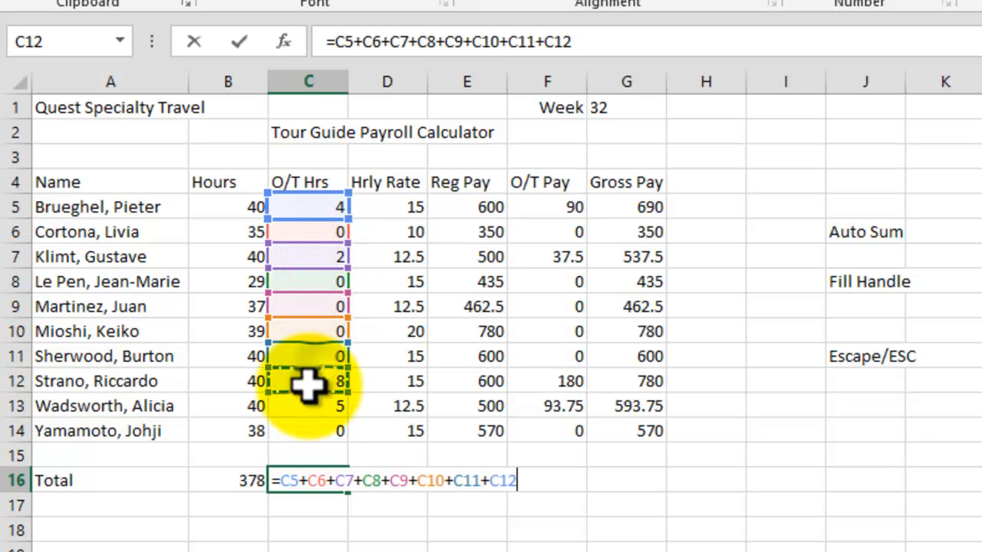
text(+)
click(319, 407)
text(+)
click(307, 430)
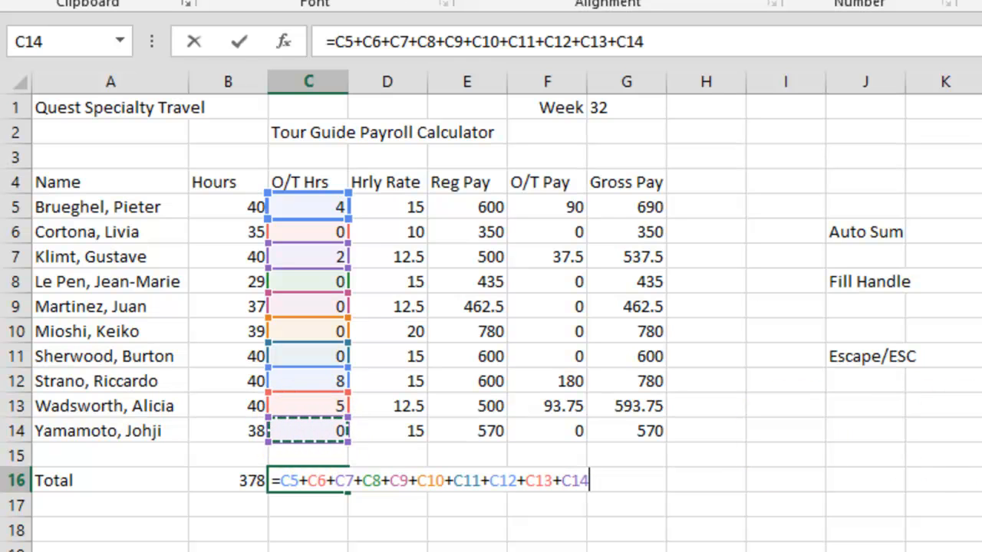
key(Return)
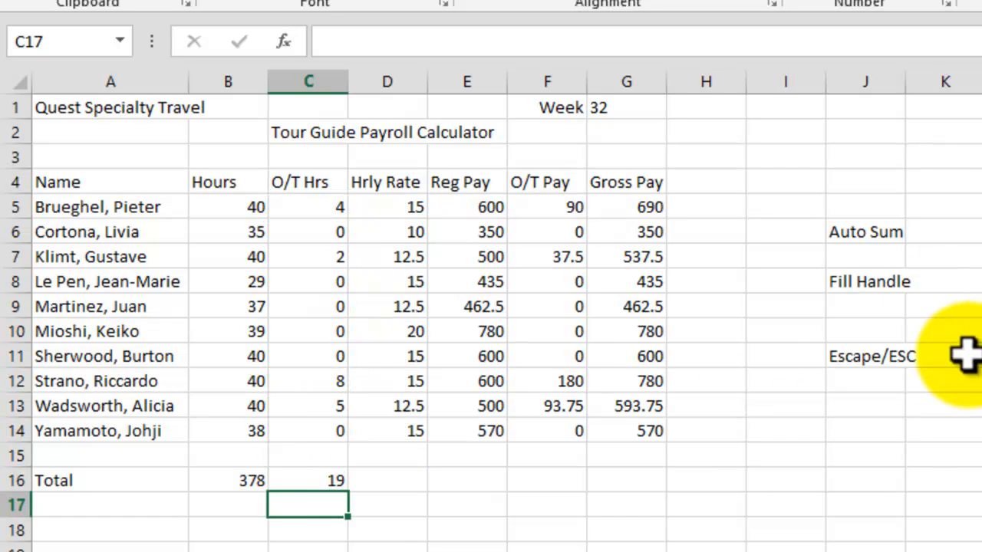
Total the Hrly Rate column in D16 with the function =sum(D5:D14), review the formula, and move on to E16
click(406, 483)
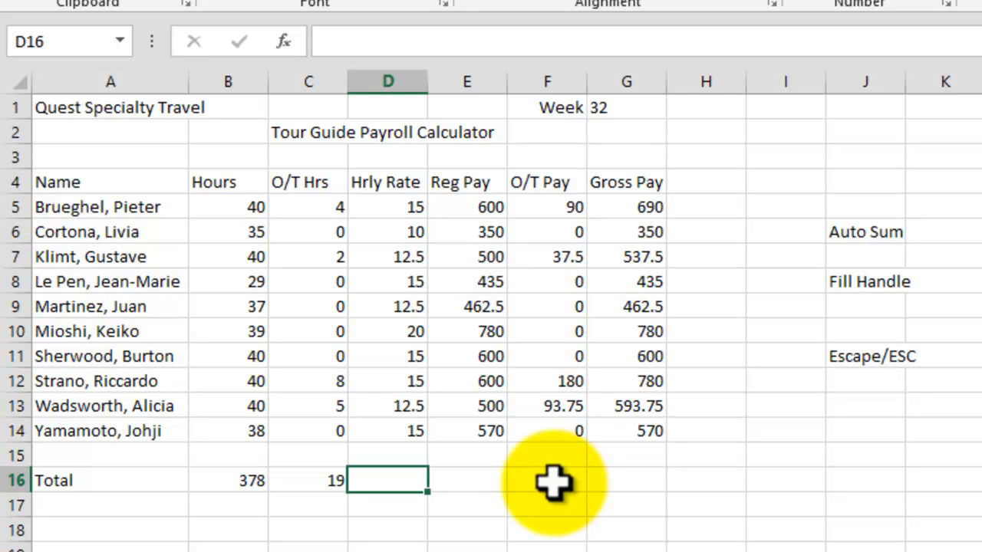
text(=)
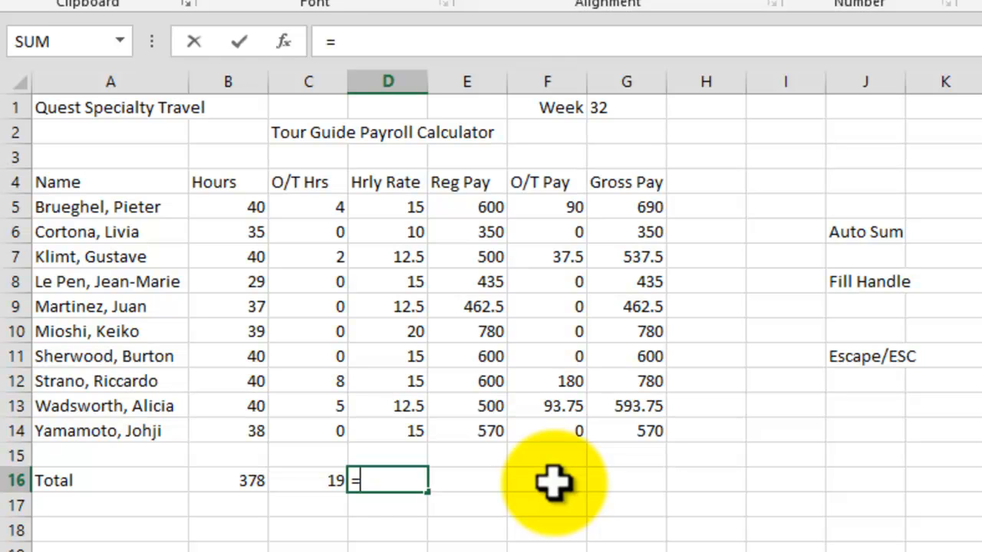
text(sum)
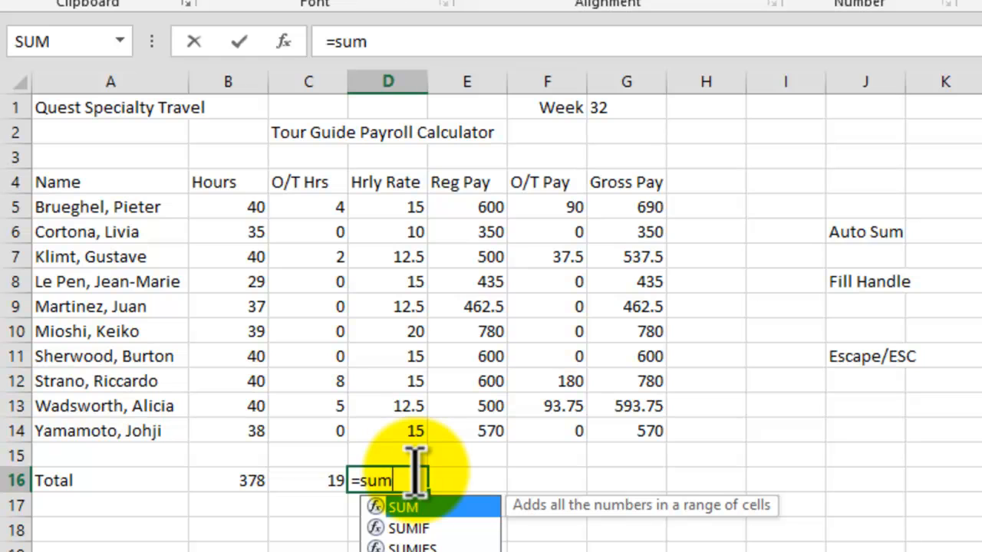
text(()
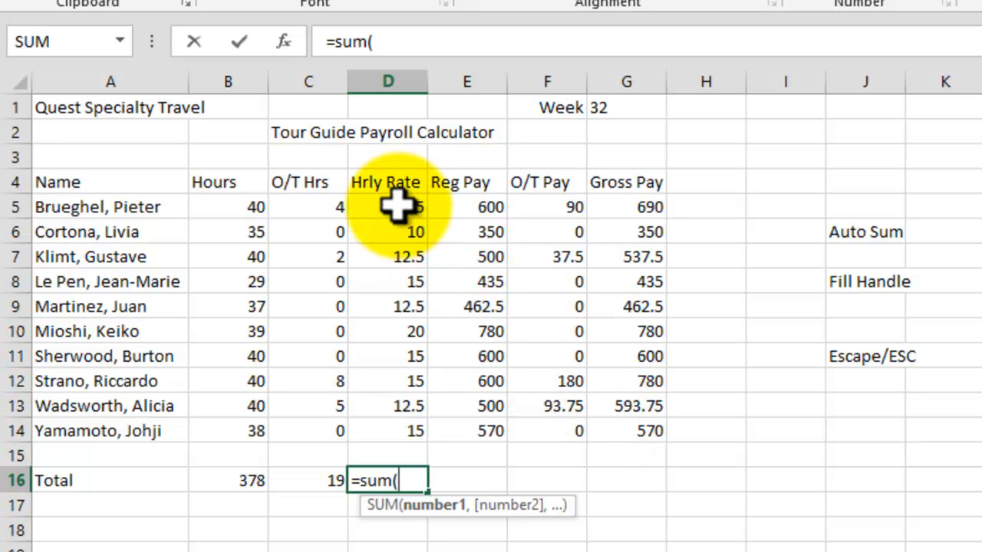
drag(402, 208, 397, 427)
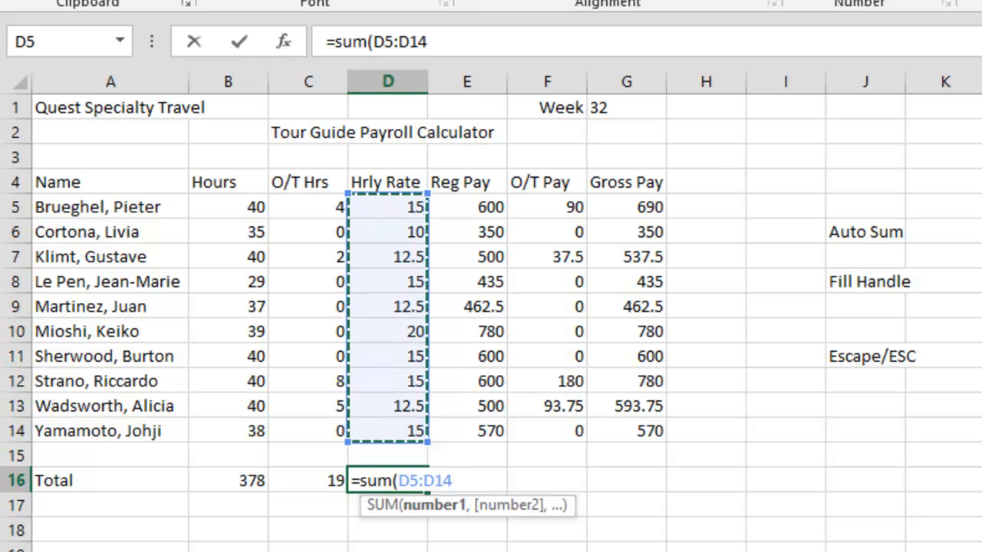
text())
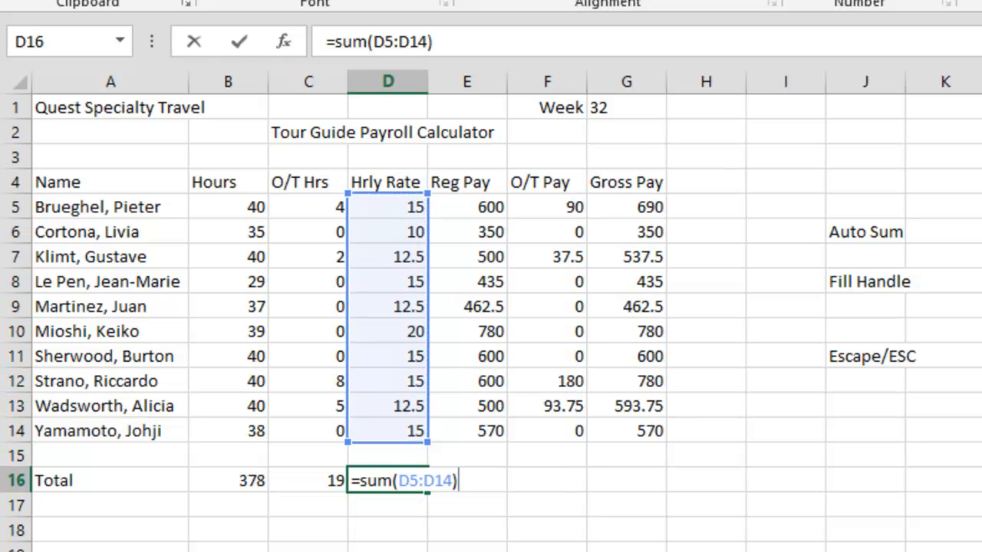
key(Return)
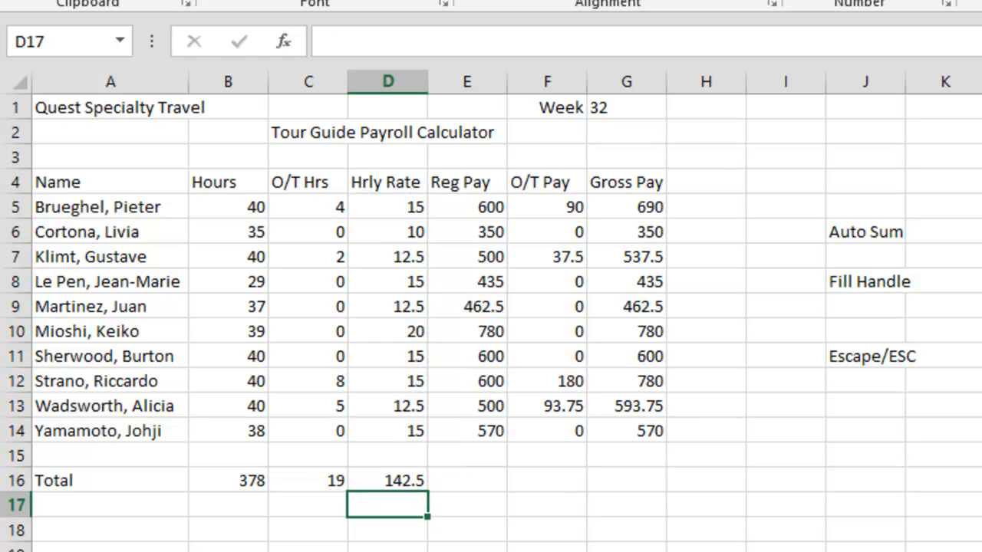
click(386, 479)
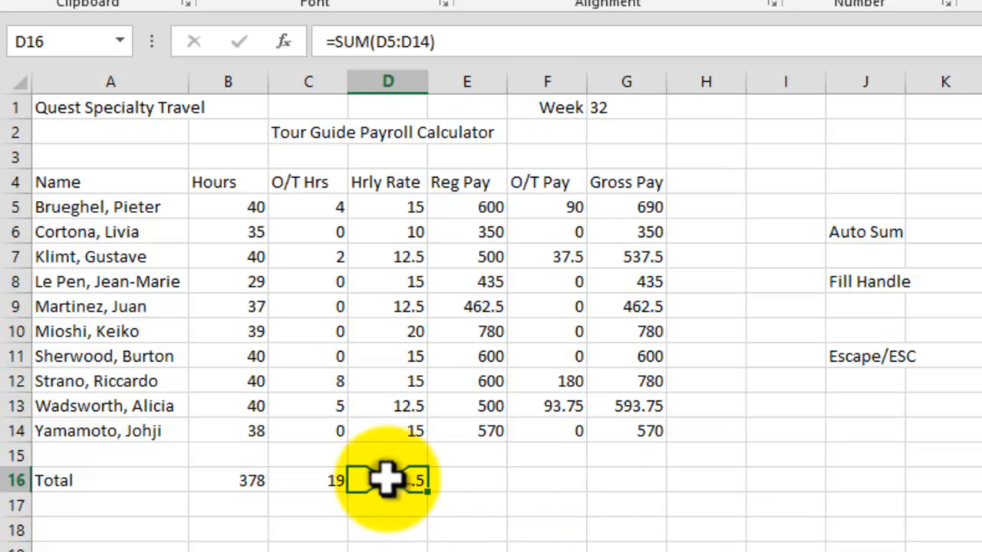
click(475, 480)
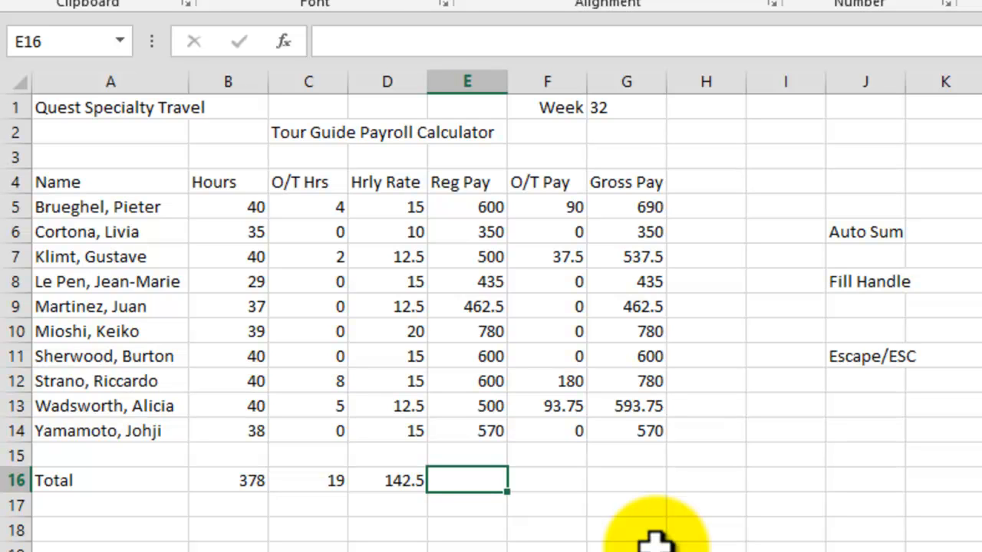
Total the Reg Pay column in E16 with the function =sum(E5:E14) and review the entered formula
text(=)
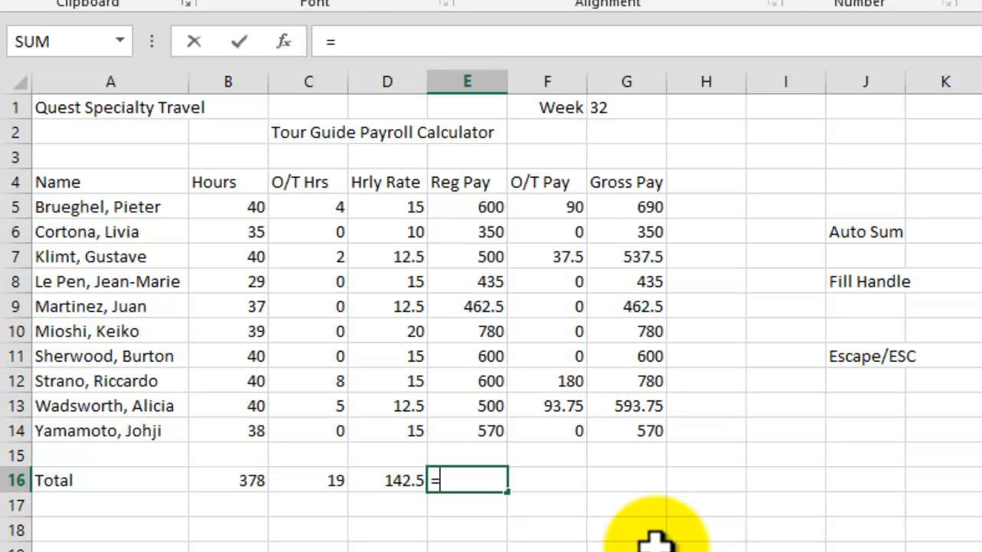
text(s)
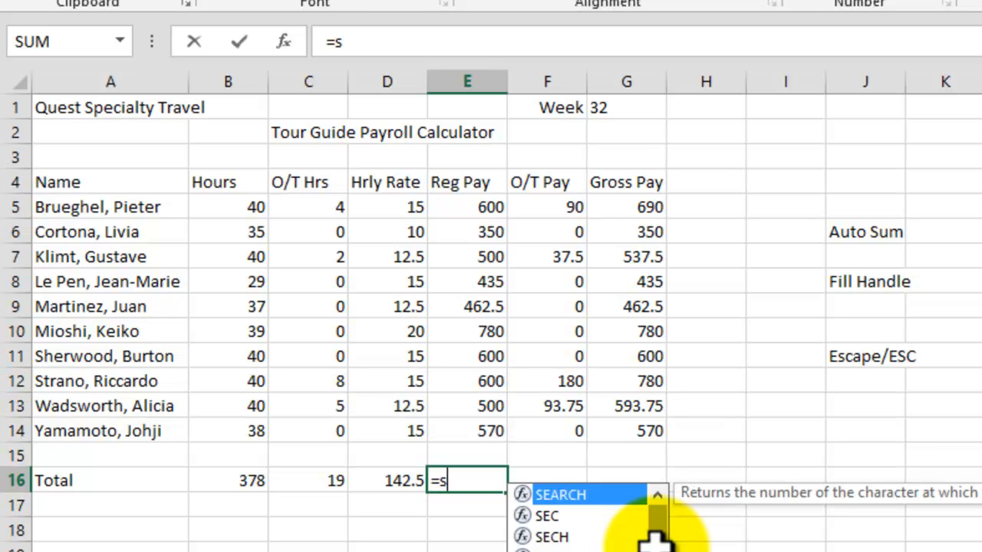
text(um()
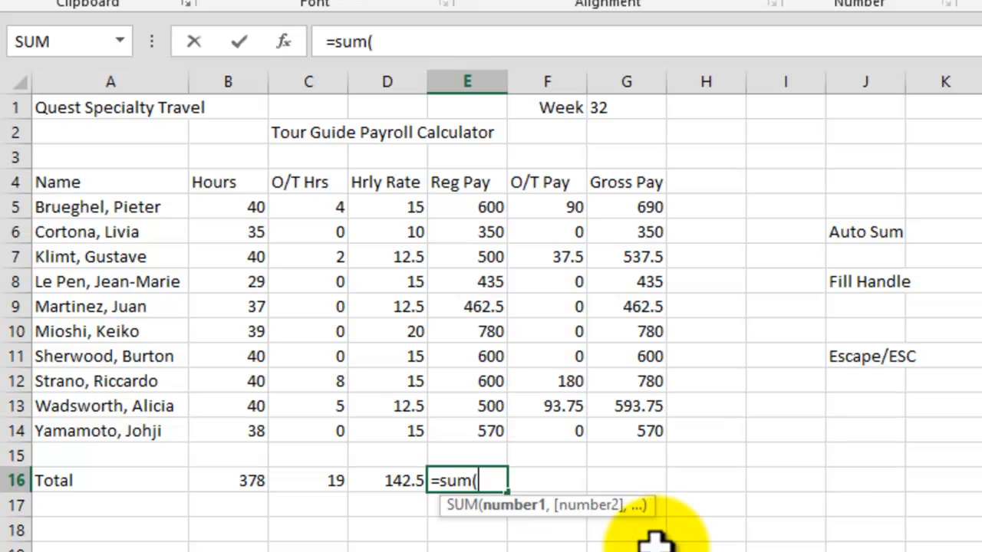
drag(484, 201, 485, 433)
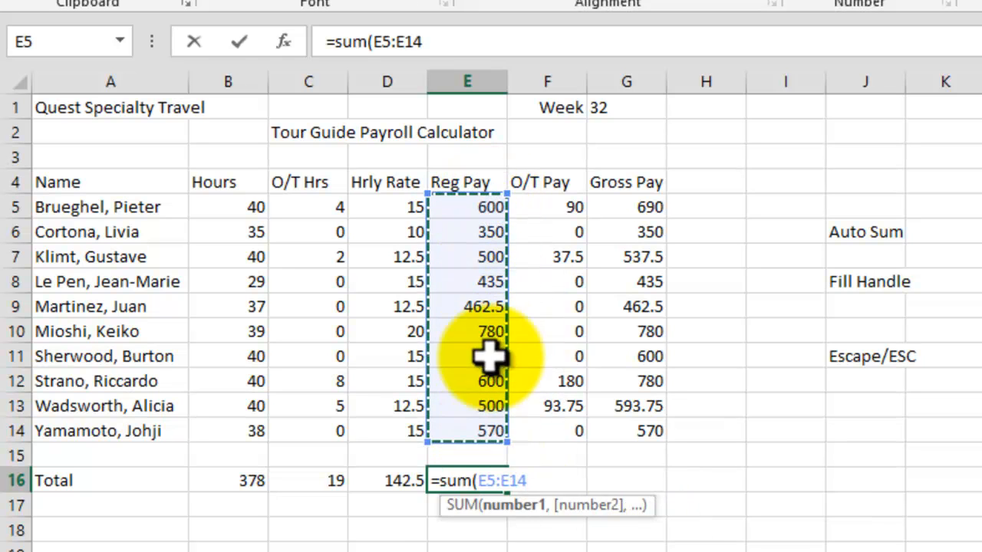
text())
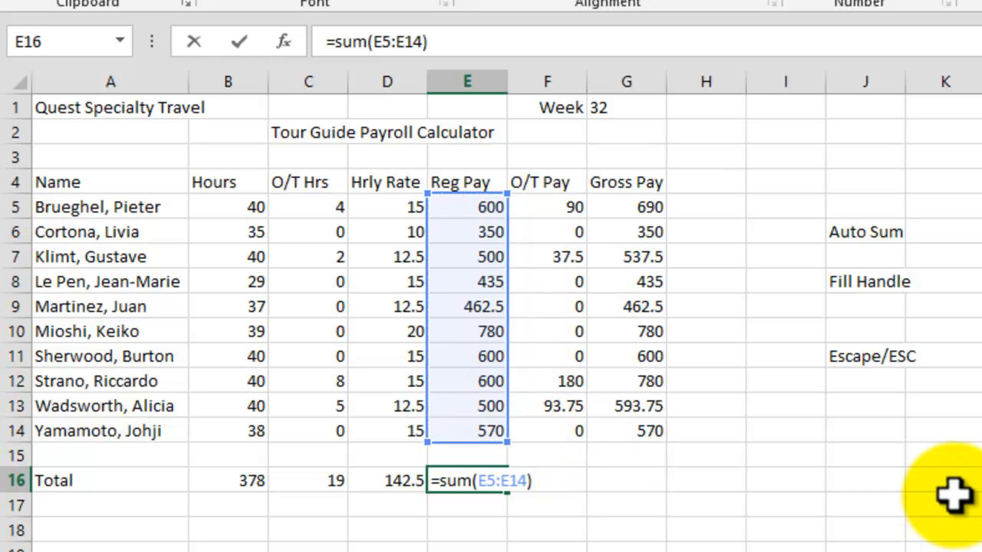
key(Return)
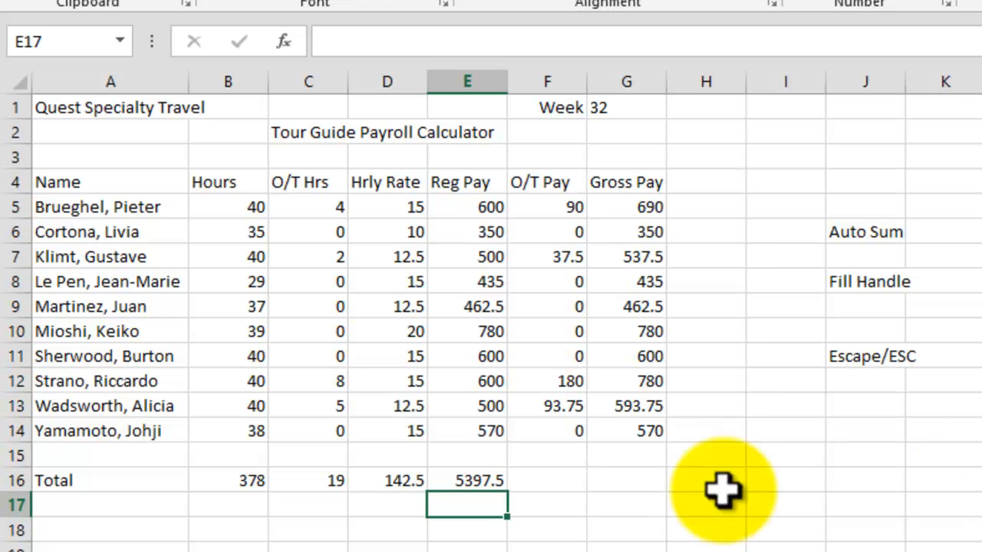
click(480, 482)
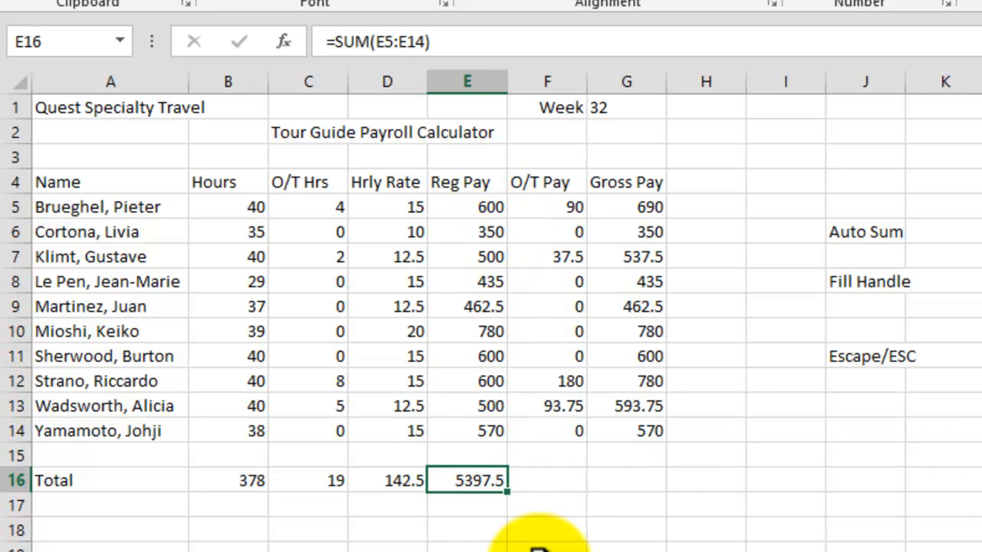
Total the O/T Pay column by applying AutoSum's Sum to the selected range F5:F16, placing the result in F16
click(554, 480)
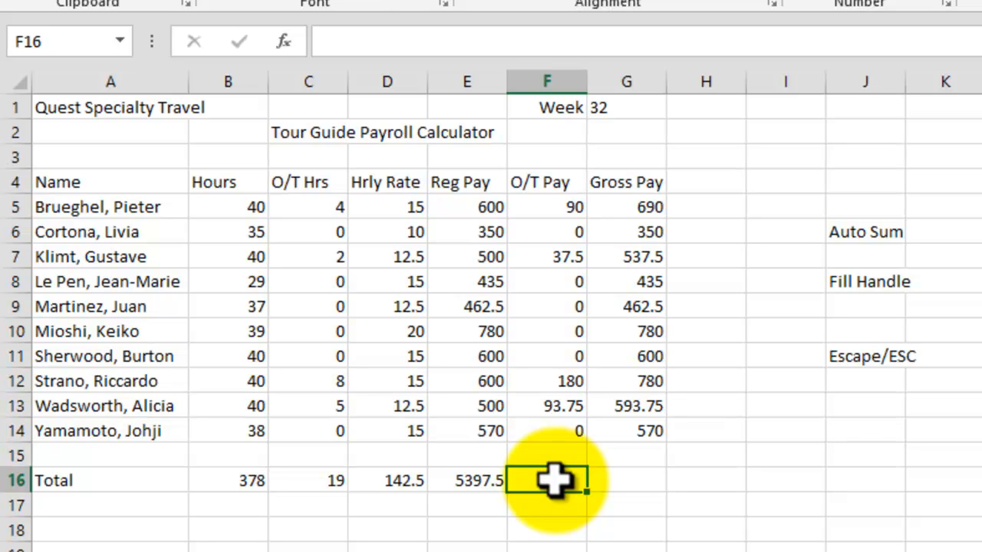
click(553, 207)
mouse_move(554, 207)
mouse_down()
mouse_move(549, 333)
mouse_move(508, 432)
mouse_move(558, 479)
mouse_up()
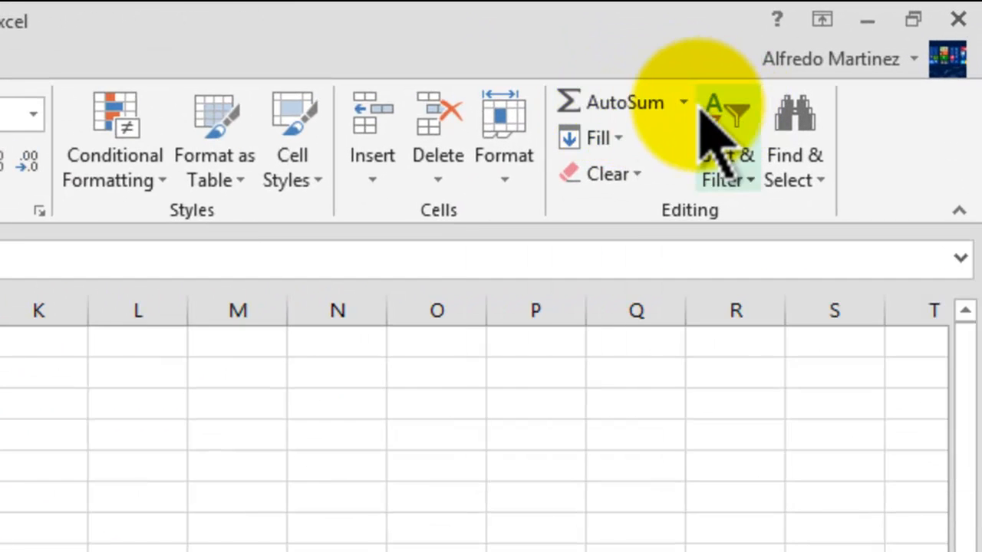
click(683, 104)
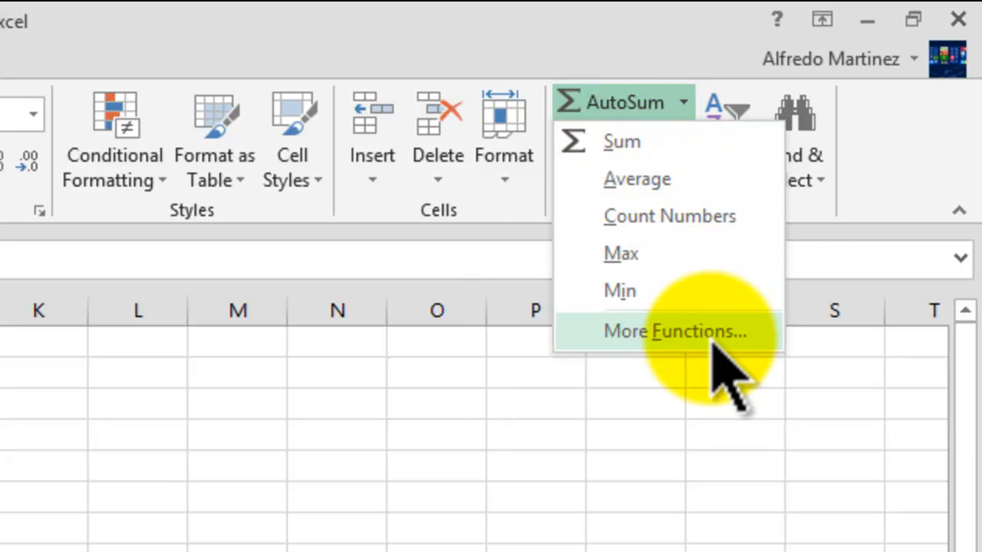
click(629, 147)
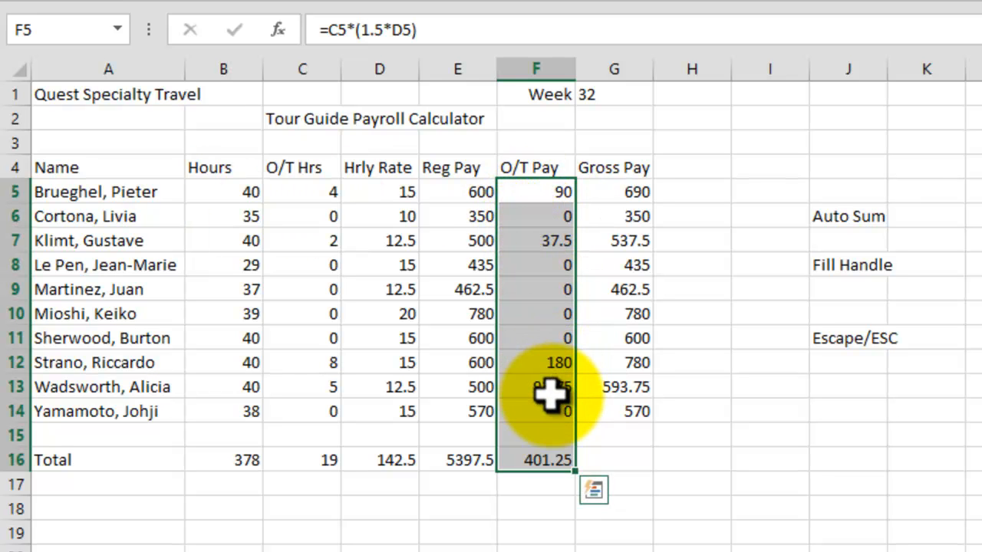
Correct the O/T Pay total in F16 to =SUM(F5:F14) so it leaves out the blank row, and check the formula
click(543, 458)
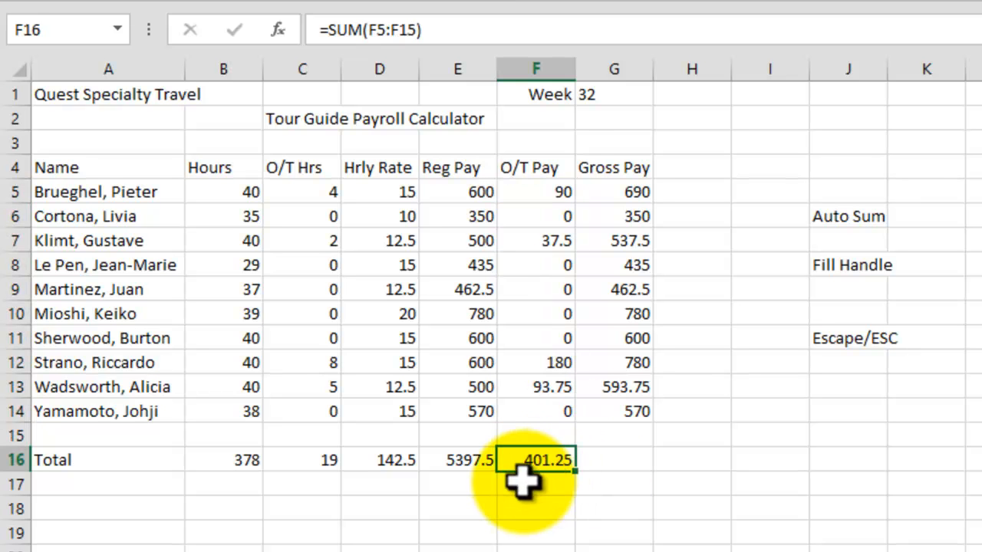
click(438, 31)
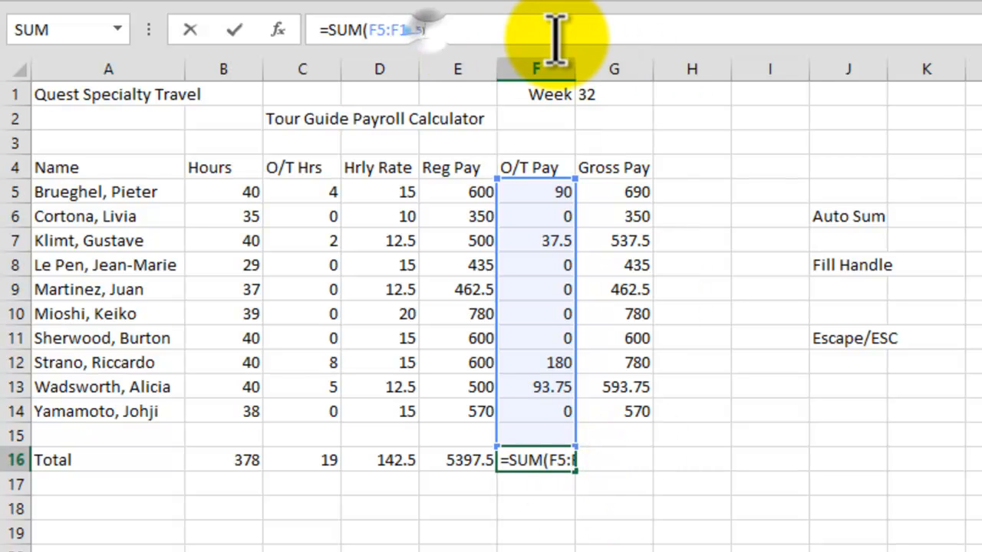
key(Left)
key(Left)
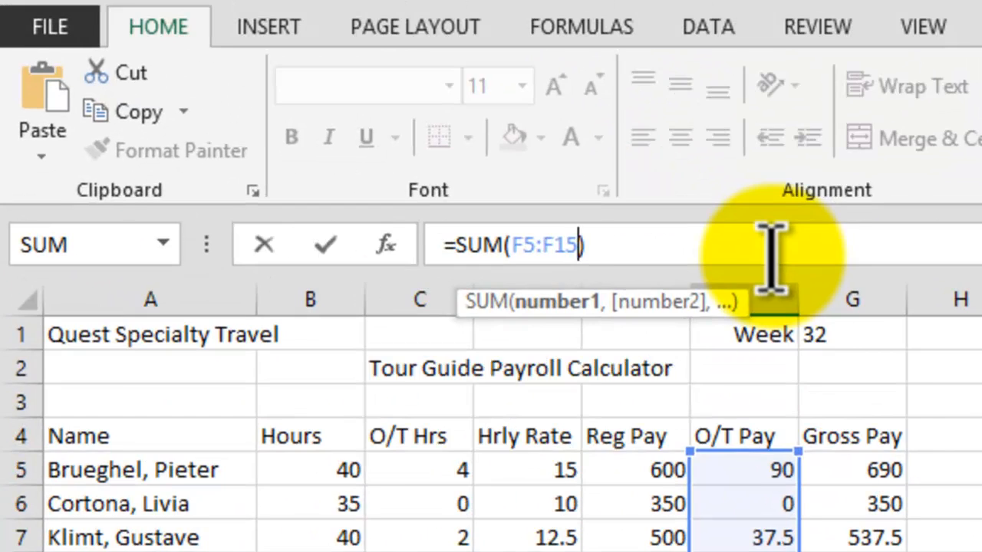
key(BackSpace)
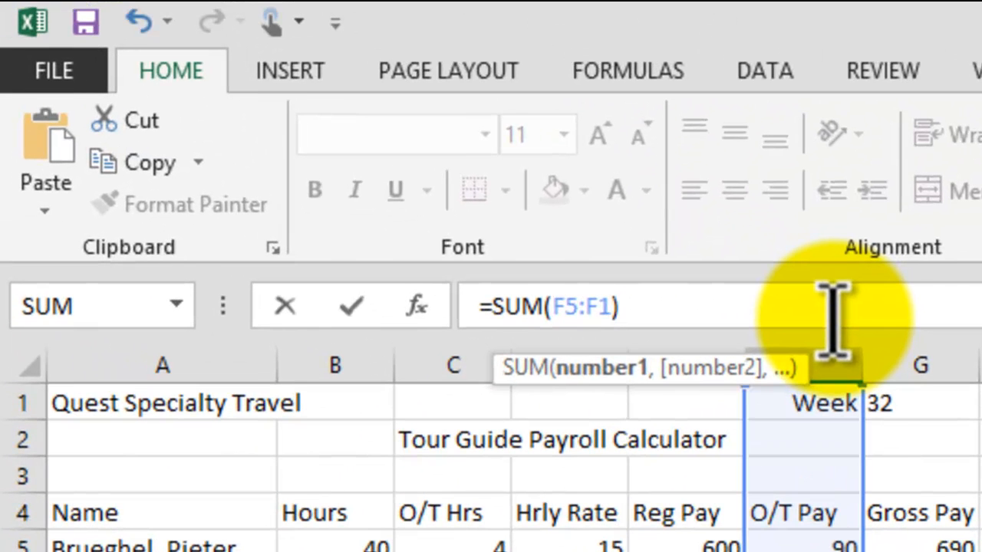
text(4)
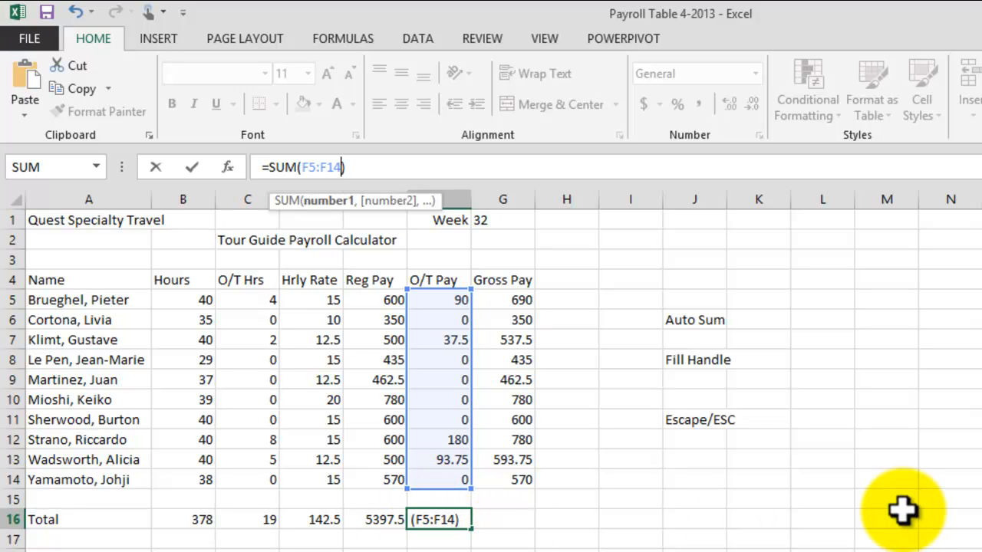
key(Return)
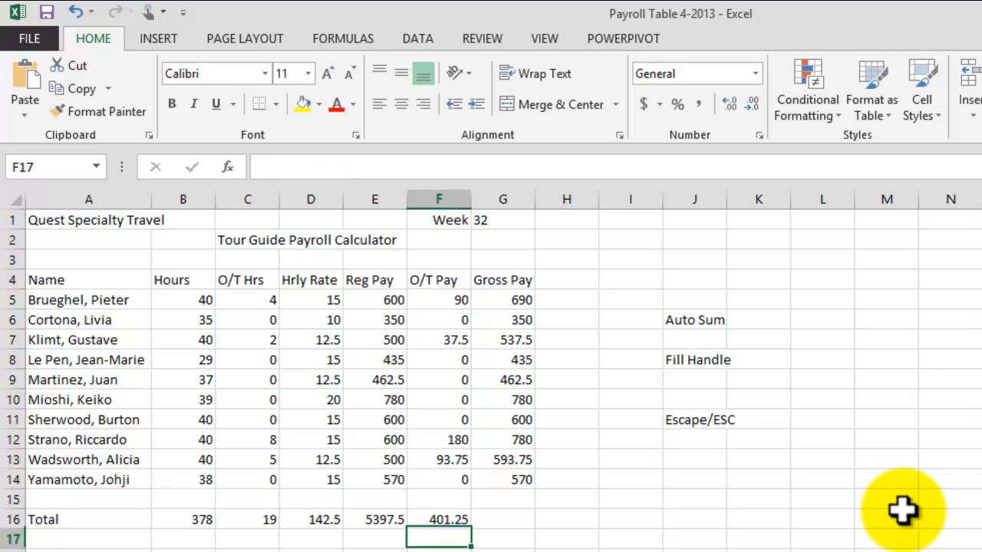
click(436, 520)
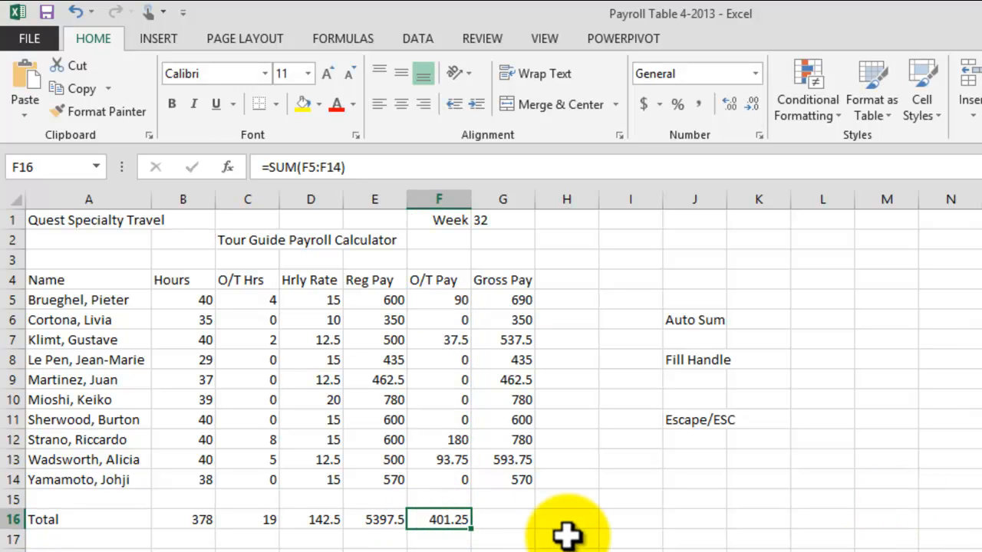
Total the Gross Pay column in G16 with AutoSum, replacing the suggested range with G5:G14, and review the formula
click(524, 520)
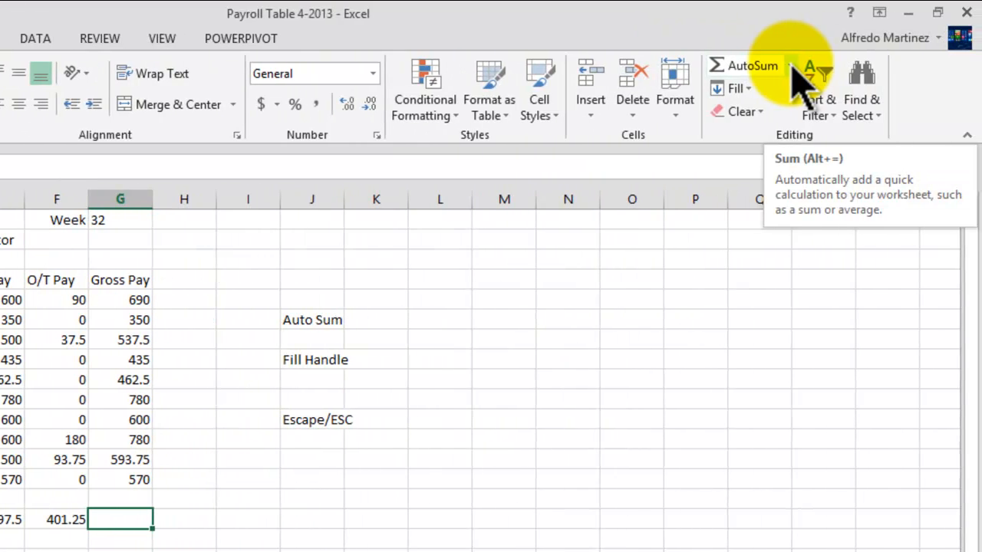
click(793, 67)
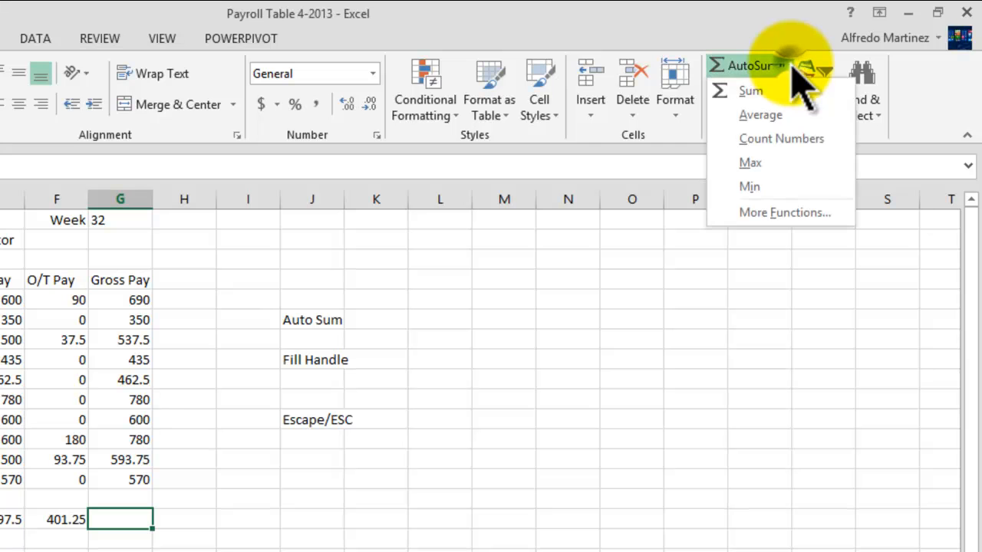
click(752, 92)
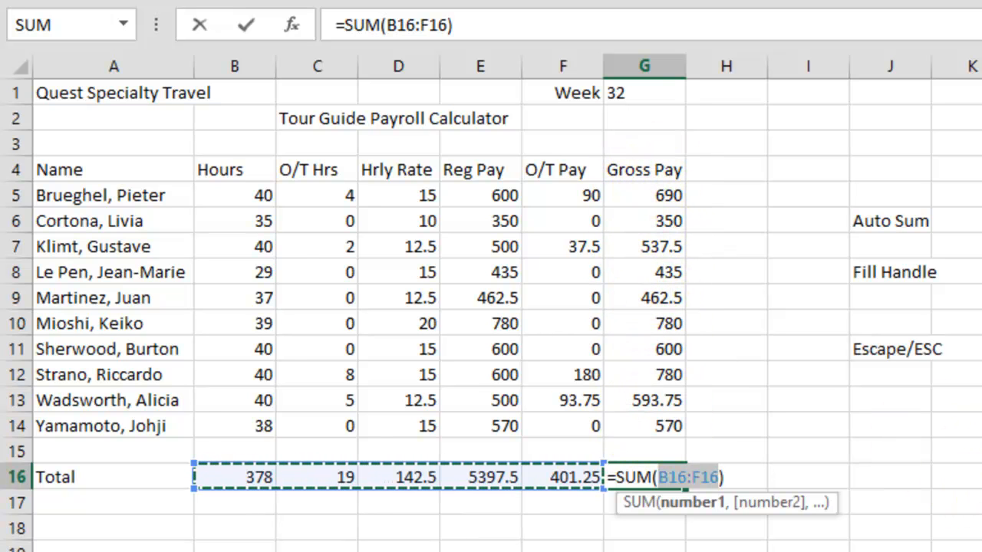
click(696, 505)
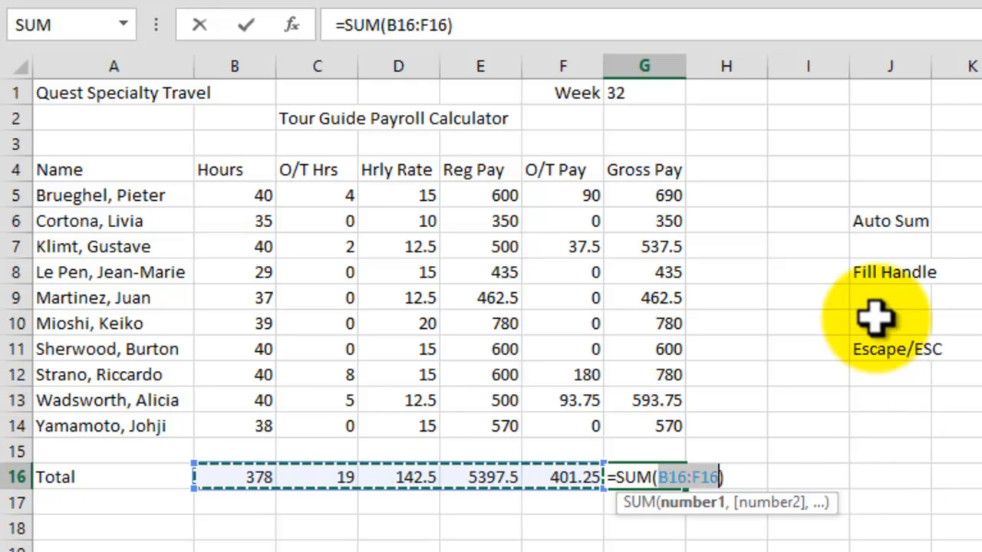
click(646, 196)
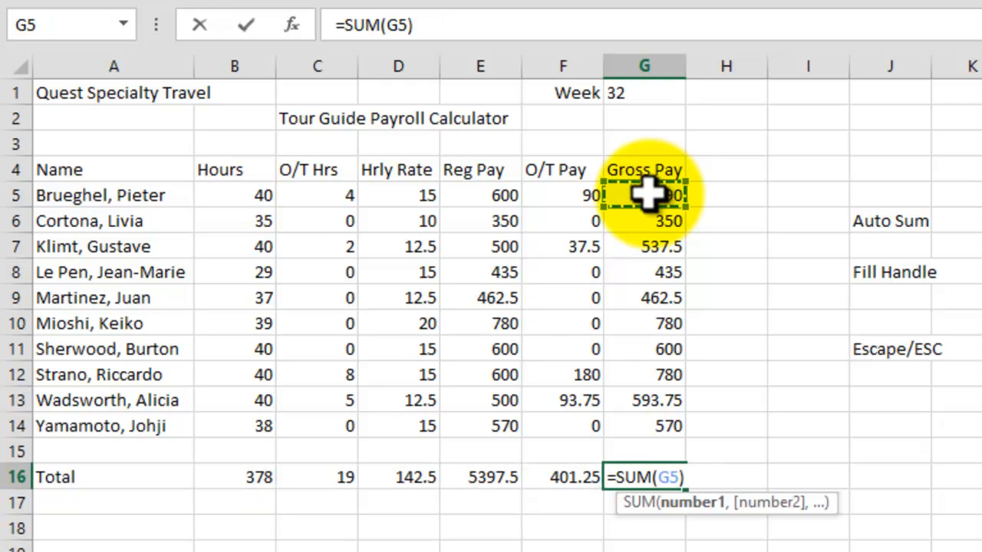
drag(647, 196, 647, 417)
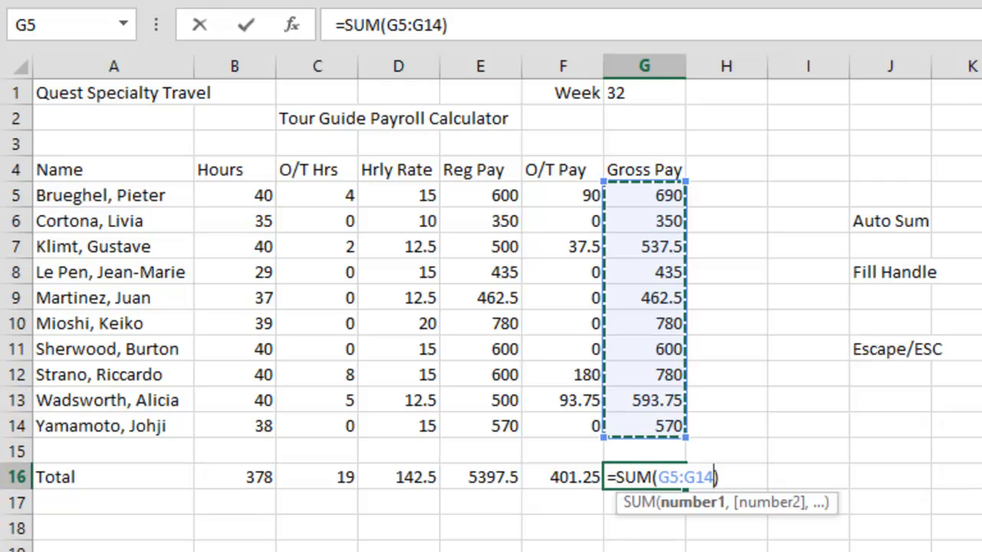
key(Return)
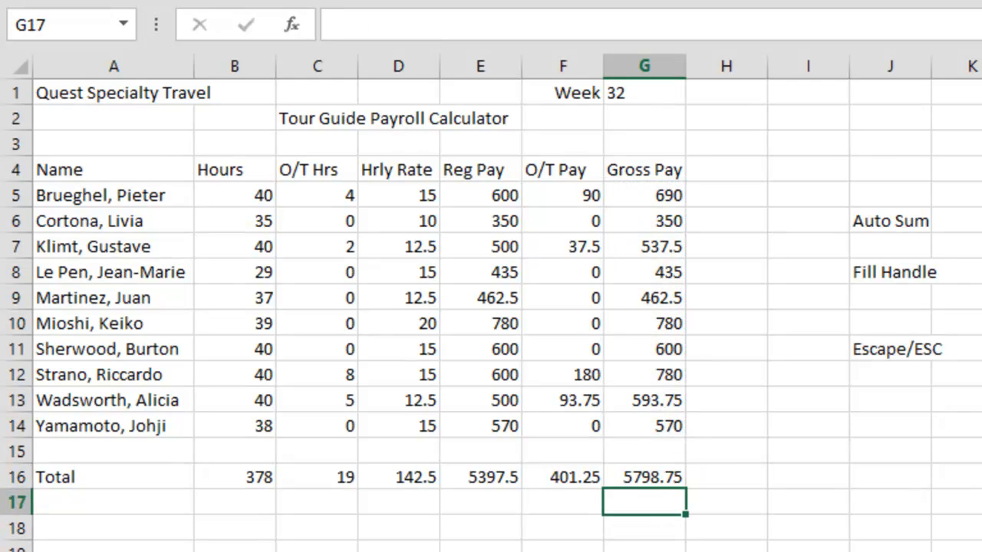
click(678, 477)
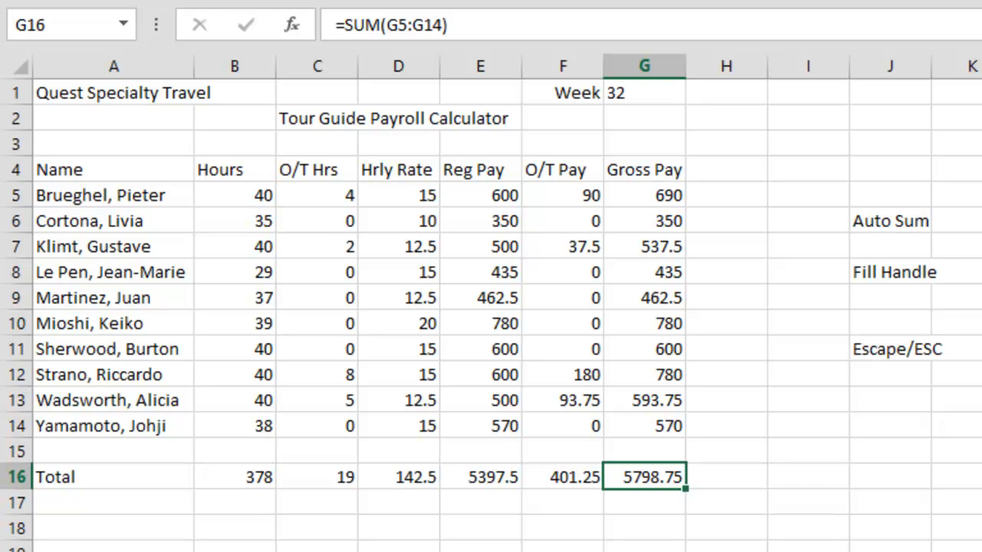
click(756, 545)
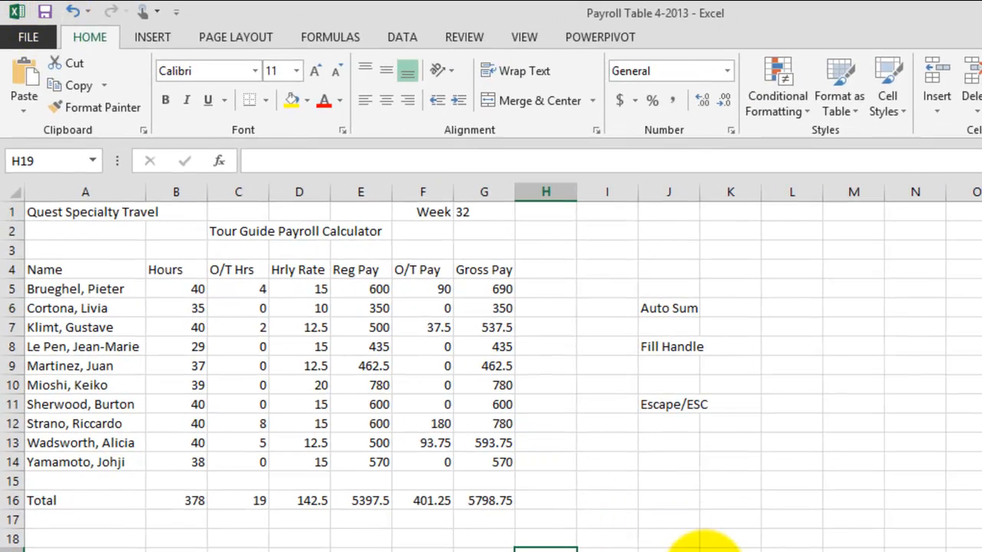
click(801, 548)
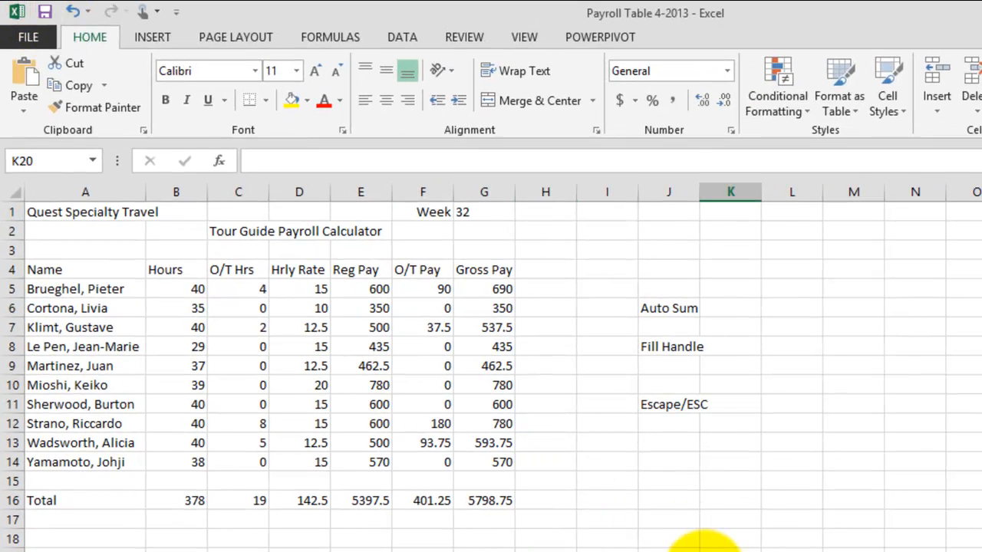
click(623, 537)
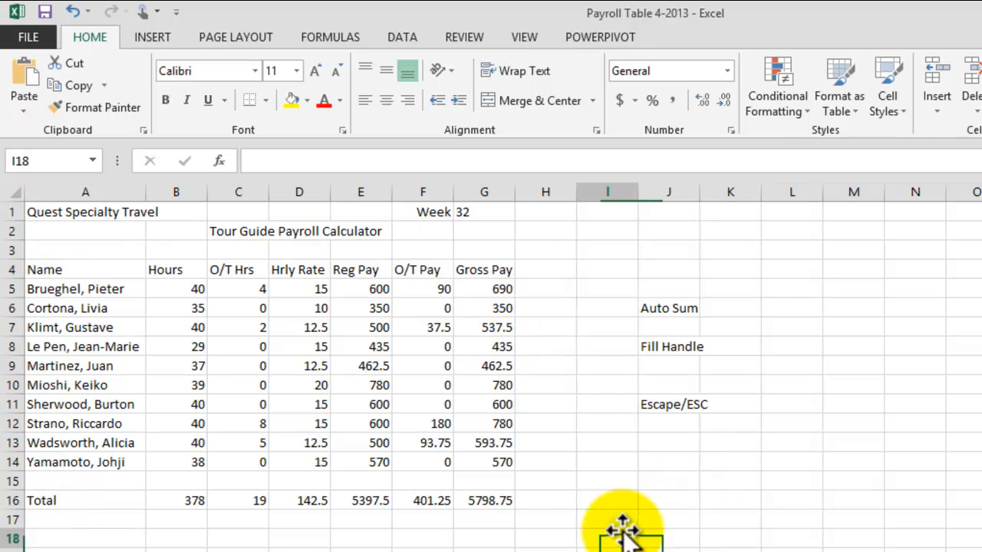
click(361, 548)
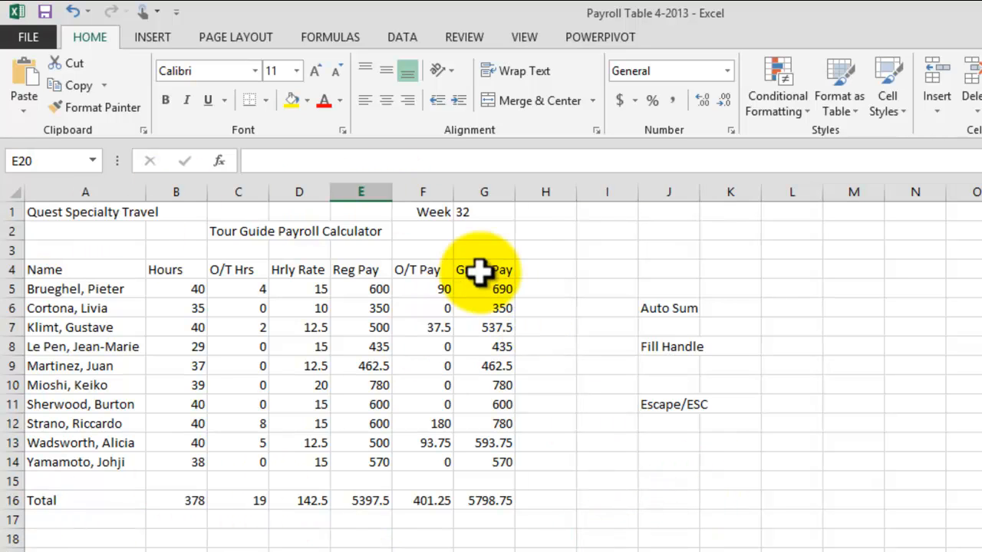
Review the pay formulas in E5, F5 and G5 and the total formulas in B16 through E16
click(421, 286)
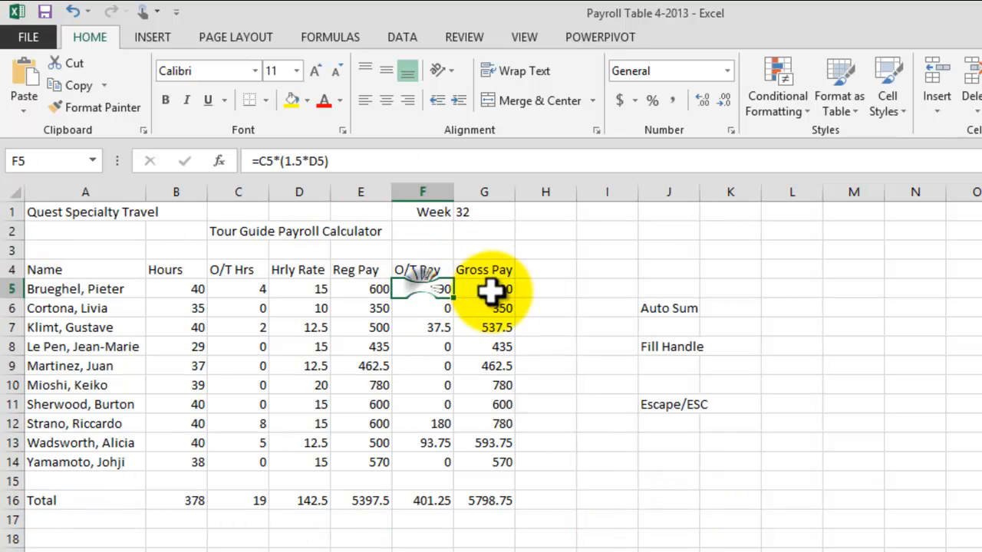
click(381, 289)
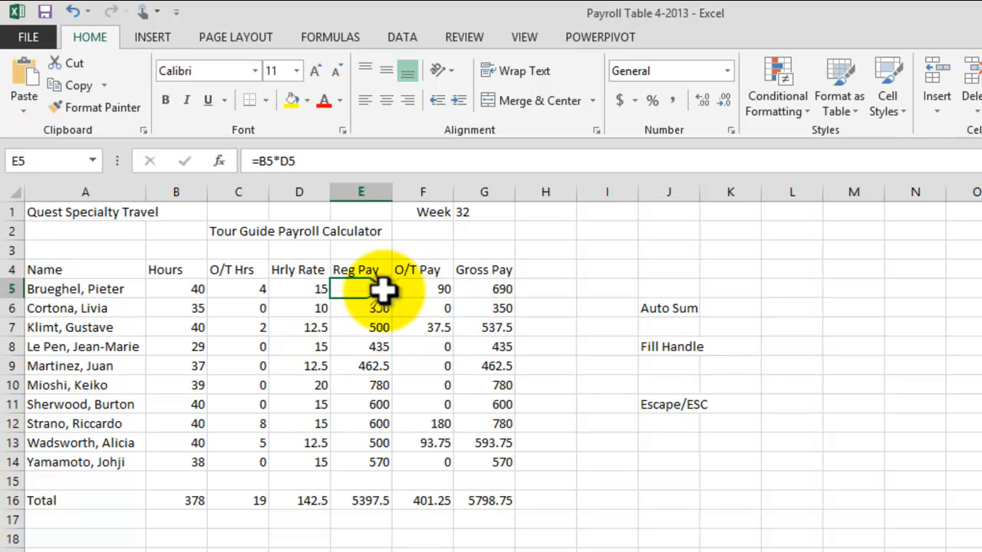
click(422, 289)
click(492, 288)
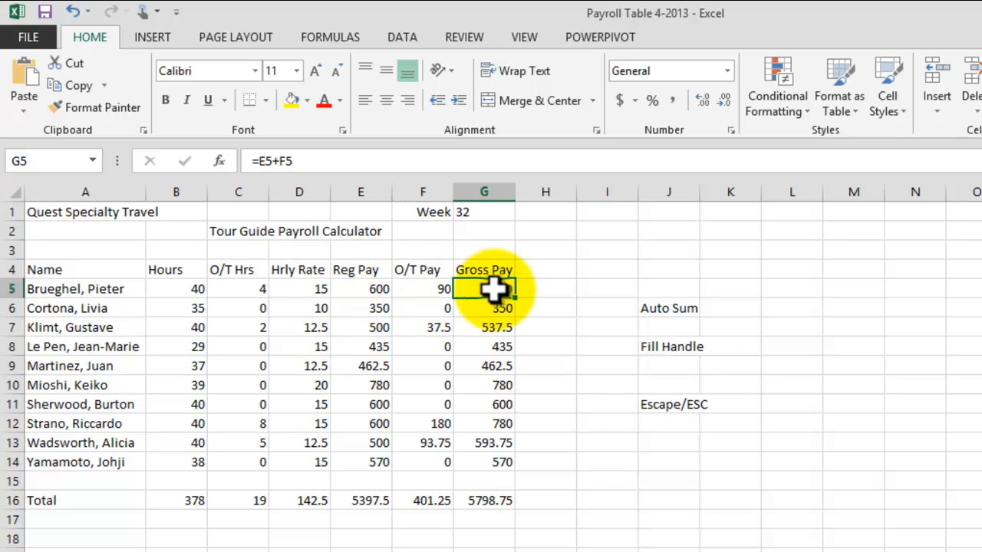
click(197, 500)
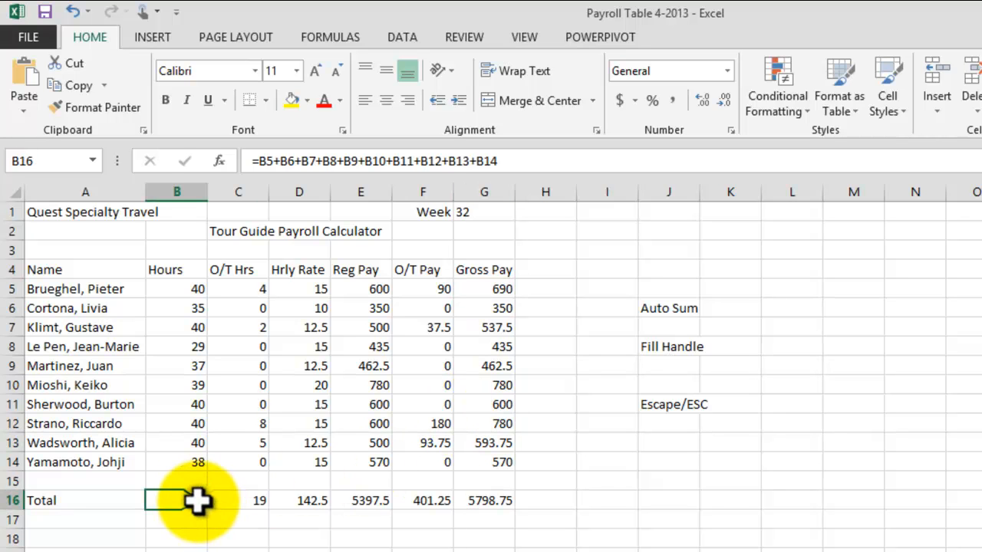
click(253, 500)
click(300, 500)
click(360, 500)
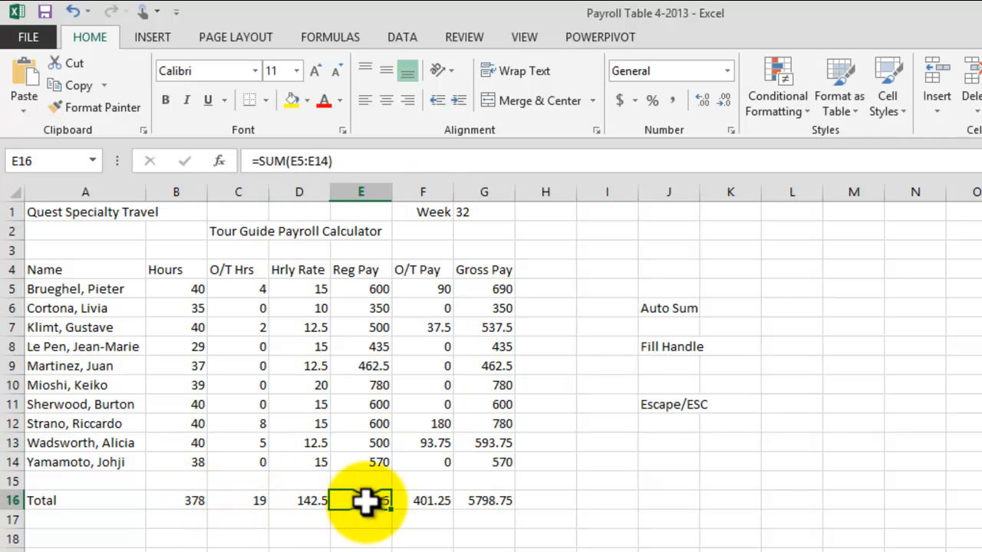
Check the total formulas for O/T Pay in F16 and Gross Pay in G16
click(423, 500)
click(483, 500)
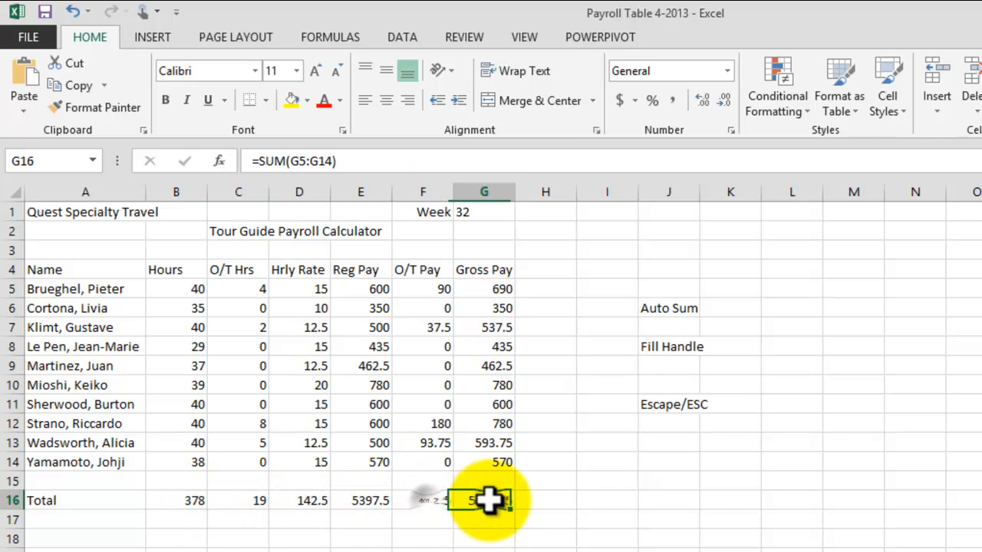
click(696, 481)
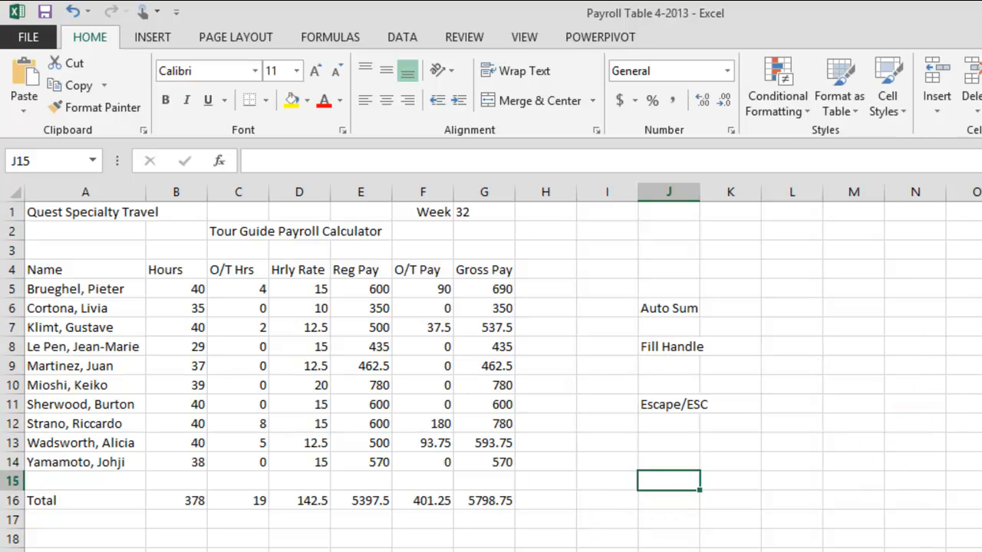
click(664, 549)
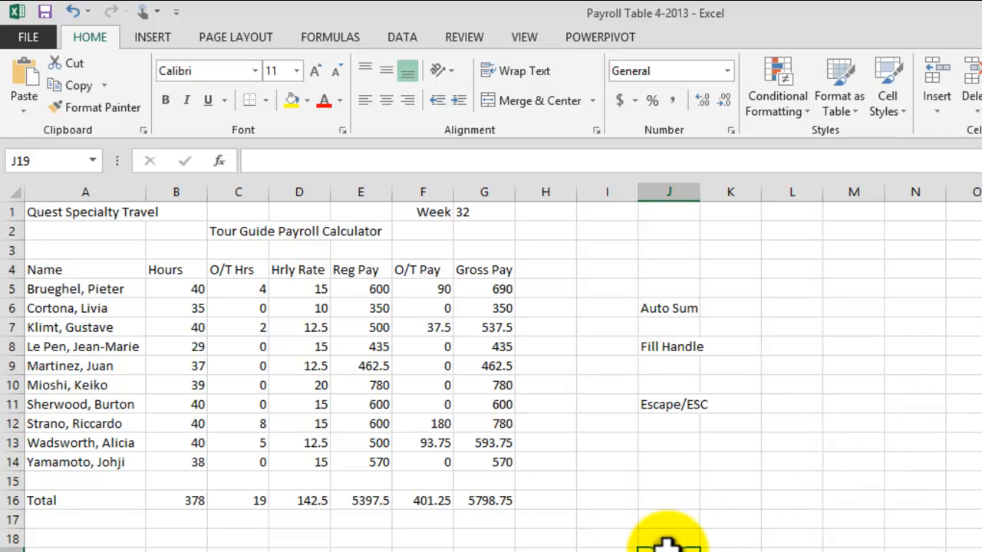
click(537, 550)
click(630, 502)
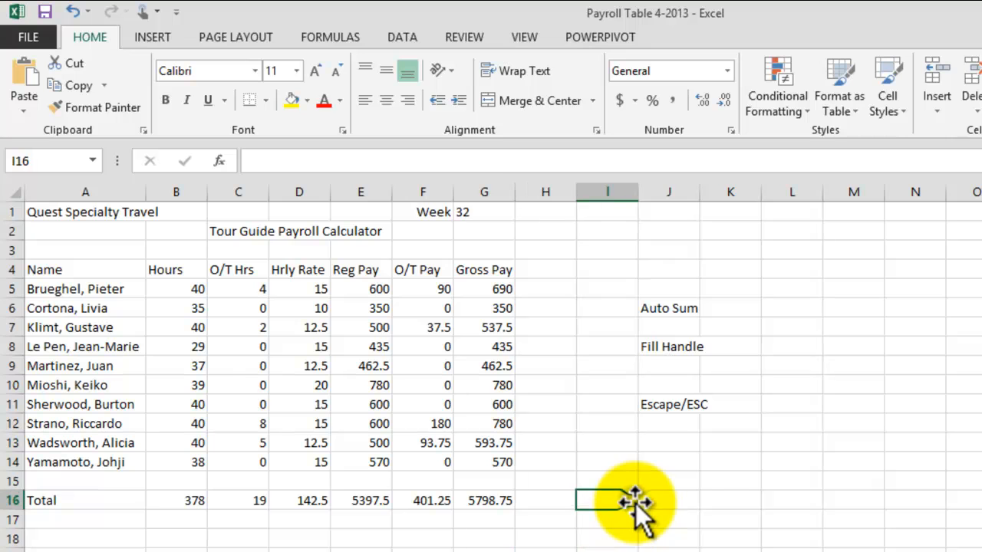
click(665, 482)
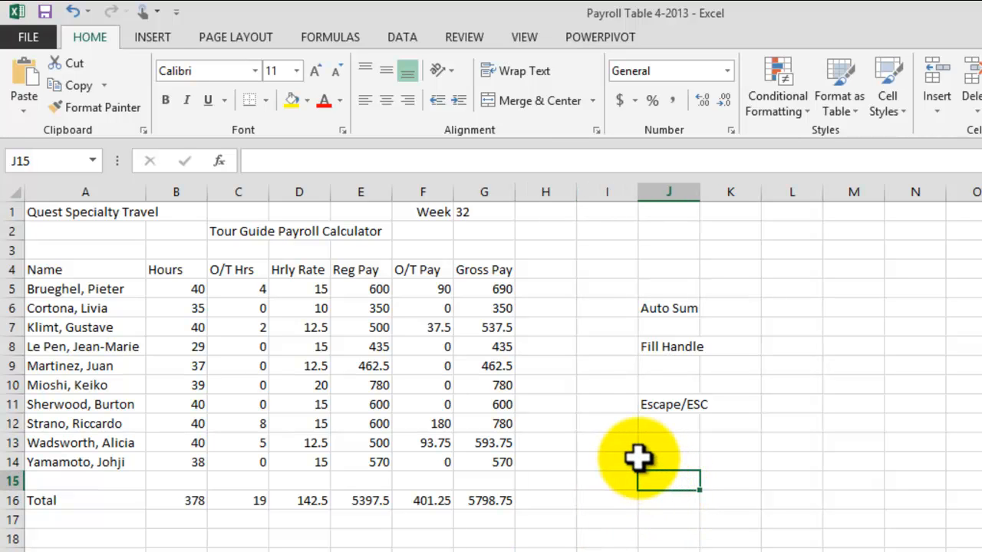
click(609, 546)
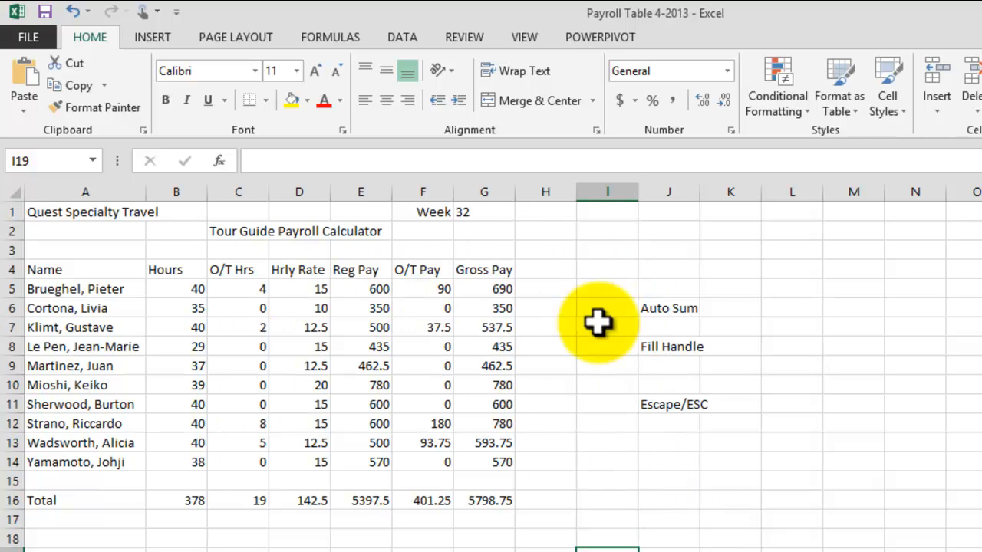
drag(48, 212, 510, 506)
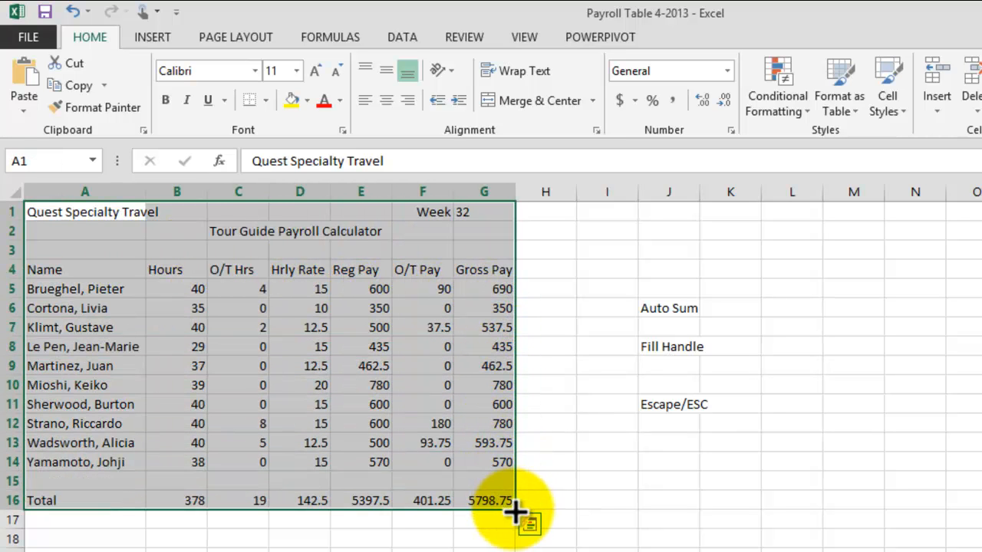
click(854, 362)
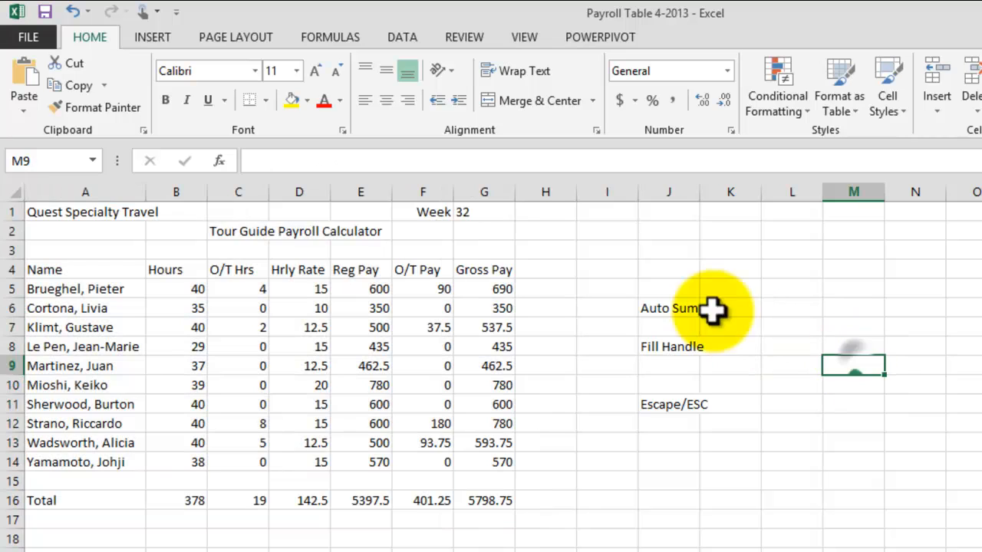
drag(48, 213, 503, 497)
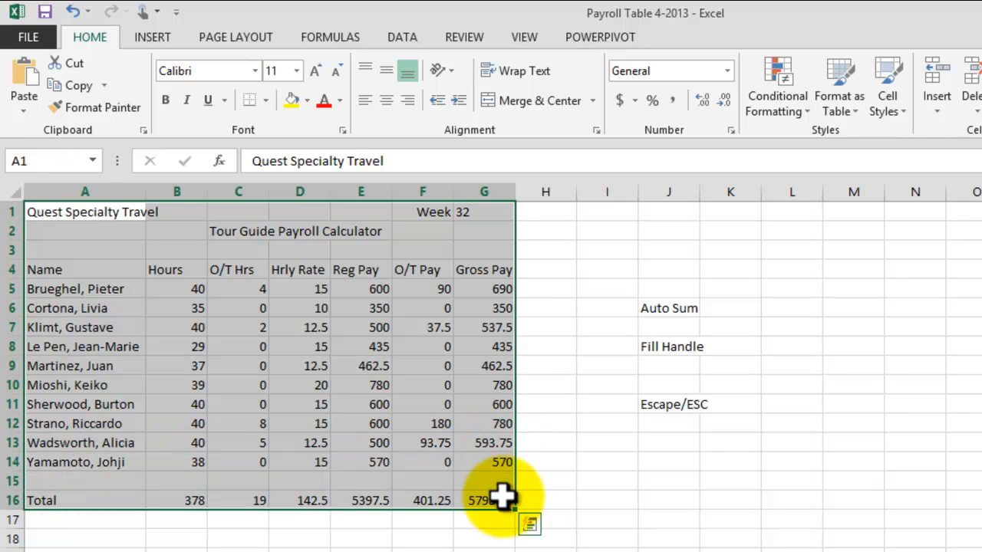
click(654, 481)
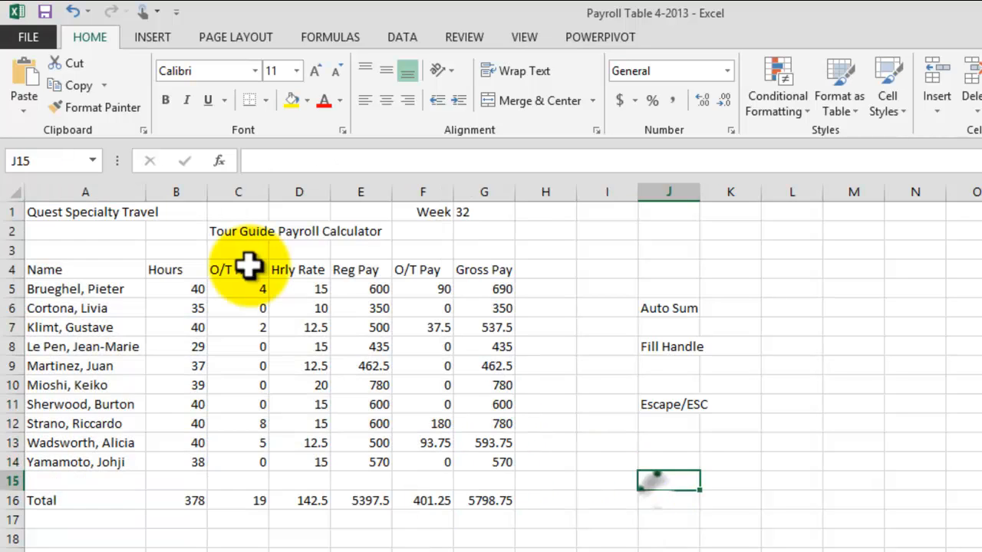
Copy the whole payroll table, from the company name in A1 through the Gross Pay total in G16
click(75, 211)
drag(75, 211, 483, 210)
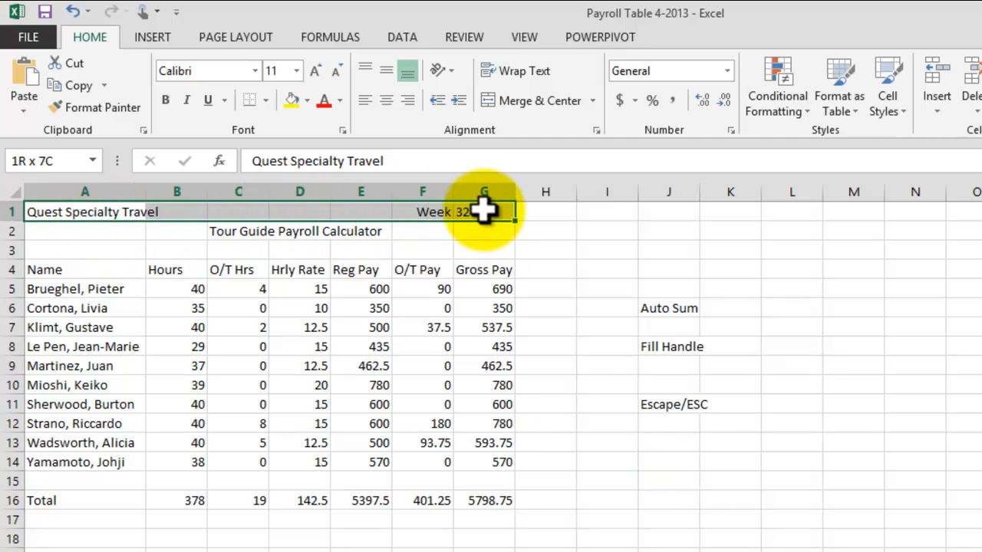
drag(484, 209, 494, 500)
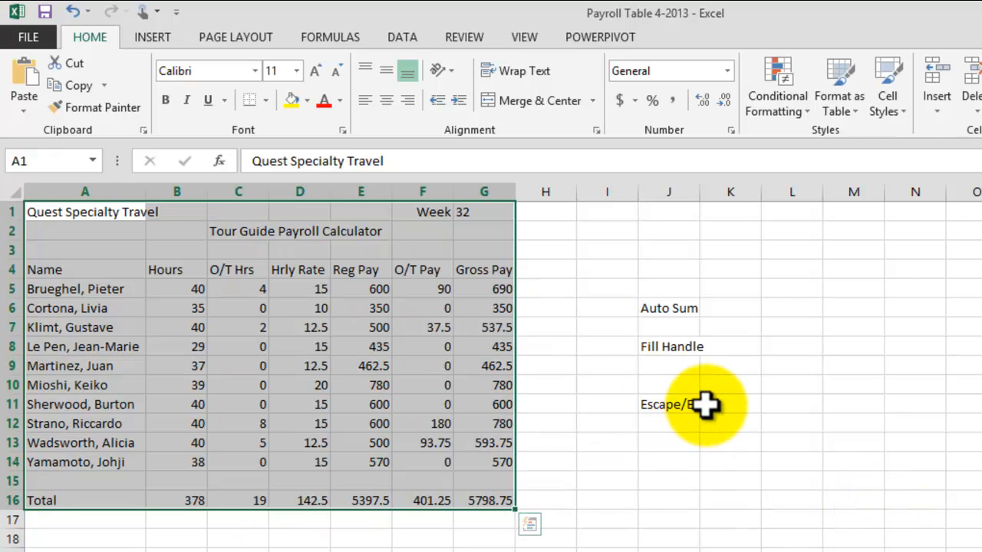
key(Escape)
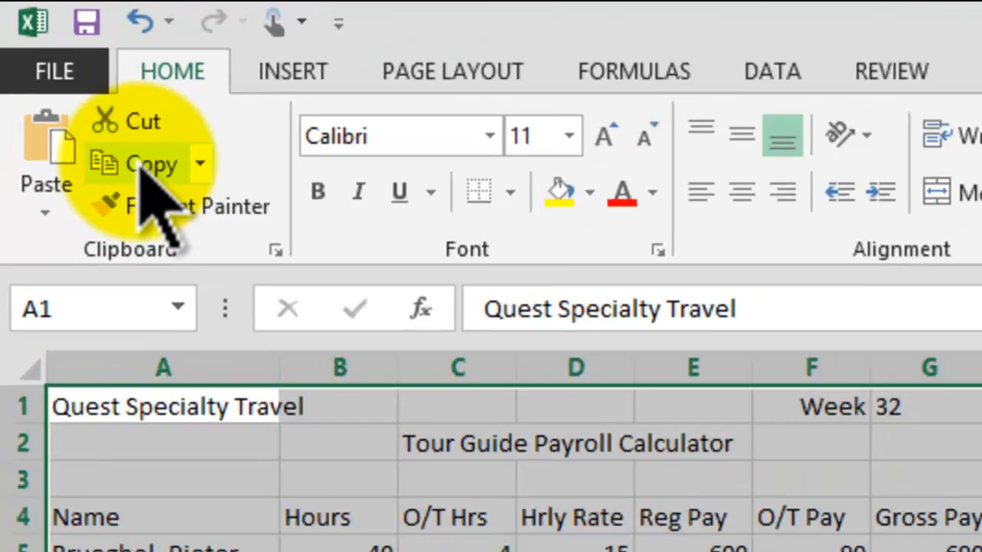
click(55, 63)
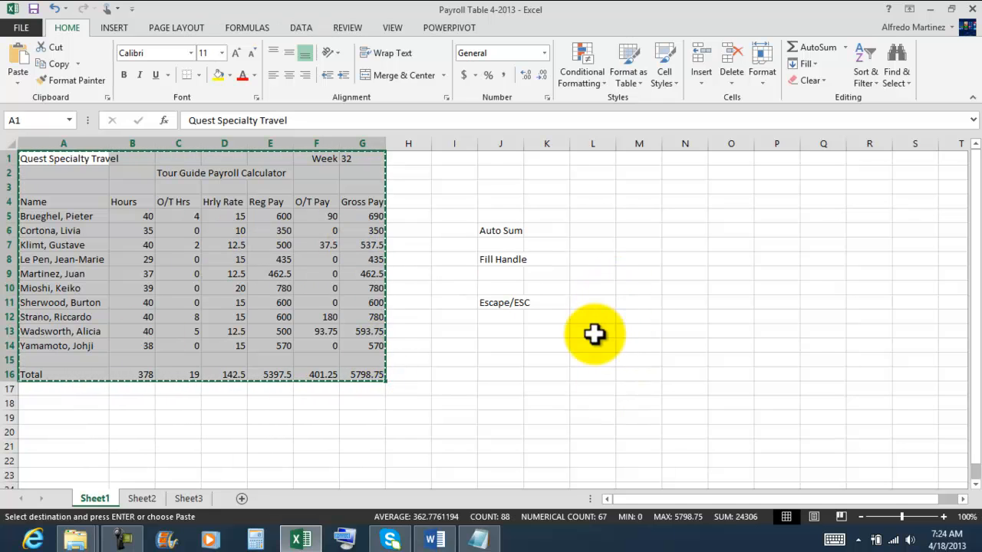
Paste the copied payroll table below the original, starting at A19, using the Formulas paste option
scroll(594, 334, down, 2)
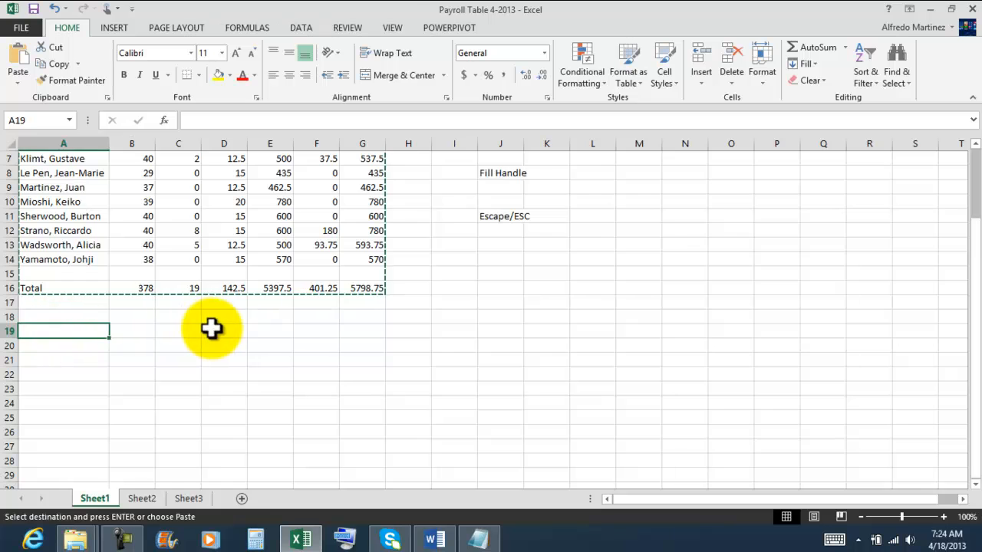
scroll(210, 328, down, 2)
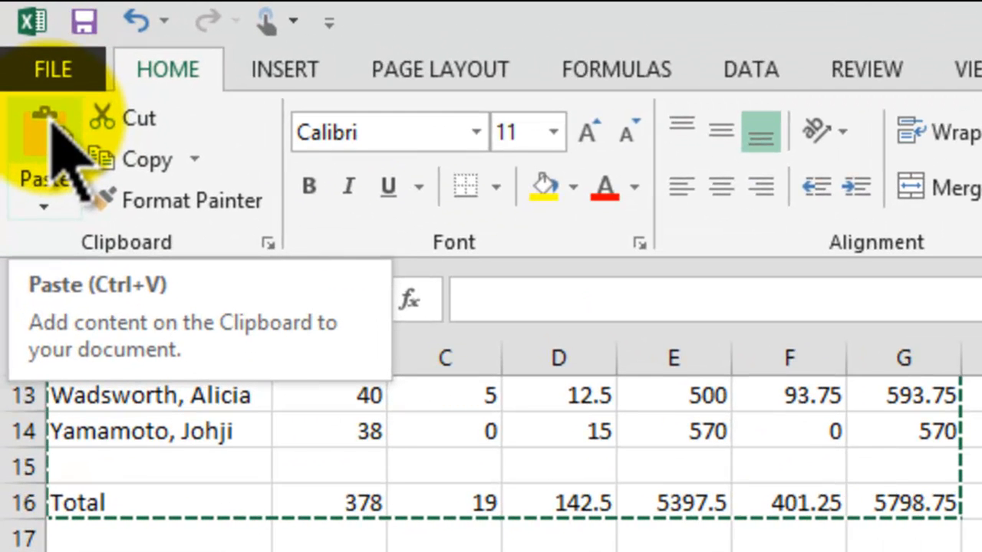
click(45, 208)
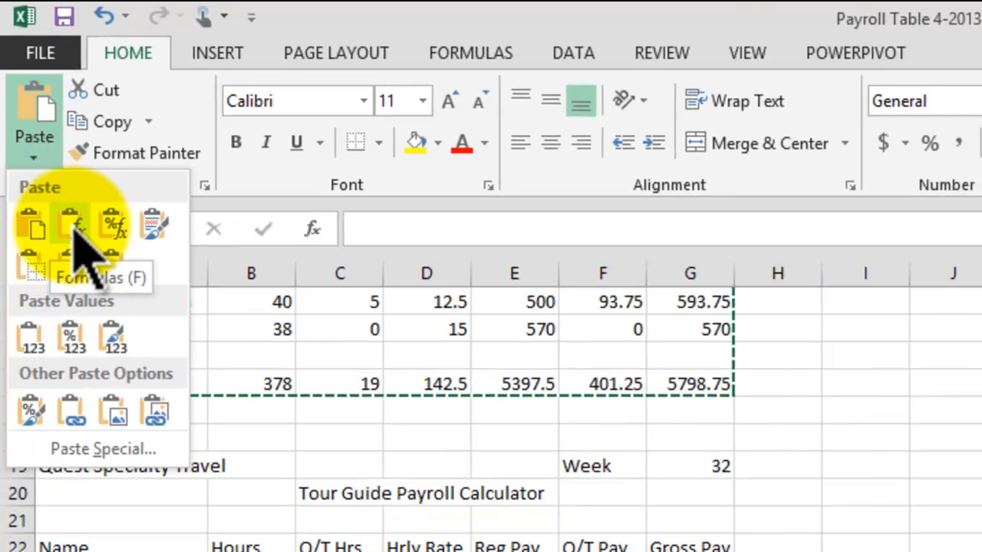
click(77, 242)
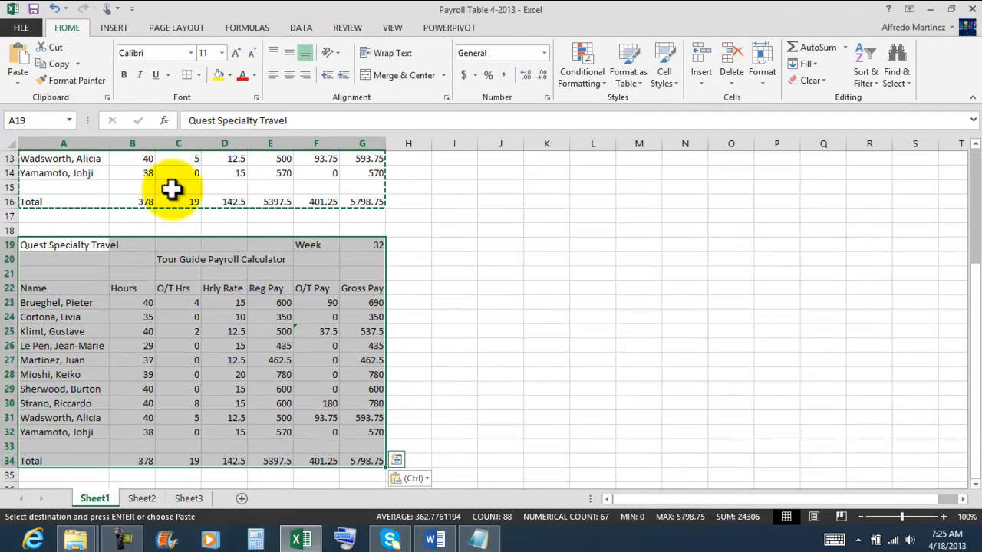
Compare the pasted table with the original, and end copy mode to clear the outline around A1:G16
scroll(607, 322, up, 3)
scroll(608, 316, up, 1)
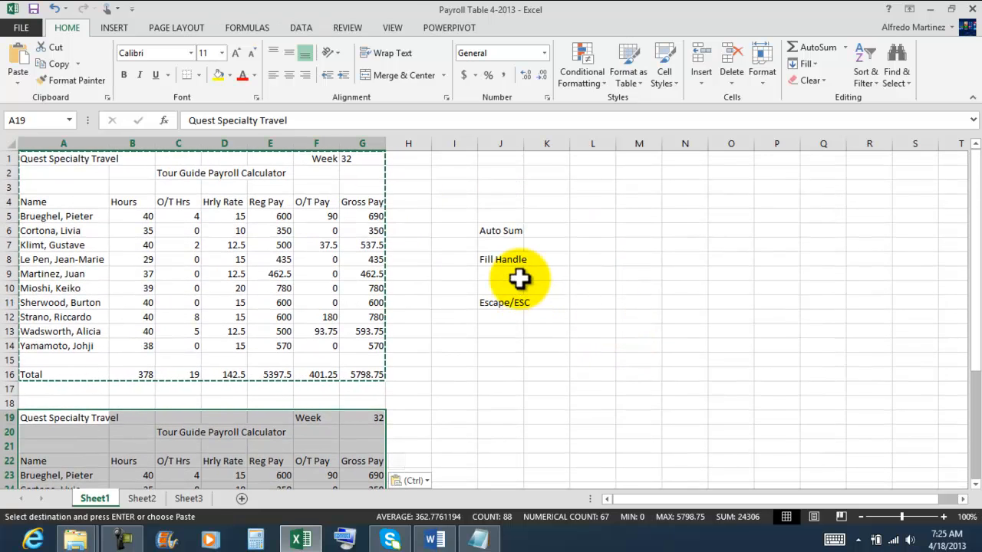
scroll(519, 279, down, 2)
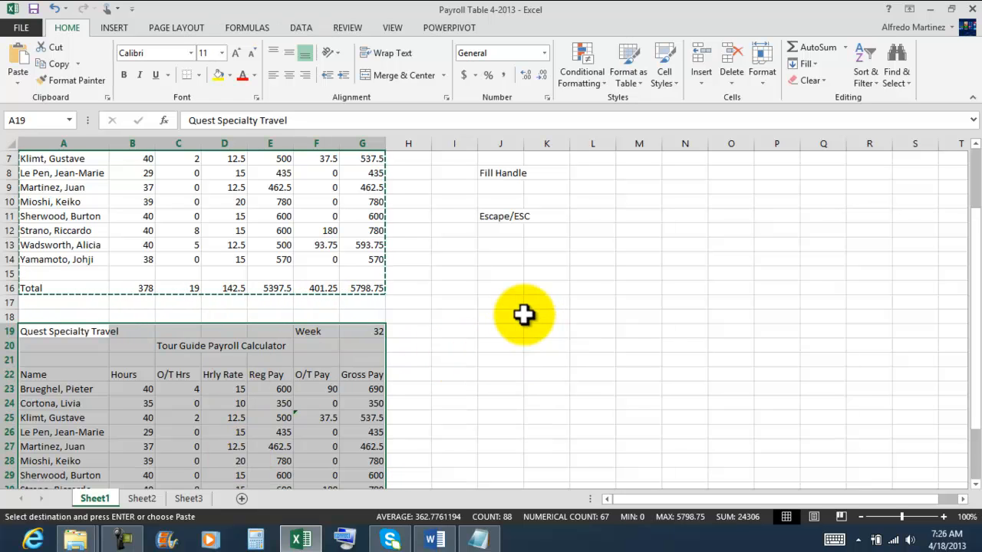
scroll(525, 314, up, 2)
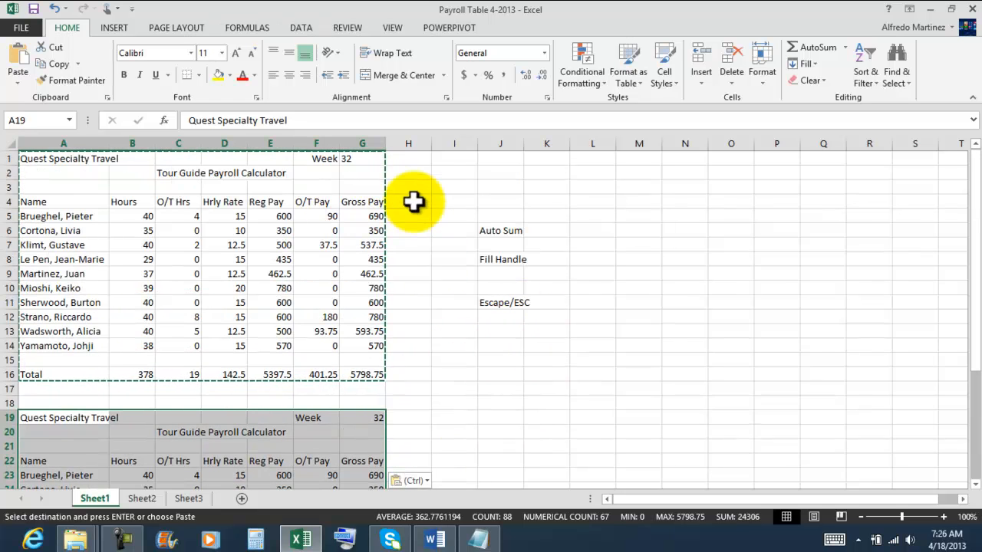
key(Escape)
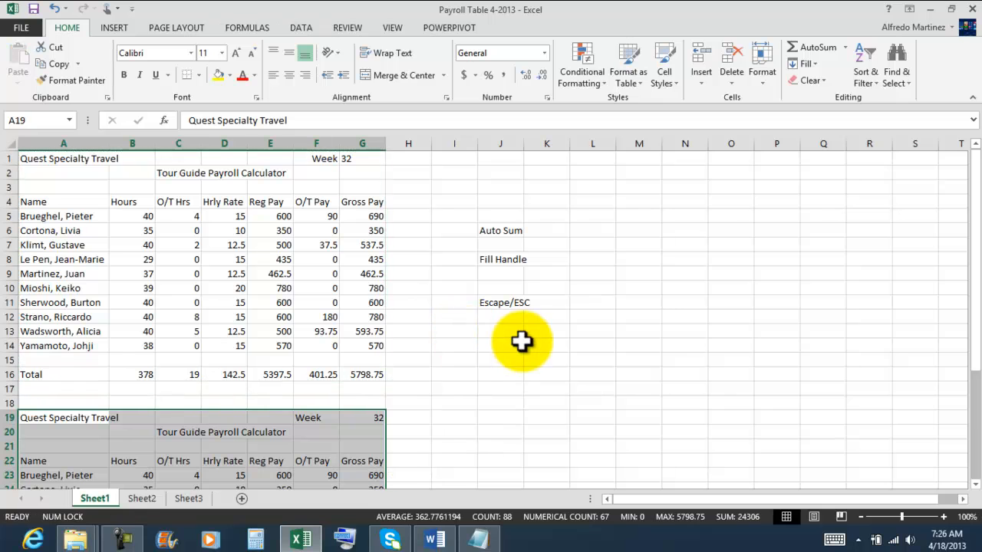
click(503, 302)
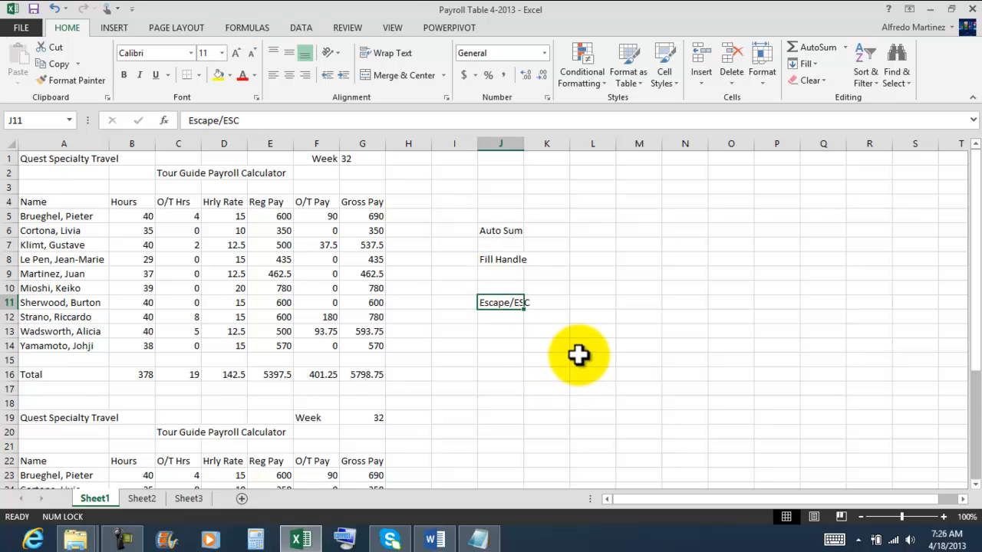
Set the week number of the second payroll table in G19 to 33
scroll(578, 353, down, 1)
scroll(578, 350, up, 1)
scroll(578, 348, down, 2)
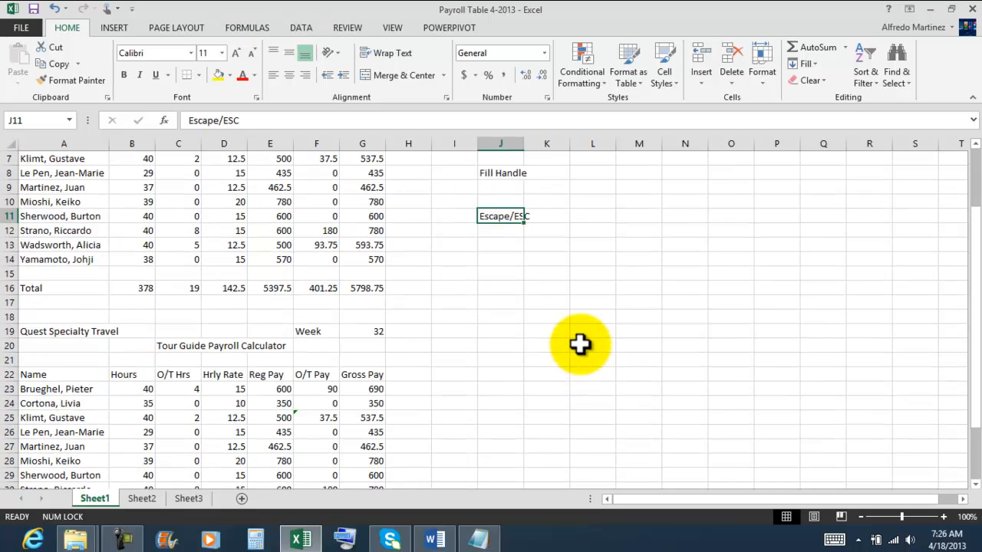
scroll(579, 344, down, 1)
click(373, 288)
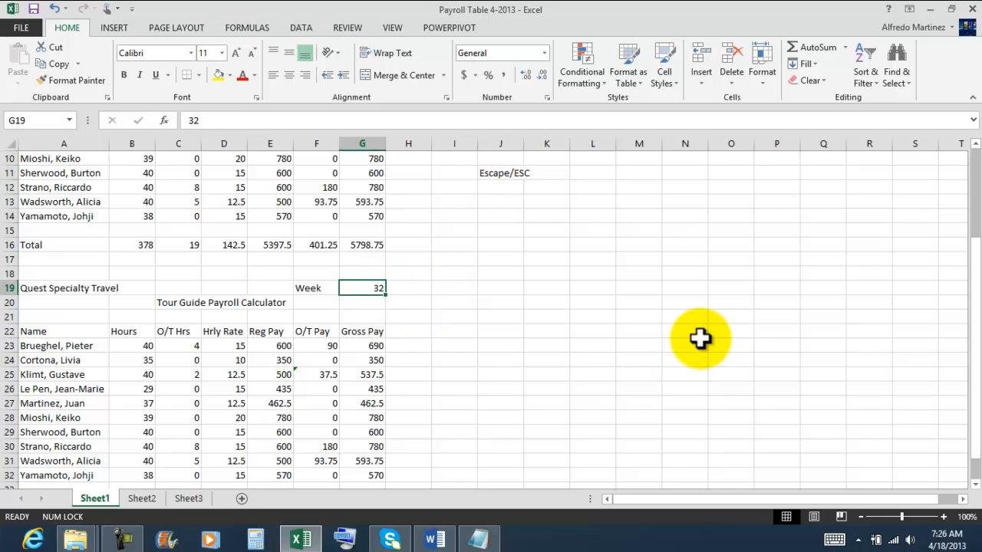
text(33)
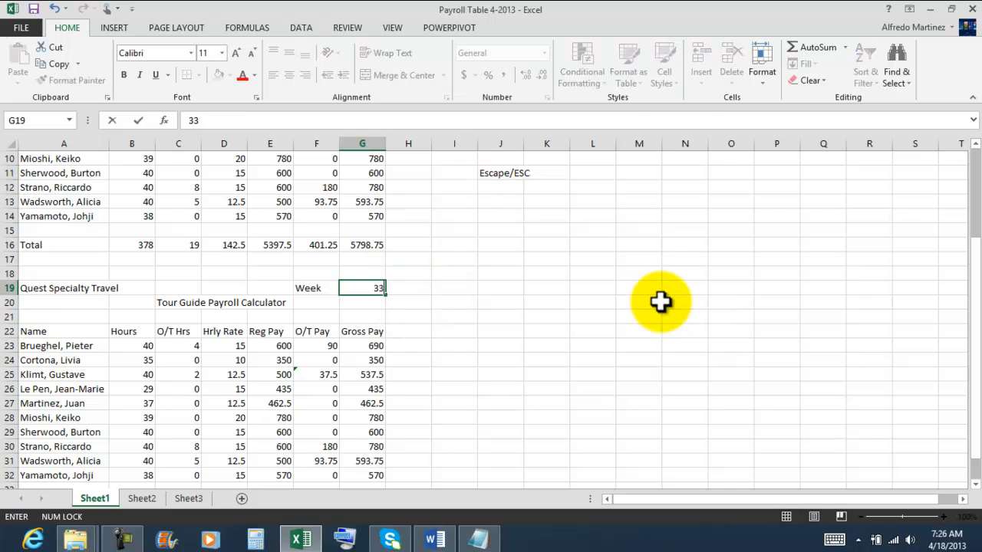
key(Return)
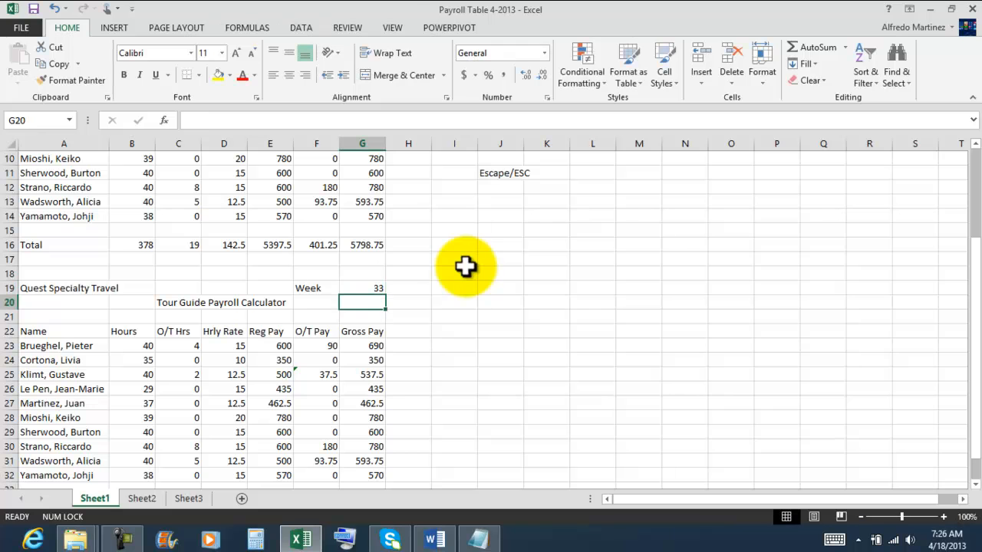
Review the second table's total formulas in B34 through F34 and the pay formulas in E27 and G23
scroll(536, 335, up, 3)
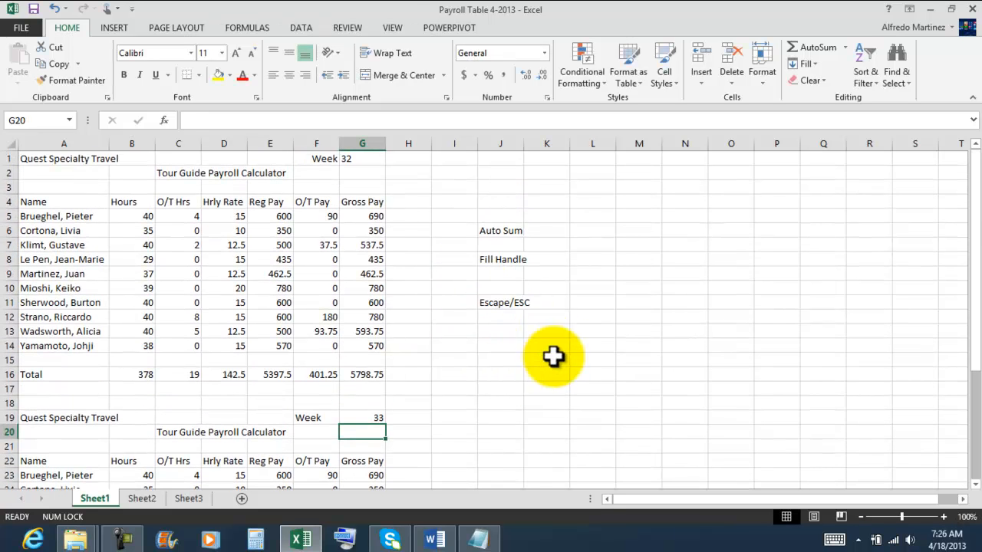
scroll(578, 350, down, 4)
scroll(580, 353, down, 1)
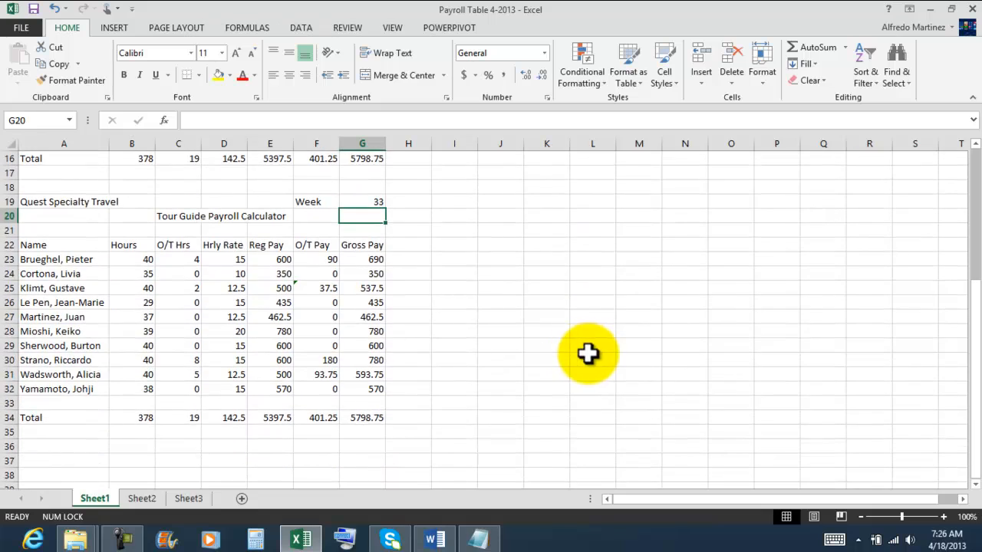
click(145, 417)
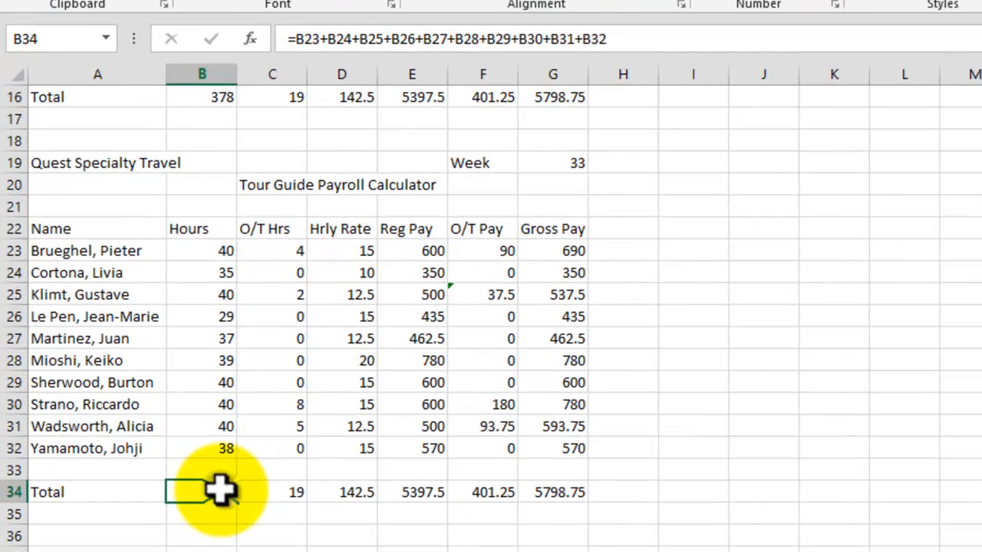
click(297, 491)
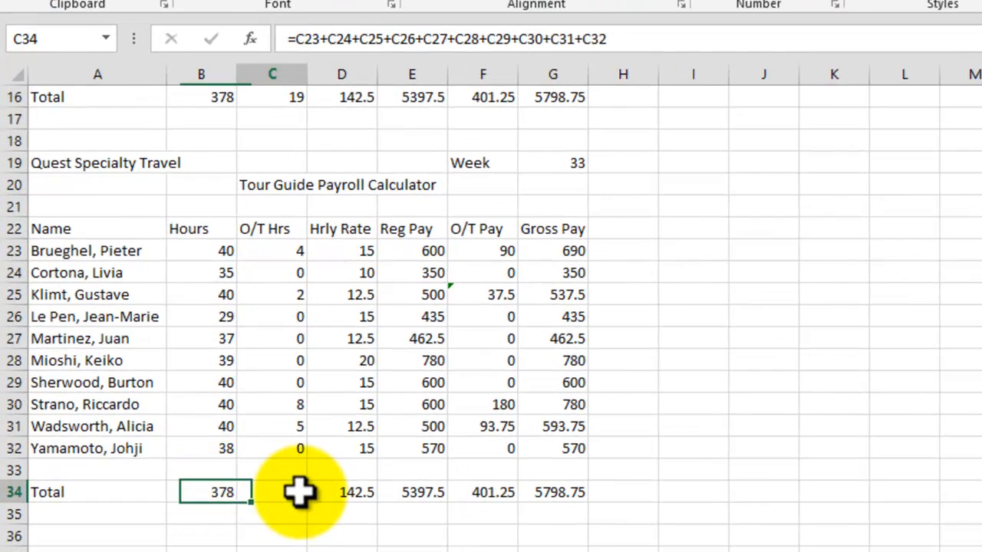
click(355, 492)
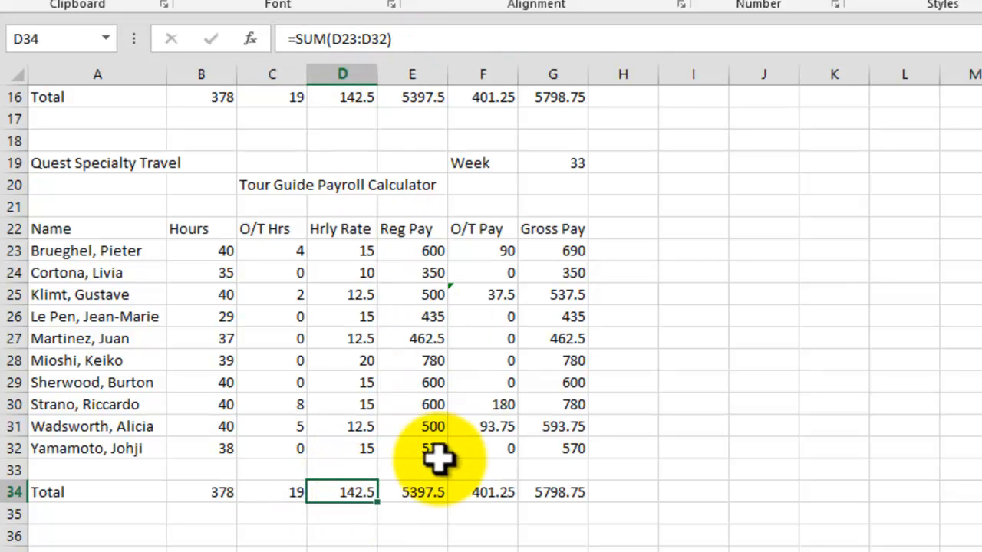
click(422, 494)
click(496, 495)
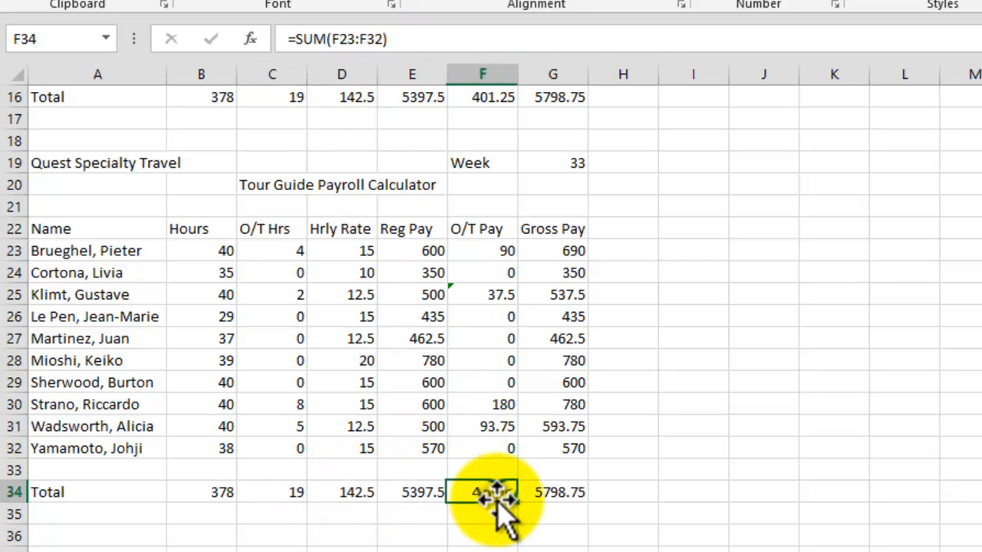
click(428, 337)
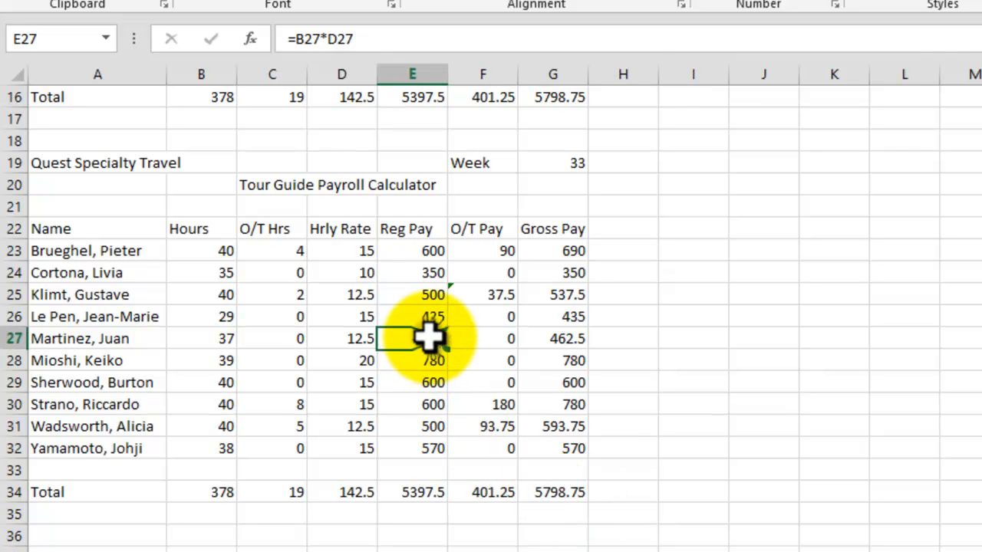
click(580, 249)
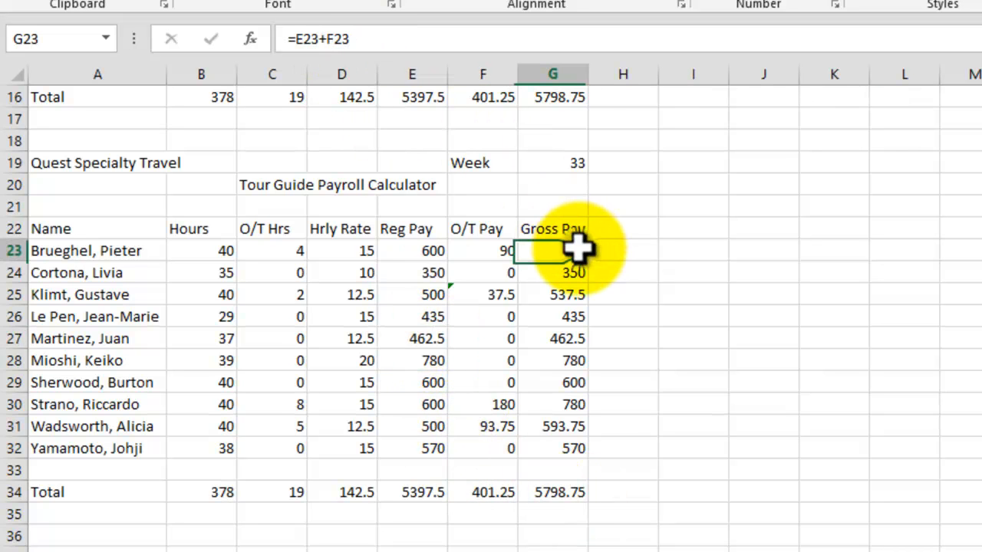
Select the hours and overtime cells B23:C32 in the week 33 table and set the regular hours in B23 and B24 to 38
click(812, 378)
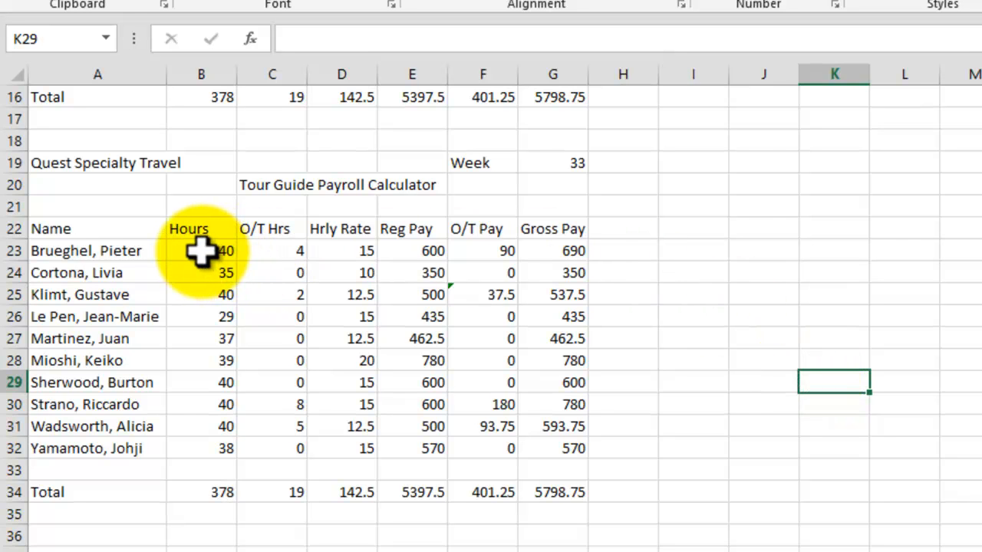
click(201, 251)
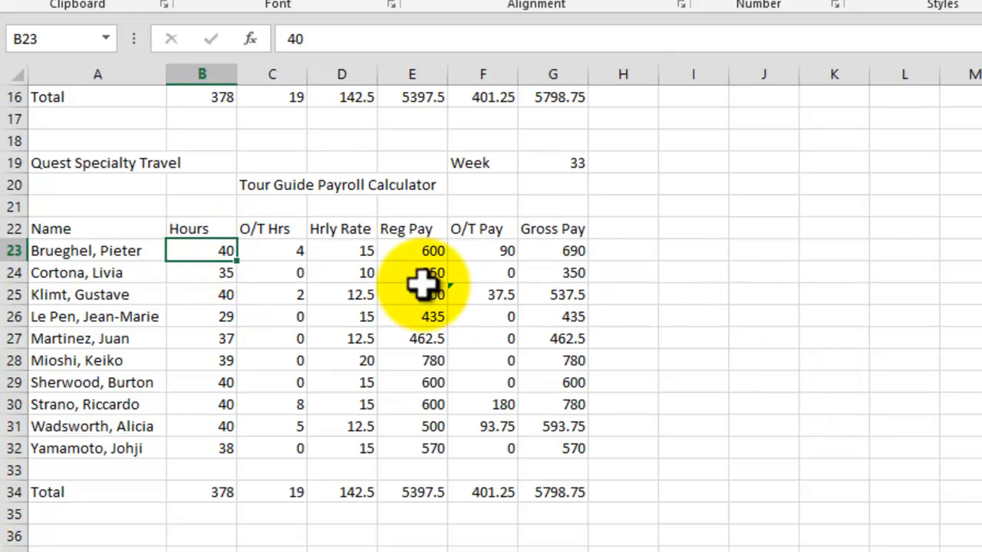
mouse_move(201, 251)
mouse_down()
mouse_move(278, 248)
mouse_move(278, 454)
mouse_up()
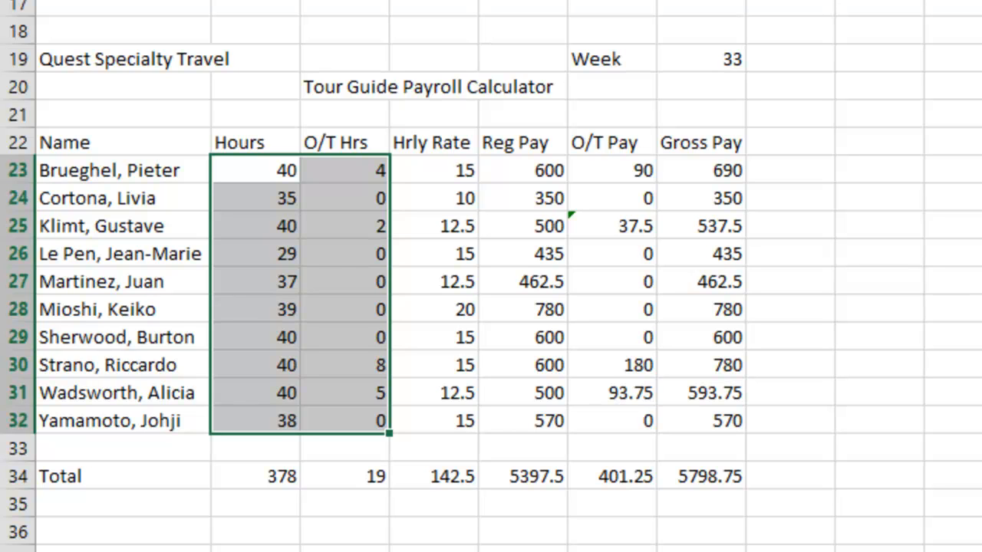
text(38)
key(Return)
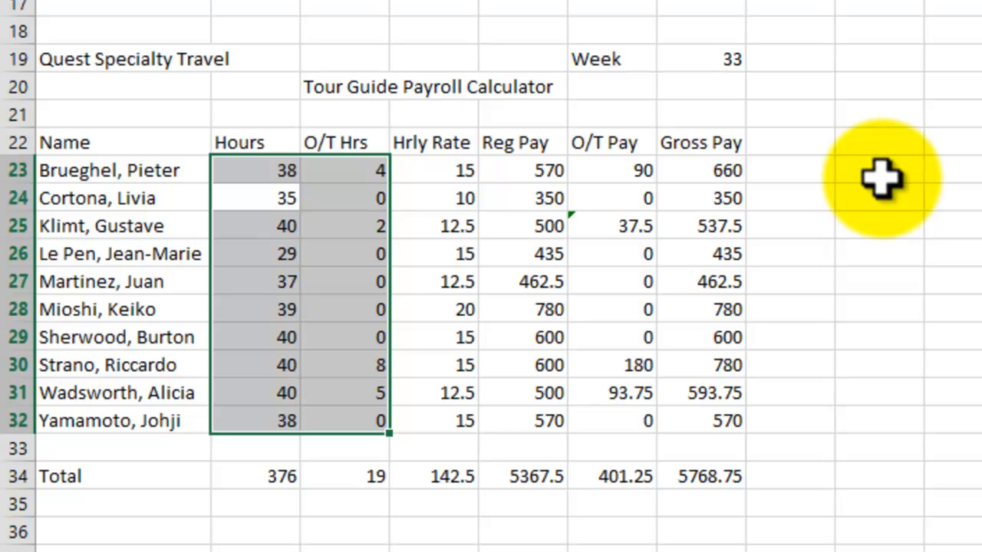
text(38)
key(Return)
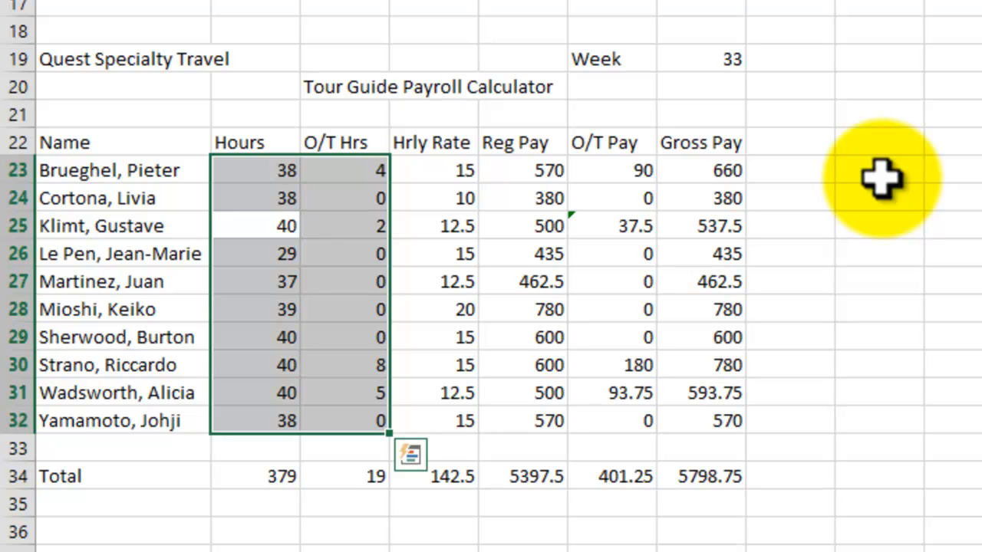
key(Return)
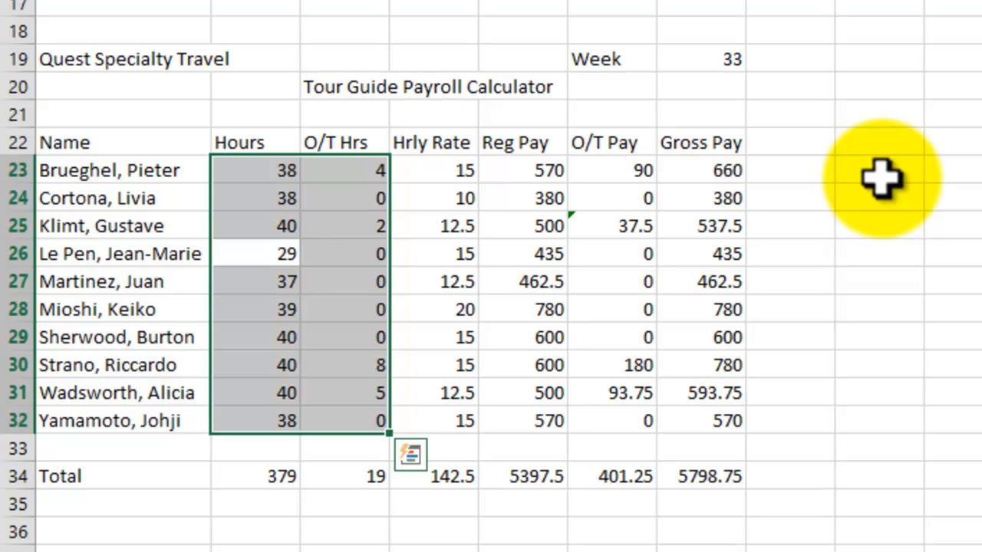
Set the week 33 regular hours to 32 in B26 and to 40 in B27 and B28
text(32)
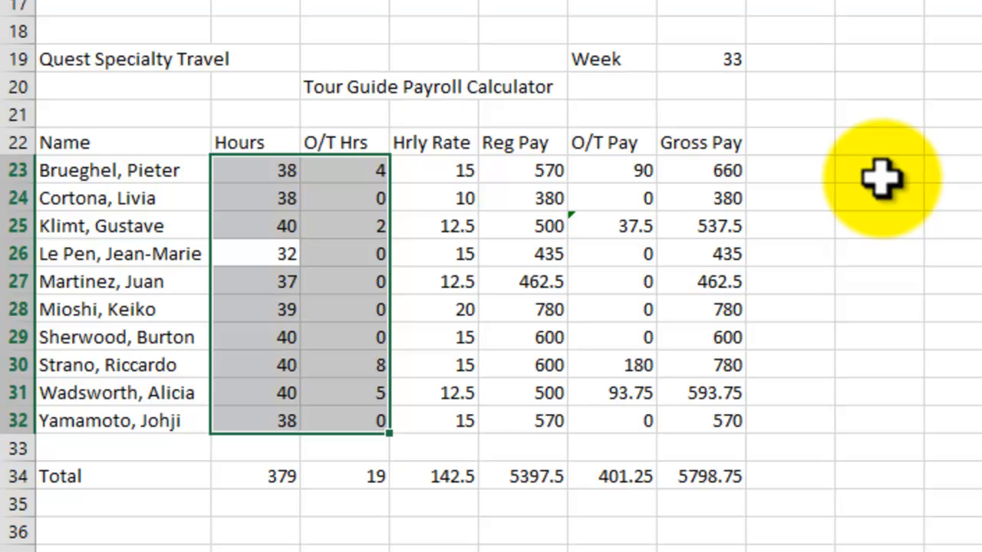
key(Return)
text(40)
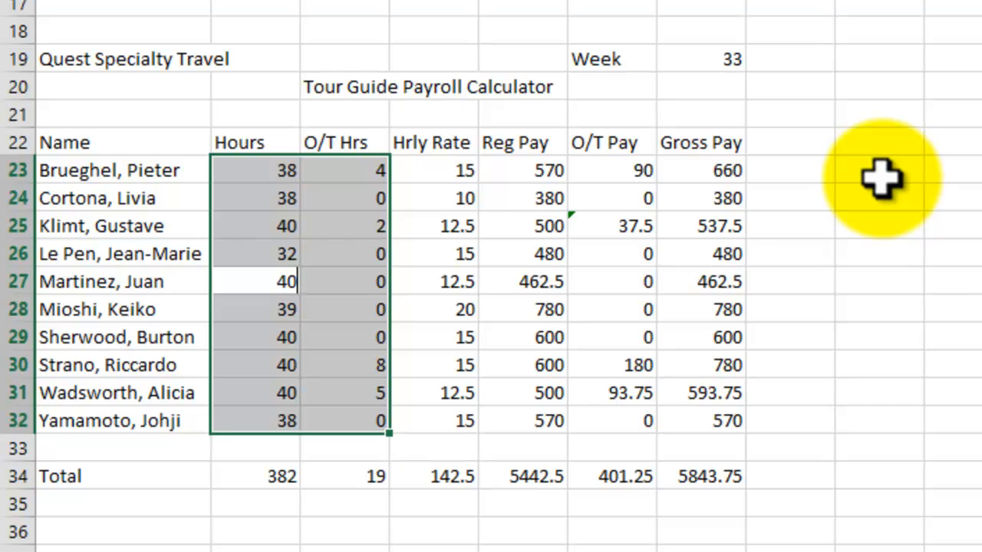
key(Return)
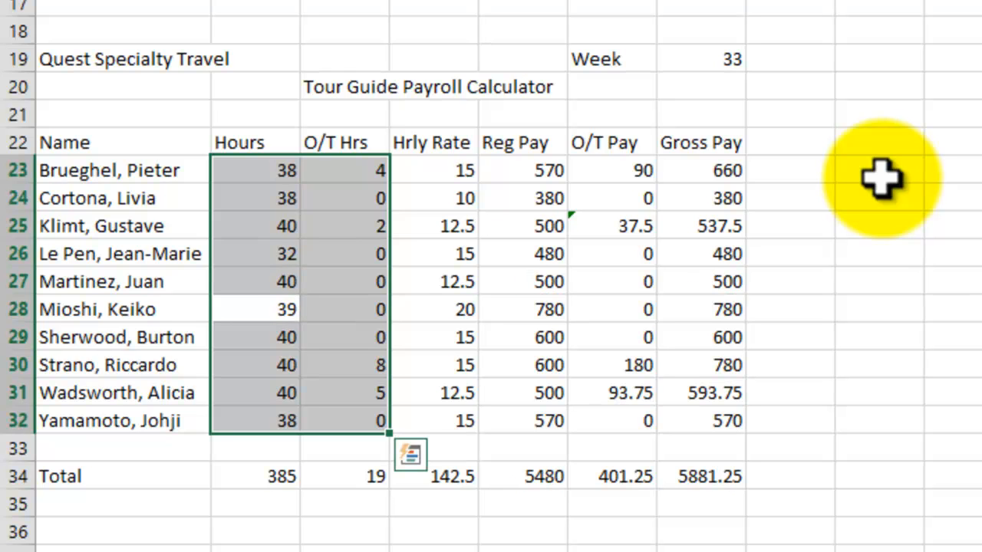
text(40)
key(Return)
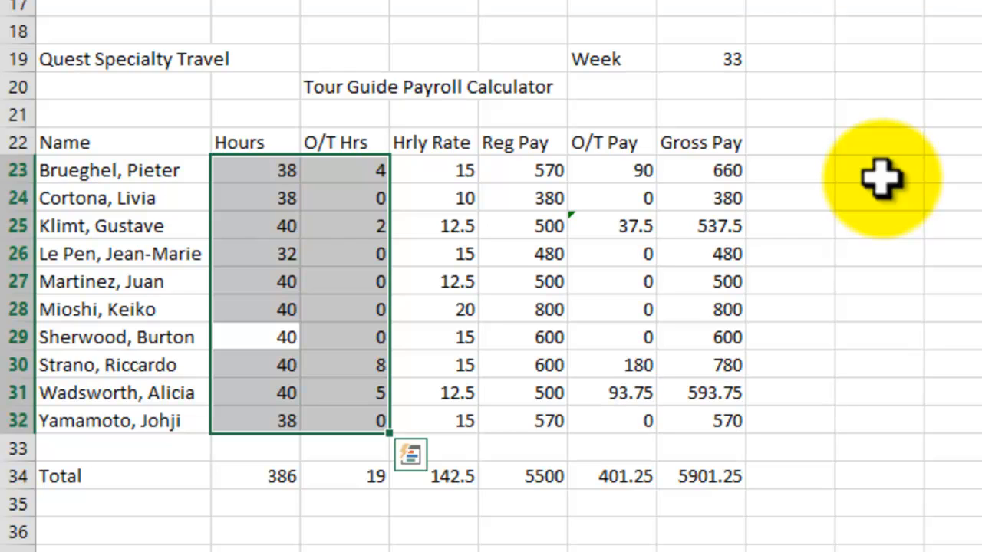
Set the remaining week 33 regular hours to 39 in B29, 36 in B30 and 40 in B32
text(39)
key(Return)
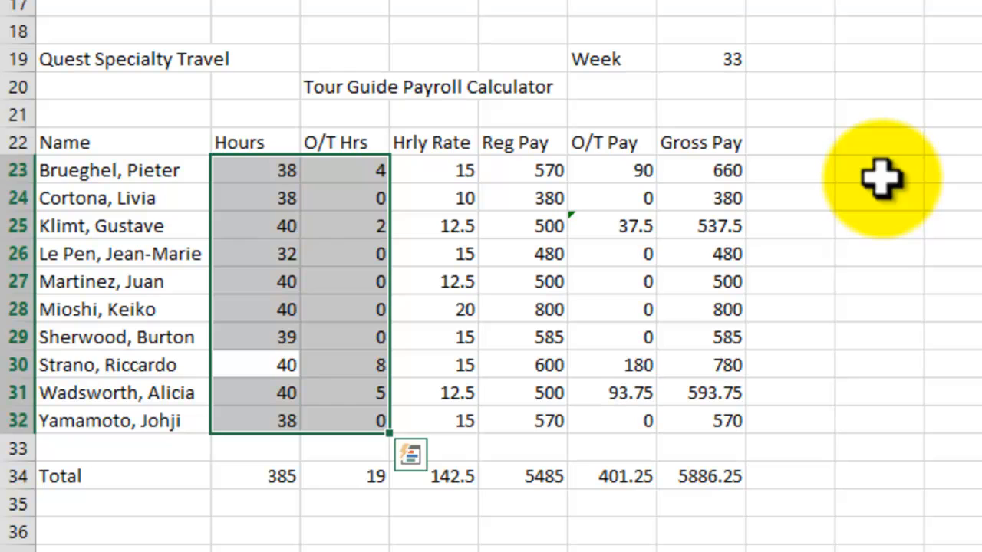
text(36)
key(Return)
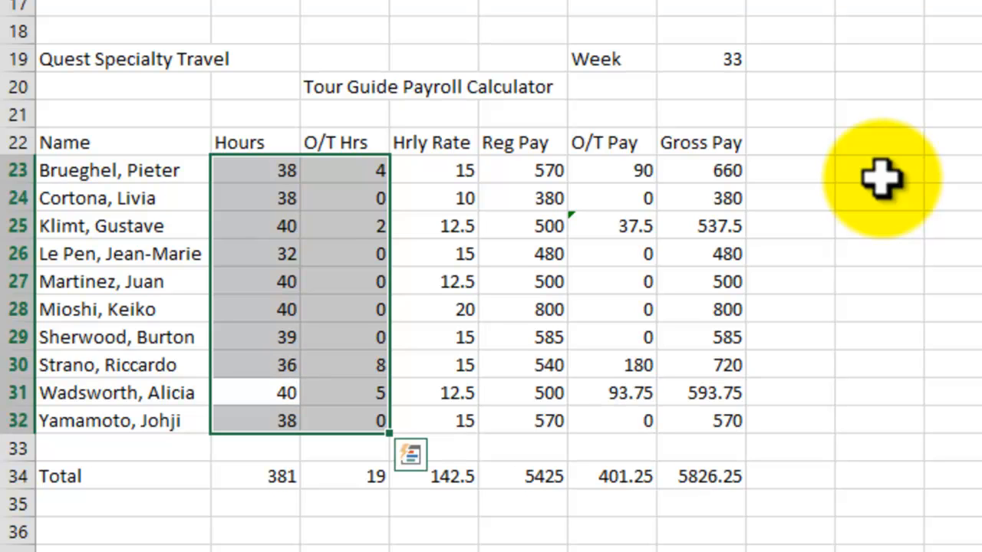
key(Return)
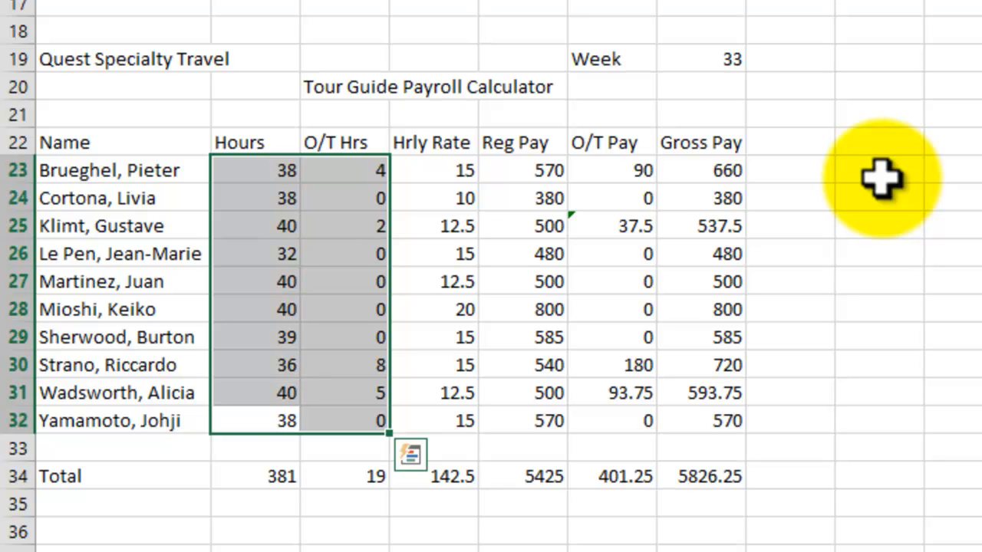
text(40)
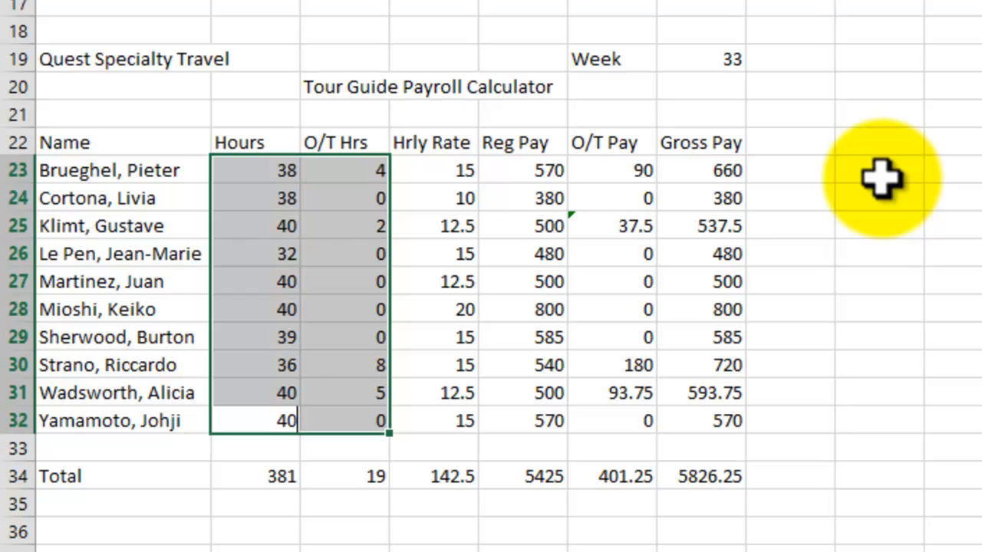
key(Return)
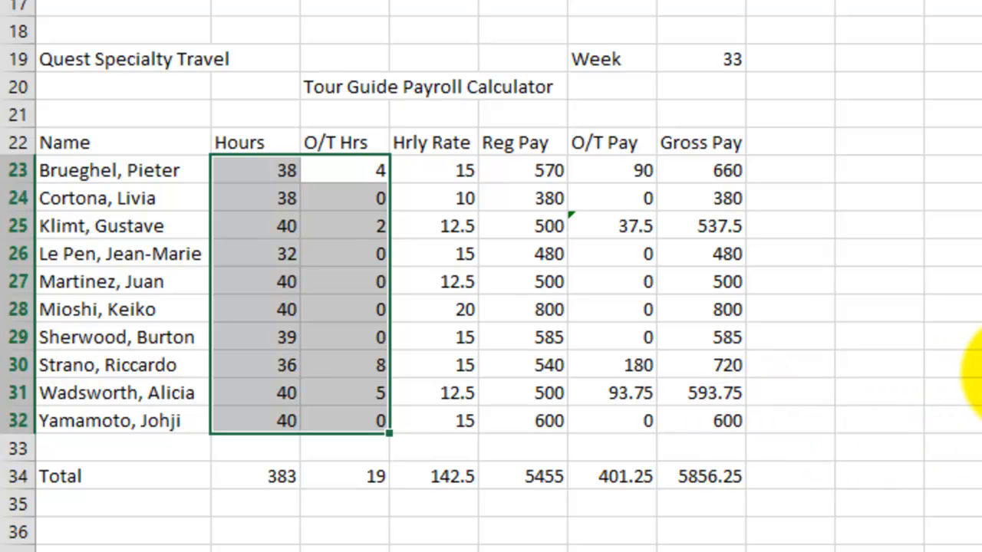
click(964, 227)
Fill the first payroll table's totals in B16:G16 with yellow
scroll(964, 227, up, 1)
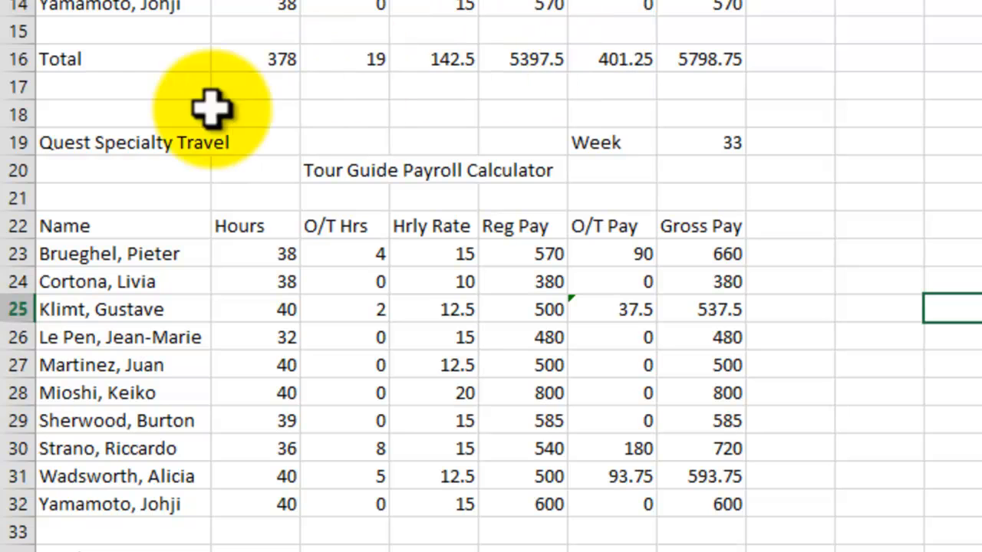
click(273, 64)
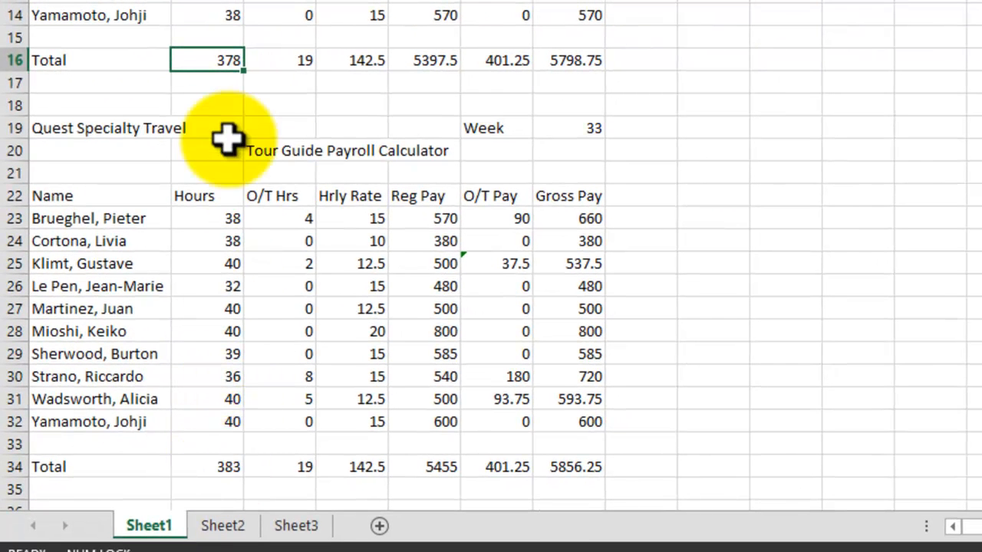
drag(198, 65, 580, 62)
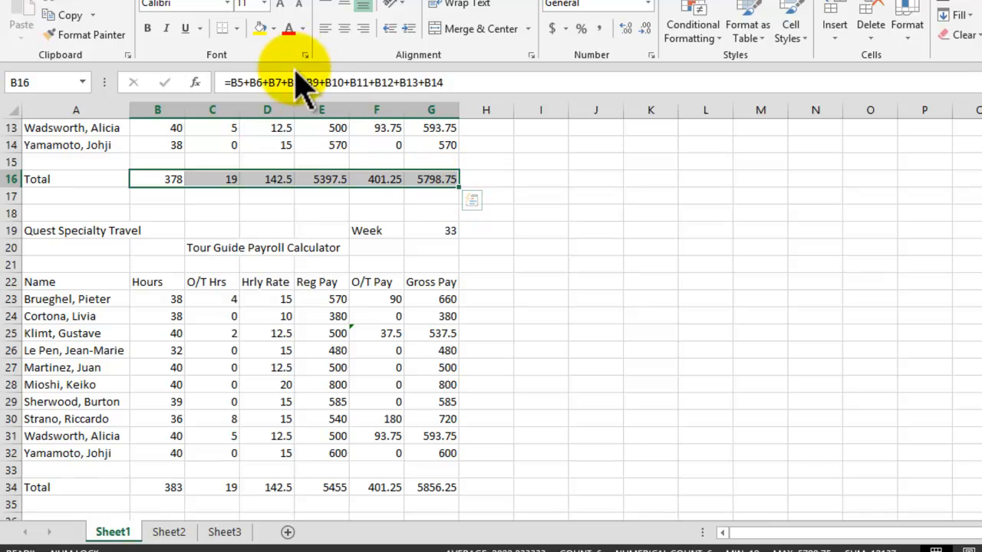
click(261, 31)
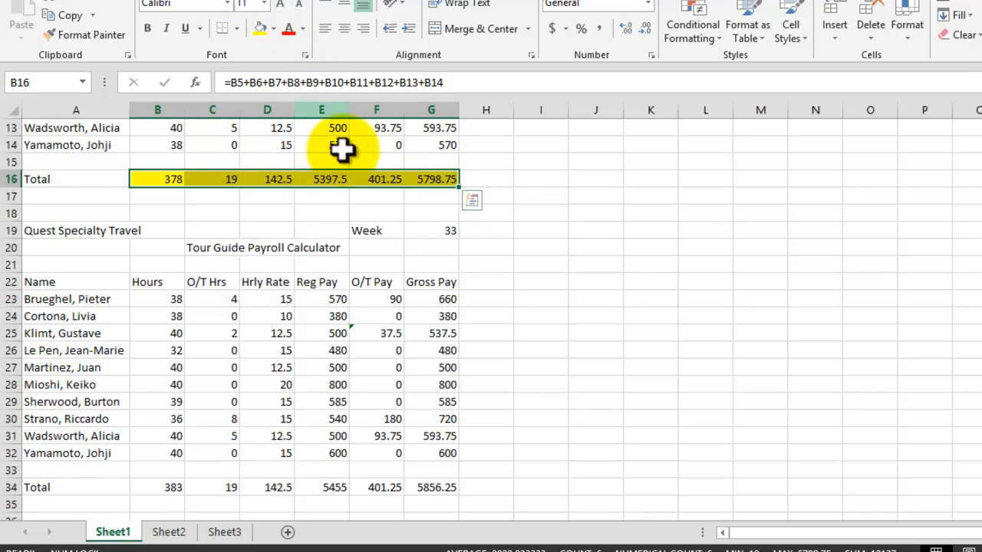
Fill the week 33 table's totals in B34:G34 with yellow
click(157, 487)
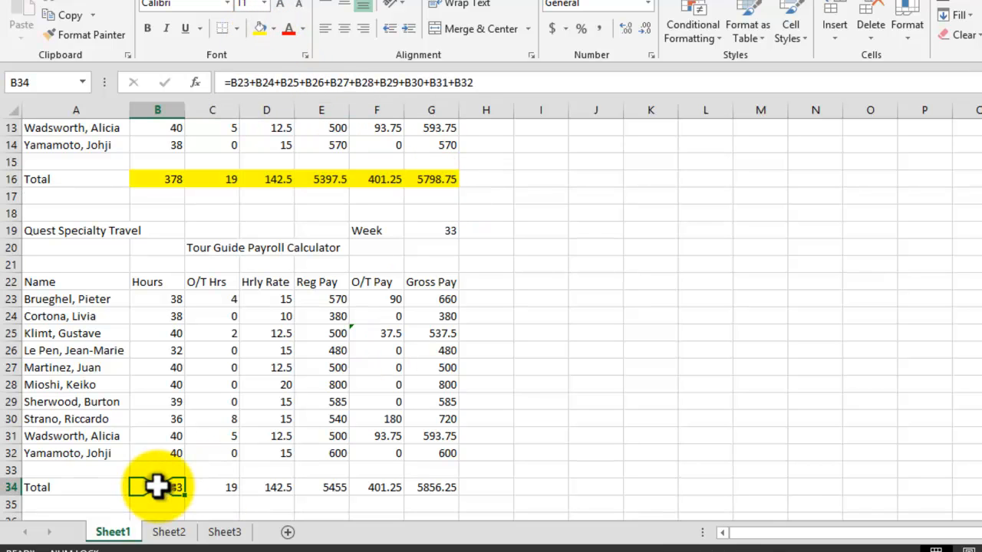
drag(157, 486, 431, 488)
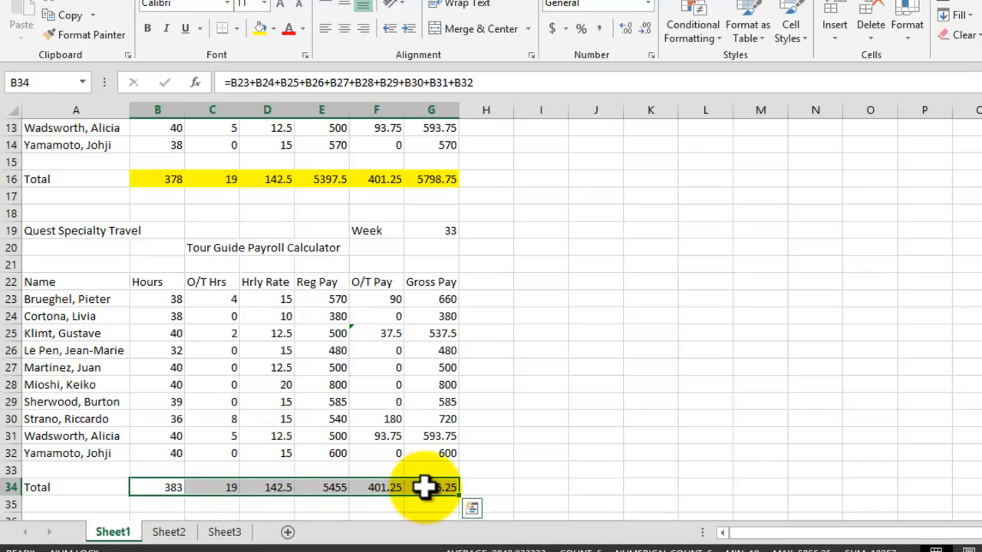
click(260, 28)
click(658, 439)
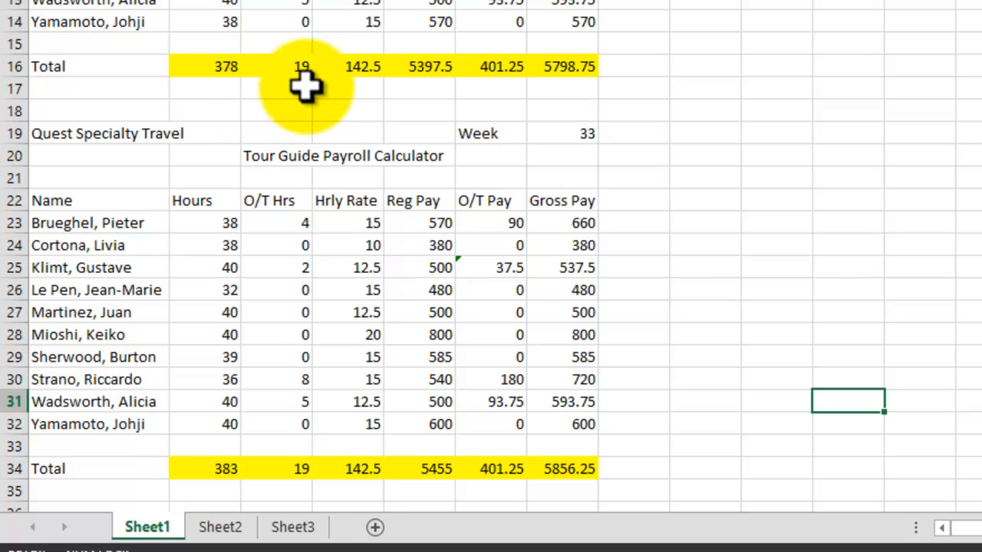
Select the week 33 overtime hours C23:C32 and set C23 to 3 and C24 to 2
drag(296, 222, 294, 430)
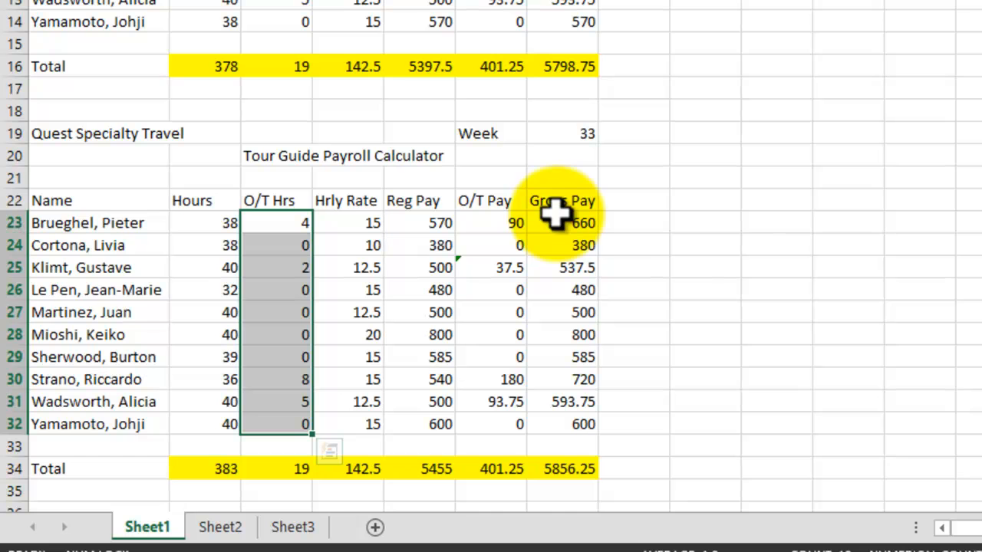
key(F2)
key(BackSpace)
text(3)
key(Return)
text(2)
key(Return)
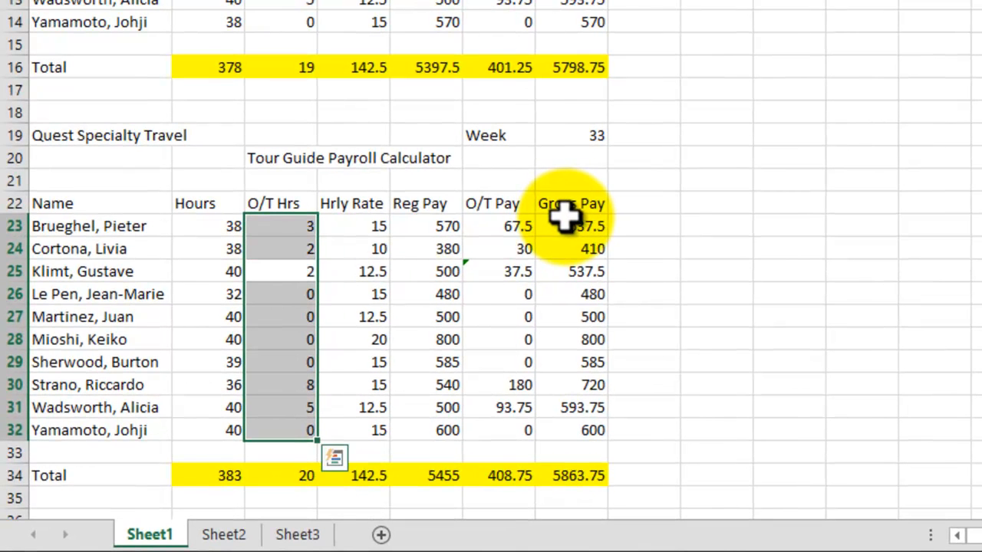
Set the week 33 overtime hours to 6 in C25, 4 in C26, 2 in C27 and 1 in C28
text(6)
key(Return)
text(4)
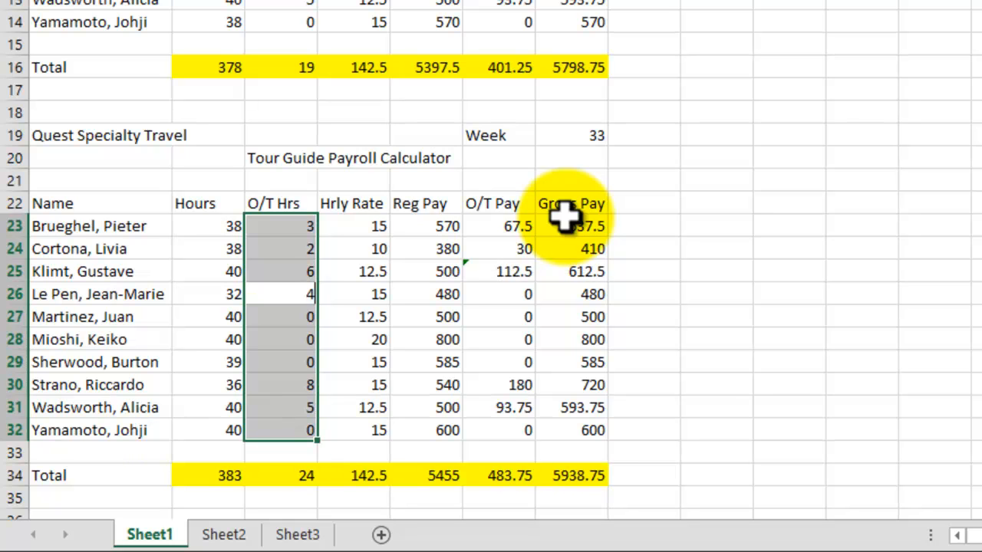
key(Return)
text(2)
key(Return)
text(1)
key(Return)
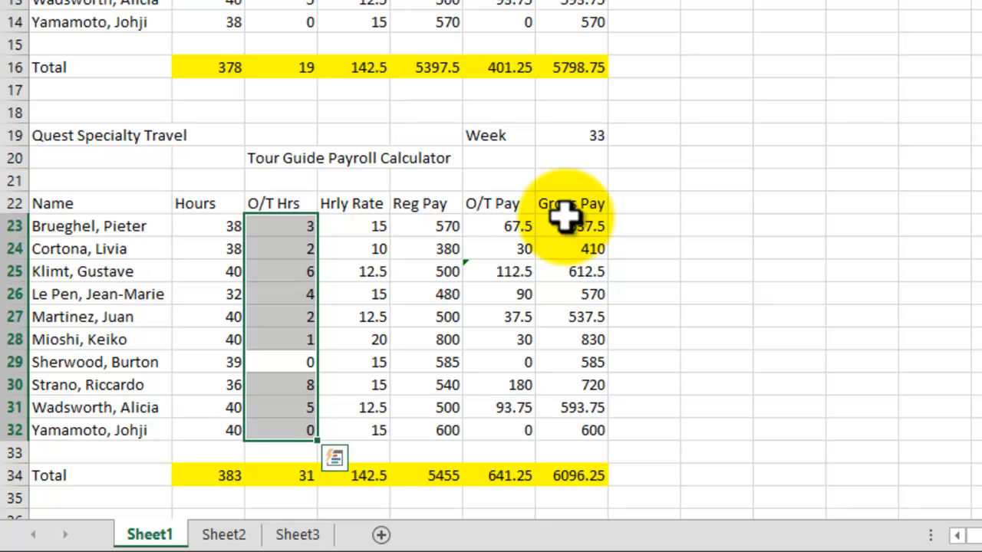
Set the remaining week 33 overtime hours to 4 in C30, 4 in C31 and 2 in C32
key(Return)
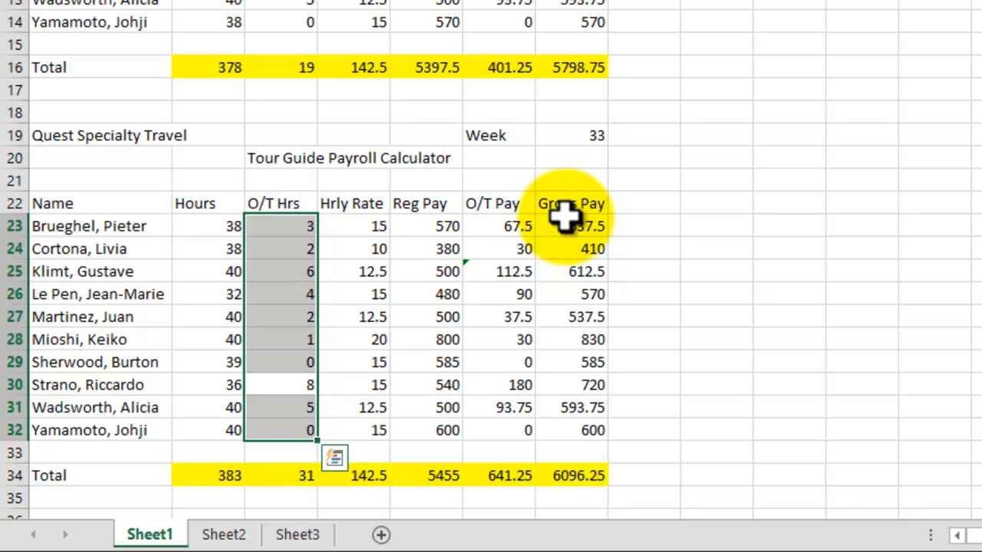
text(4)
key(Return)
text(4)
key(Return)
text(2)
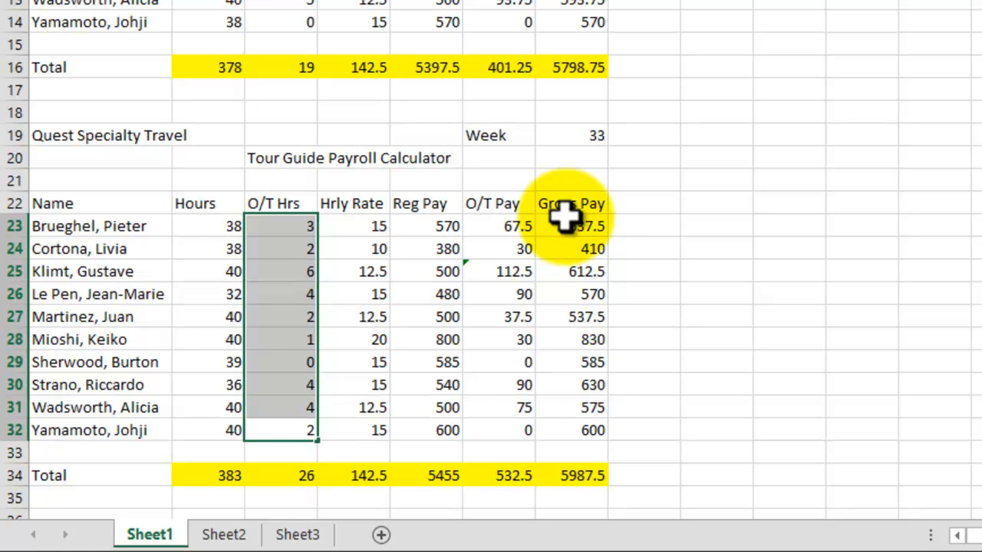
key(Return)
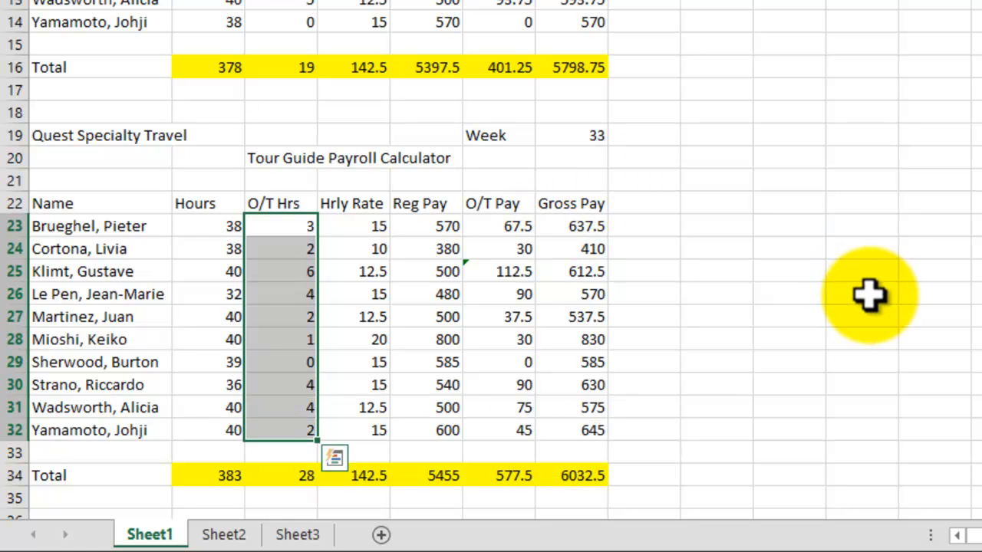
click(834, 295)
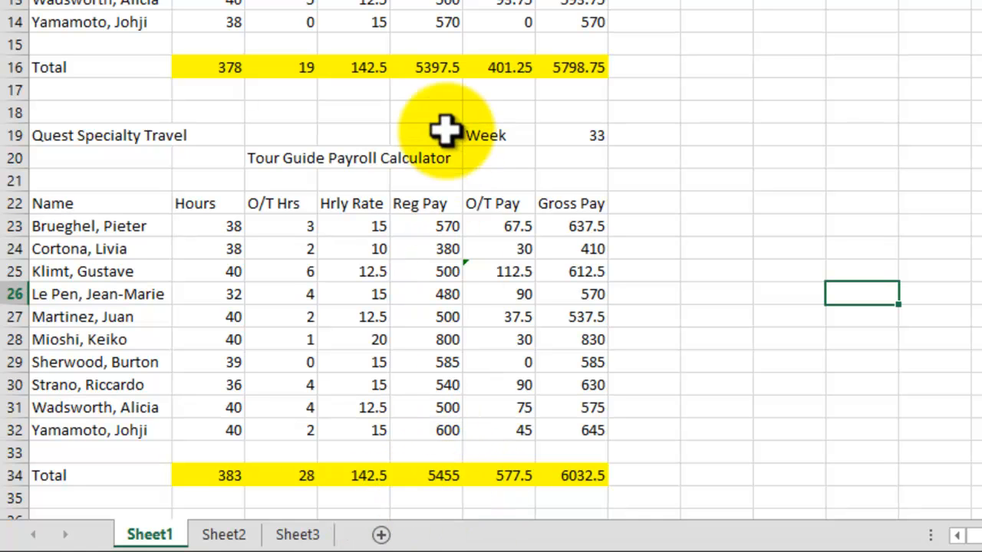
Compare the regular pay totals in E16 and E34, and check the week 33 overtime and gross pay totals in F34 and G34
click(424, 67)
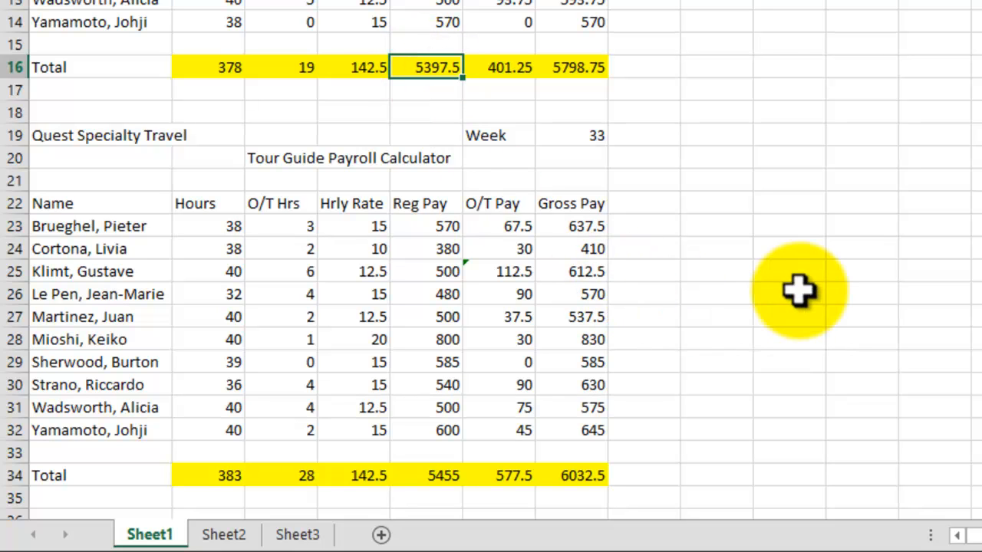
click(441, 479)
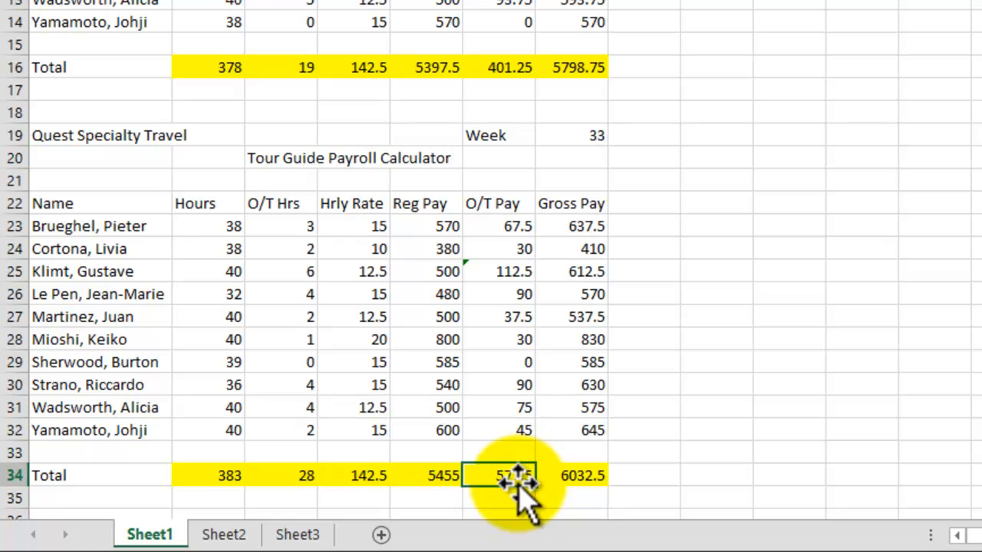
click(585, 476)
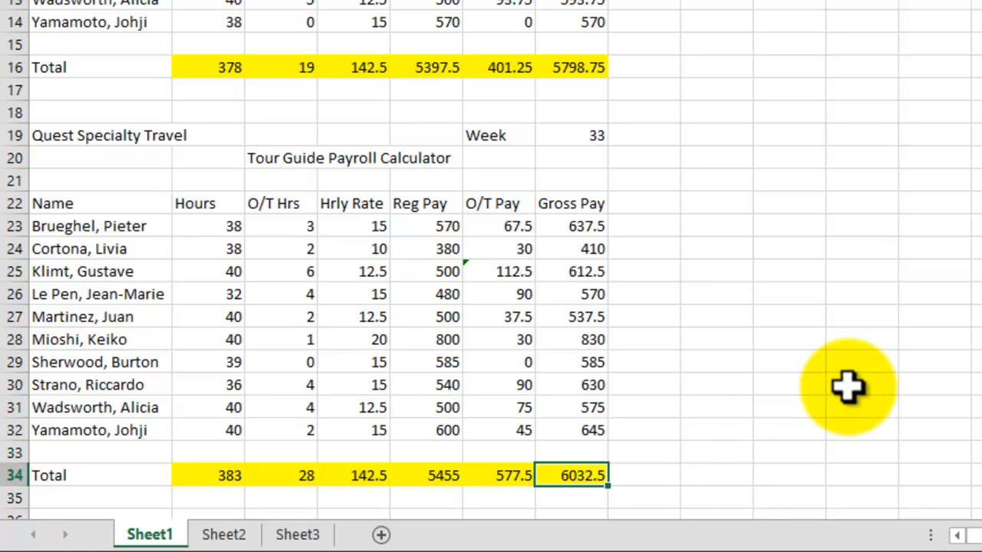
Calculate the week 33 minus week 32 gross pay difference in I22 with the formula =G34-G16
click(772, 198)
click(710, 198)
text(=)
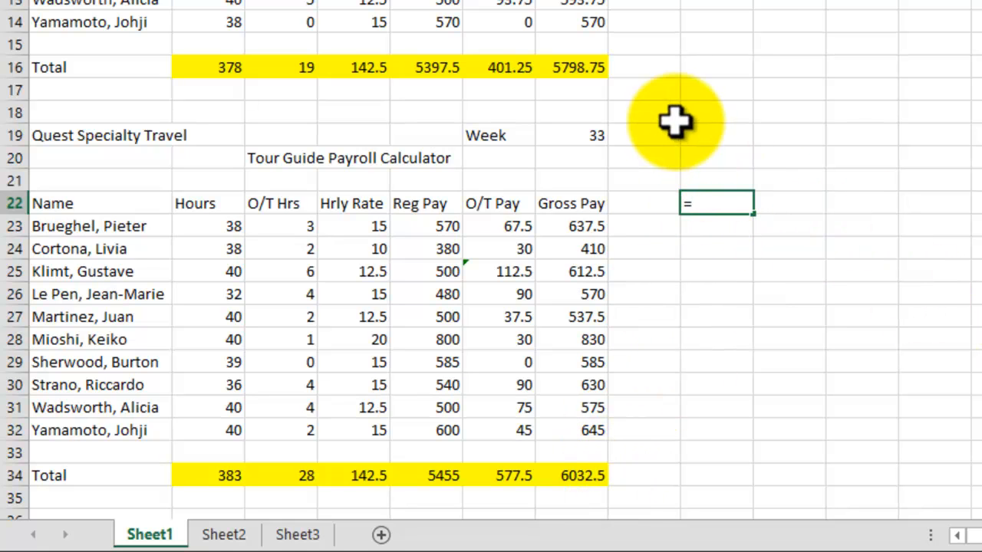
click(579, 477)
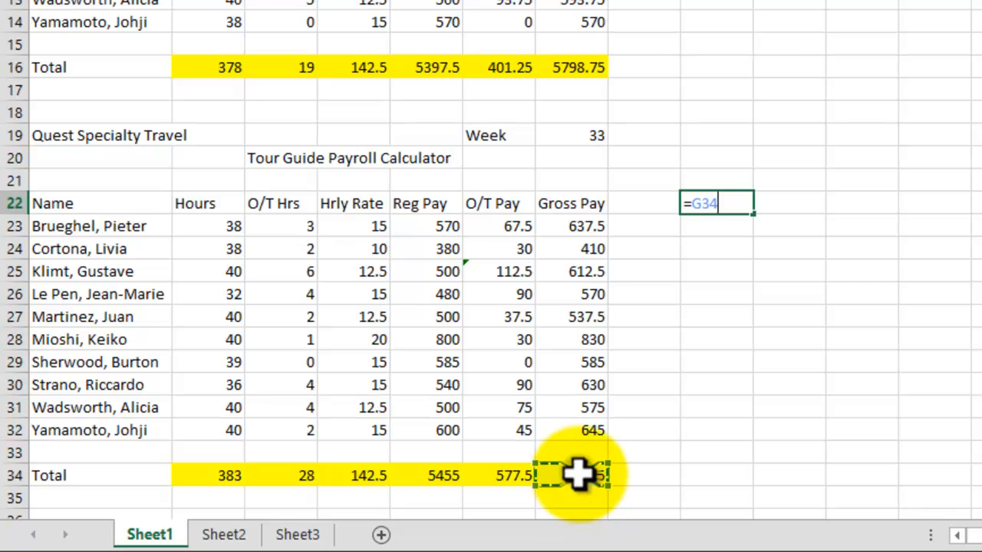
text(-)
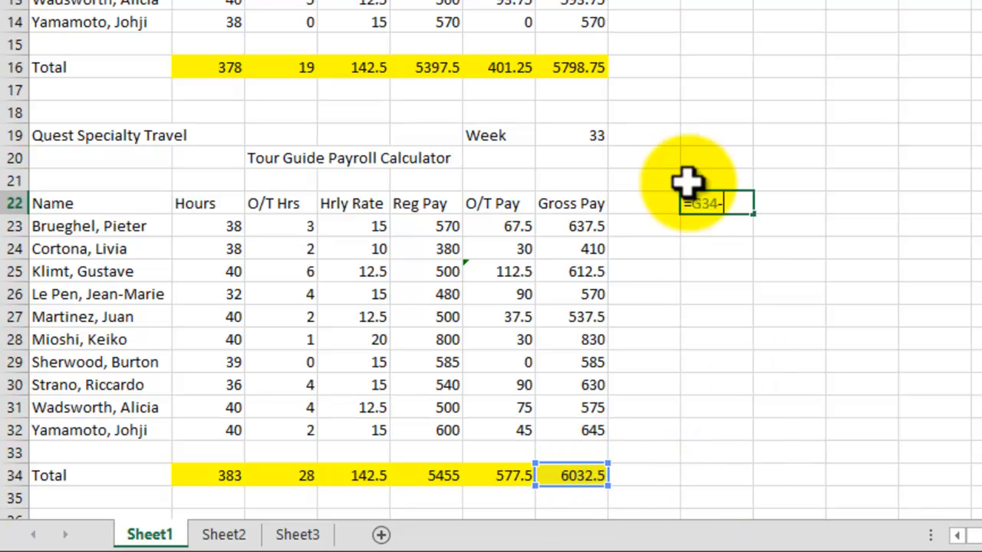
click(567, 69)
key(Return)
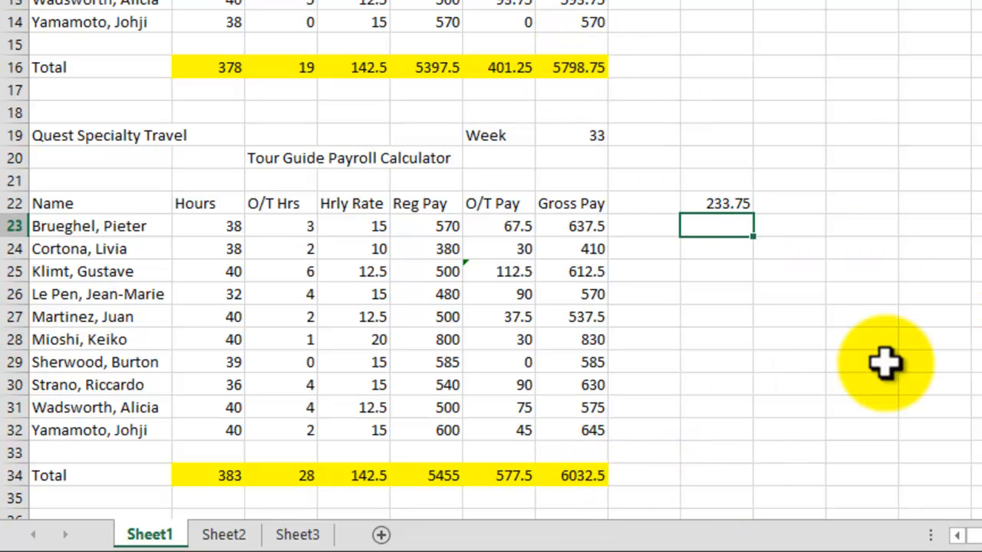
Delete the gross pay difference formula from I22
click(852, 339)
click(712, 204)
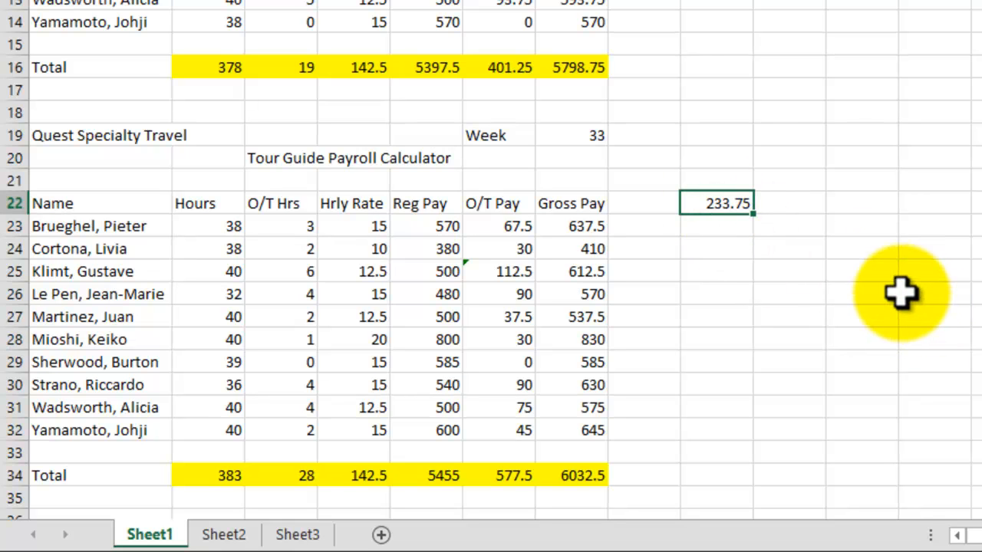
click(797, 313)
click(713, 202)
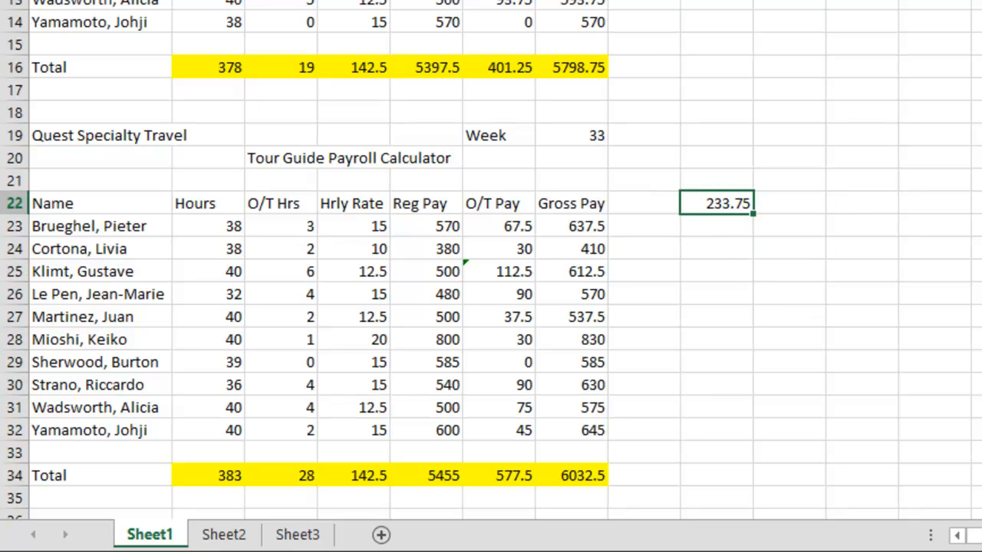
key(Delete)
click(905, 354)
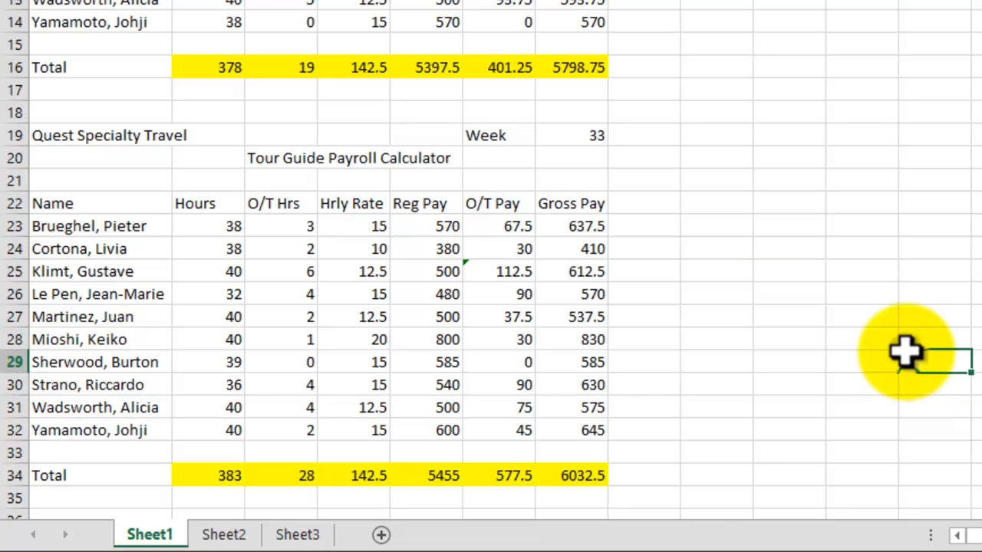
Check the formula in overtime pay cell F25 and ignore its inconsistent formula error
click(500, 268)
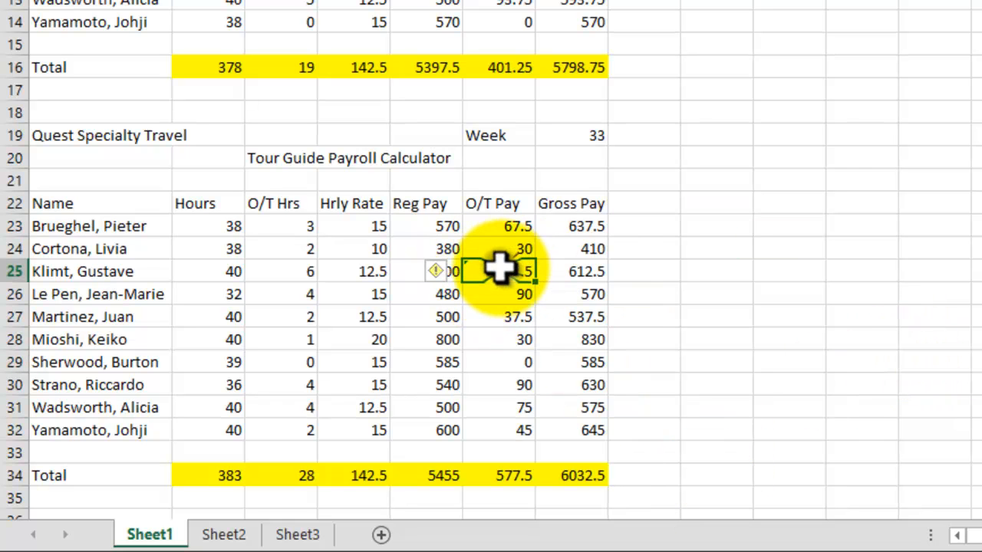
click(438, 271)
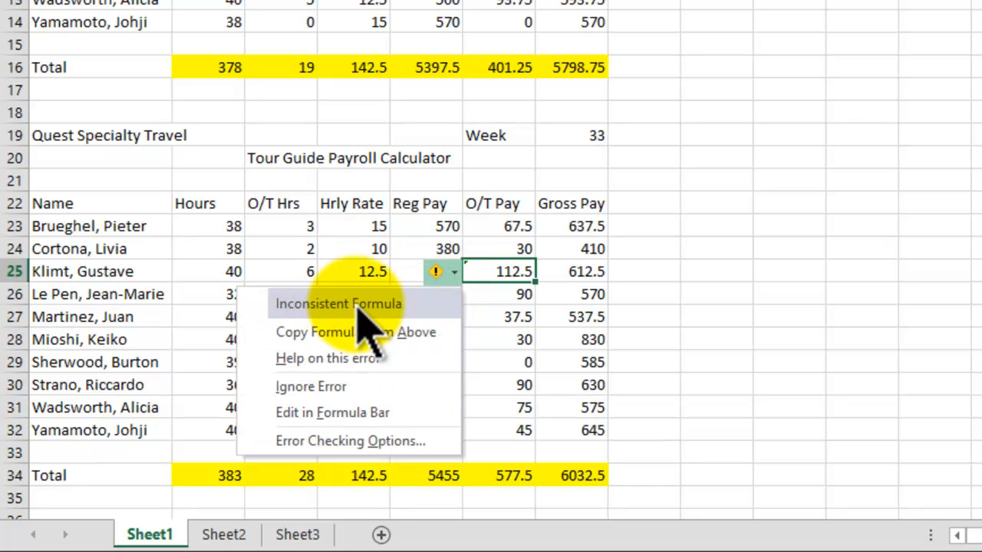
click(497, 271)
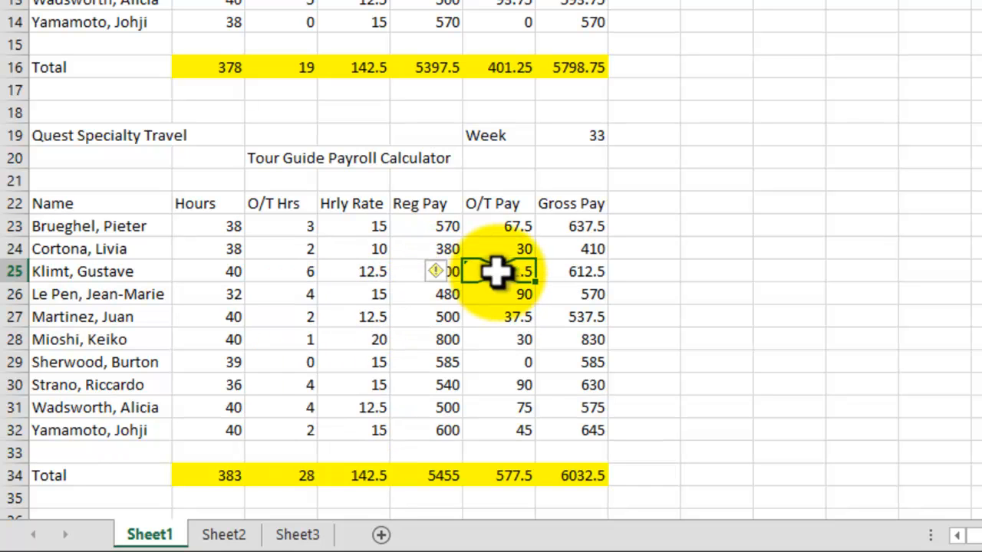
click(427, 4)
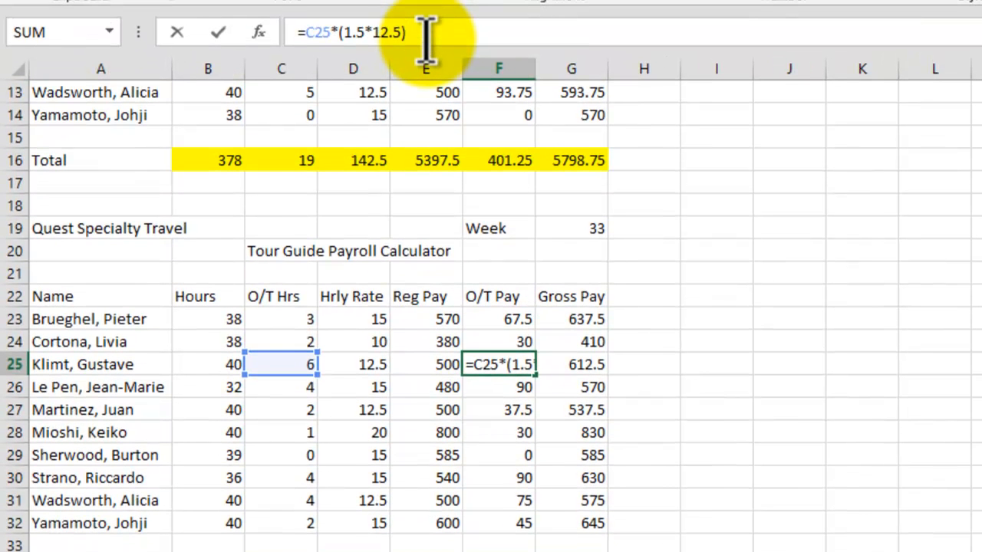
key(Return)
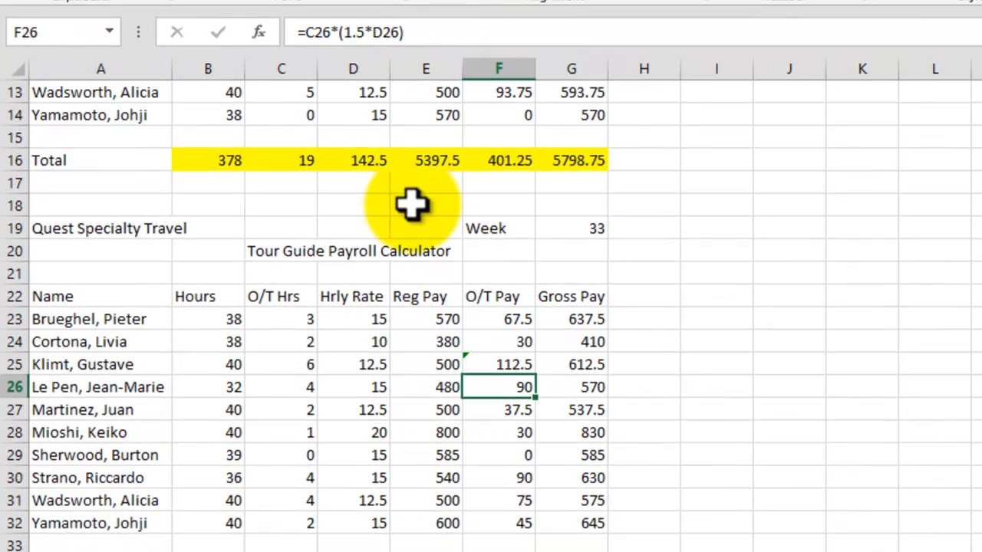
click(525, 366)
click(435, 369)
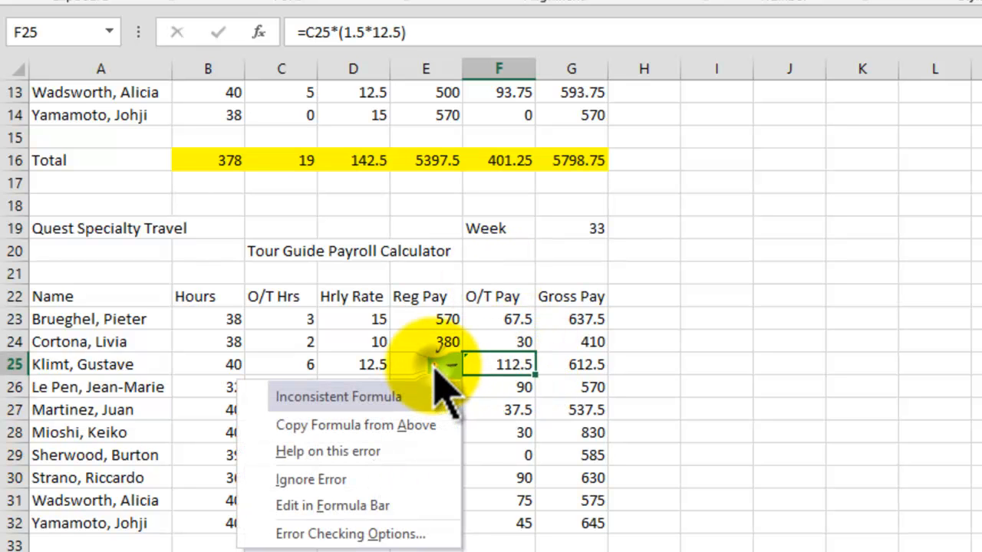
click(346, 479)
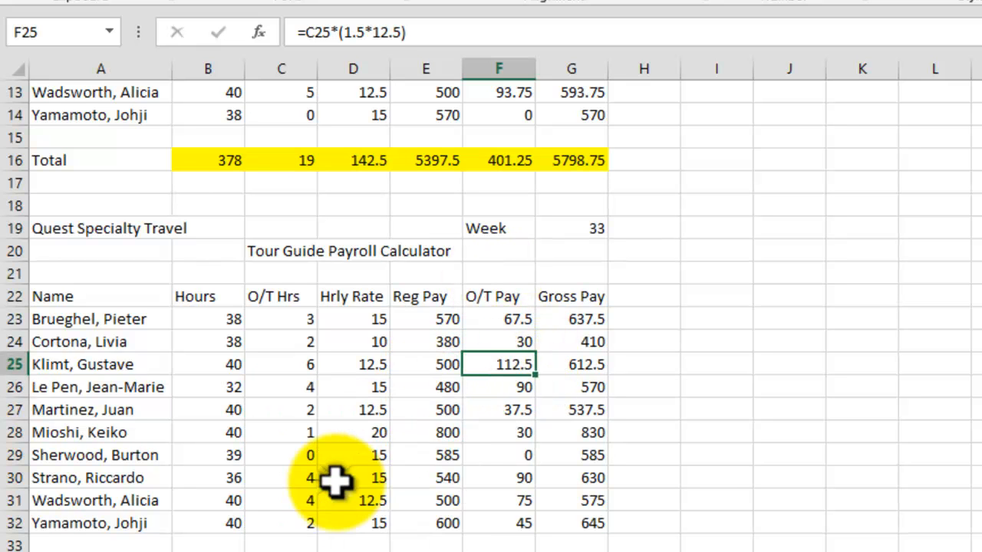
click(851, 333)
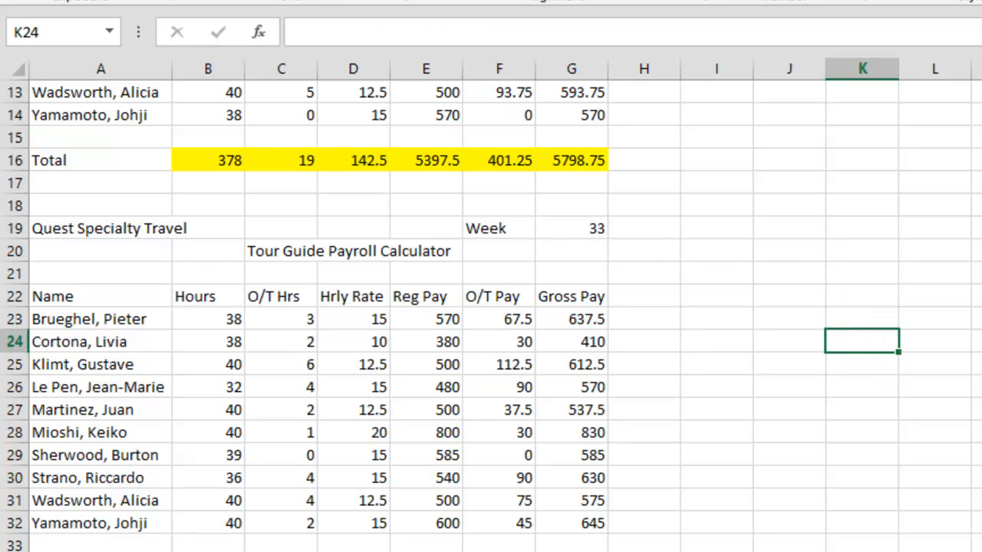
Clear the Auto Sum, Fill Handle and Escape/ESC notes from J6:J11
click(801, 296)
scroll(946, 414, up, 3)
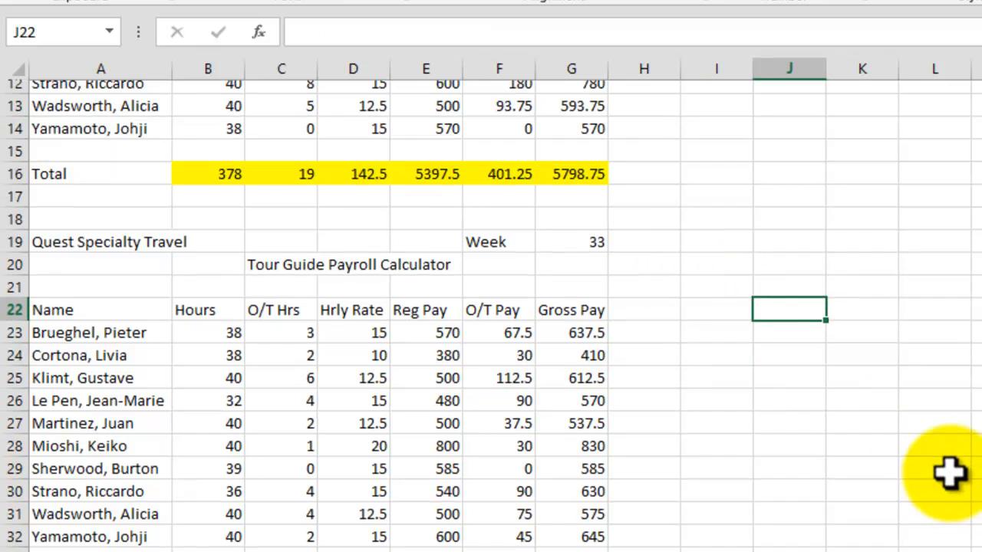
scroll(950, 470, up, 1)
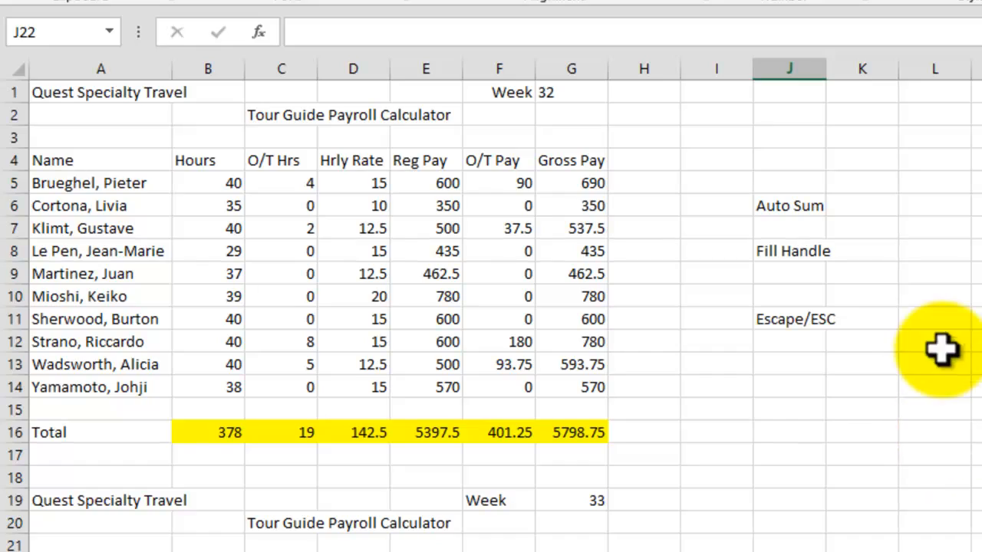
scroll(947, 330, down, 3)
scroll(798, 313, down, 4)
scroll(824, 308, up, 7)
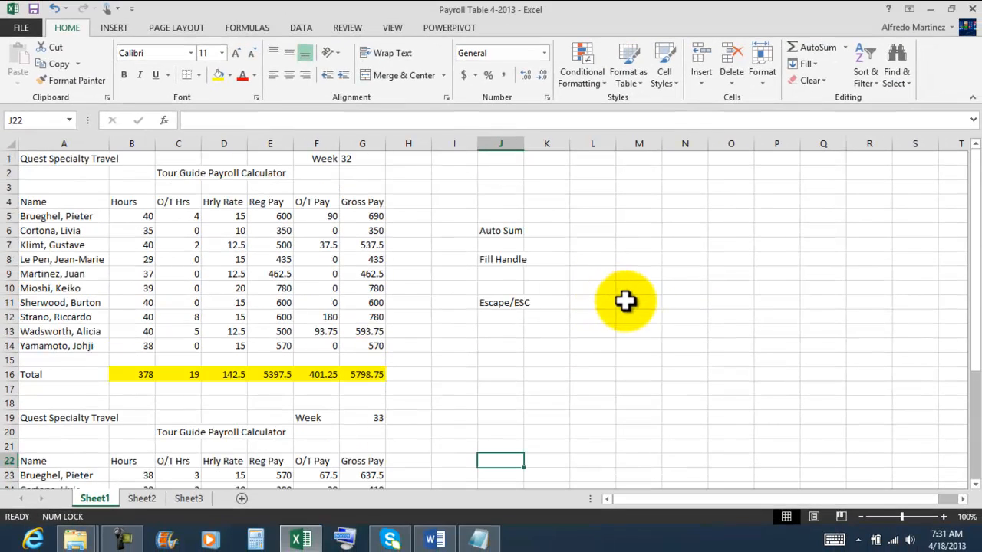
drag(507, 229, 496, 303)
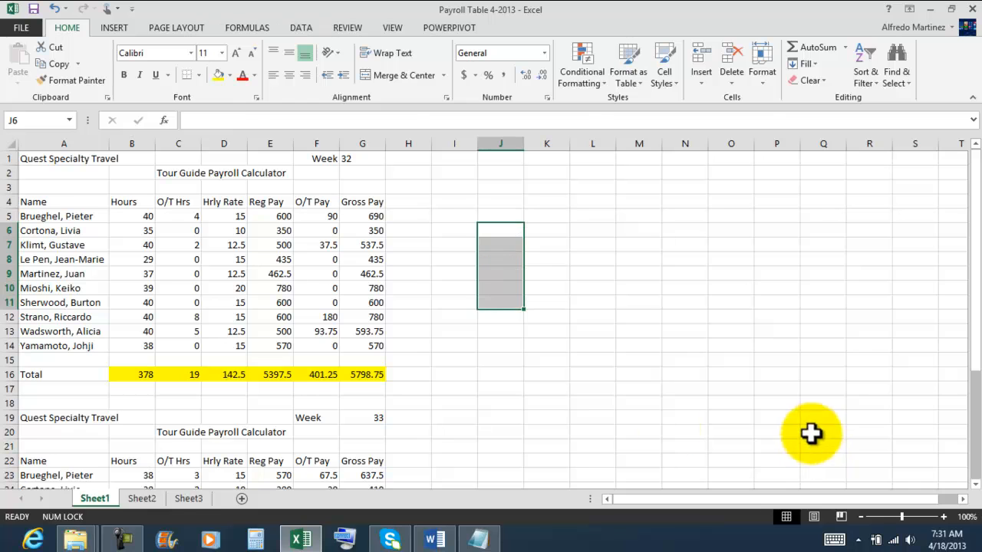
click(481, 419)
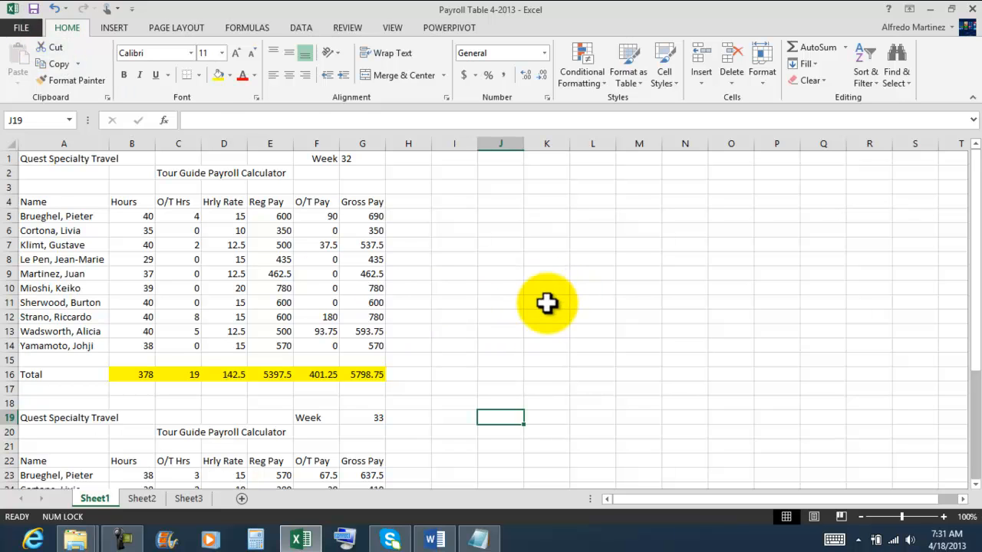
Preview how both payroll tables print, then return to the worksheet and examine the page break lines
click(21, 28)
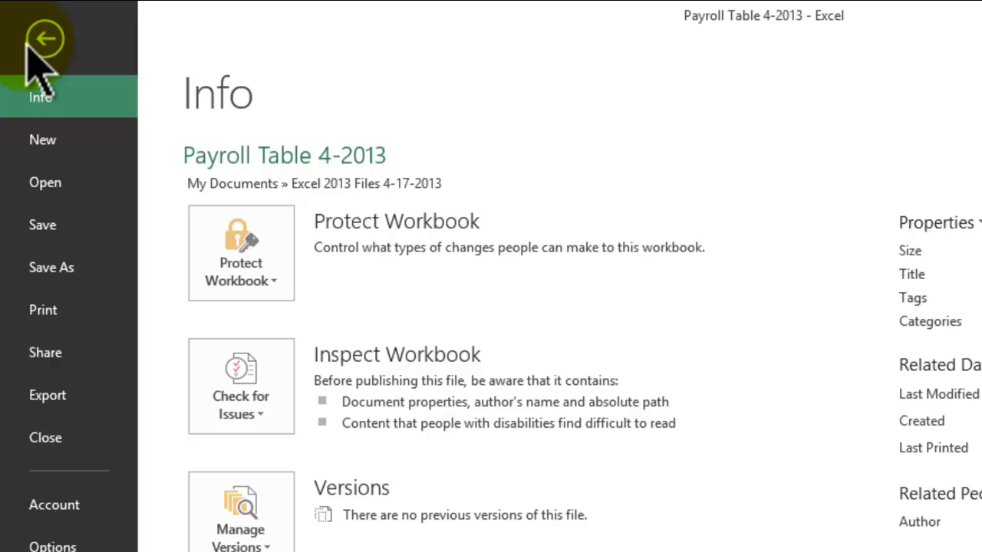
click(45, 325)
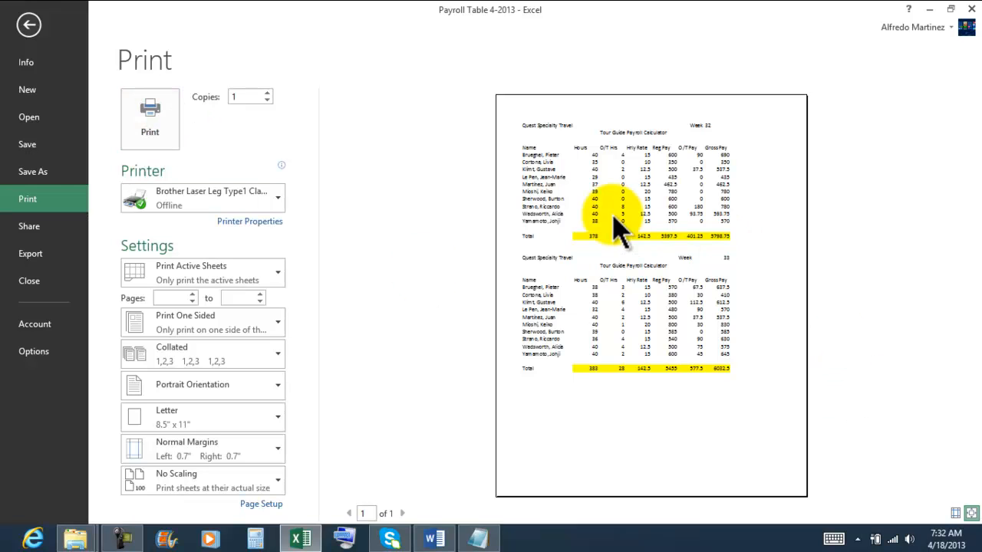
click(29, 27)
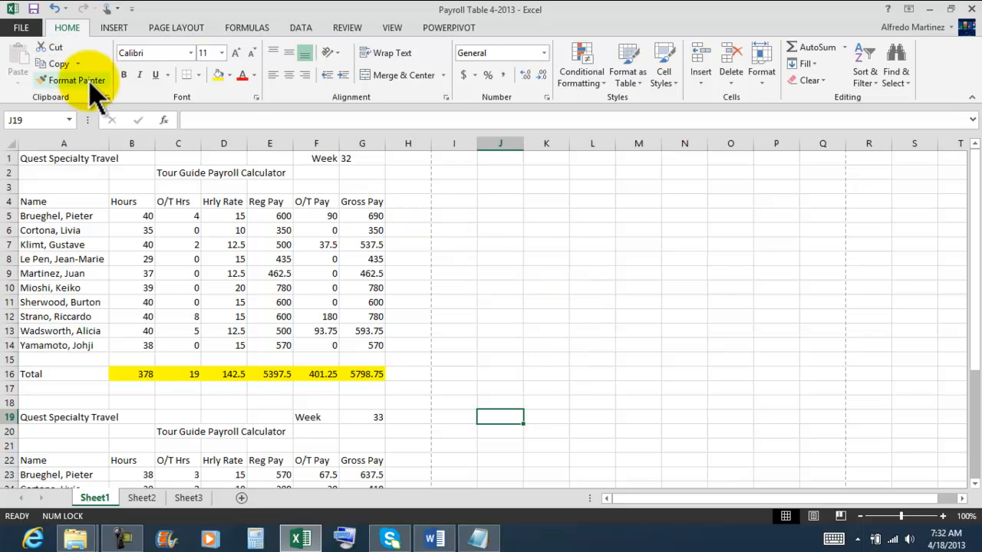
scroll(478, 262, down, 5)
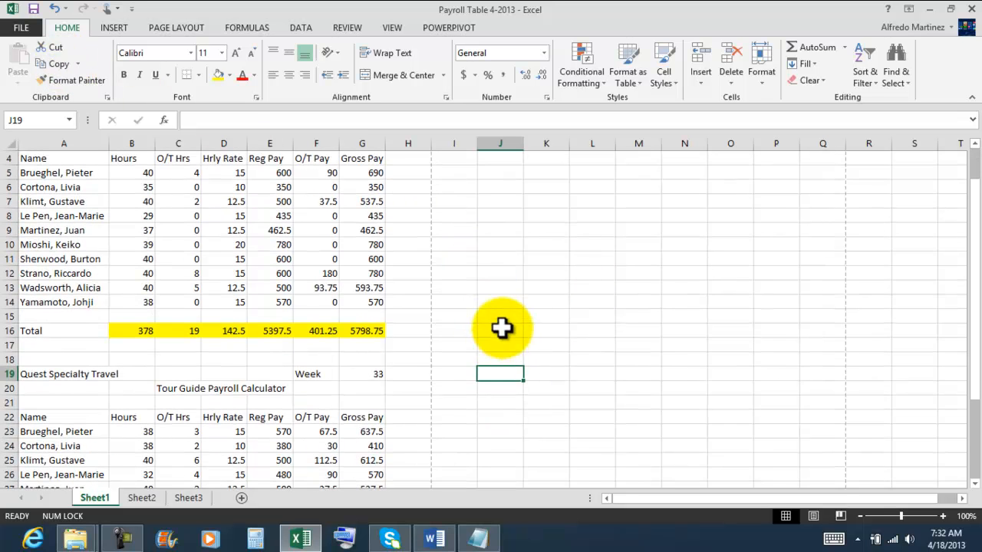
scroll(504, 310, down, 1)
scroll(510, 305, up, 4)
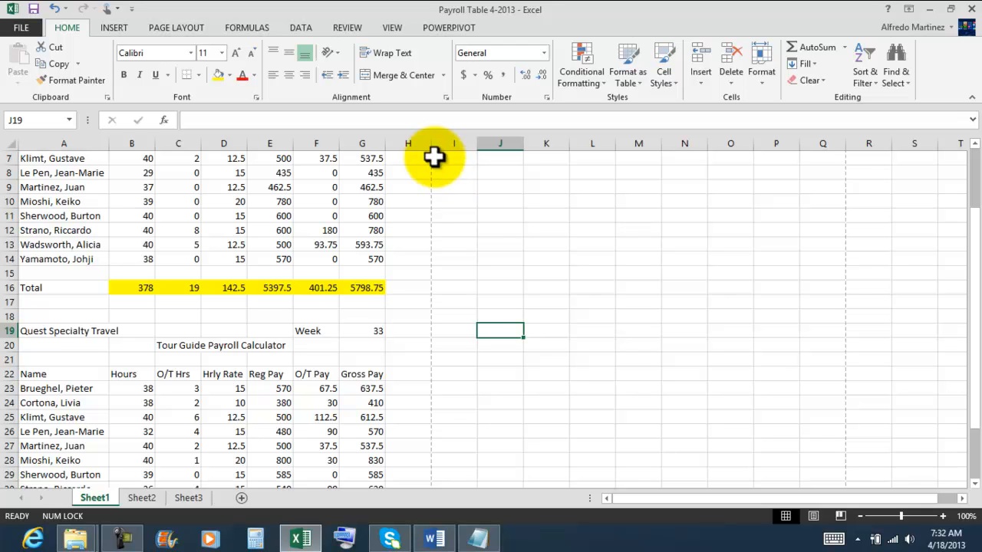
Switch to Page Layout view and examine the page's margins, header, both payroll tables and footer, with the zoom reduced to 90%
click(813, 516)
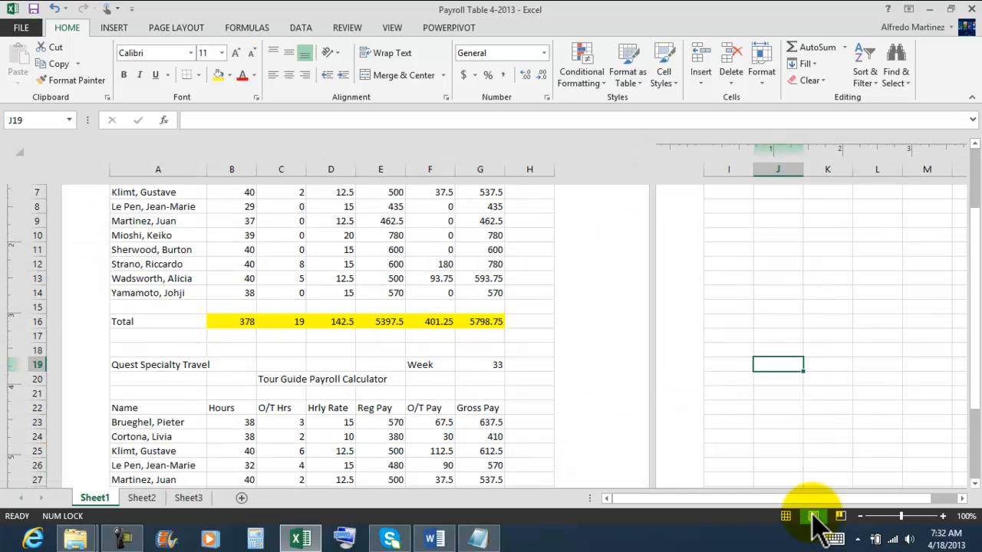
scroll(649, 368, up, 3)
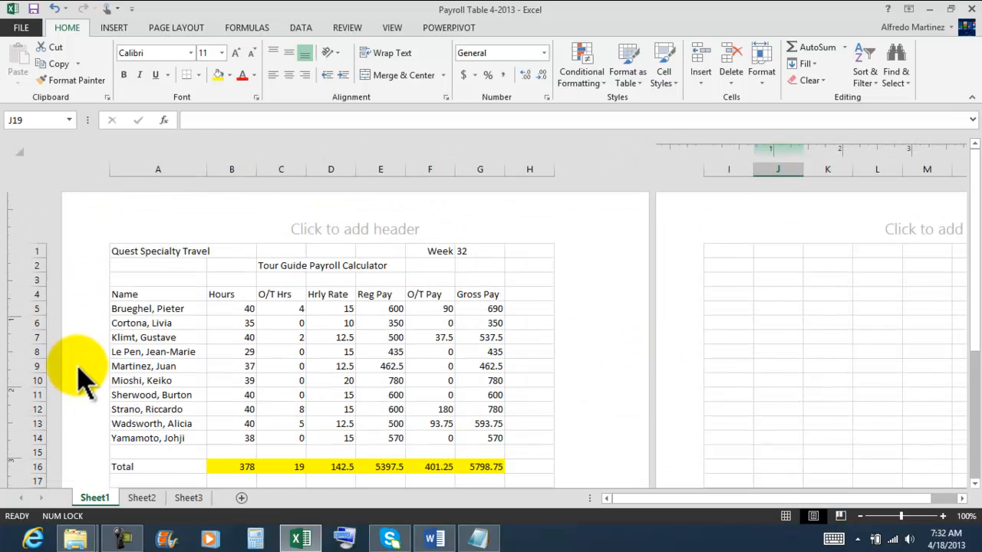
scroll(588, 337, down, 3)
scroll(590, 330, up, 3)
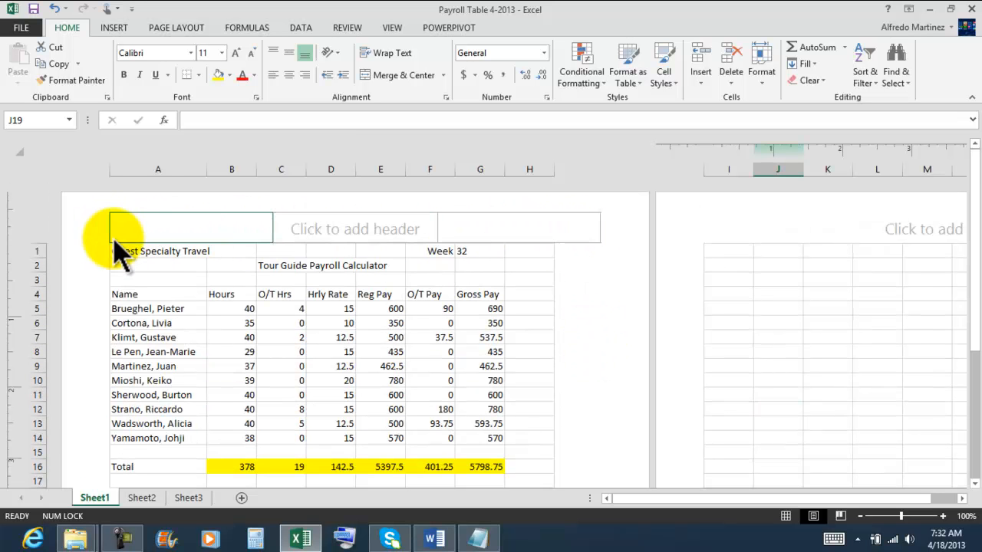
scroll(491, 253, down, 3)
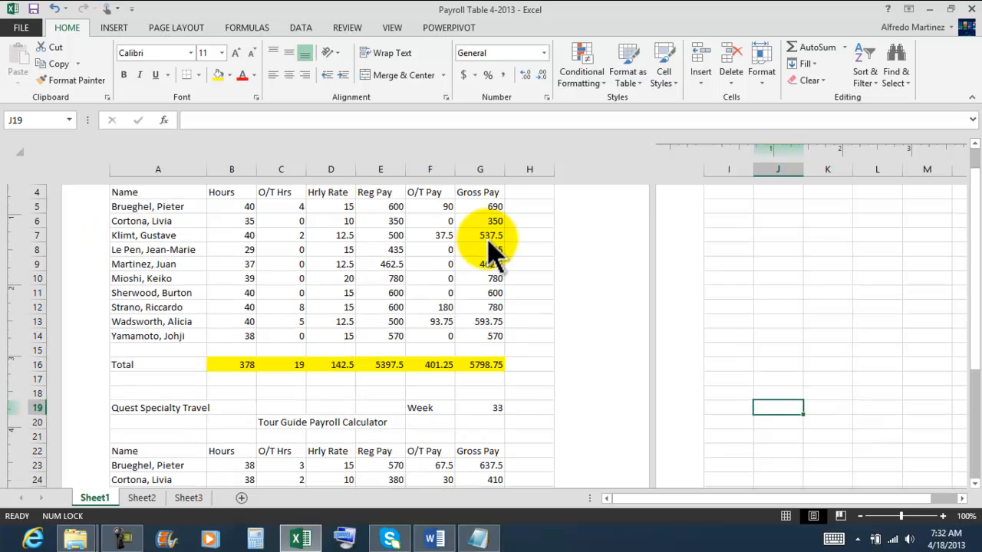
scroll(491, 253, down, 7)
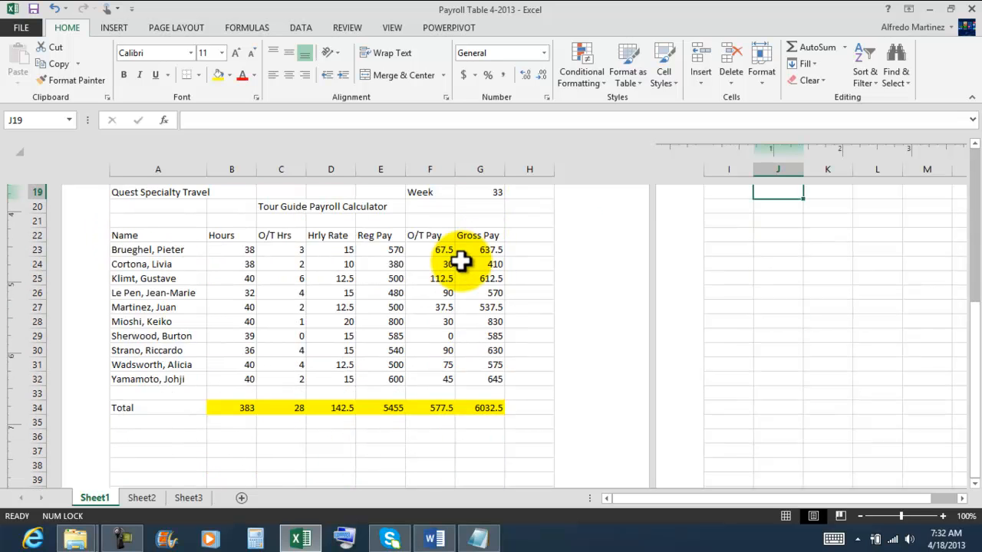
scroll(460, 261, down, 3)
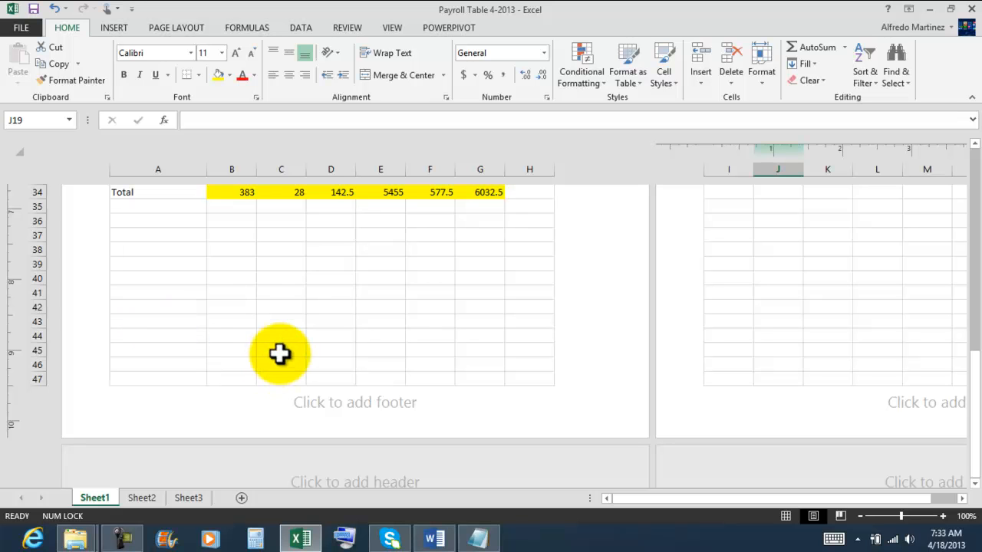
scroll(286, 353, up, 3)
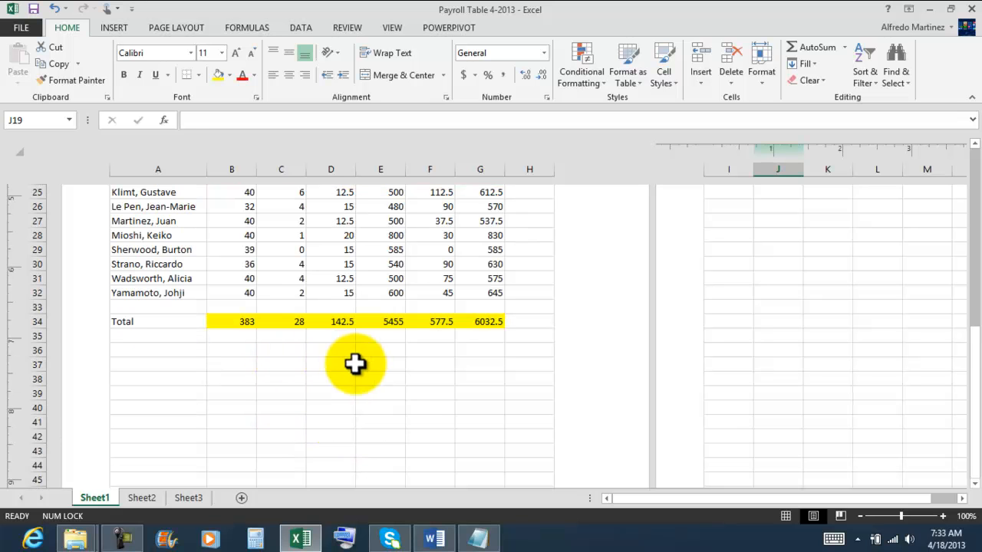
scroll(479, 379, up, 9)
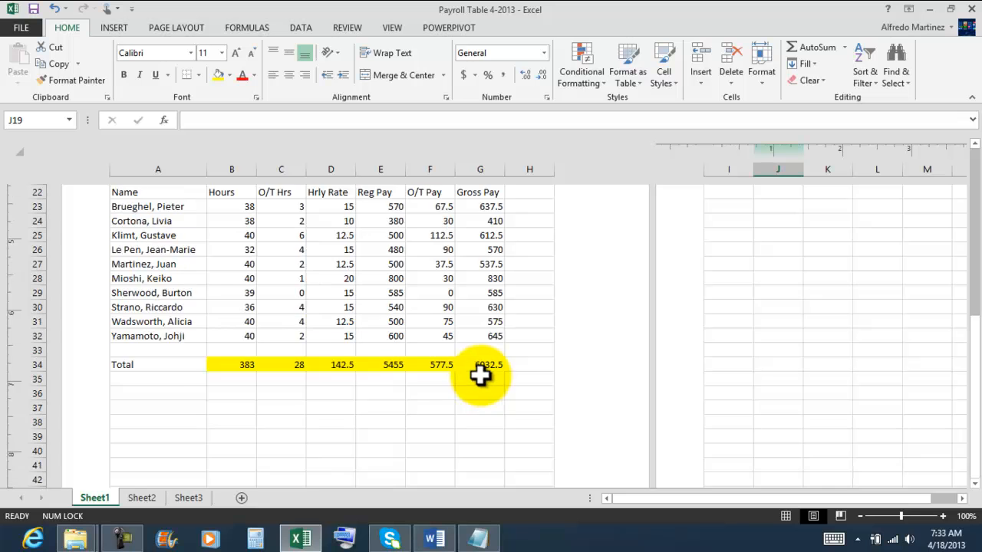
scroll(568, 353, down, 3)
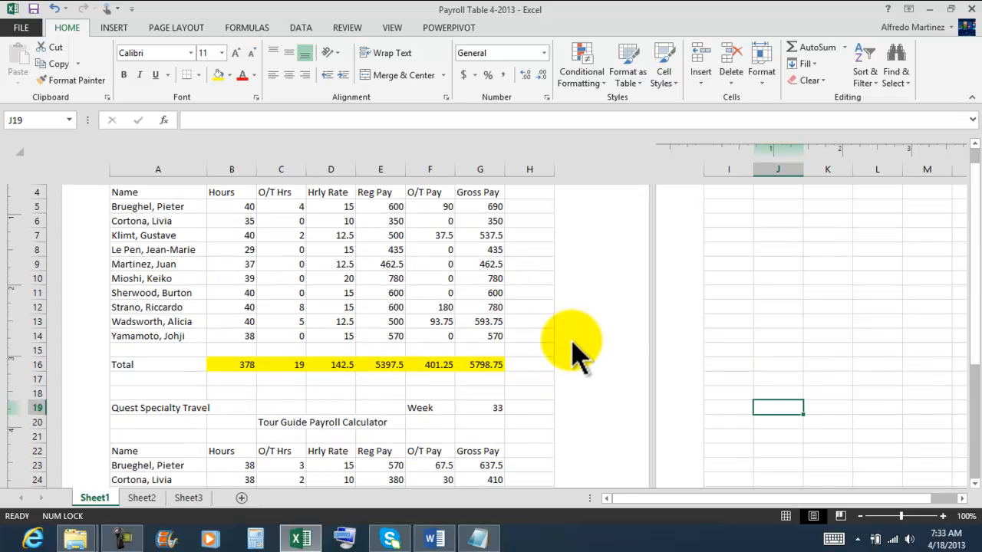
click(860, 517)
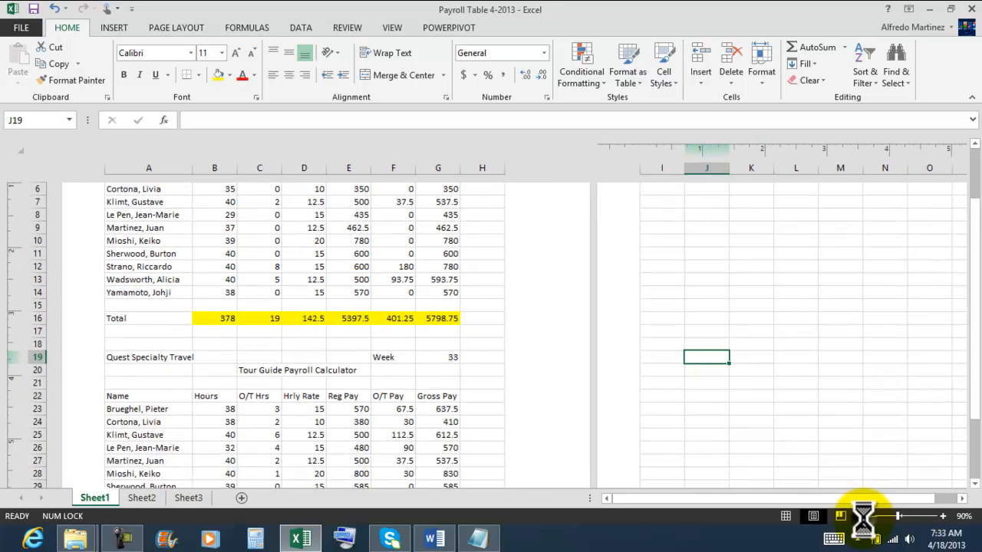
Examine whole pages of the payroll sheet at 50% zoom with the ribbon auto-hidden, then restore the ribbon tabs and commands
click(859, 516)
click(860, 516)
click(860, 516)
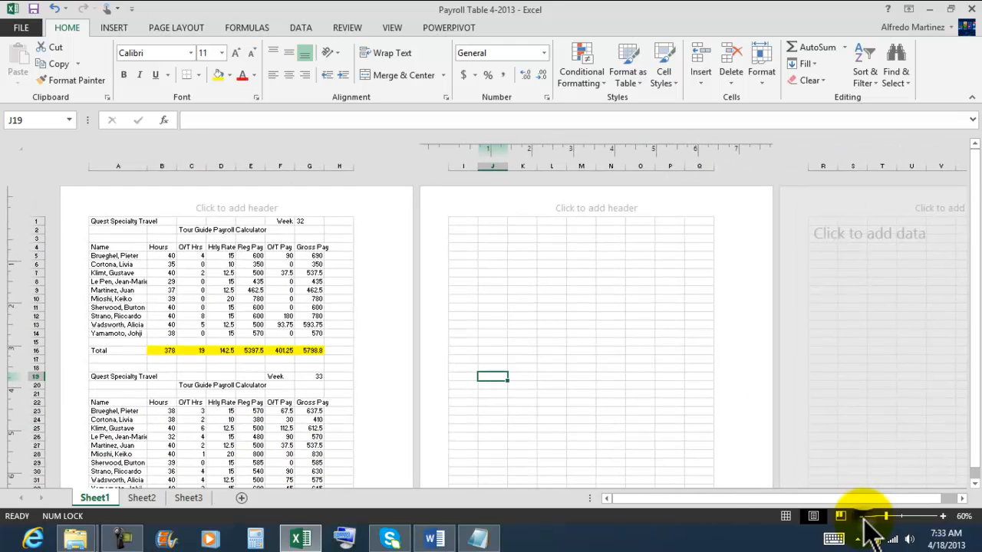
click(859, 516)
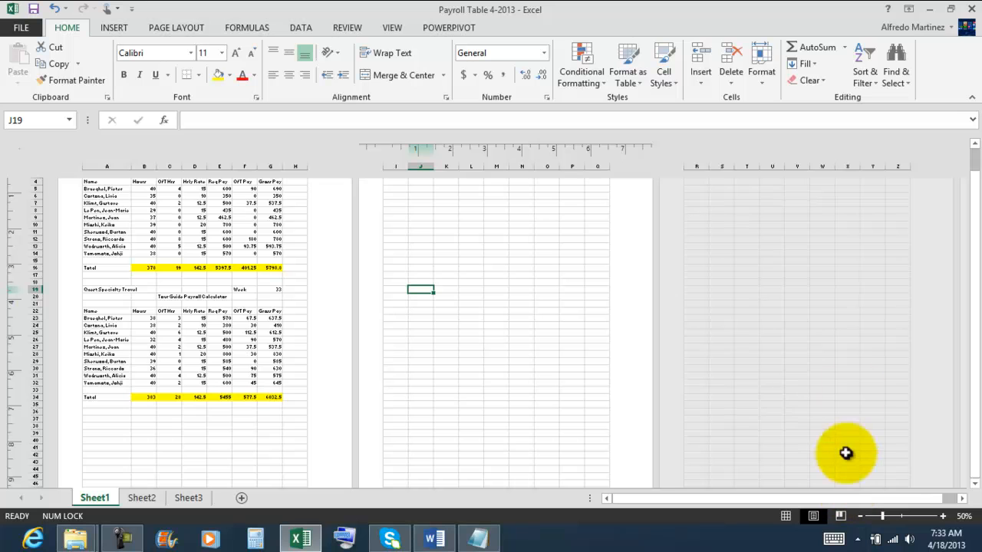
click(908, 8)
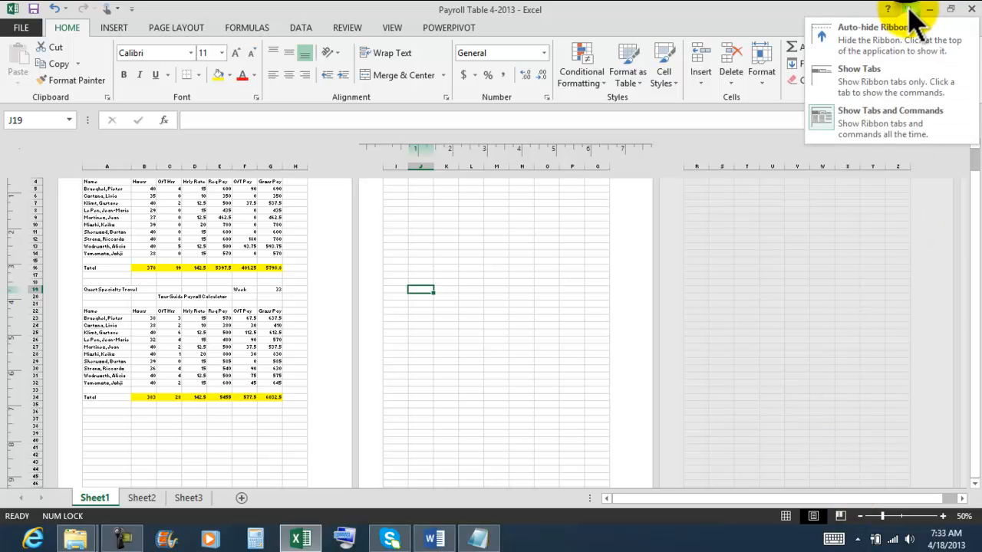
click(869, 28)
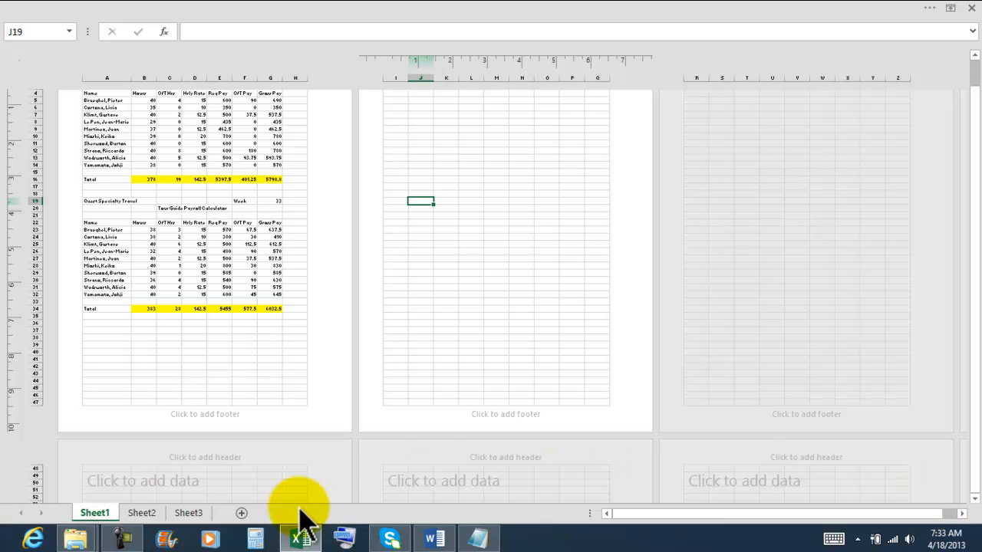
scroll(446, 395, up, 1)
scroll(448, 393, down, 1)
scroll(448, 394, up, 1)
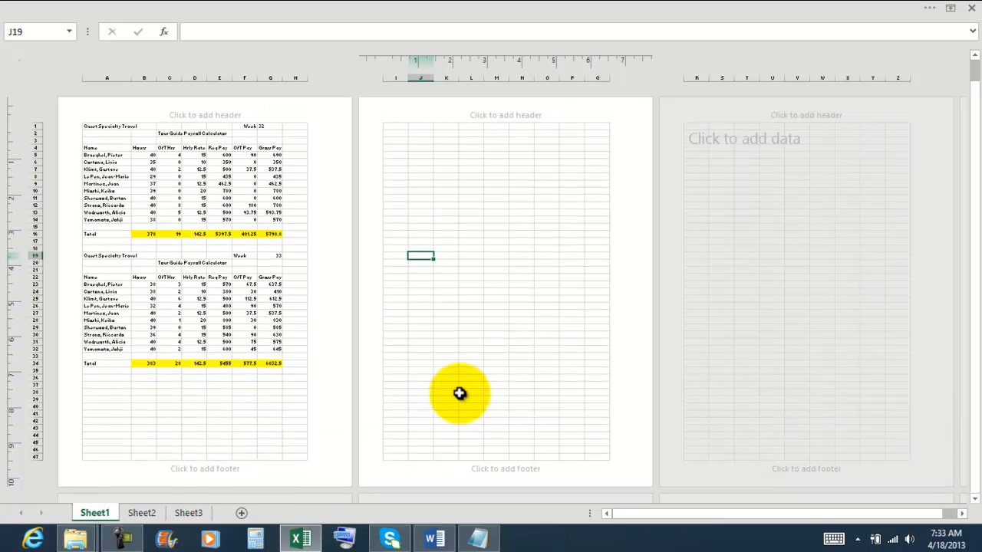
click(950, 8)
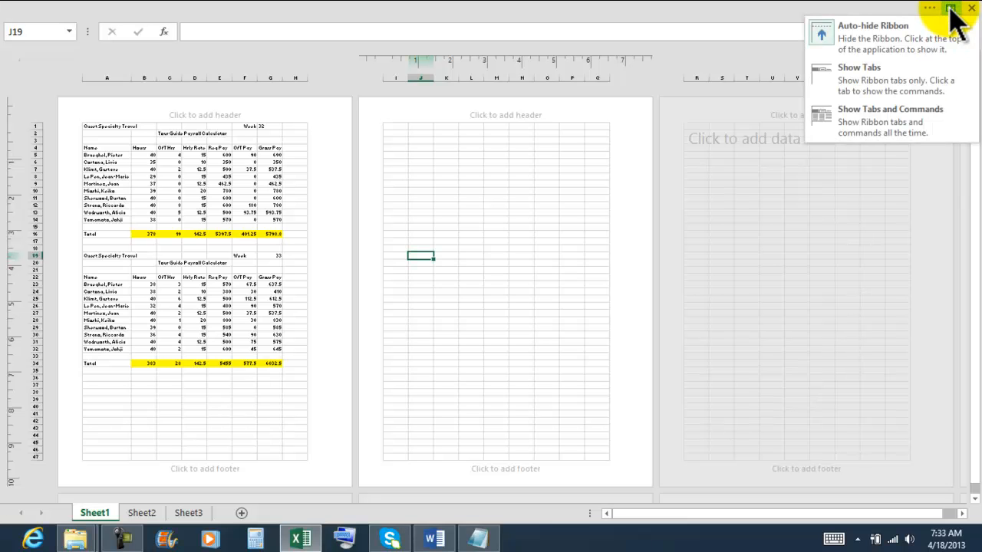
click(883, 117)
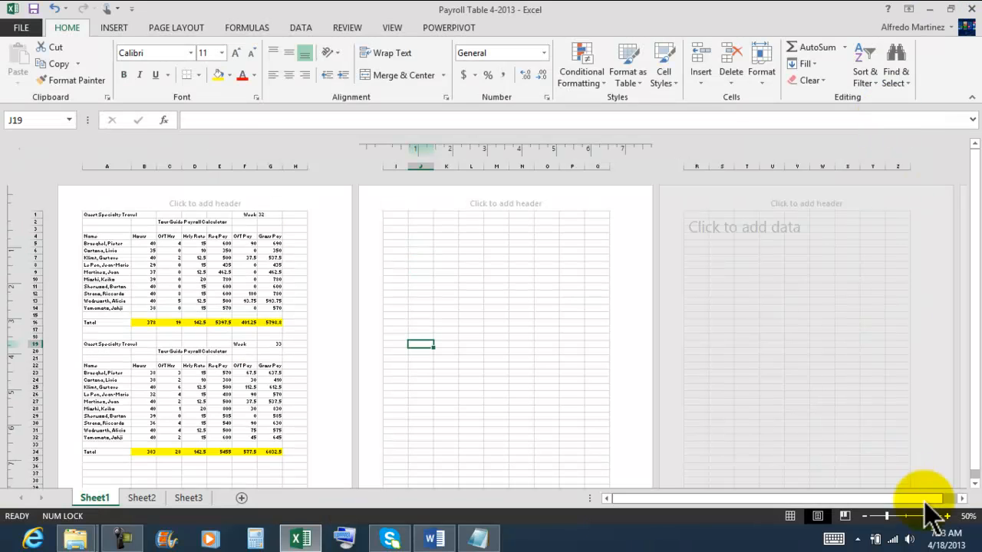
Examine both payroll tables on the page at 70% zoom with the ribbon auto-hidden, then show the ribbon tabs and commands again
click(948, 517)
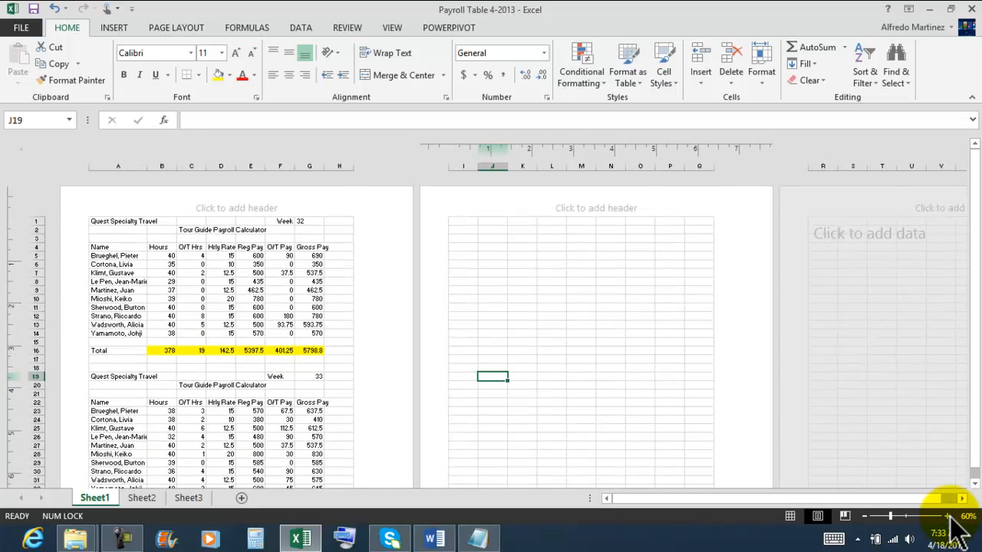
click(948, 516)
click(908, 9)
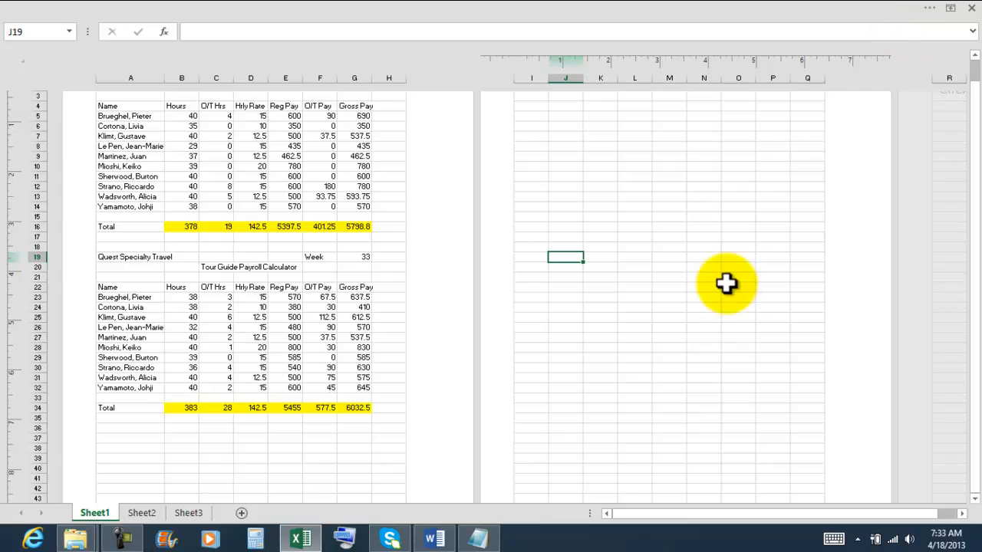
scroll(729, 320, up, 2)
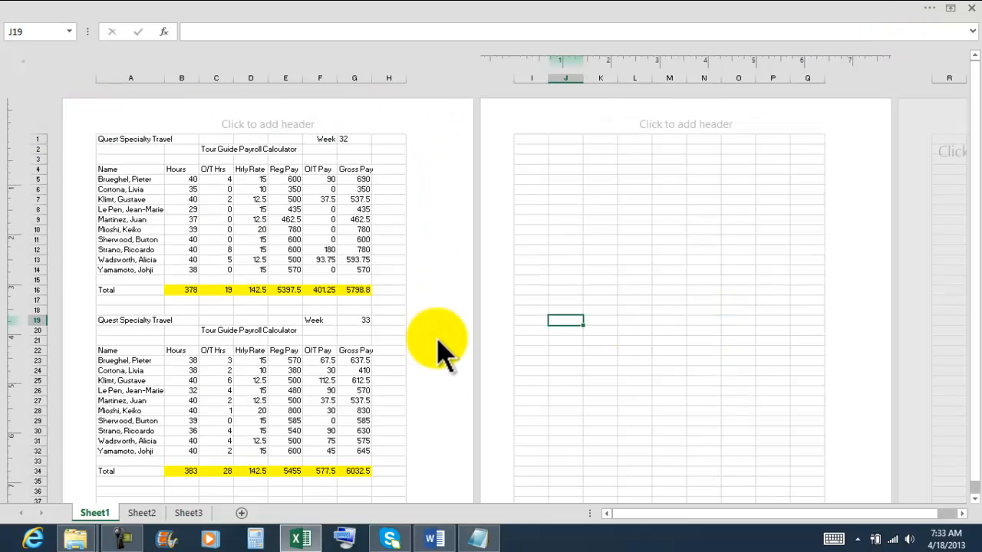
scroll(418, 434, down, 2)
scroll(418, 445, down, 1)
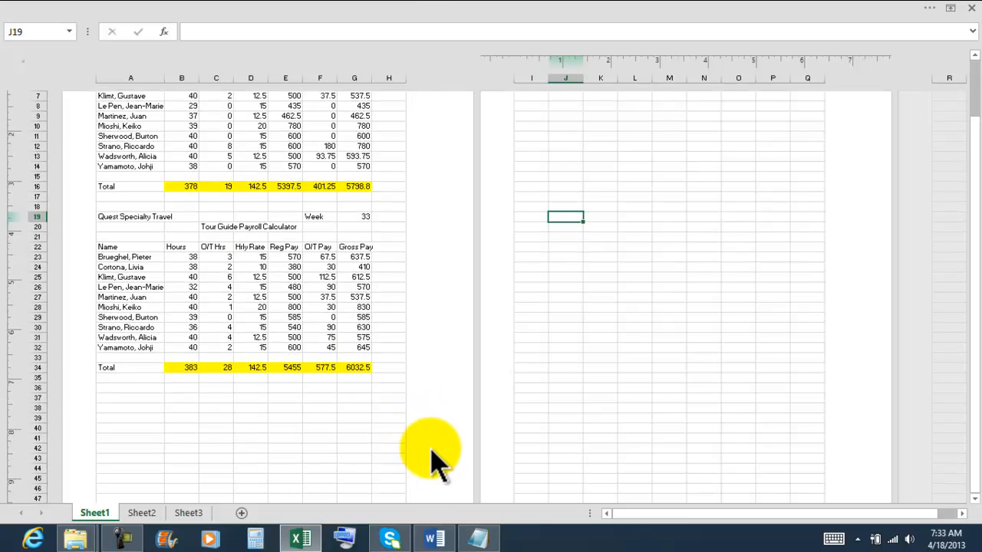
scroll(426, 449, down, 1)
scroll(426, 449, up, 4)
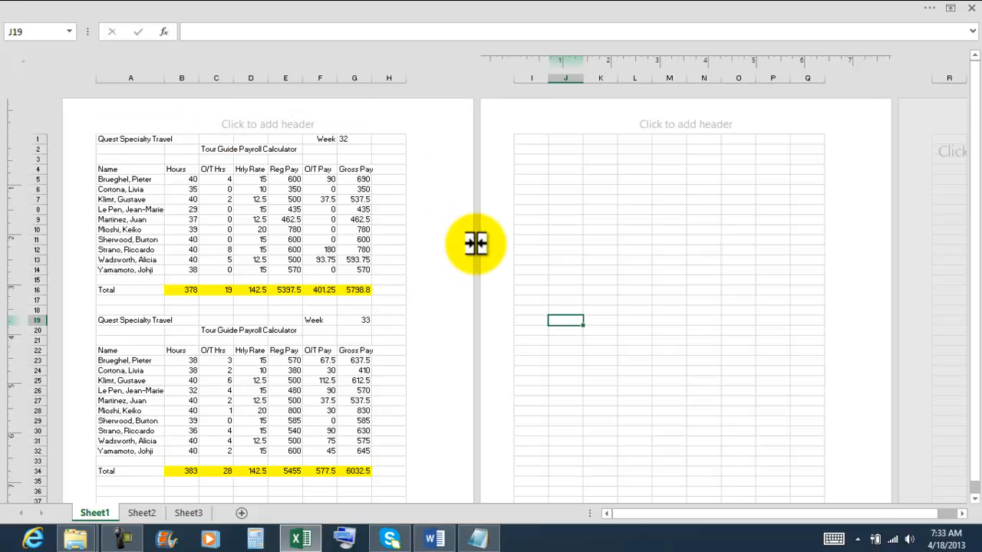
scroll(483, 249, down, 4)
scroll(495, 292, up, 4)
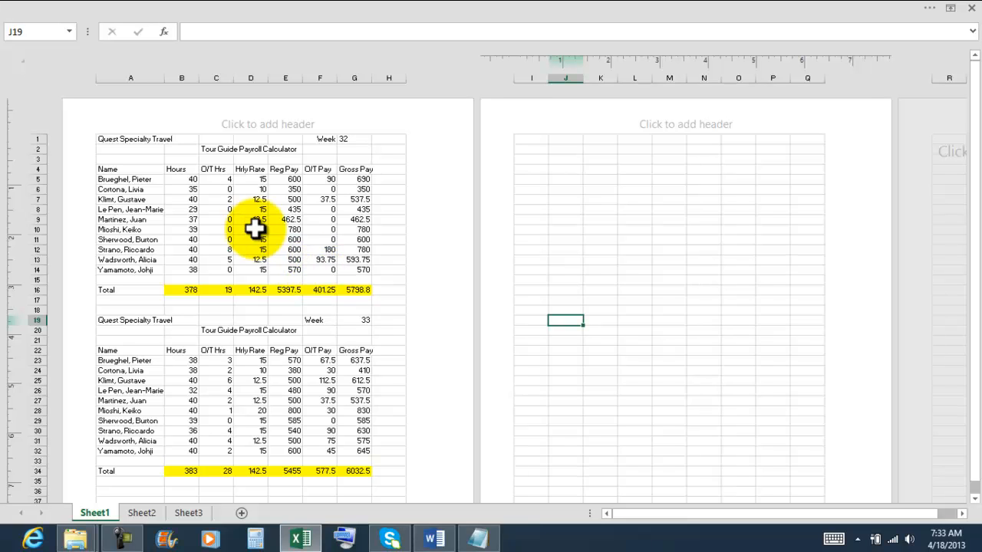
click(951, 9)
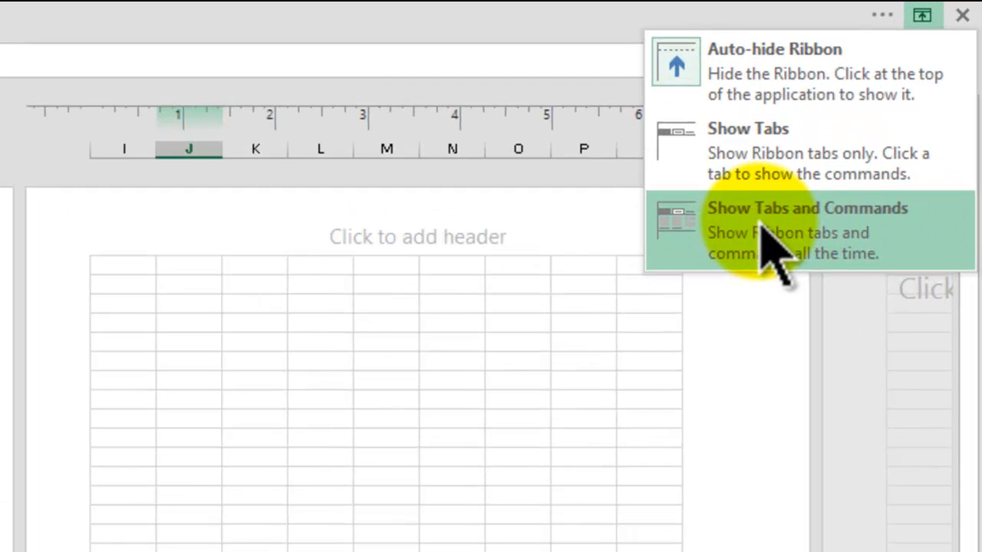
click(759, 226)
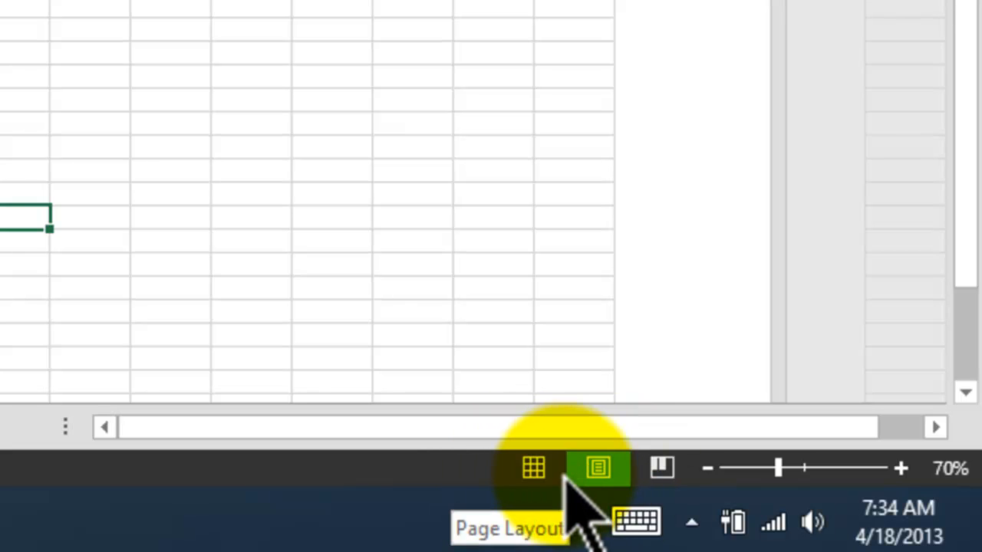
Compare the sheet in Normal and Page Layout views, ending in Page Layout
click(533, 470)
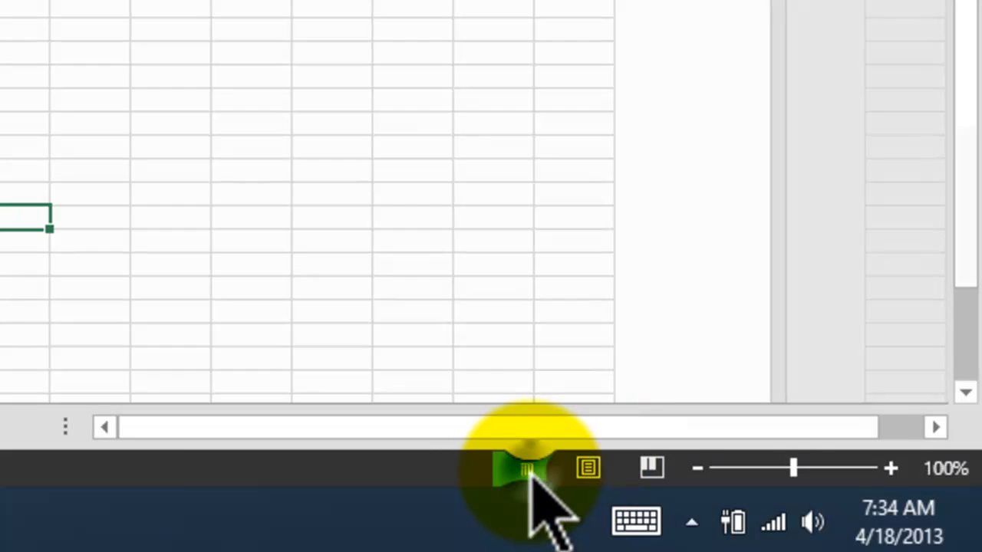
click(588, 468)
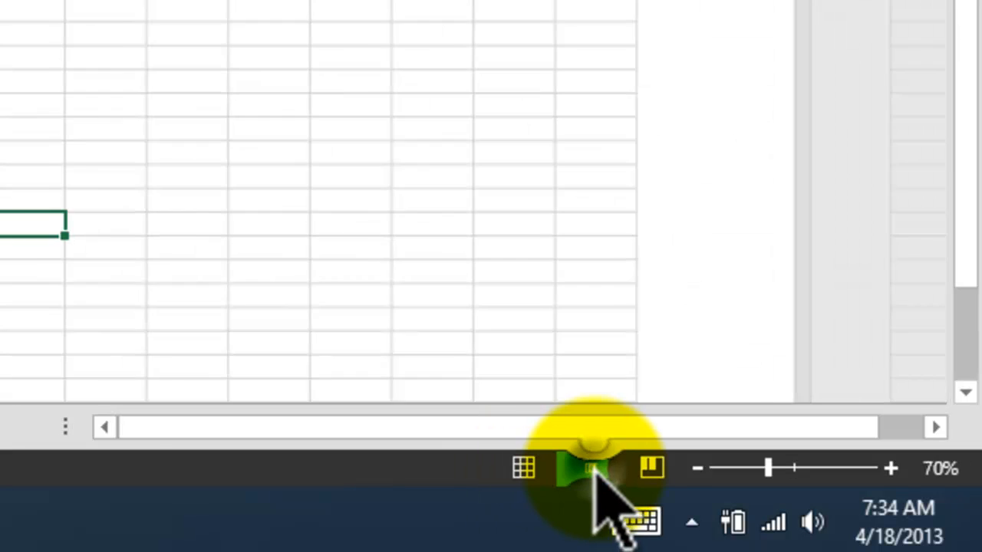
click(524, 469)
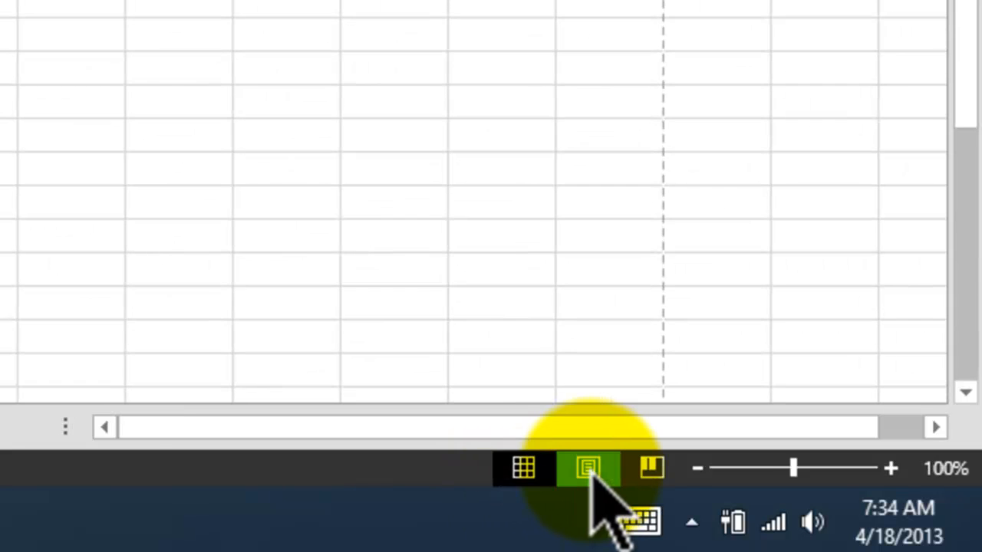
click(588, 469)
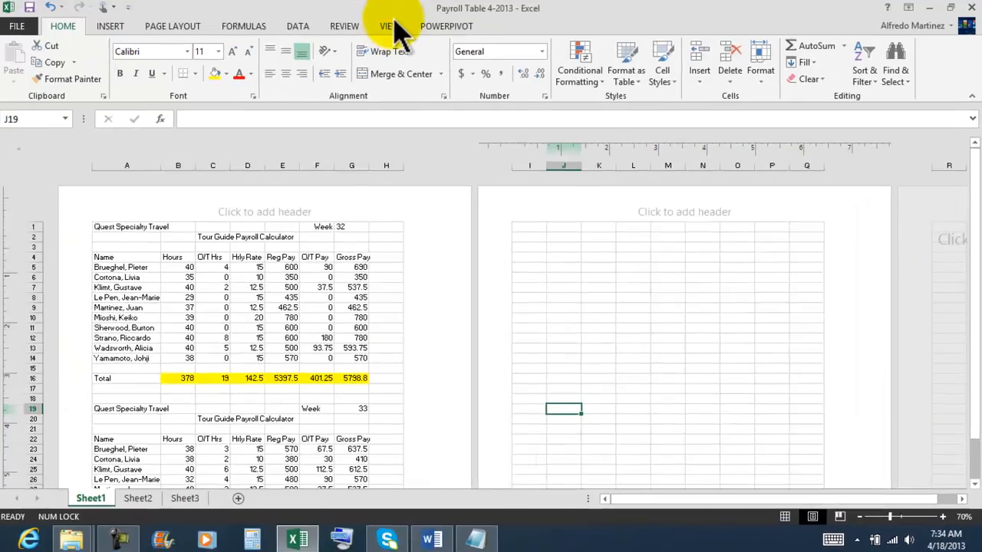
Compare the sheet in Normal, Page Layout and Page Break Preview, finishing in Normal view
click(393, 24)
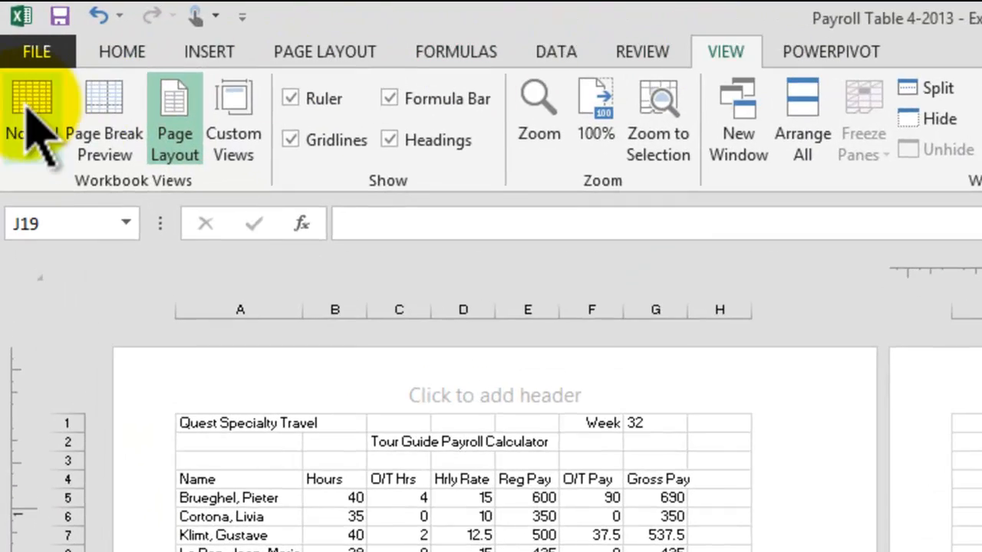
click(30, 130)
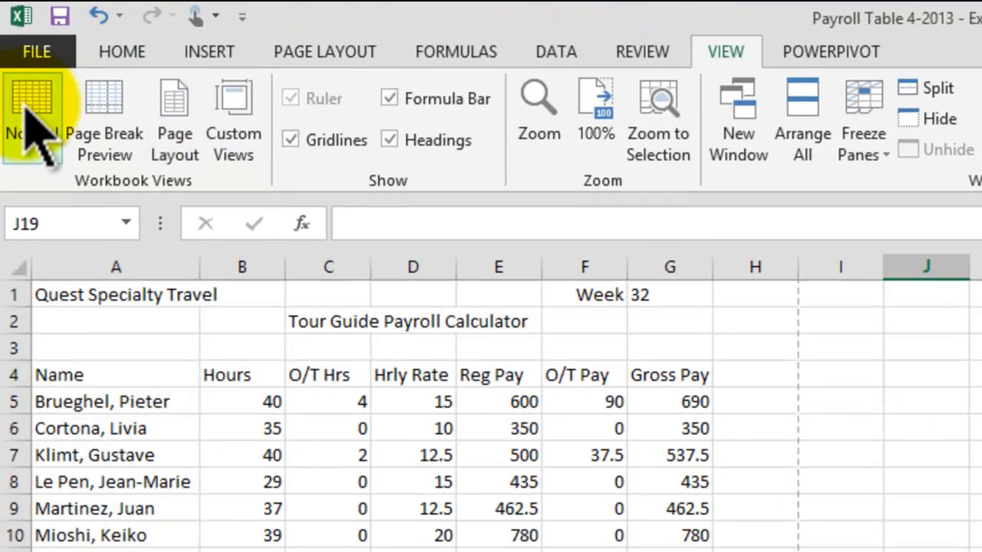
click(182, 131)
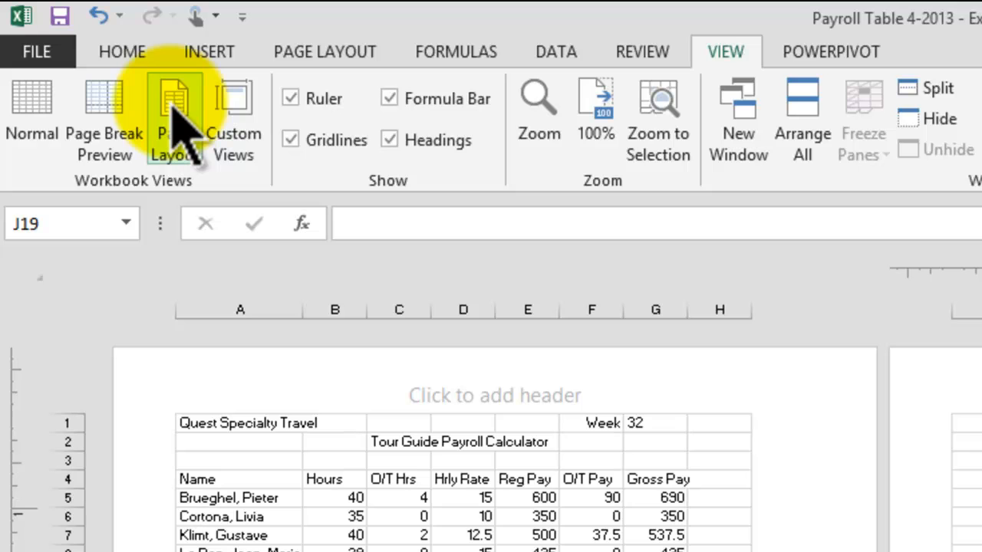
click(111, 127)
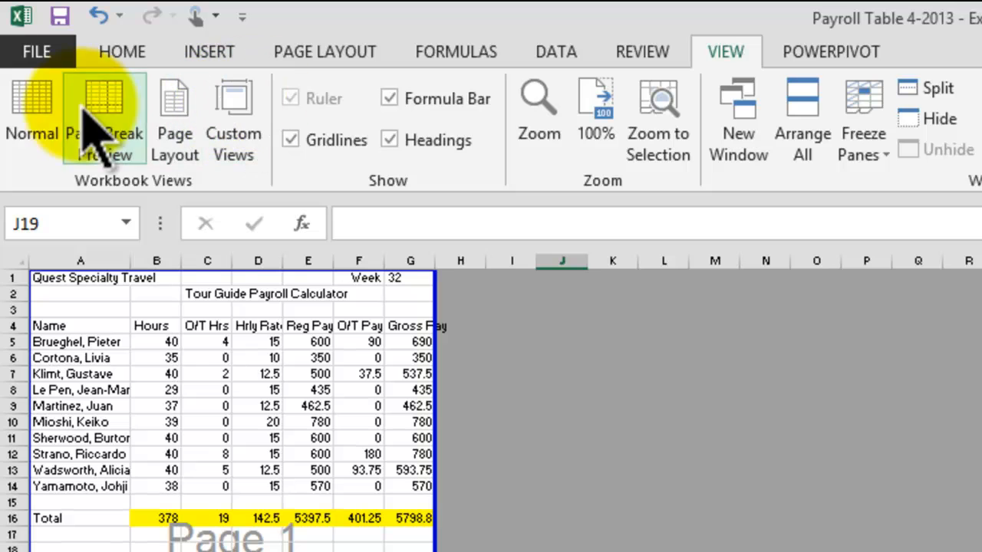
click(36, 96)
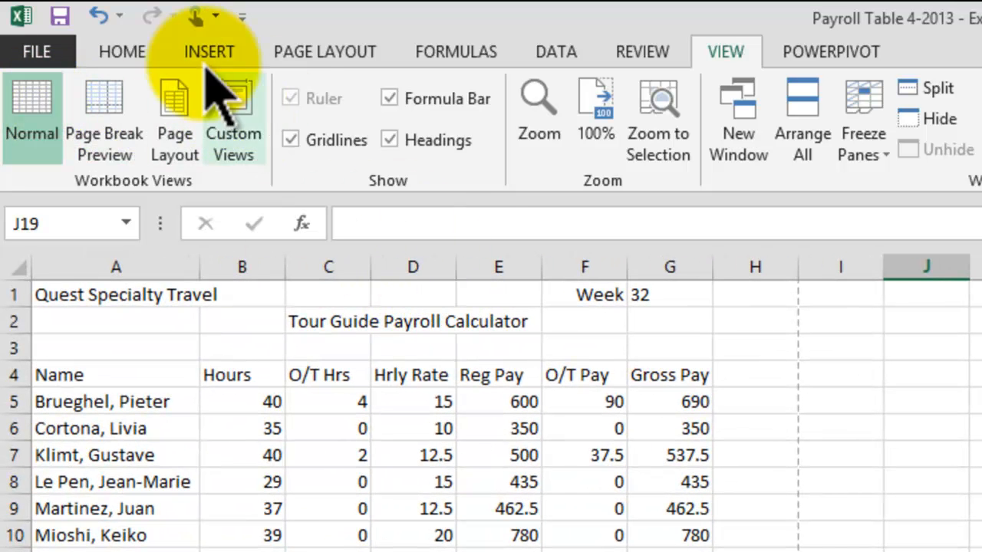
Preview the printed page with both payroll tables, then return to the worksheet and select cell I8 at the page break line
click(35, 47)
click(61, 374)
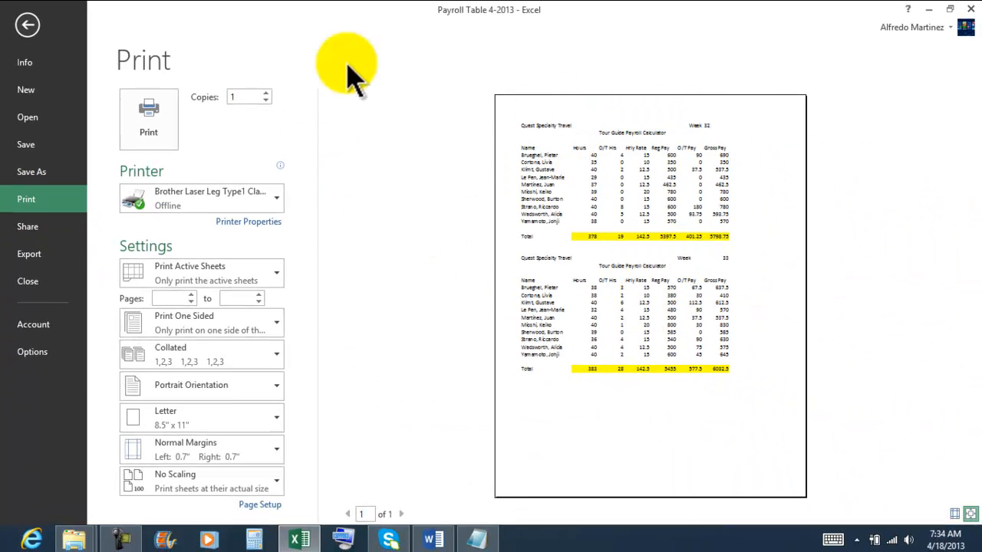
click(27, 25)
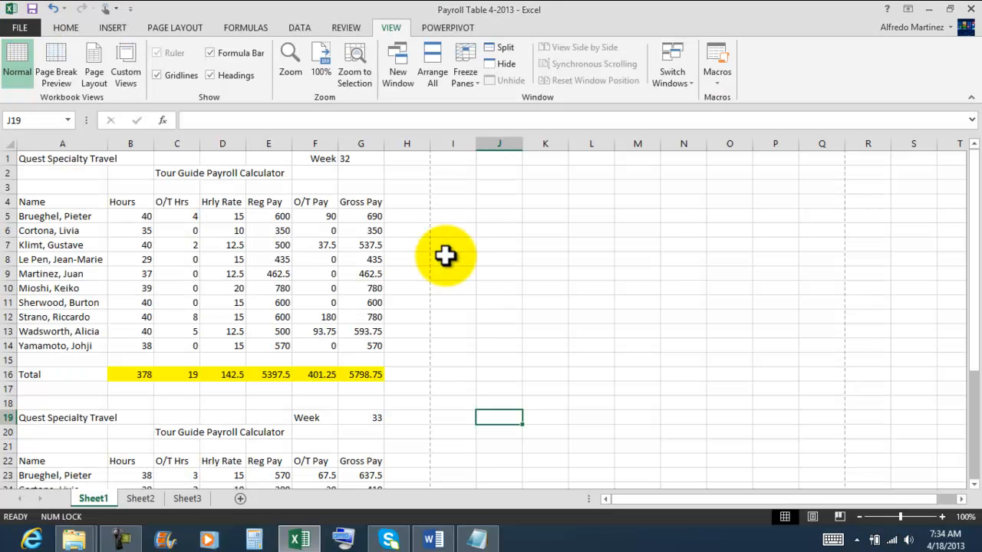
click(444, 256)
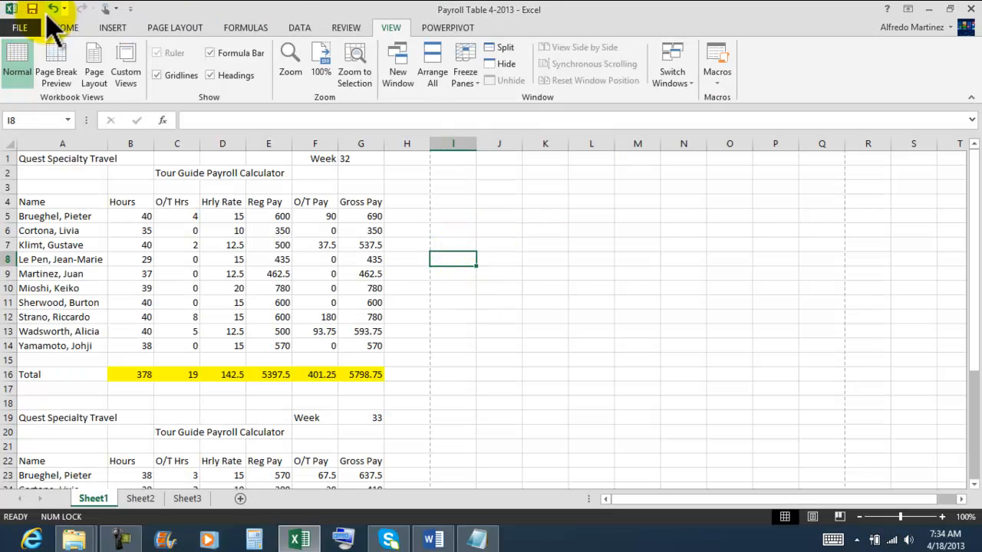
Close the payroll workbook and the Unit A folder window
click(967, 10)
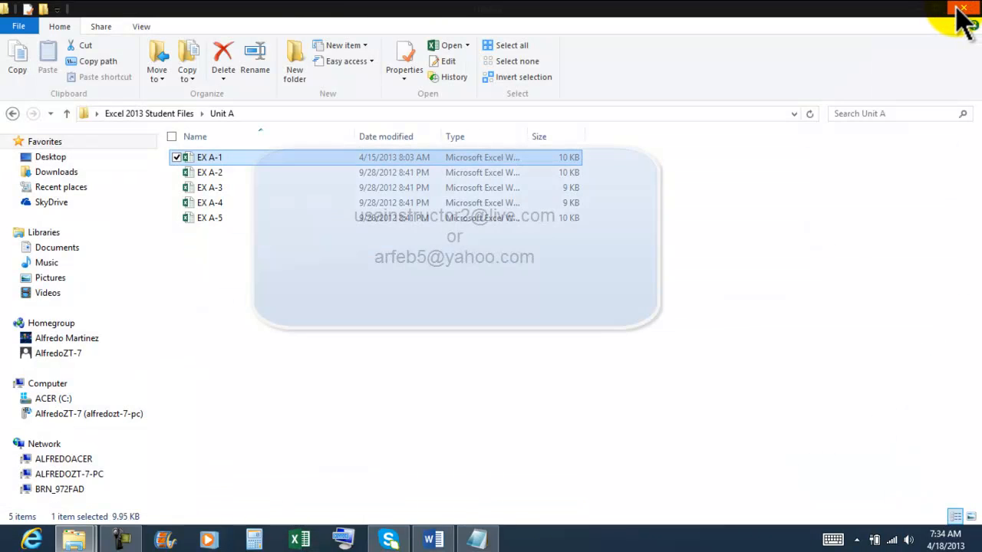
click(961, 8)
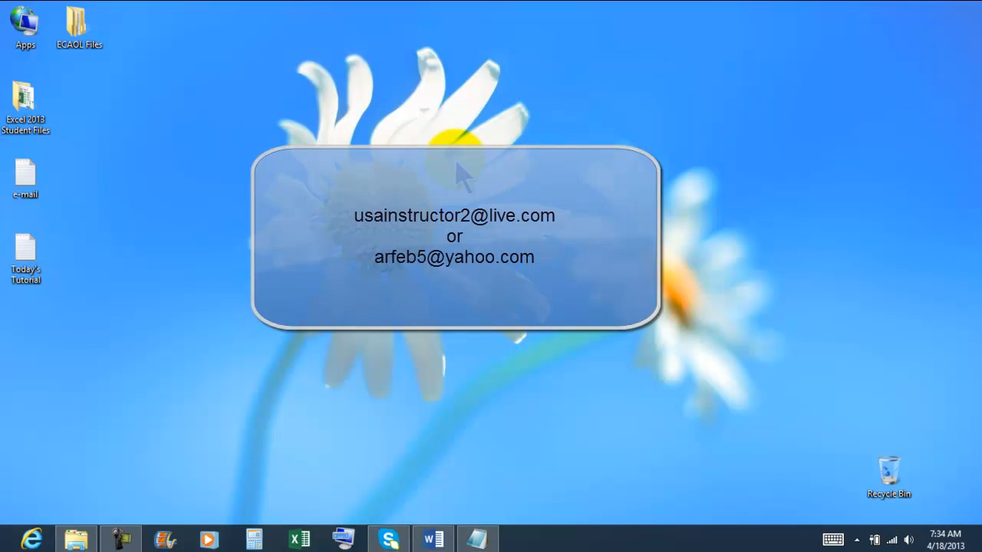